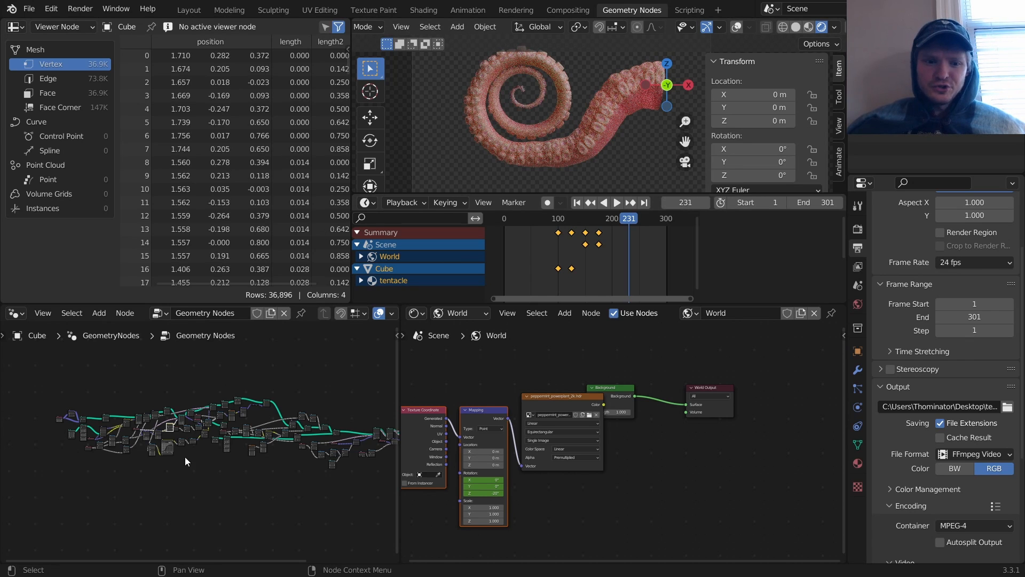
scroll(254, 439, "up", 8)
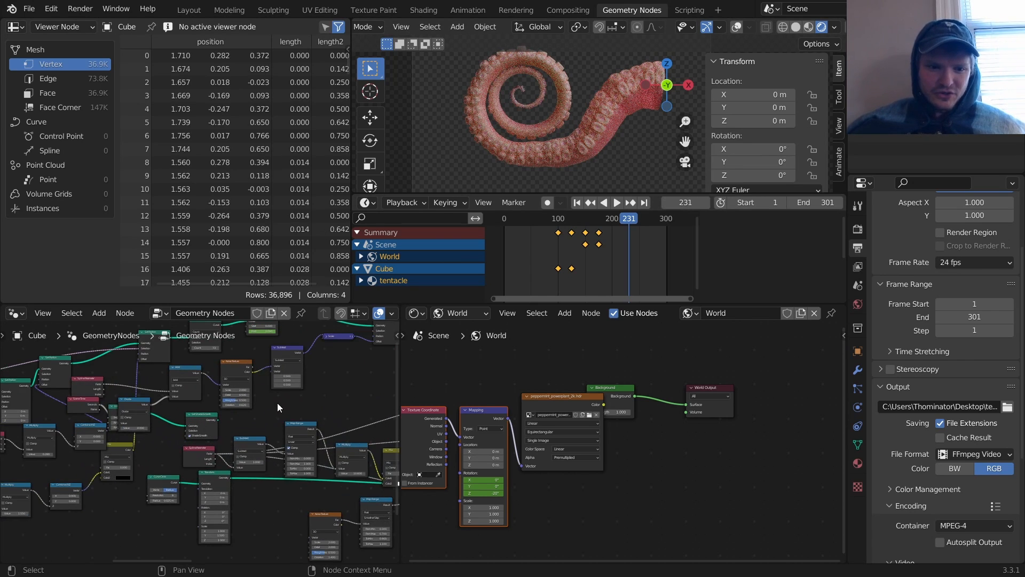
scroll(277, 403, "up", 5)
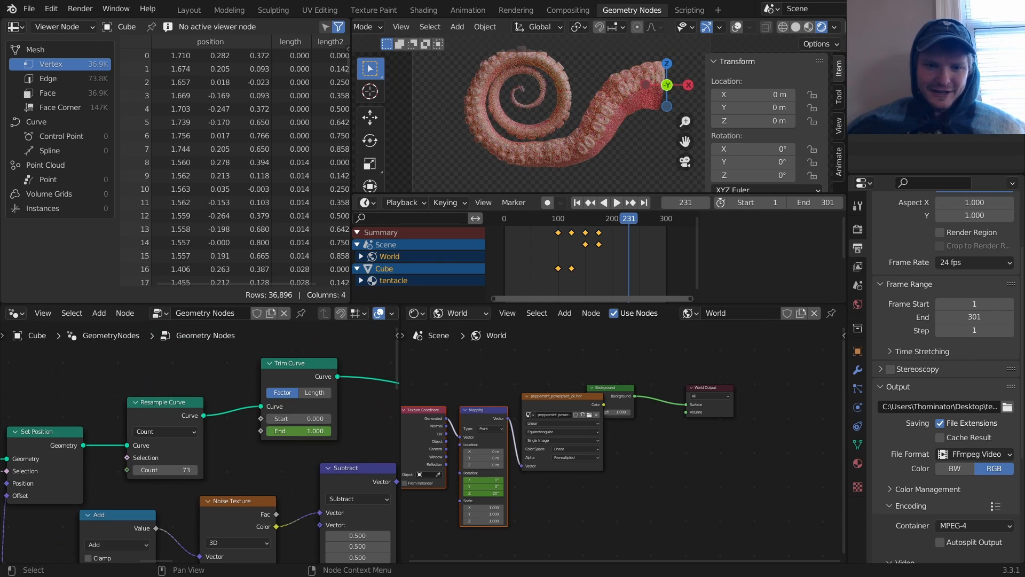
mouse_move(320, 431)
left_mouse_down()
mouse_move(293, 431)
mouse_move(331, 431)
left_mouse_up()
scroll(262, 461, "down", 12)
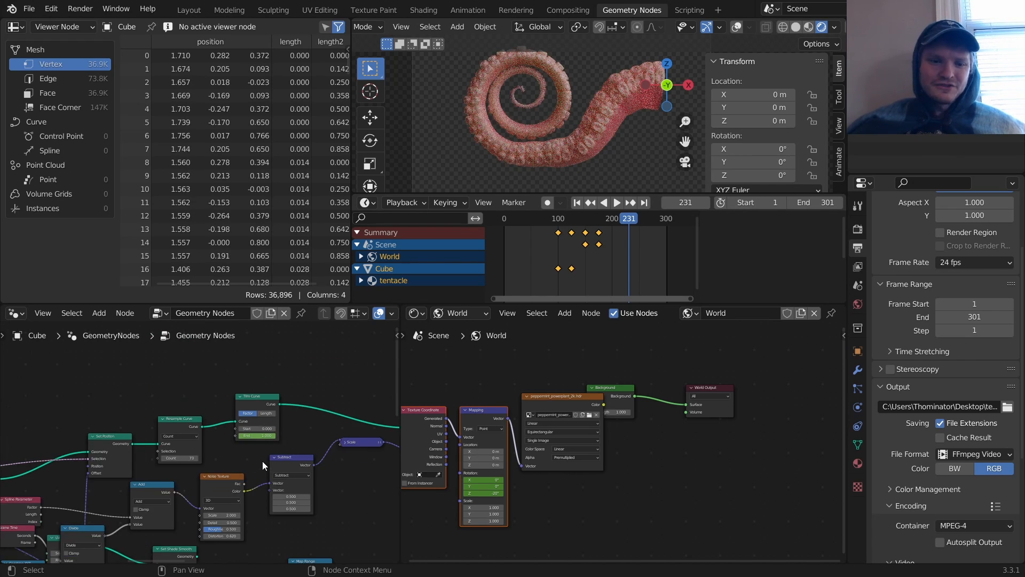
scroll(254, 459, "down", 4)
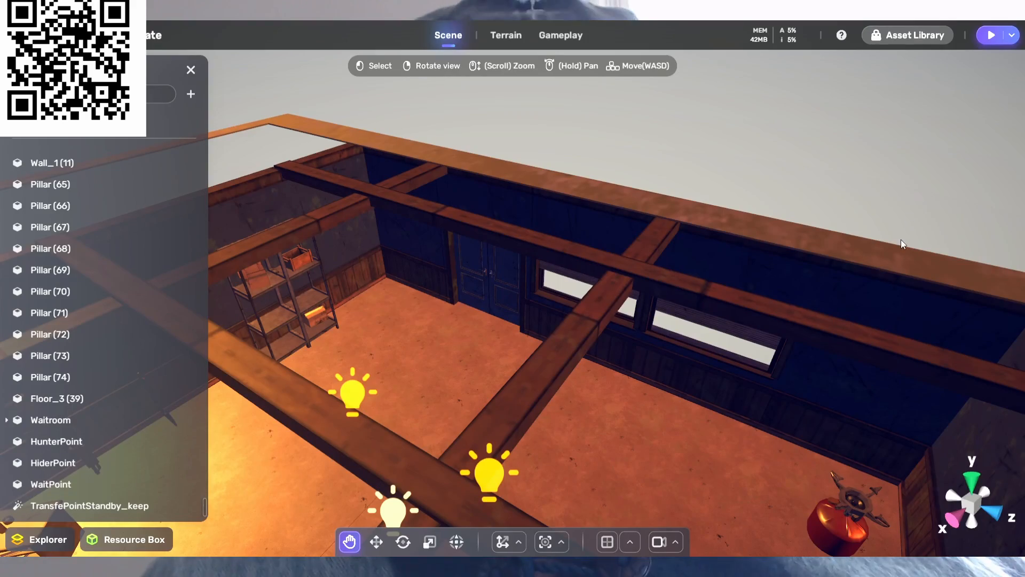
Switch to the game editor and add the free Dog model from the asset library to the scene.
left_click(910, 35)
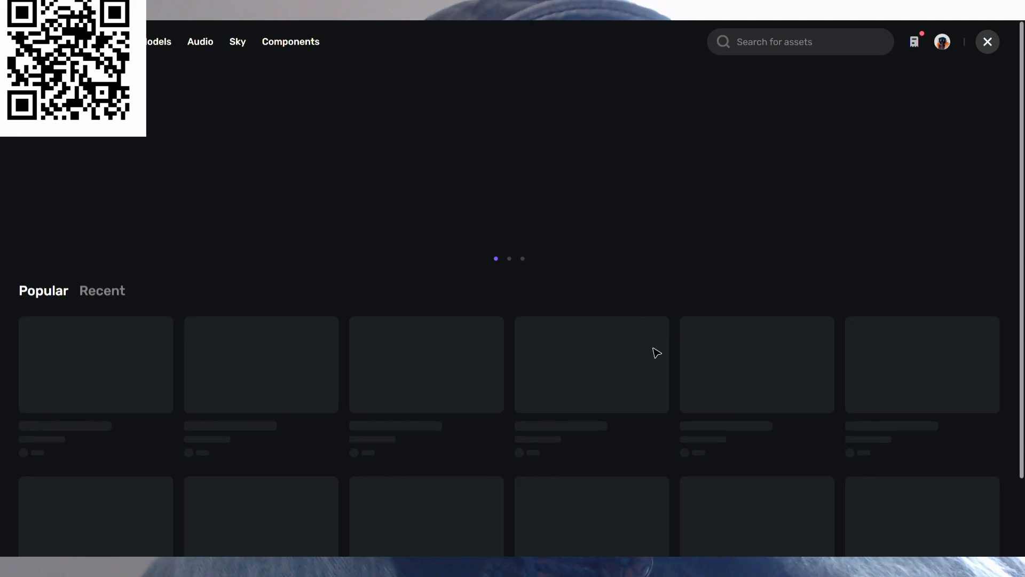
scroll(654, 350, "down", 12)
scroll(444, 314, "down", 7)
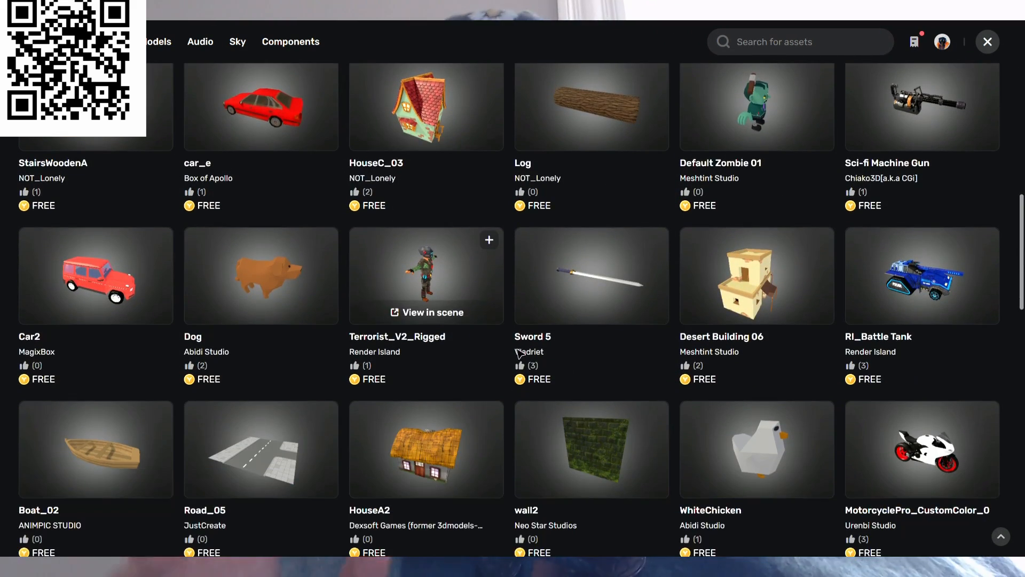
scroll(302, 137, "up", 2)
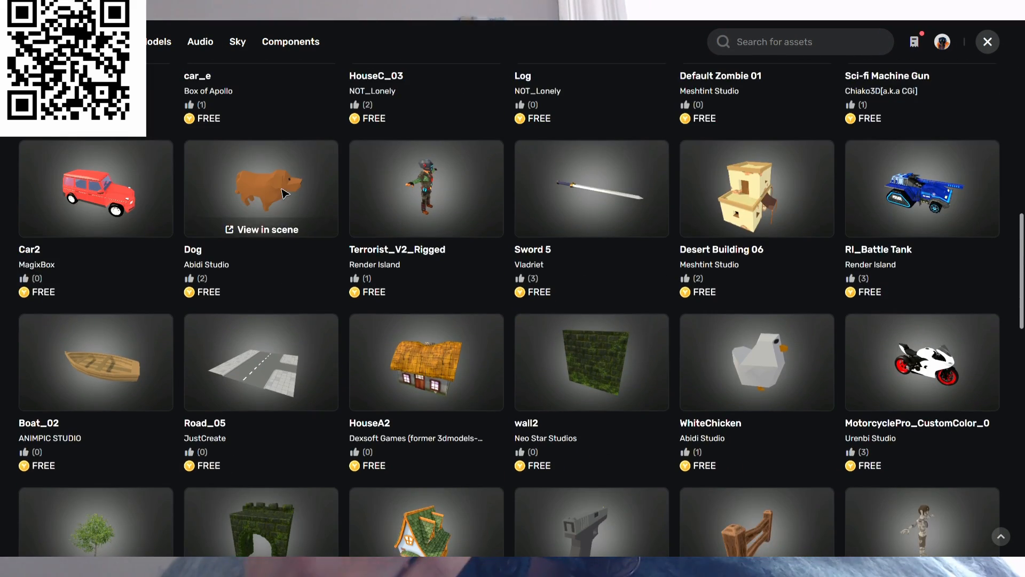
left_click(241, 231)
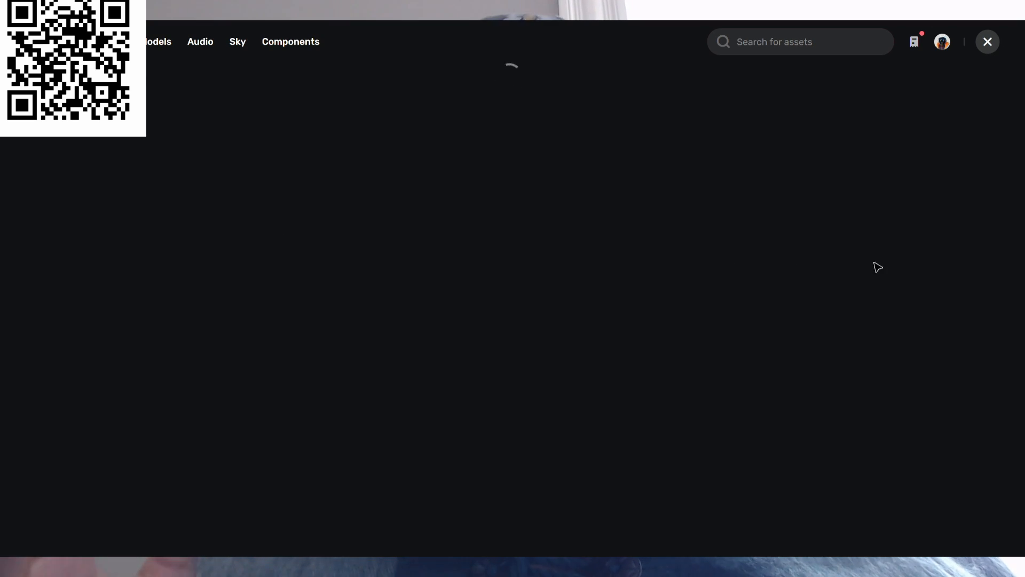
left_click(801, 198)
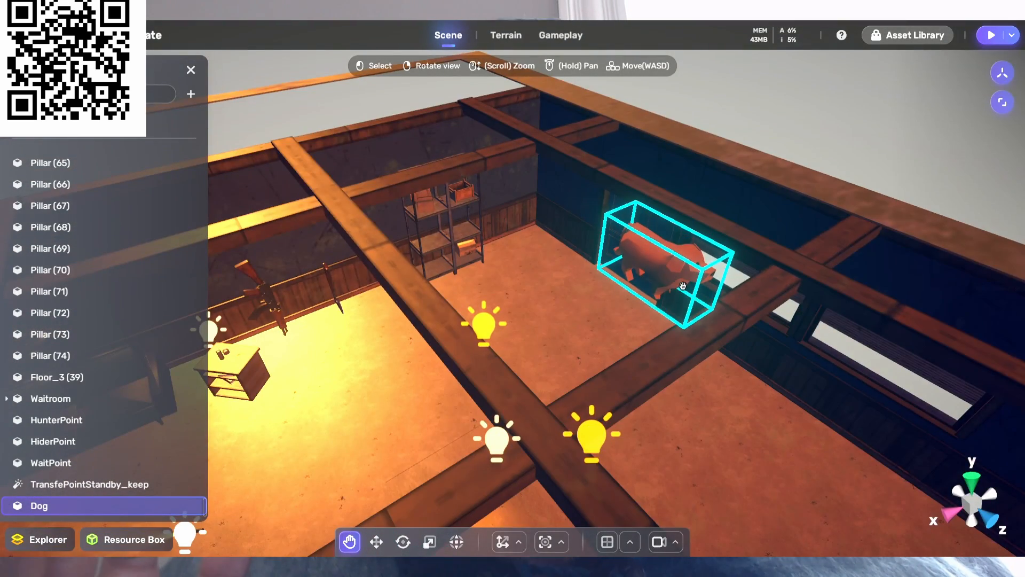
Move the dog to the open floor area between the metal shelf and the blue double doors.
left_click_drag(683, 285, 509, 311)
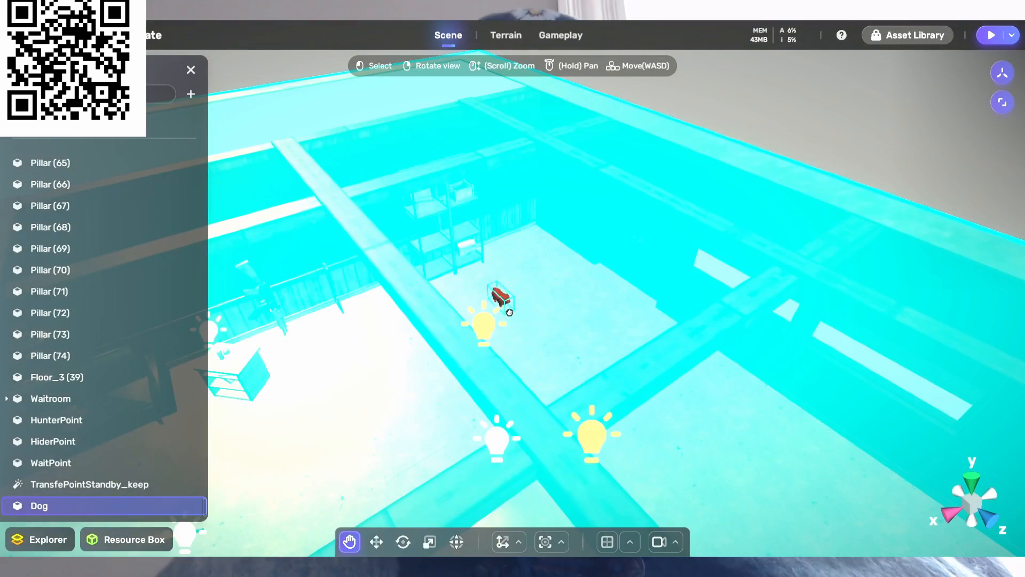
left_click_drag(559, 343, 566, 393)
right_click_drag(596, 397, 544, 350)
key("w")
key("w")
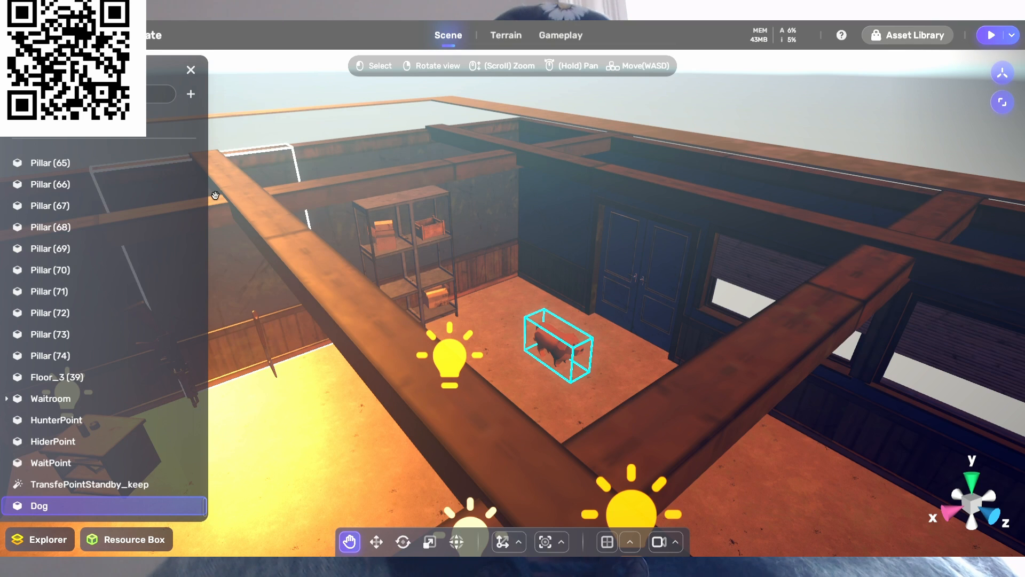
Close the object list and lower the dog vertically onto the room's floor with the Move tool.
left_click(191, 70)
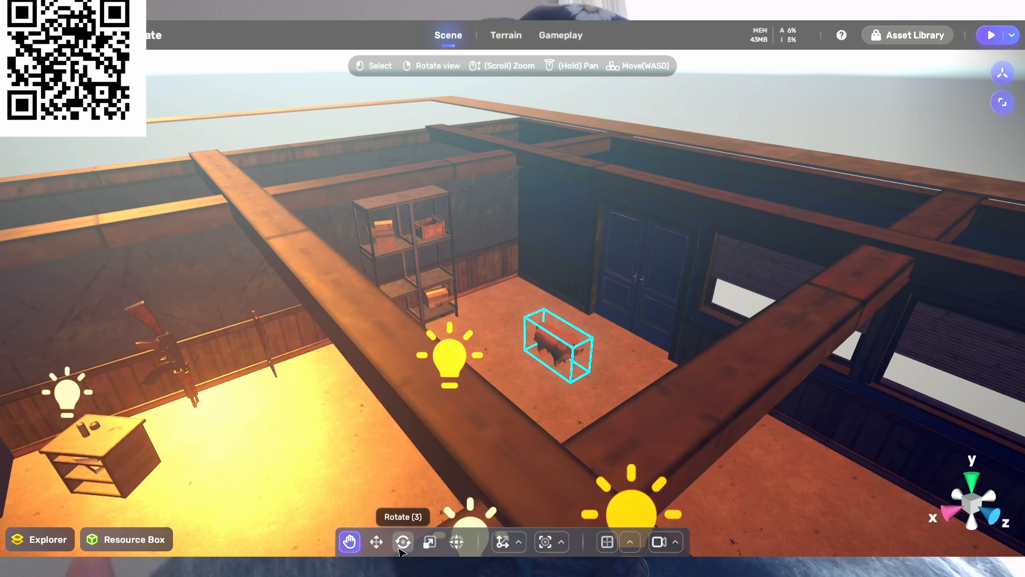
left_click(376, 542)
left_click_drag(561, 272, 549, 529)
key("f")
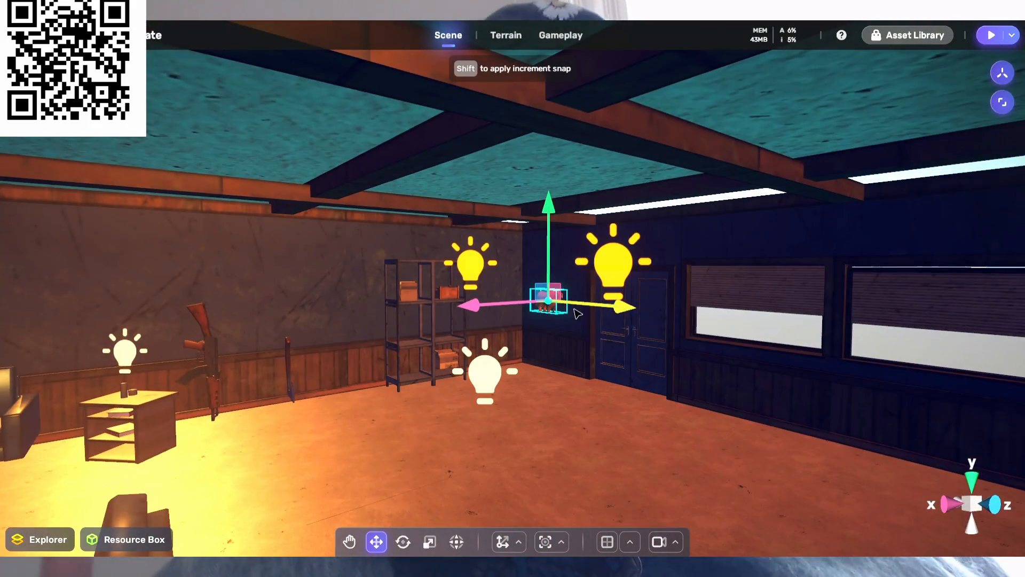
left_click_drag(547, 274, 576, 492)
right_click_drag(613, 503, 592, 393)
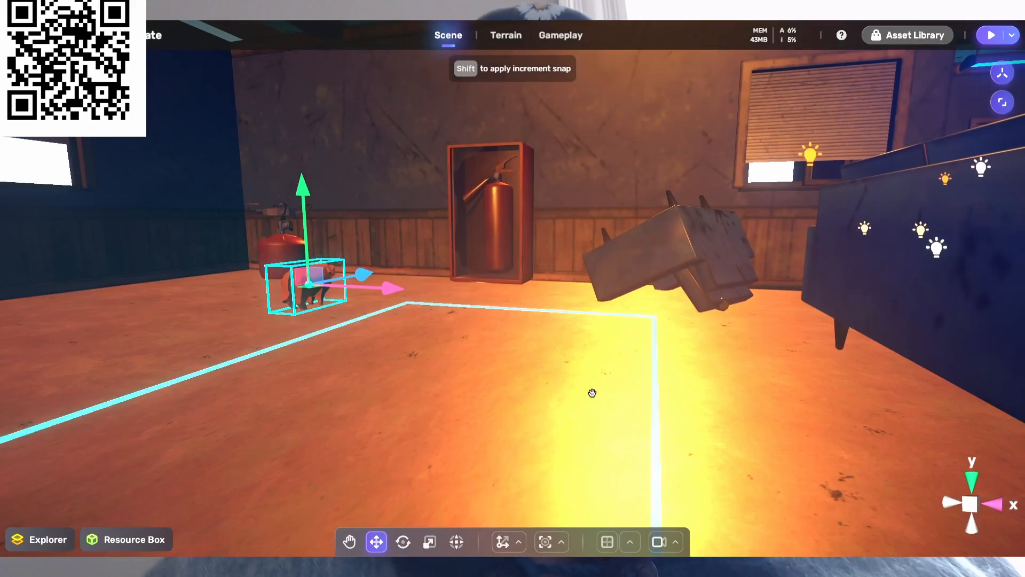
Enlarge the dog with the Scale tool, stretching it along single axes and scaling it up uniformly to about furniture height.
left_click(429, 541)
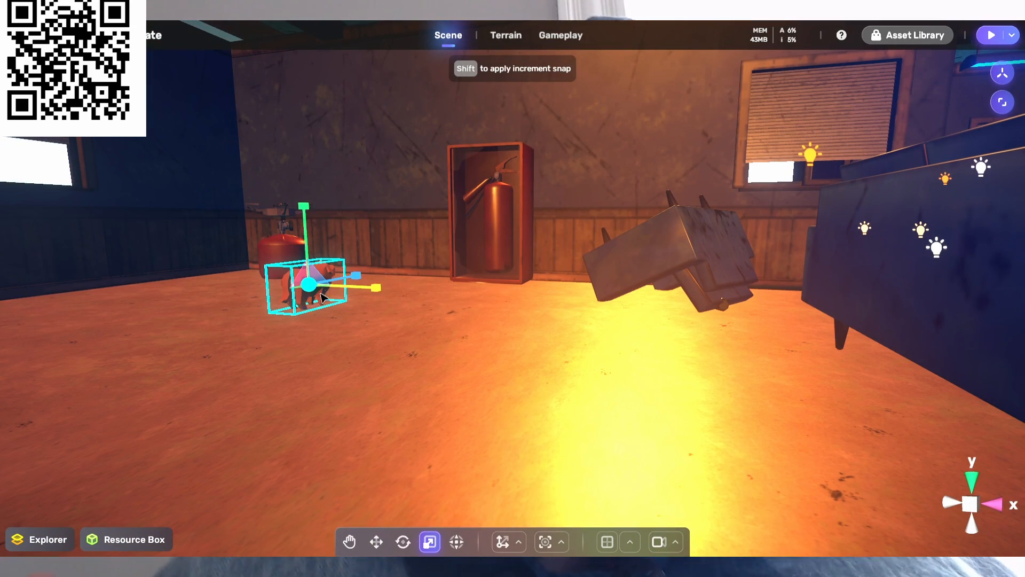
left_click_drag(319, 274, 352, 244)
right_click_drag(185, 363, 256, 358)
key("s")
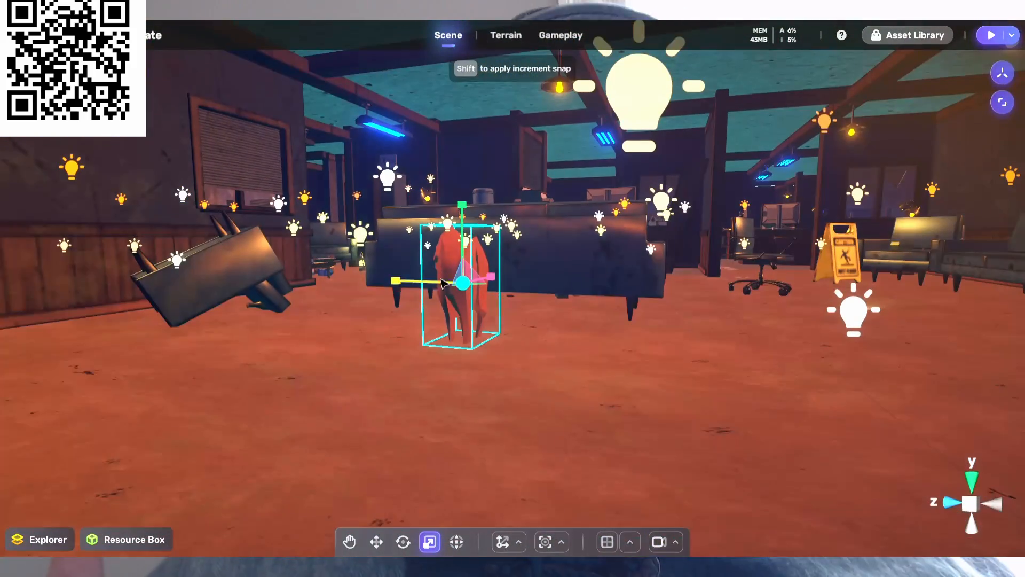
left_click_drag(395, 281, 340, 279)
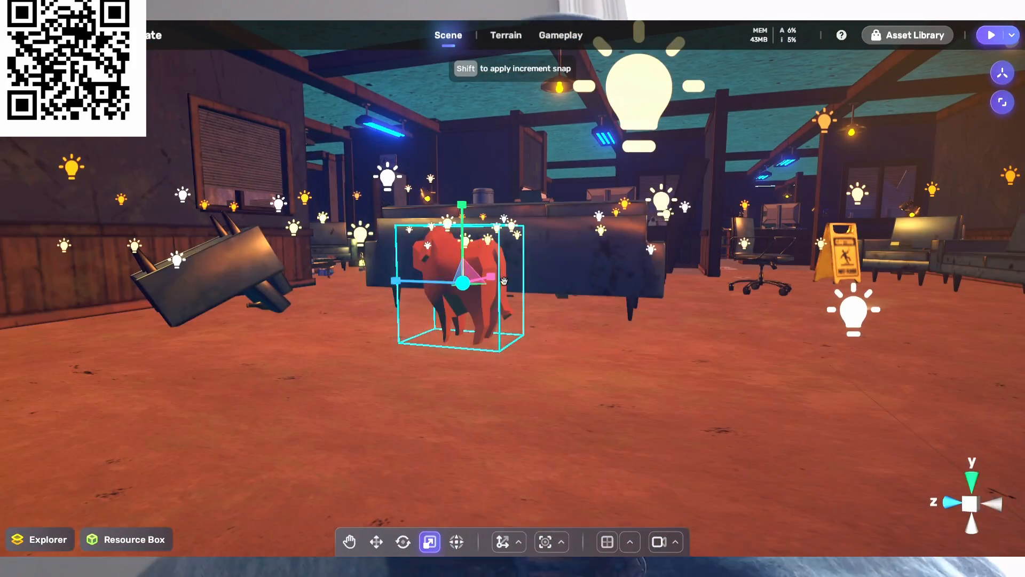
left_click_drag(463, 282, 854, 182)
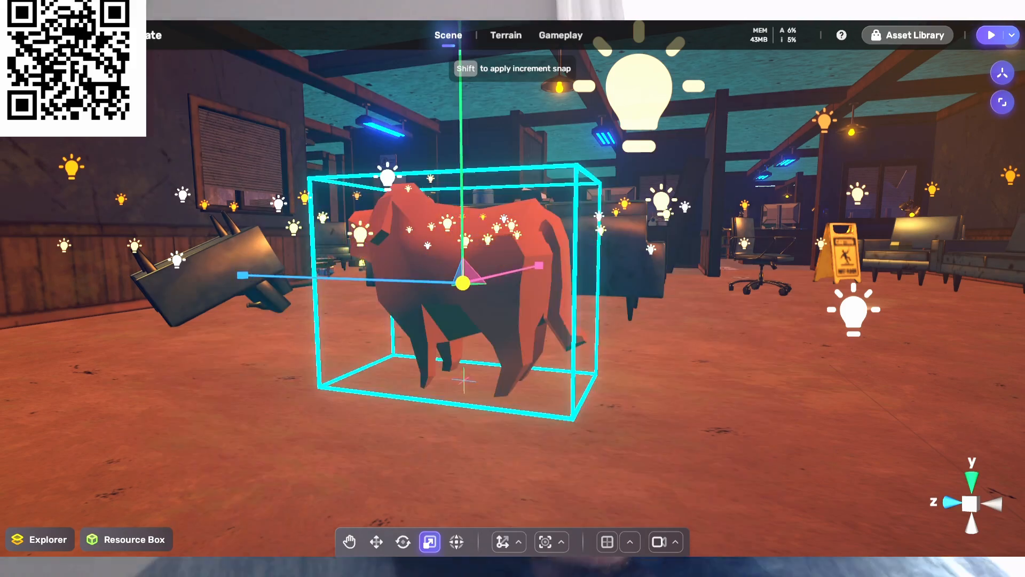
Add the community component Behavior_PlayerTransform to the dog as gameplay behaviour.
key("a")
right_click_drag(603, 368, 745, 346)
left_click(744, 345)
left_click(473, 258)
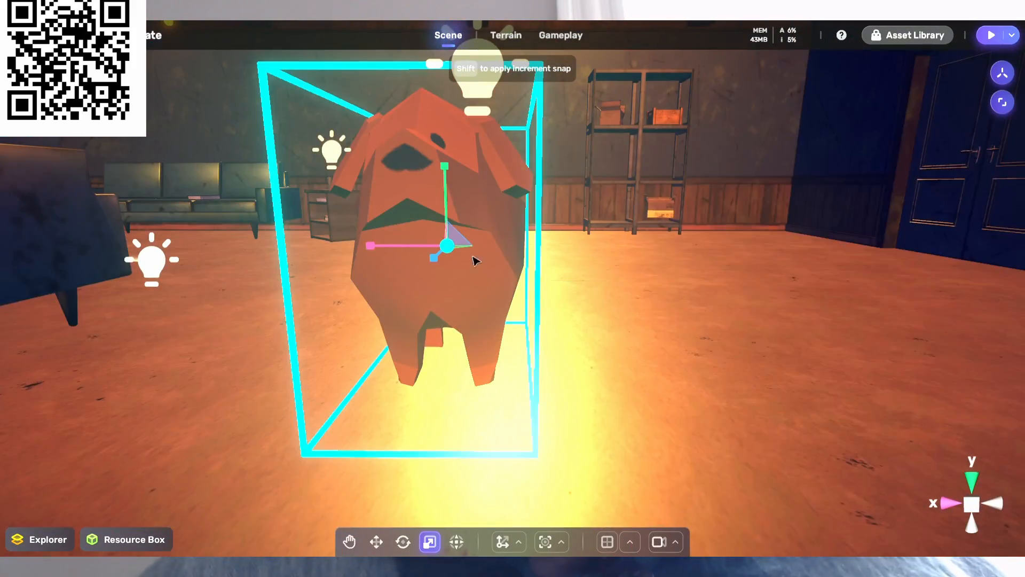
left_click(629, 258)
left_click(481, 246)
left_click(981, 103)
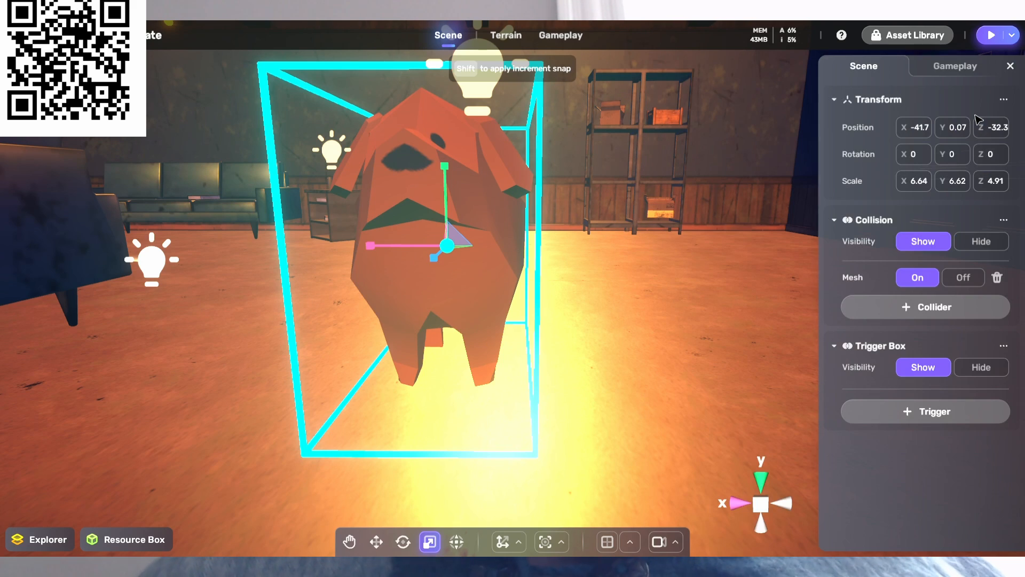
left_click(961, 66)
left_click(964, 368)
left_click(948, 422)
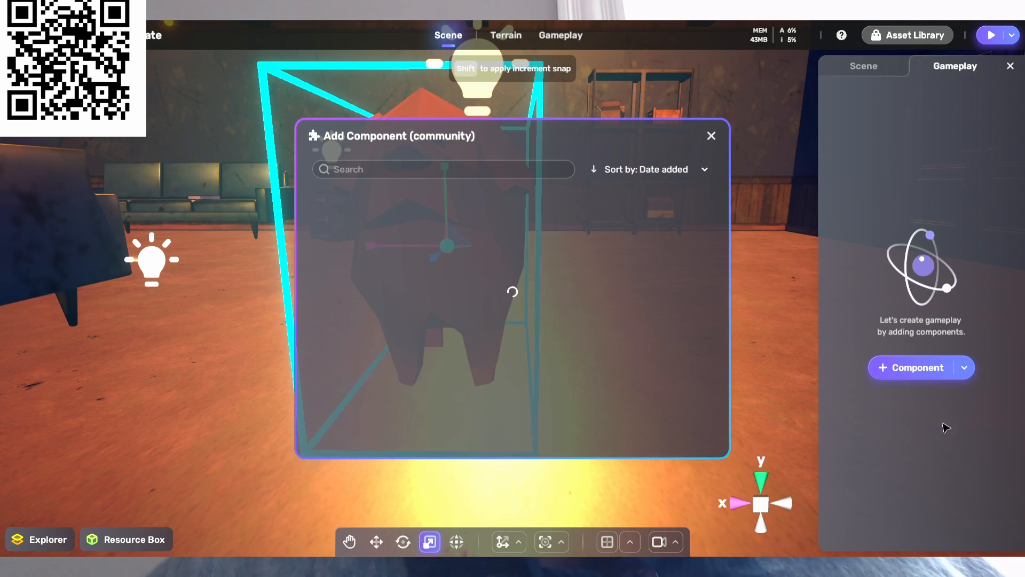
left_click(408, 254)
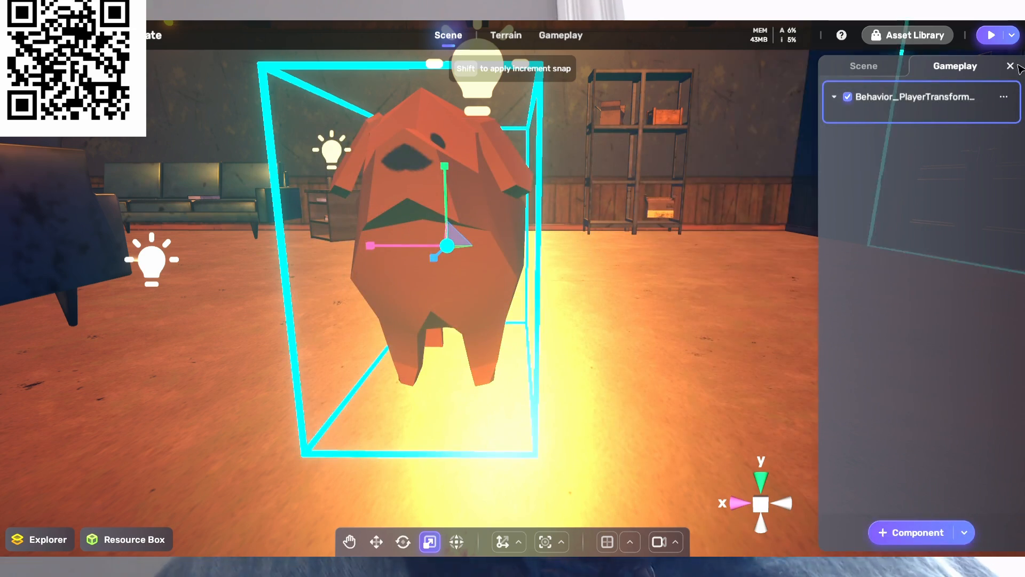
Playtest the game as a hider, transforming the player into the dog and moving it around the room.
left_click(1010, 66)
right_click_drag(875, 203, 812, 282)
left_click(992, 37)
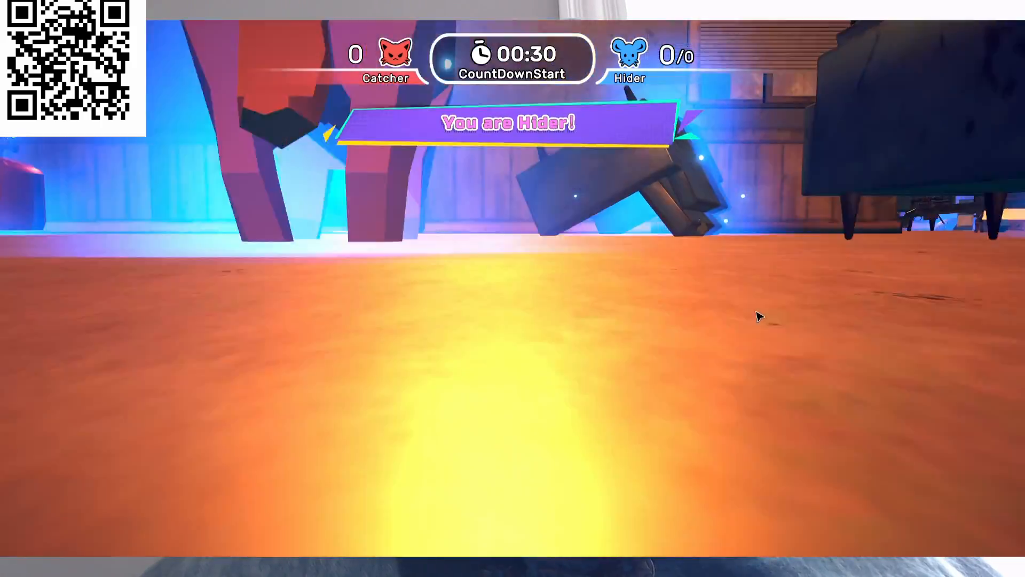
key("w")
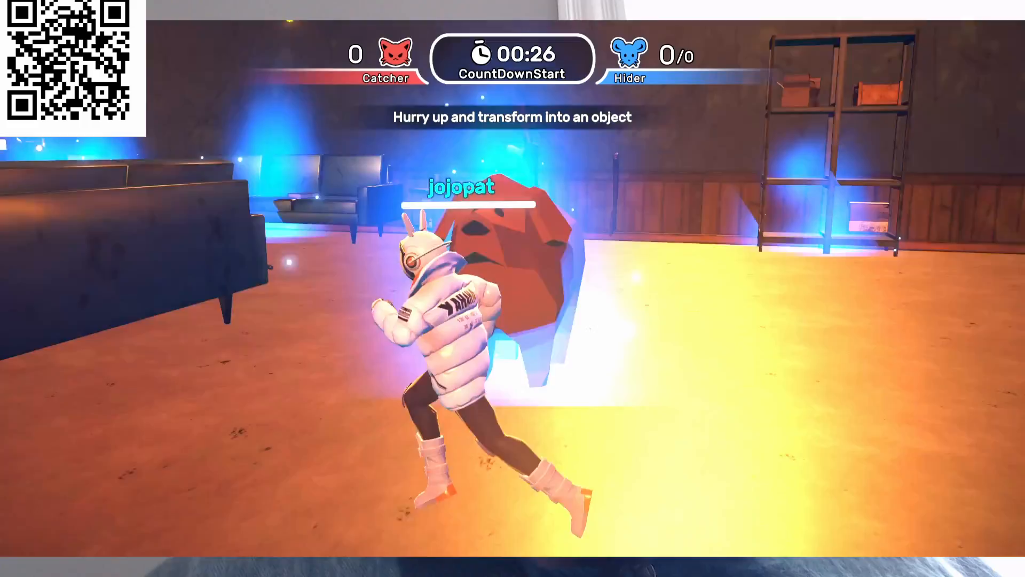
left_click(1018, 343)
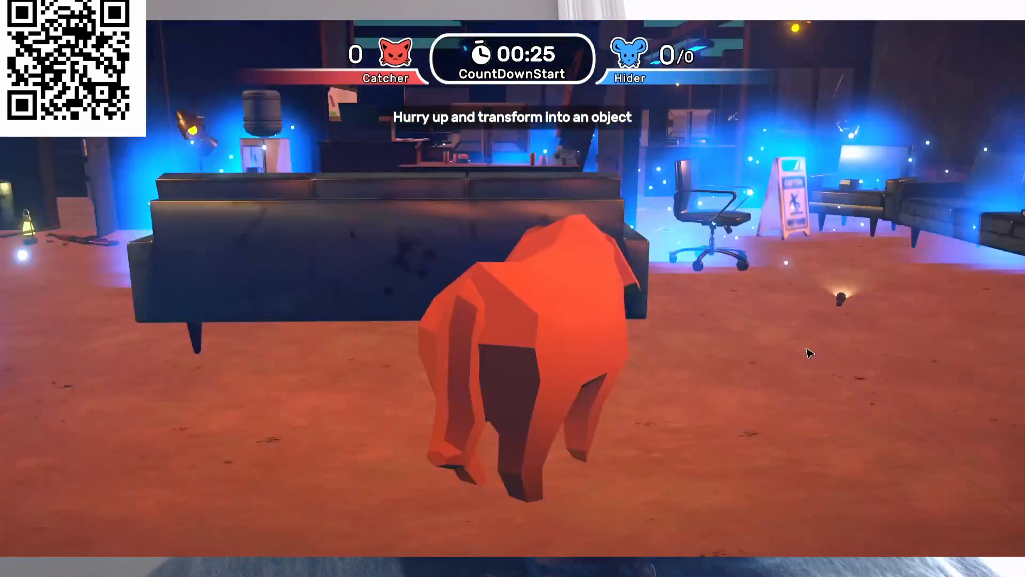
key("d")
key("a")
key("s")
key("a")
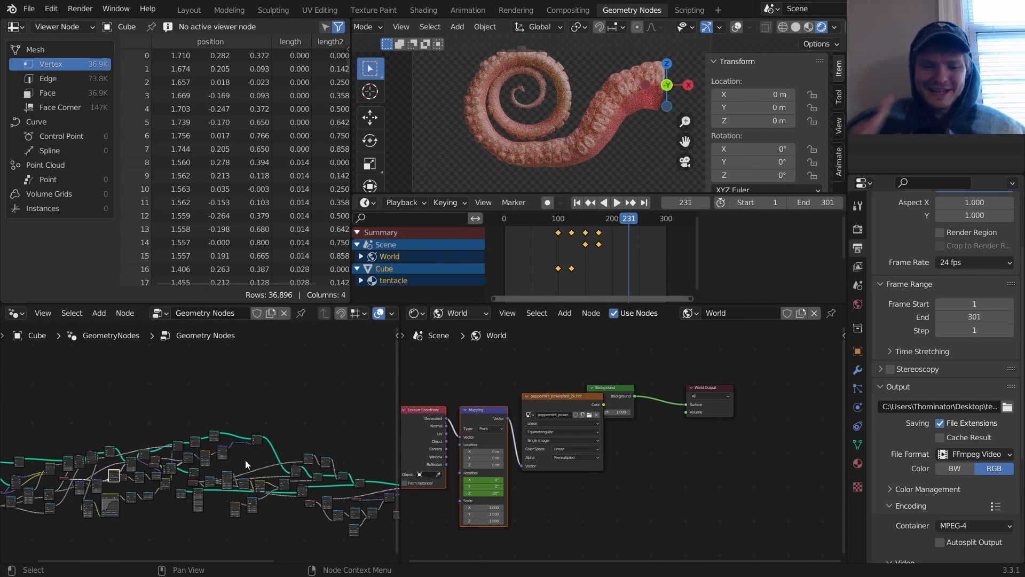
Switch to Blender and start a new file from the General template.
key("ctrl+n")
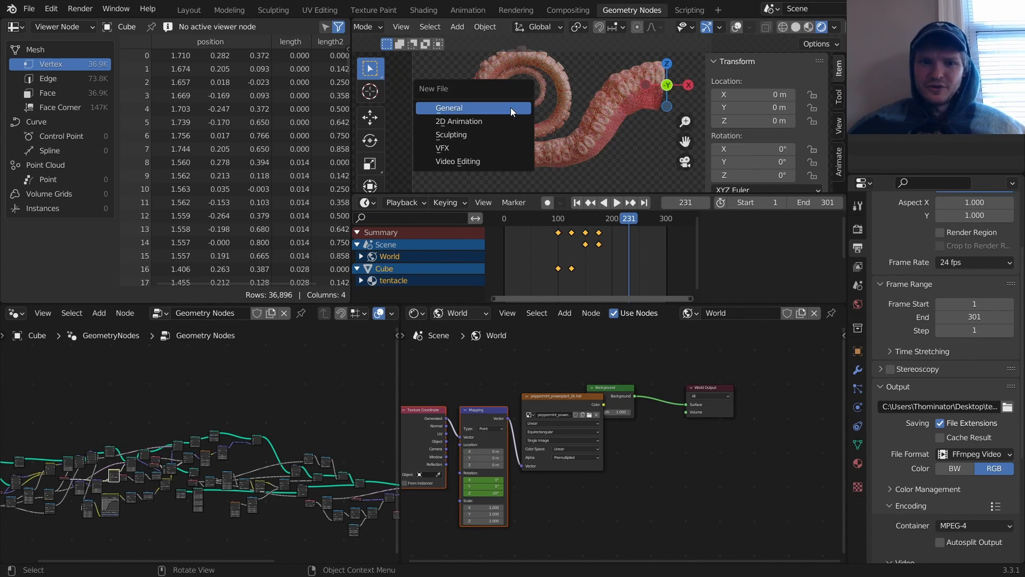
left_click(511, 107)
left_click(527, 310)
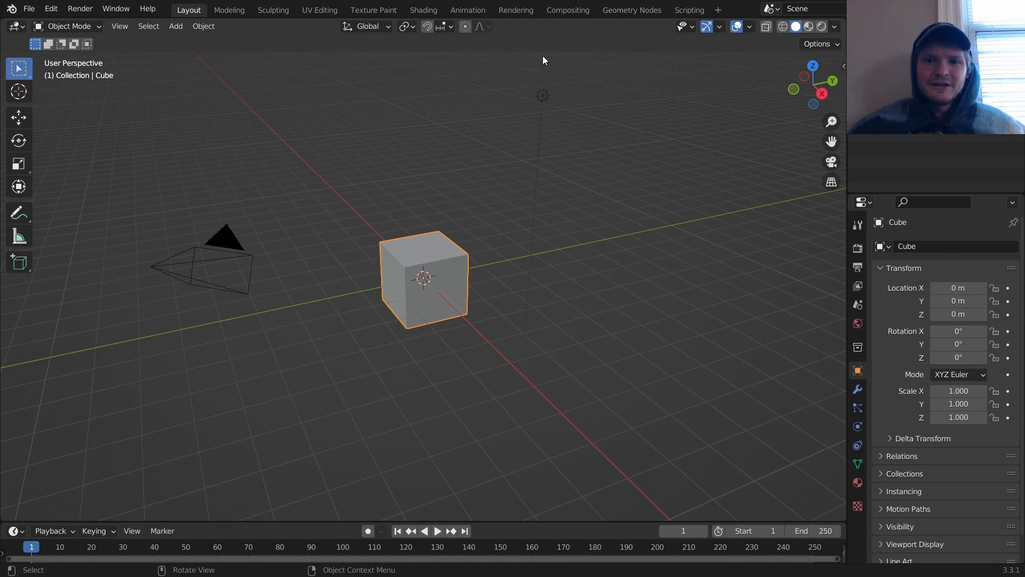
In the Geometry Nodes workspace, delete all default objects and add a new mesh cube.
left_click(636, 11)
key("a")
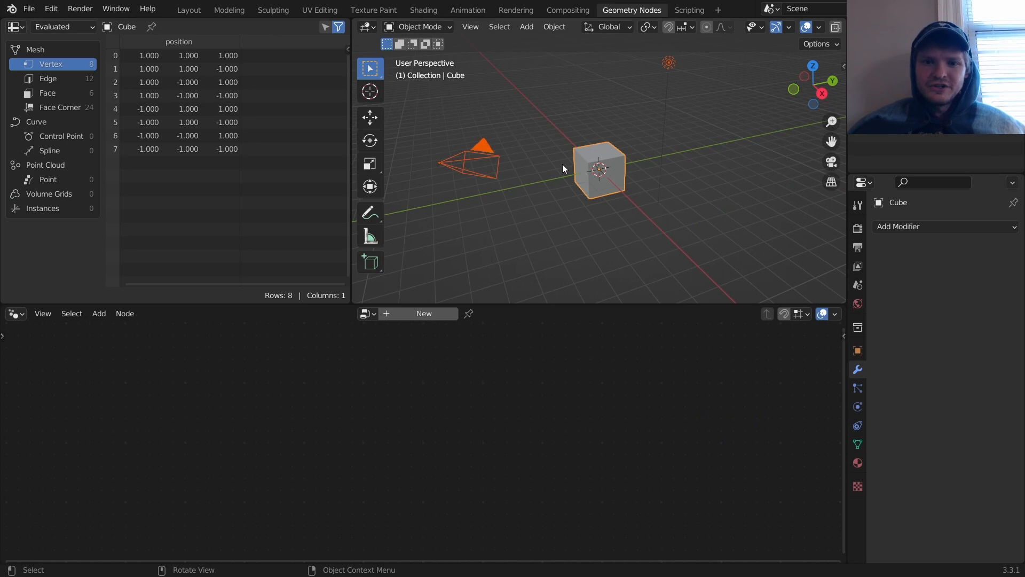
key("Delete")
key("shift+a")
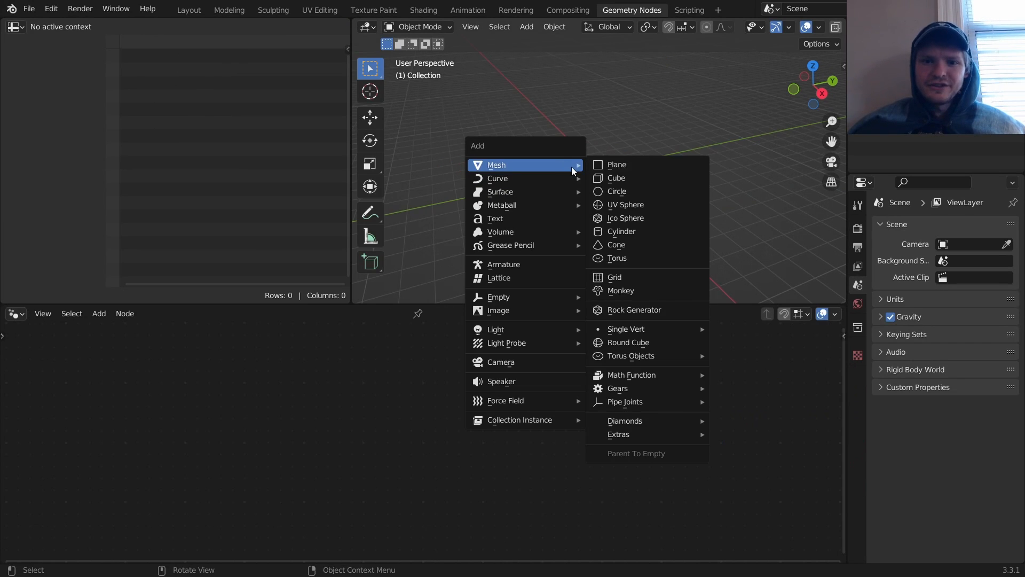
left_click(628, 184)
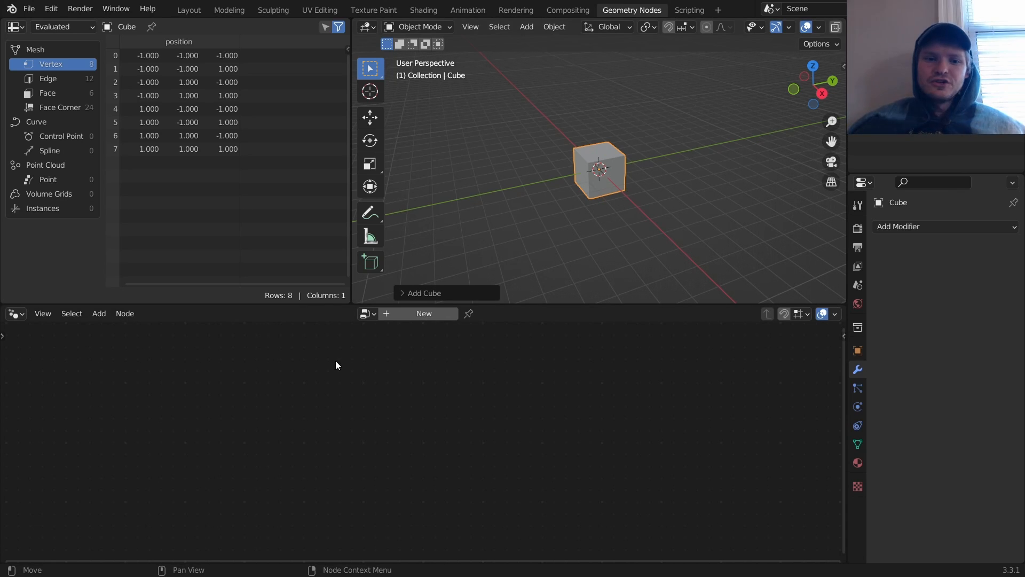
Create a new geometry node tree on the cube and delete its Group Input node.
left_click(407, 313)
left_click_drag(332, 513, 244, 441)
key("x")
Add a Spiral curve node to the node tree and connect its curve to the Group Output geometry.
left_click(799, 90)
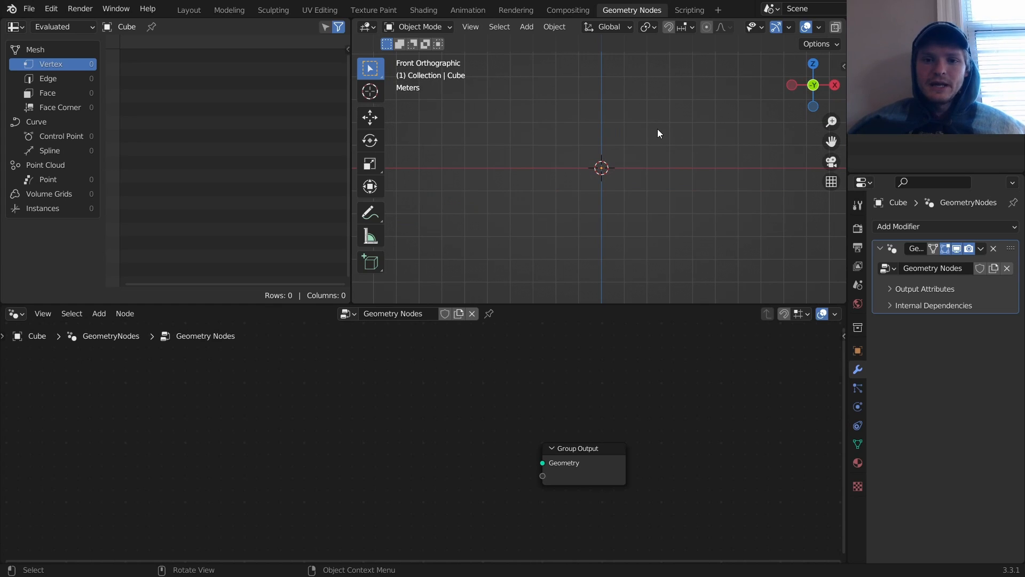
left_click_drag(657, 130, 632, 189)
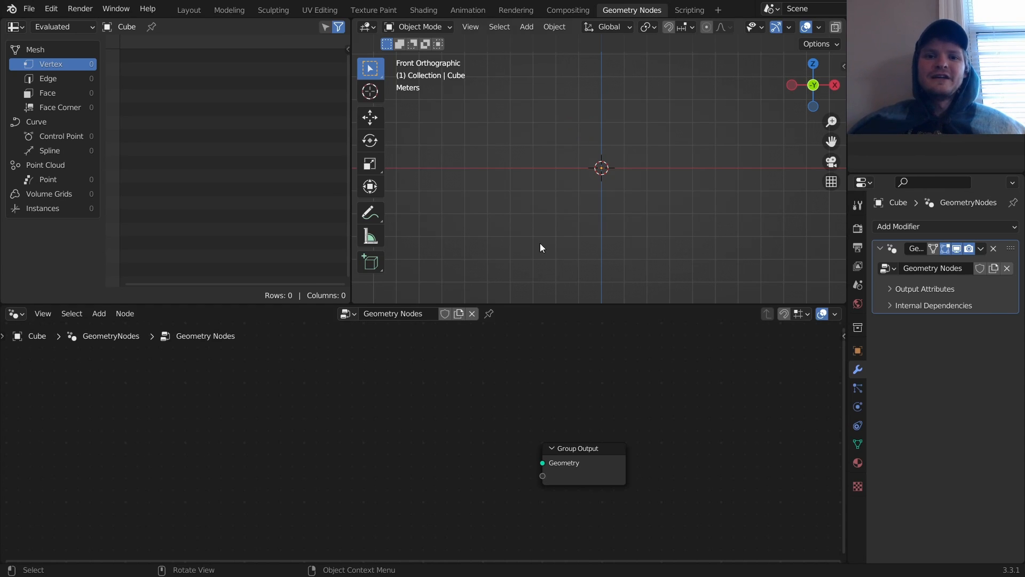
middle_click_drag(440, 448, 446, 413)
key("shift+a")
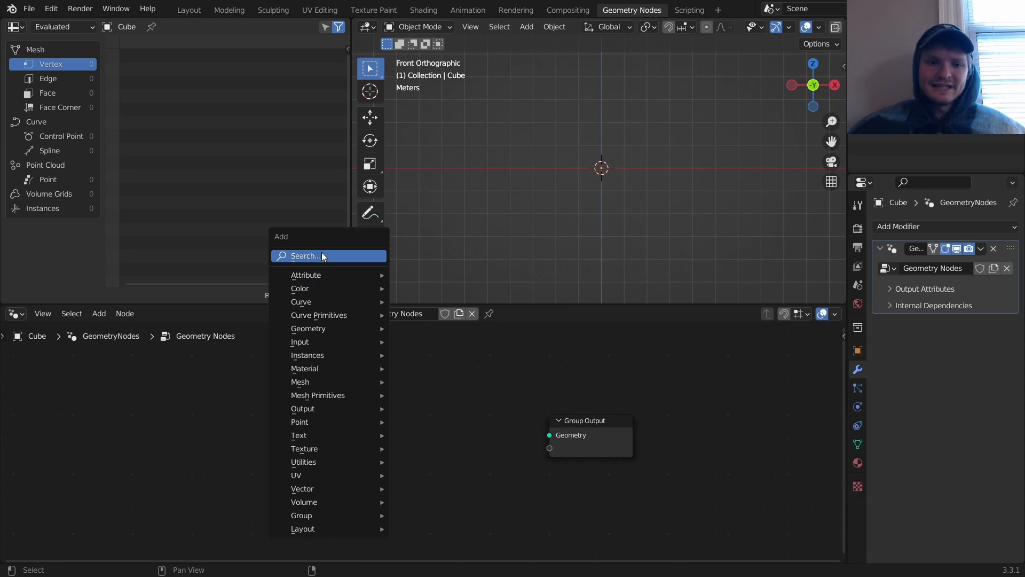
left_click(322, 252)
type("spir")
key("Return")
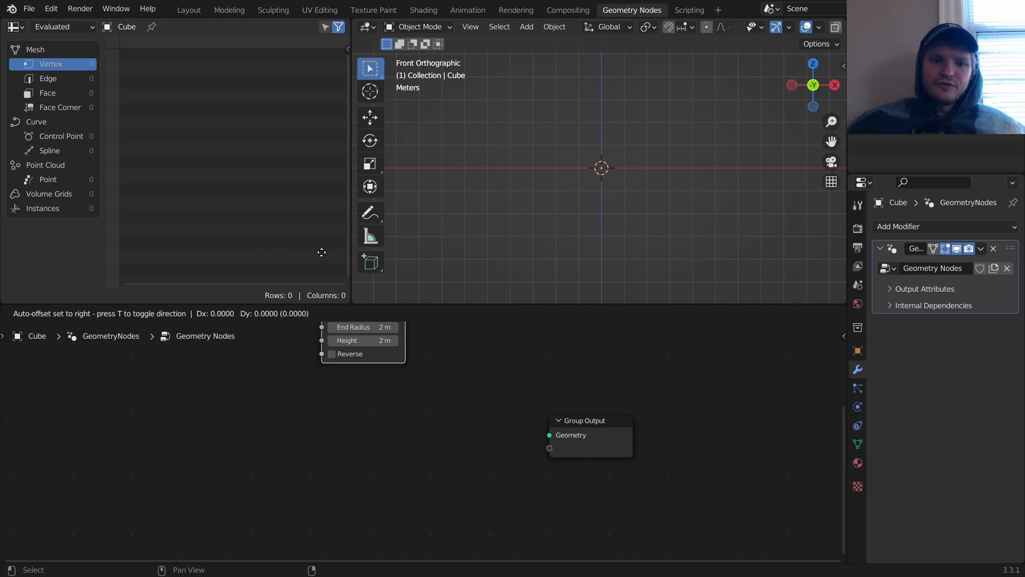
left_click(243, 391)
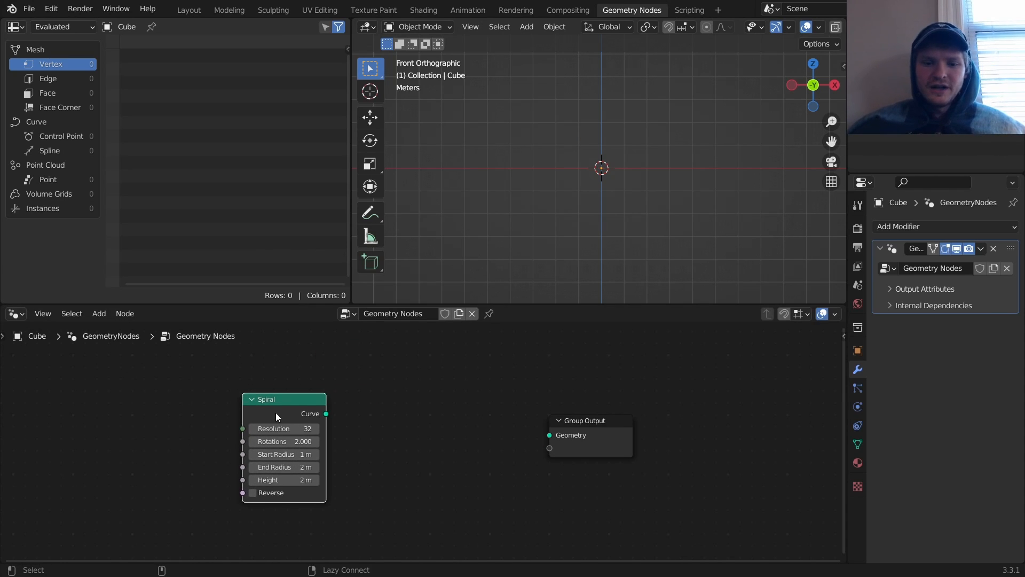
right_click_drag(276, 413, 590, 435, "alt")
Set the Spiral node's start radius to 0 m and its resolution to 60, viewing the curve from the top.
middle_click_drag(662, 53, 667, 107)
left_click(814, 66)
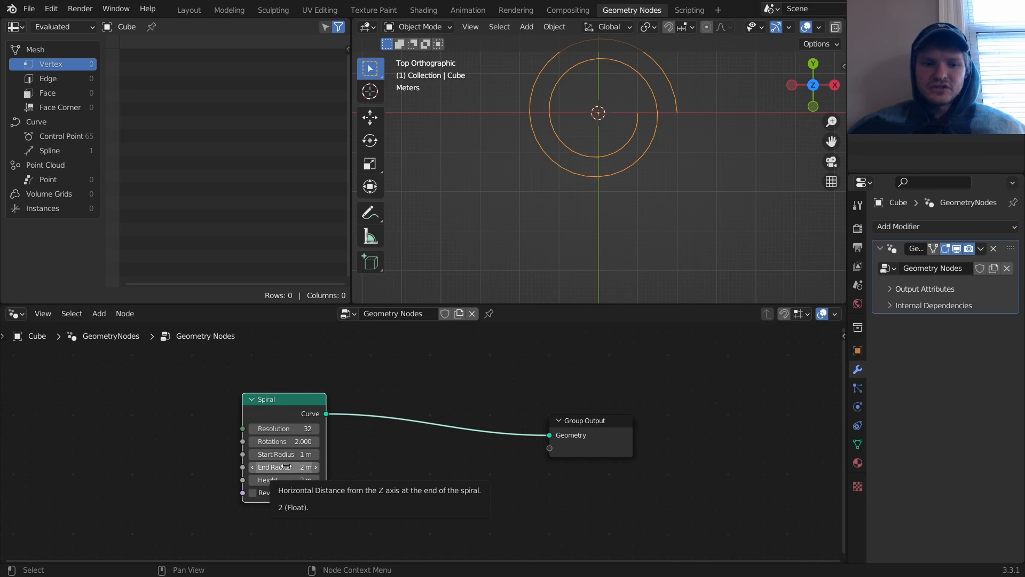
type("0")
key("Return")
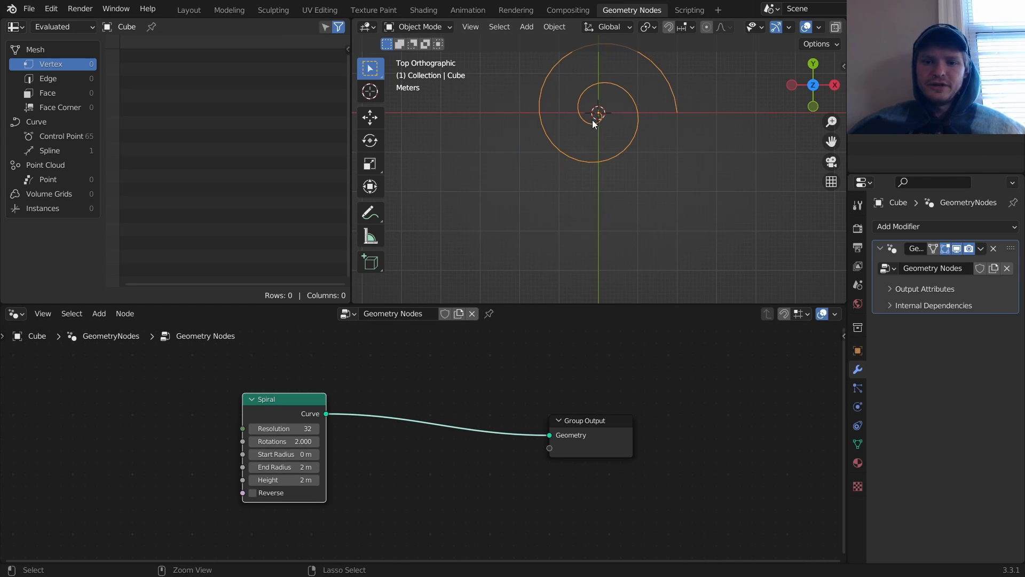
middle_click_drag(638, 114, 597, 163, "shift")
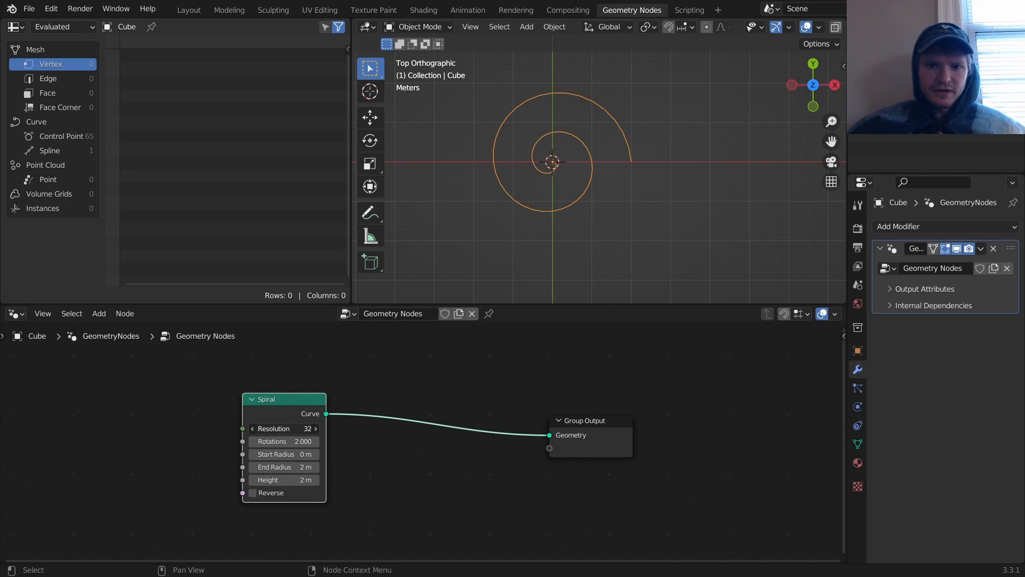
left_click(293, 428)
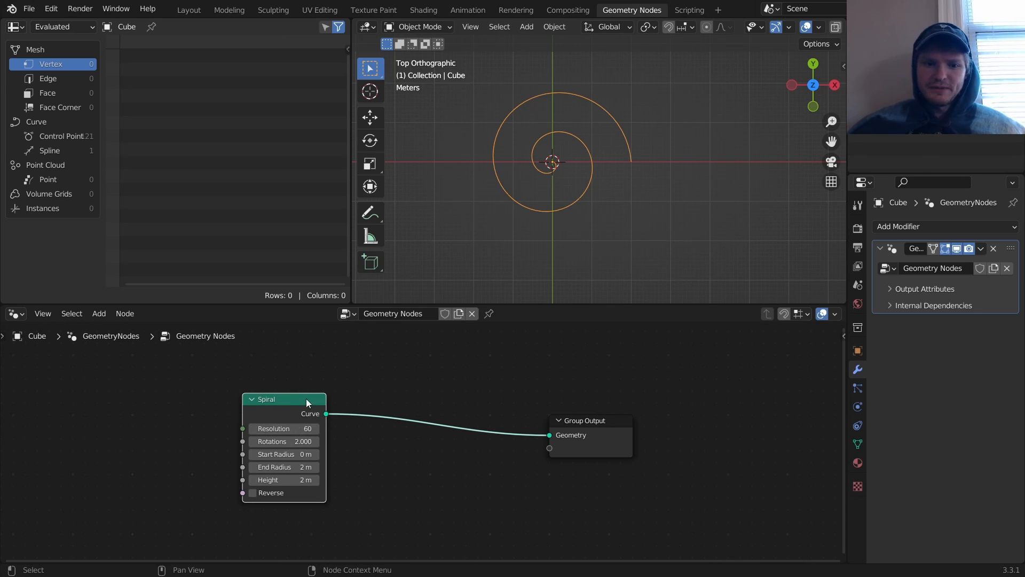
Make room beside the Spiral node and insert a Curve to Mesh node between it and the Group Output.
left_click_drag(307, 401, 206, 400)
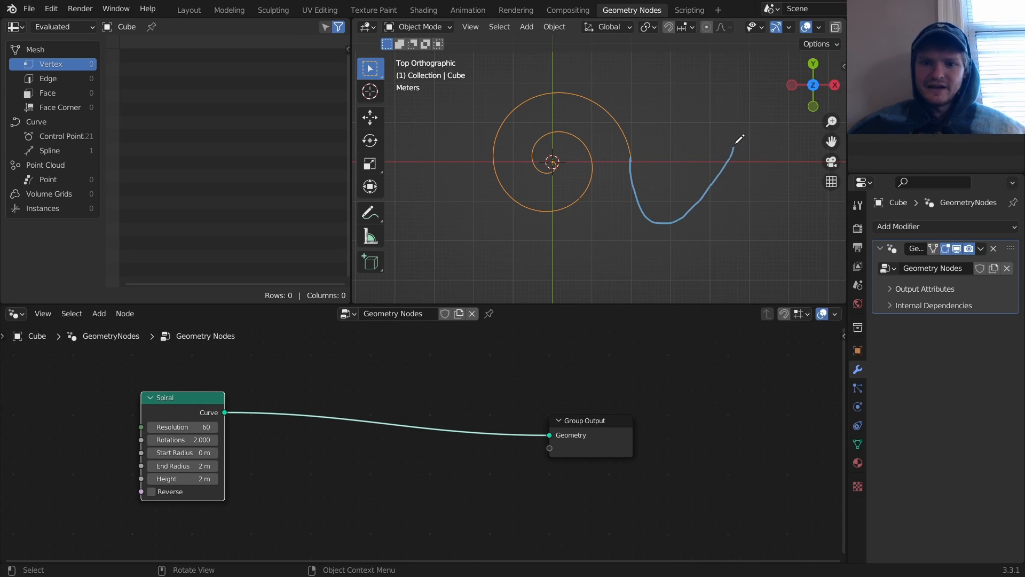
middle_click_drag(258, 435, 340, 445)
key("shift+a")
left_click(348, 289)
type("c")
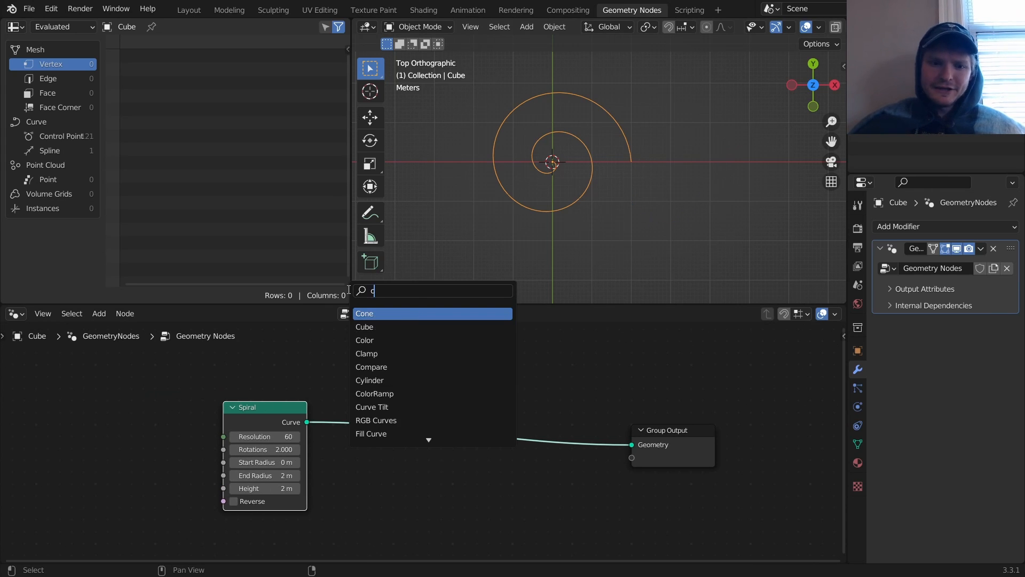
type("urve to")
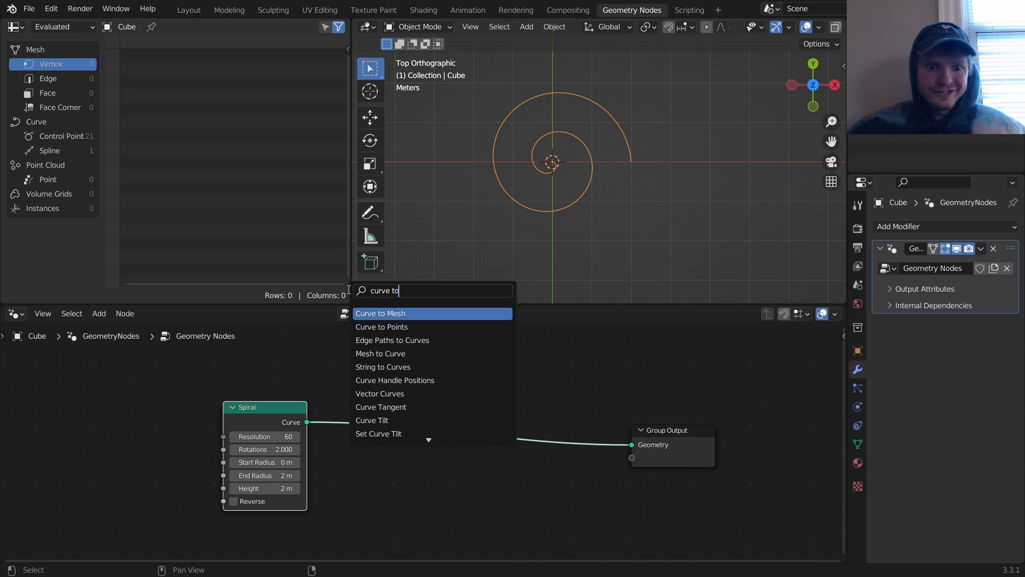
key("Return")
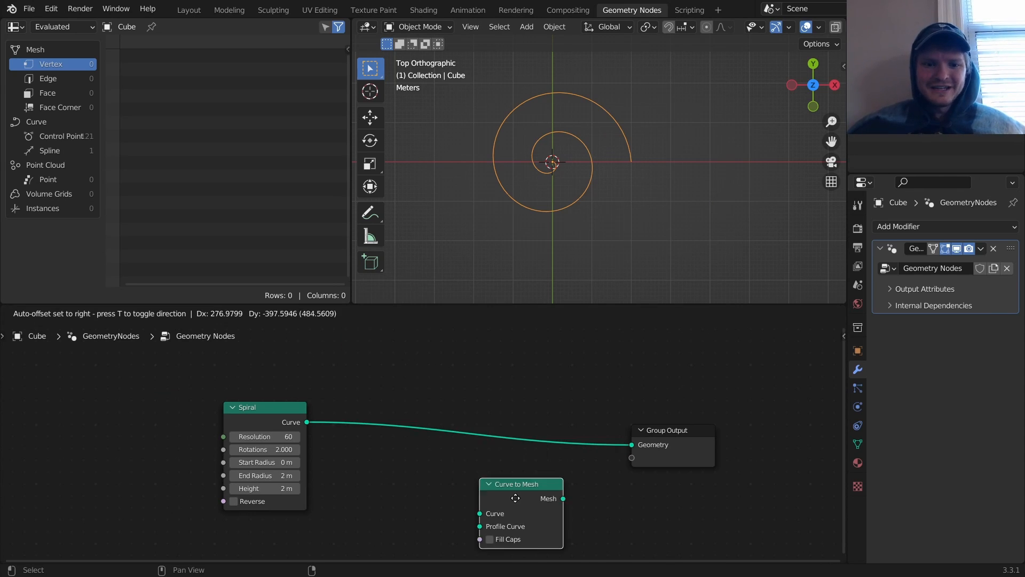
left_click(479, 442)
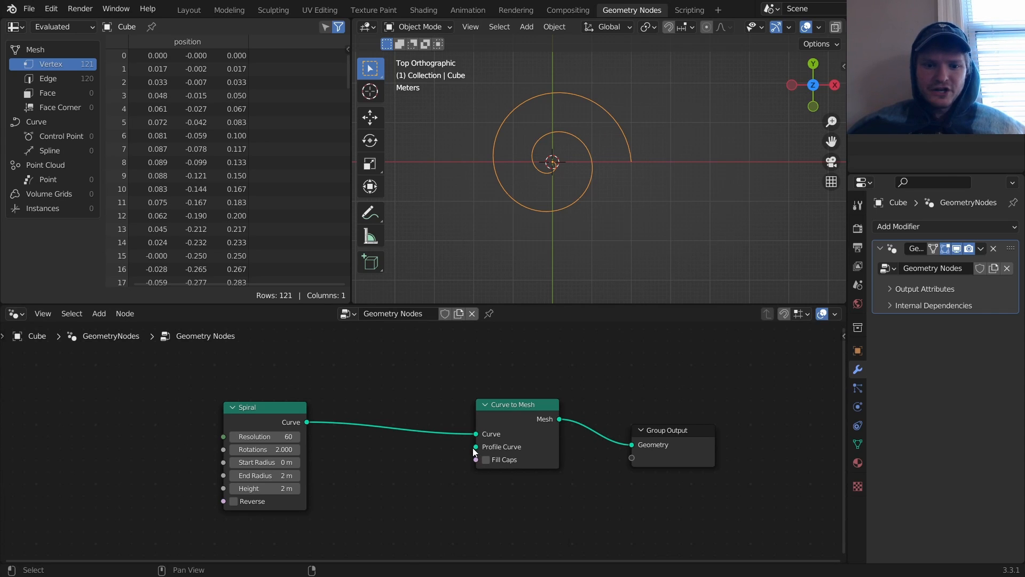
Connect a new Curve Circle node as the profile curve of Curve to Mesh and set its radius to 0.49 m.
left_click_drag(474, 447, 325, 414)
type("circ")
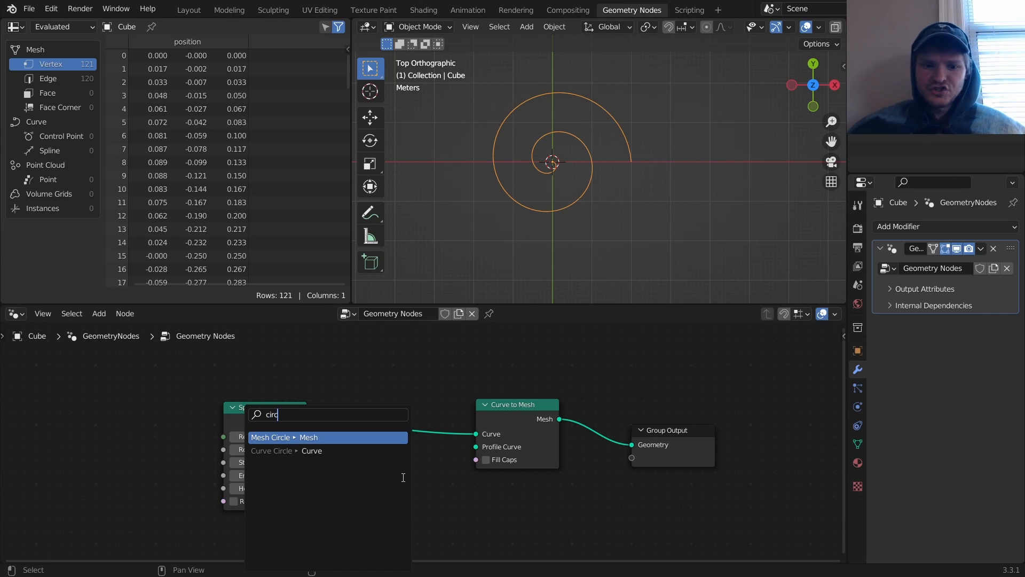
left_click(378, 453)
left_click(379, 460)
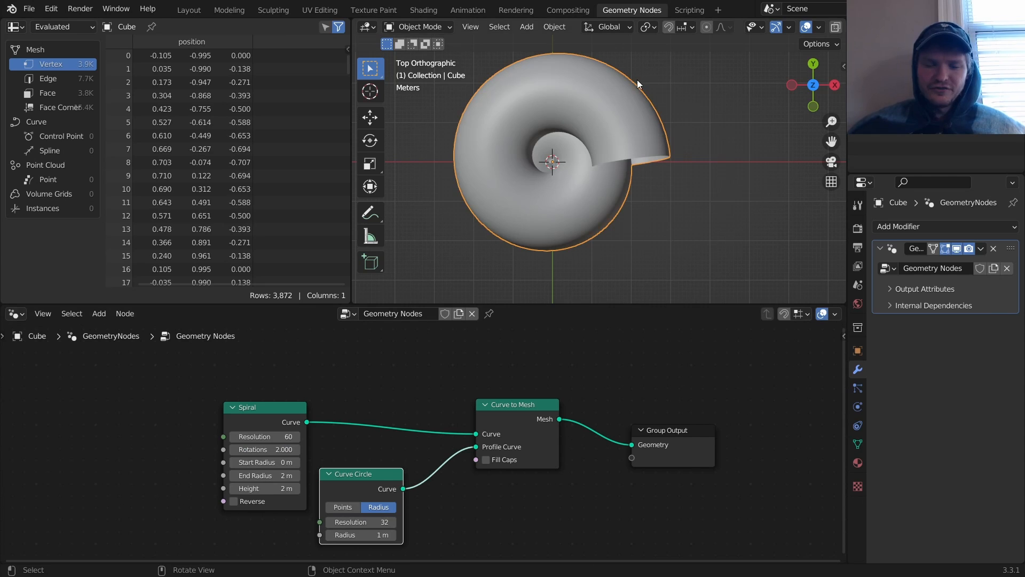
left_click_drag(364, 534, 336, 534, "shift")
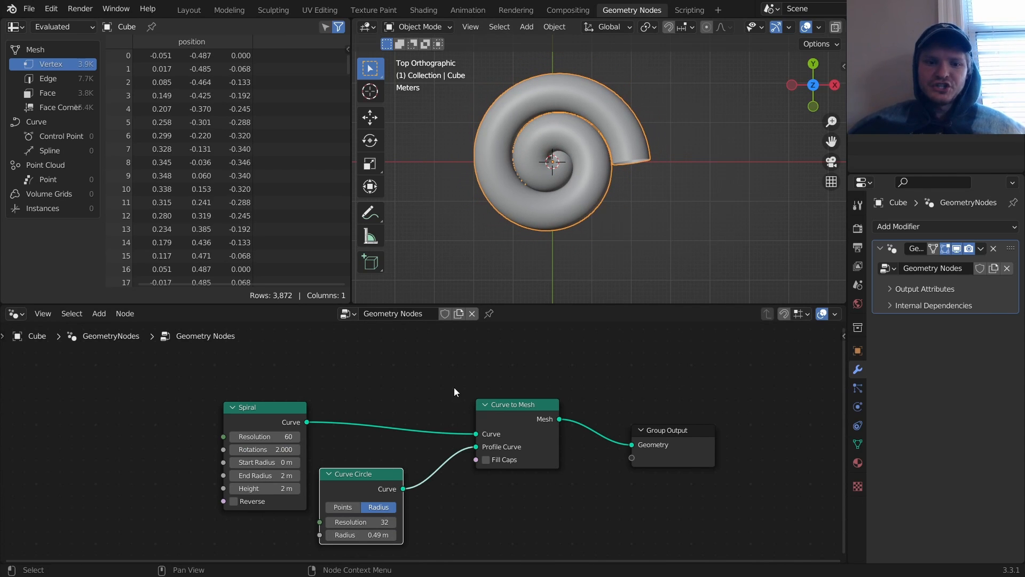
Insert a Set Curve Radius node between the Spiral and Curve to Mesh nodes.
key("shift+a")
left_click(354, 292)
type("set rad")
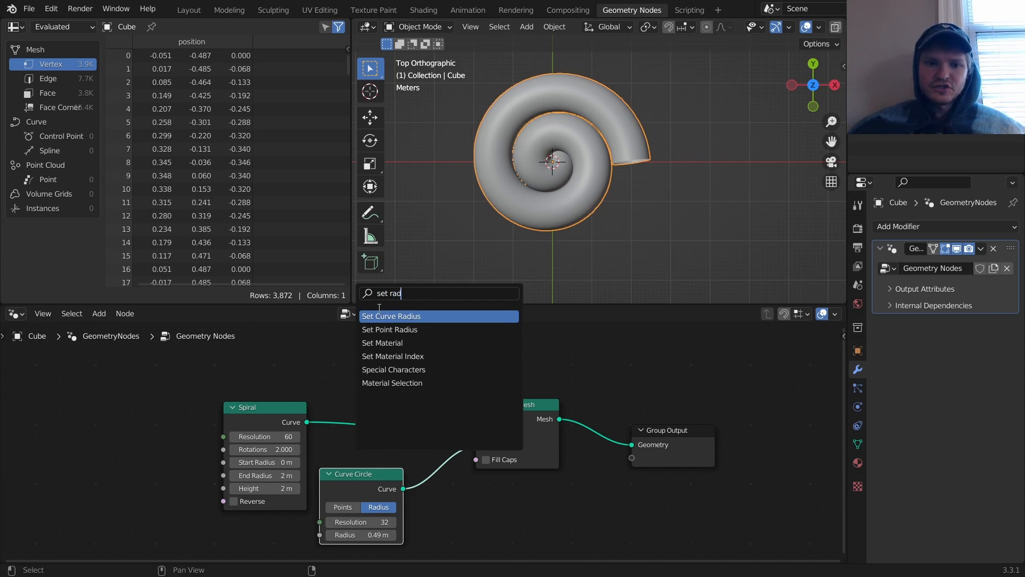
left_click(388, 315)
left_click(369, 409)
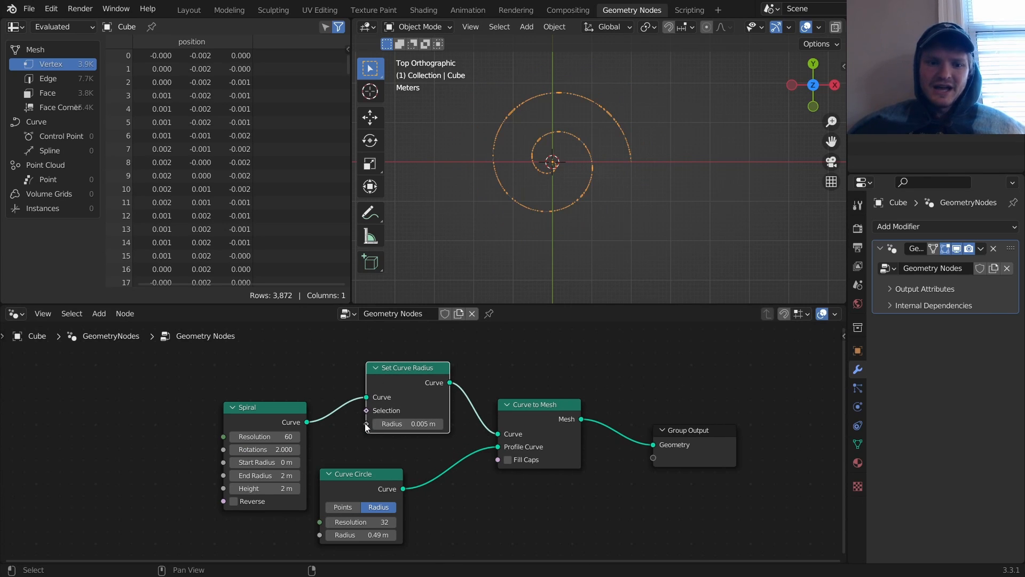
Drive the Set Curve Radius node's radius with the Factor output of a new Spline Parameter node.
left_click_drag(365, 424, 218, 331)
type("param")
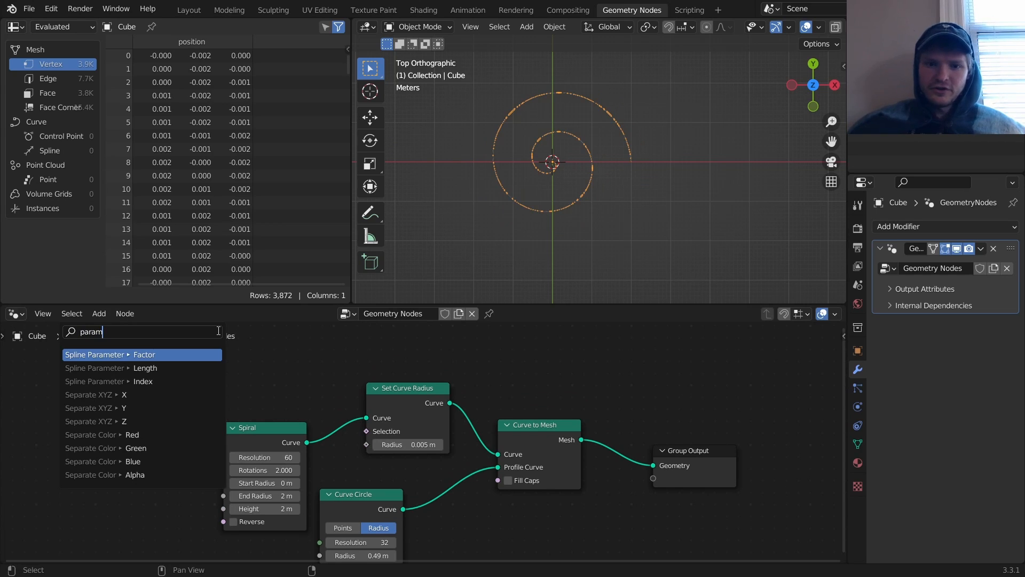
key("Return")
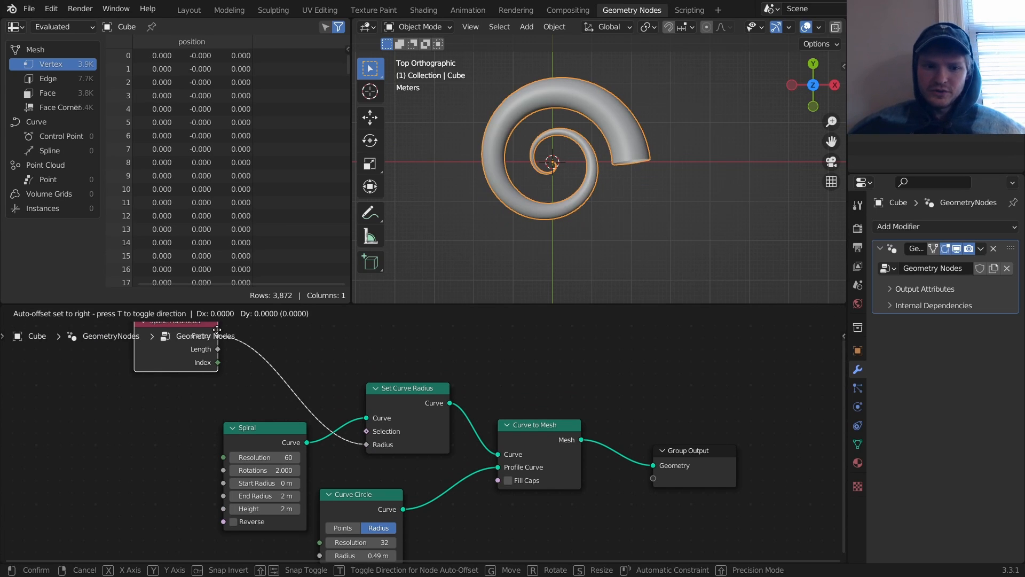
left_click(291, 370)
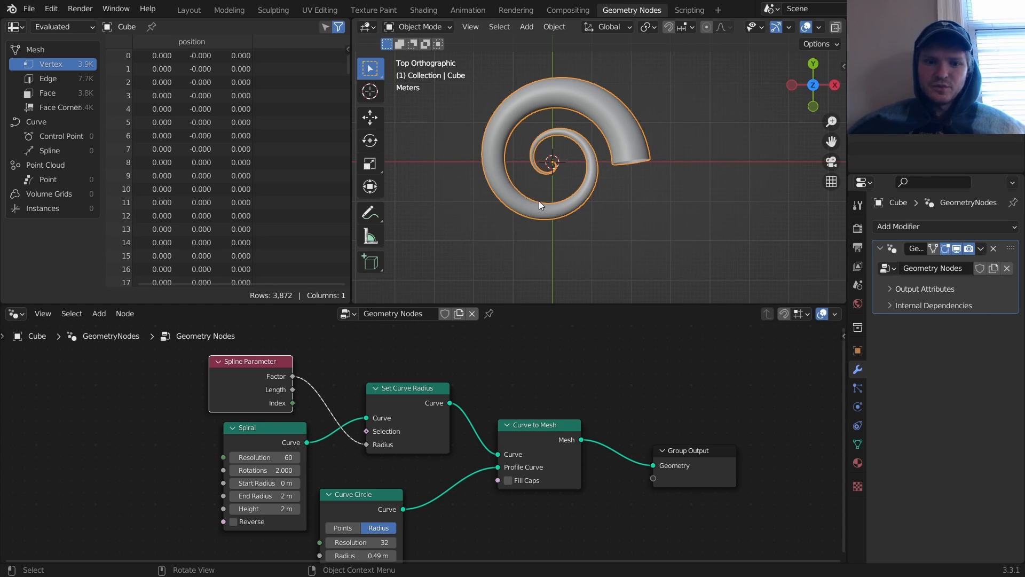
Space out the Spiral and Spline Parameter nodes and insert an Add math node between Spline Parameter and Set Curve Radius.
middle_click_drag(259, 434, 476, 415)
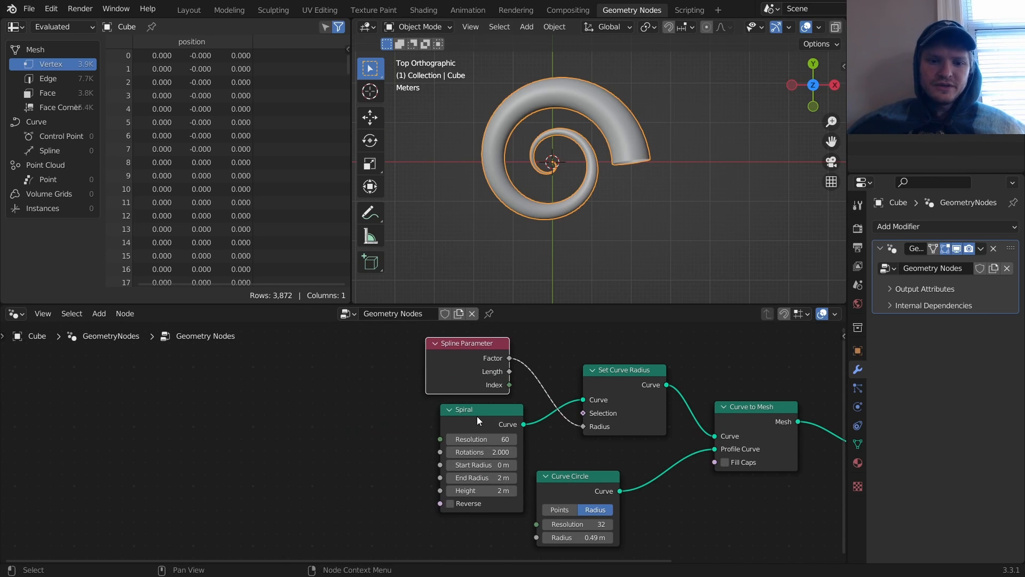
left_click_drag(479, 415, 460, 420)
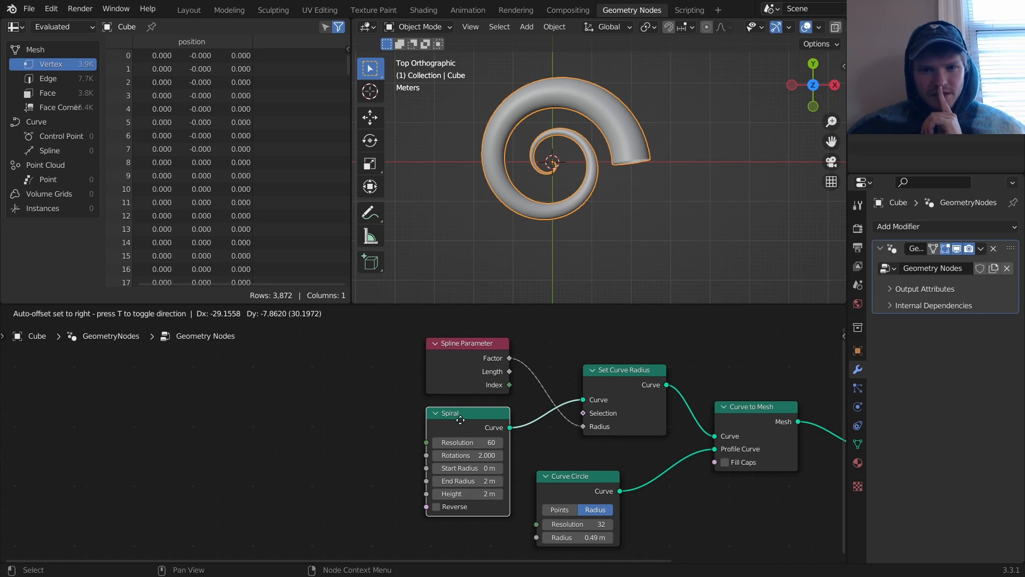
left_click_drag(483, 347, 260, 369)
key("shift+a")
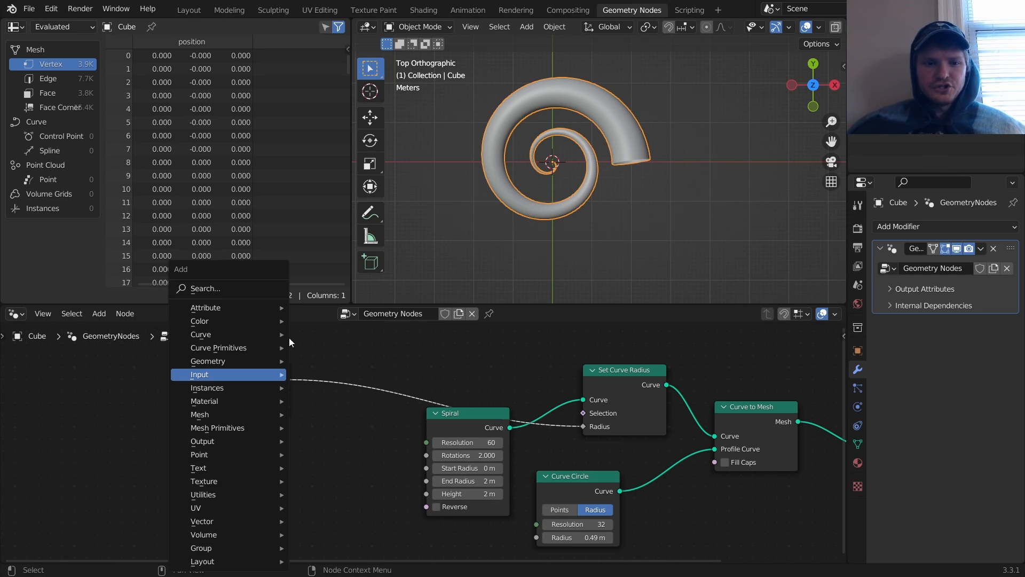
left_click(254, 289)
type("math")
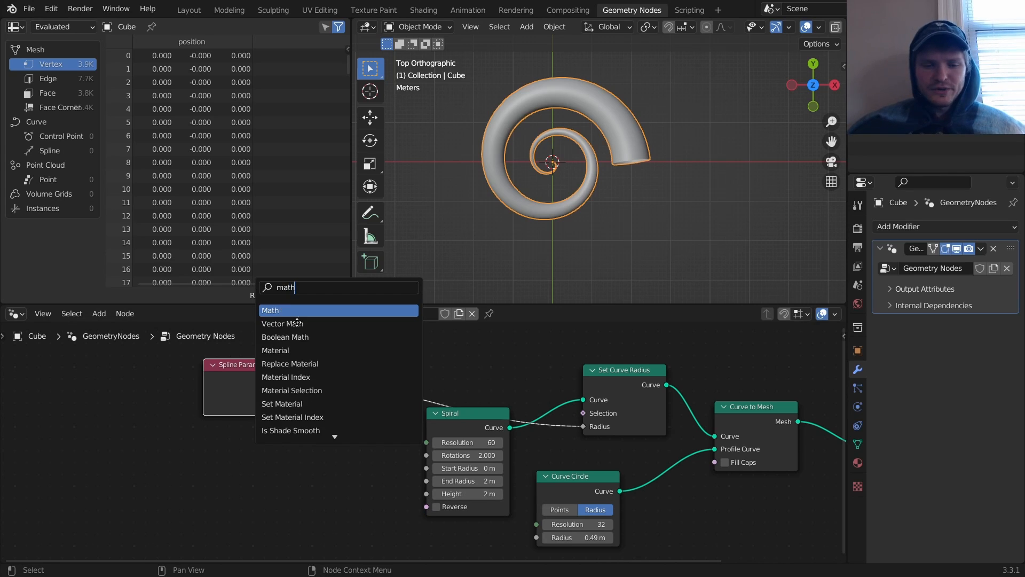
key("Return")
left_click(355, 363)
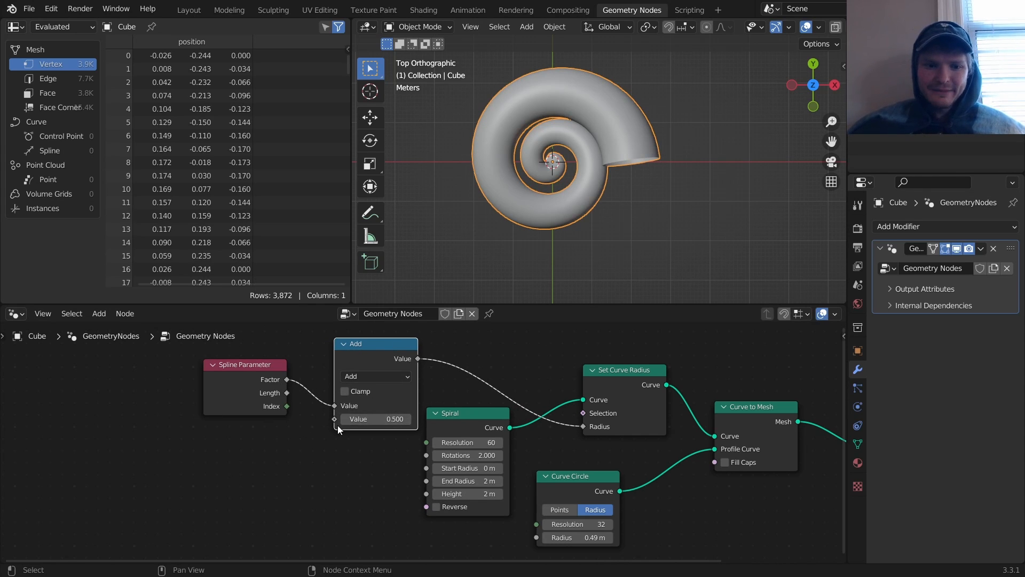
Feed the Add node's second value from the Fac output of a new Noise Texture node.
left_click_drag(334, 420, 132, 504)
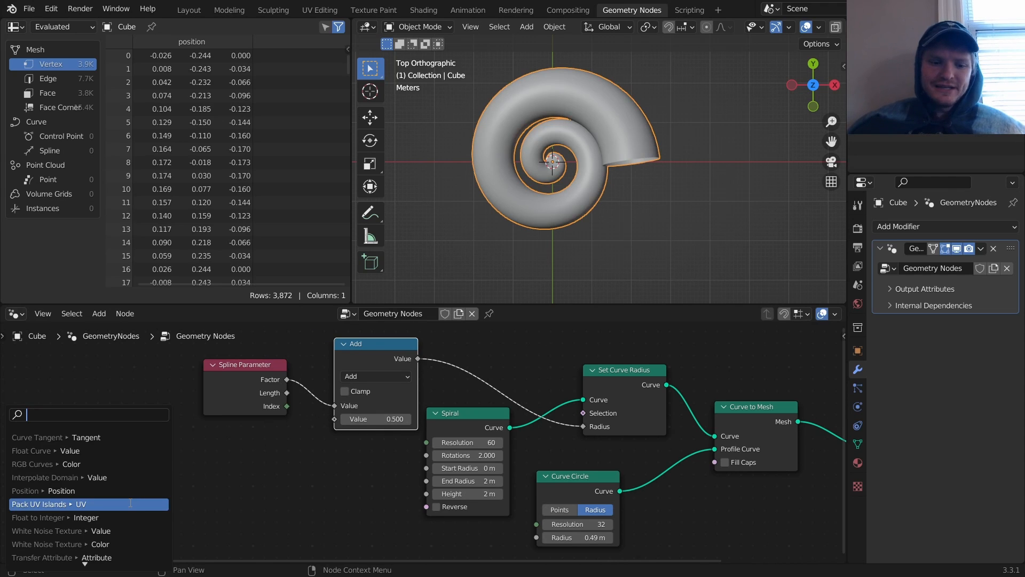
type("noise")
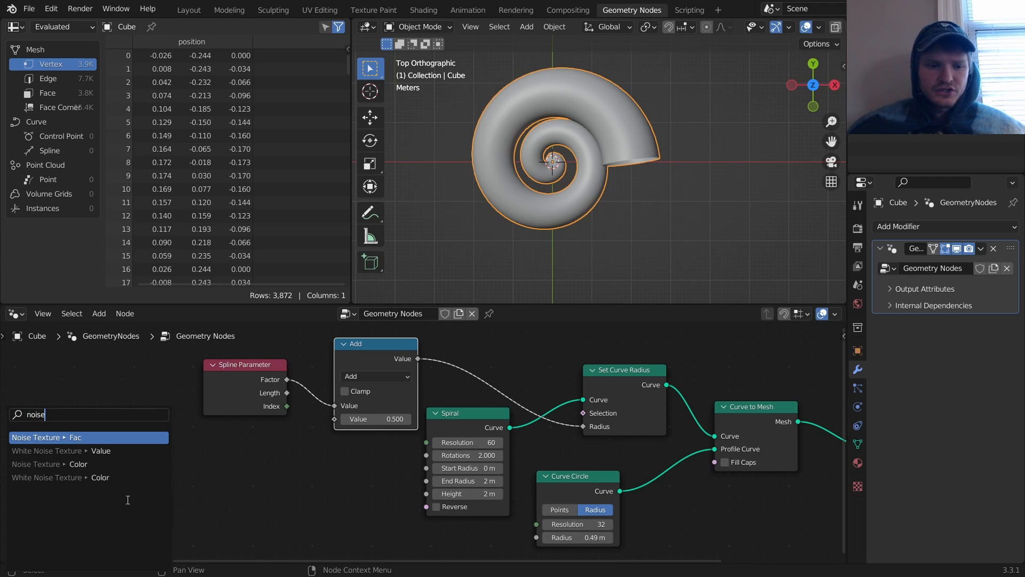
left_click(85, 436)
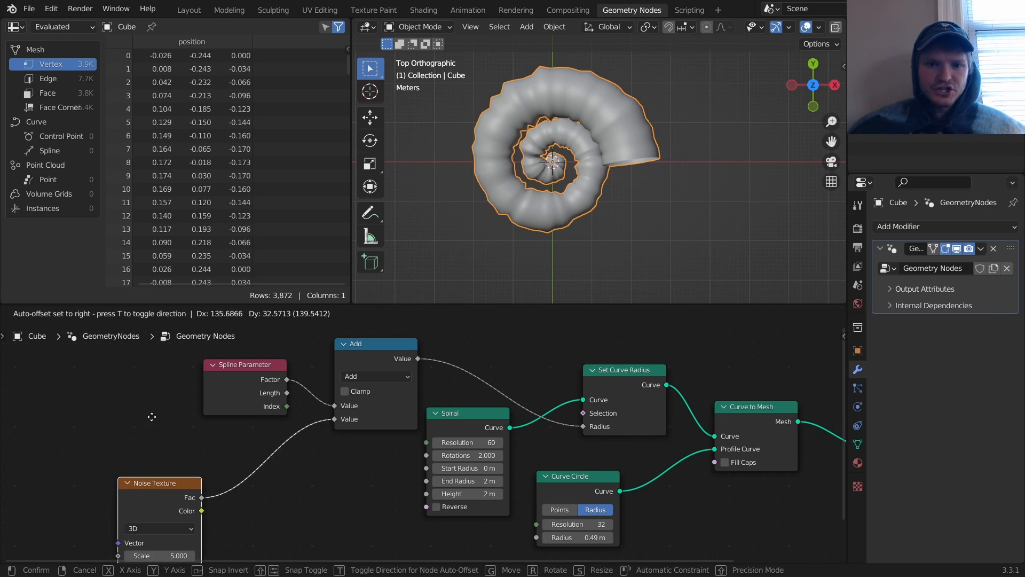
left_click(197, 480)
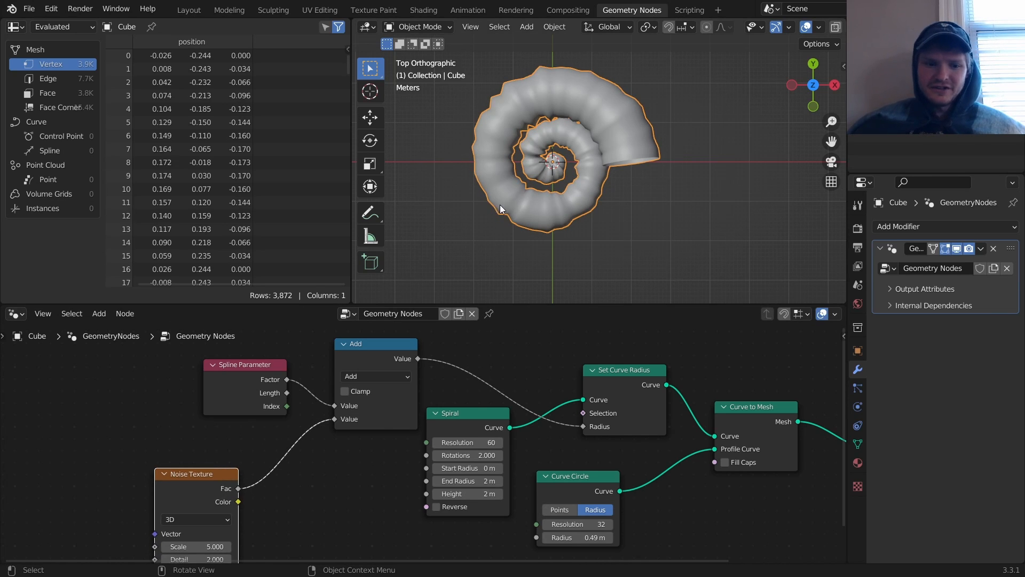
Set the Noise Texture's scale to 1 and its detail to 0.
middle_click_drag(349, 473, 454, 407)
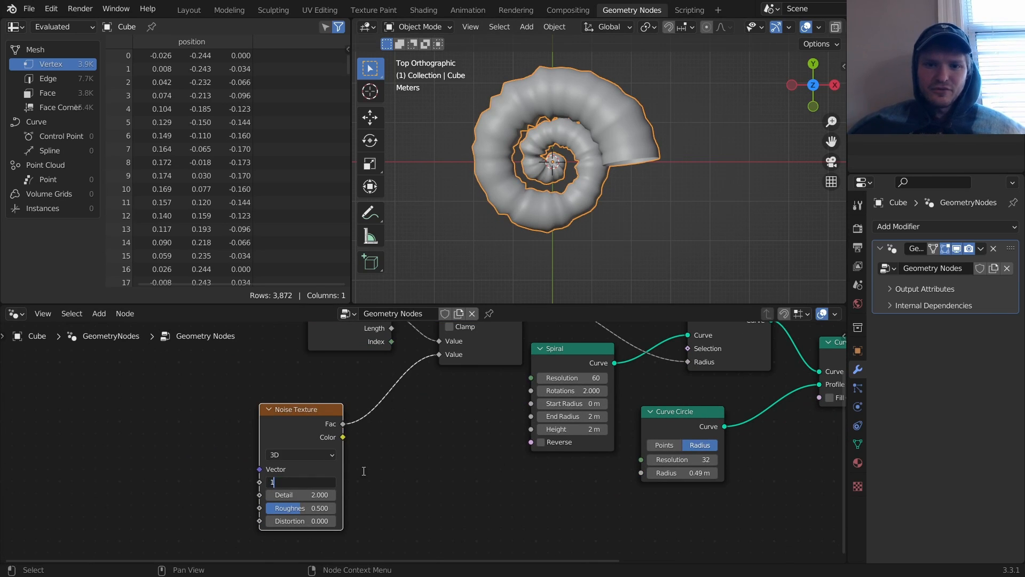
key("Return")
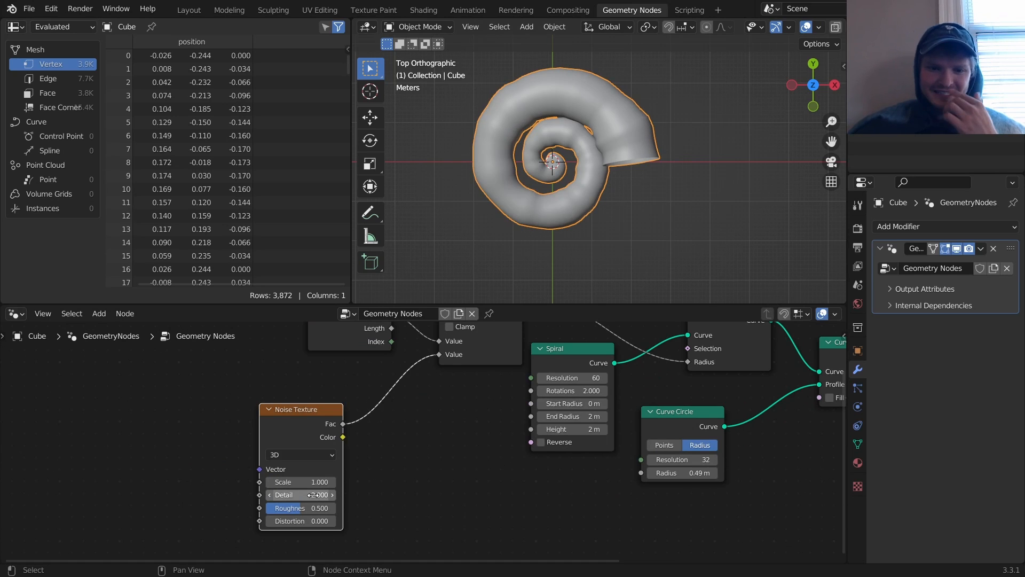
left_click_drag(301, 494, 267, 495)
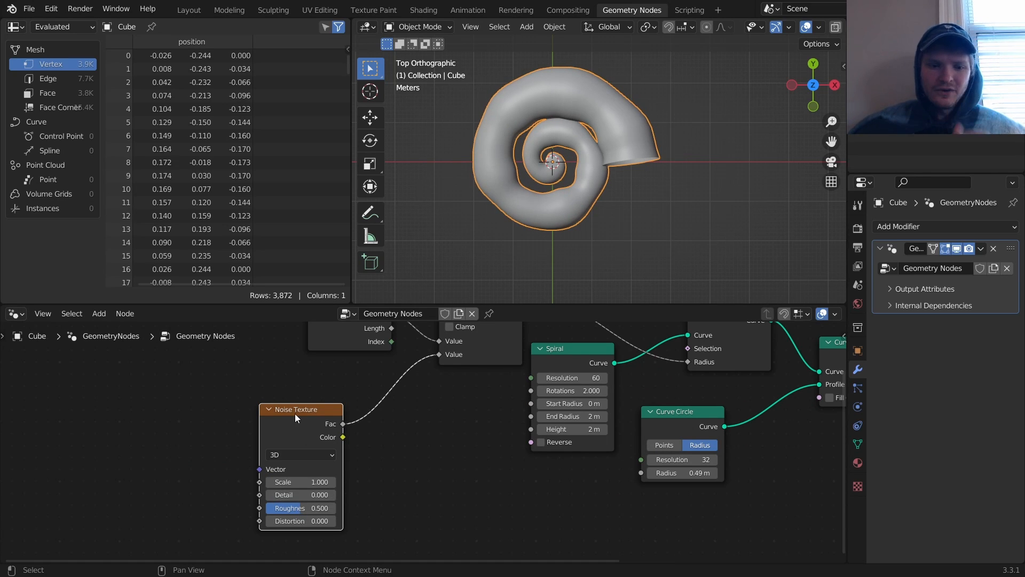
middle_click_drag(261, 467, 308, 513)
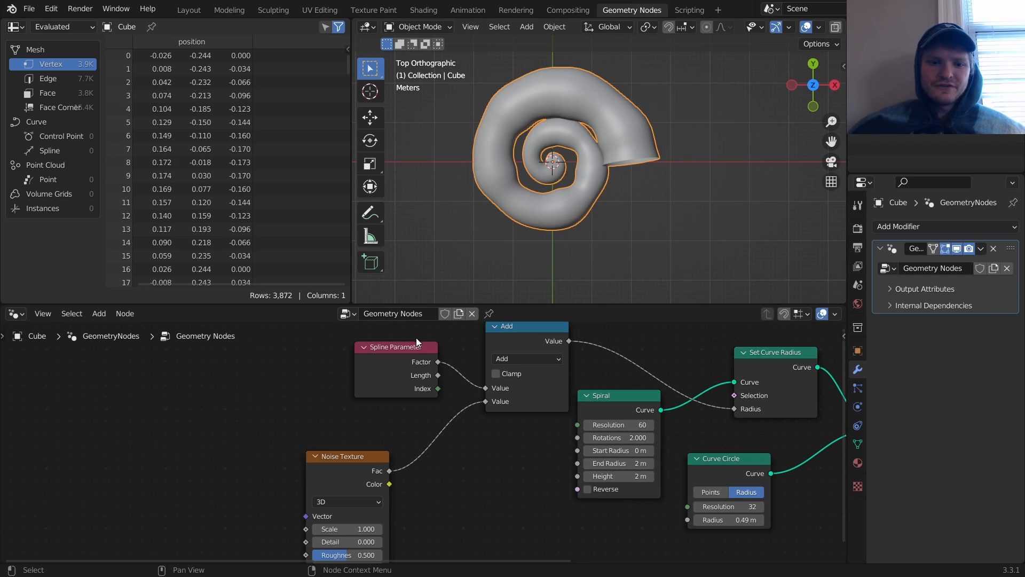
Feed the Noise Texture's Vector input from the Spline Parameter's Factor through a new Add math node.
left_click_drag(415, 337, 69, 476)
middle_click_drag(131, 459, 264, 365)
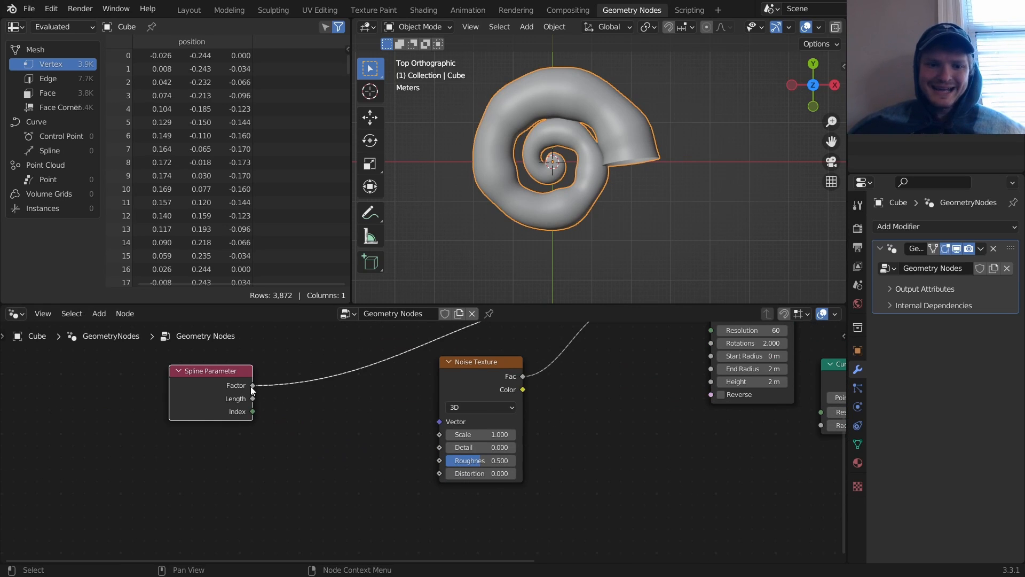
left_click_drag(252, 385, 451, 420)
key("shift+a")
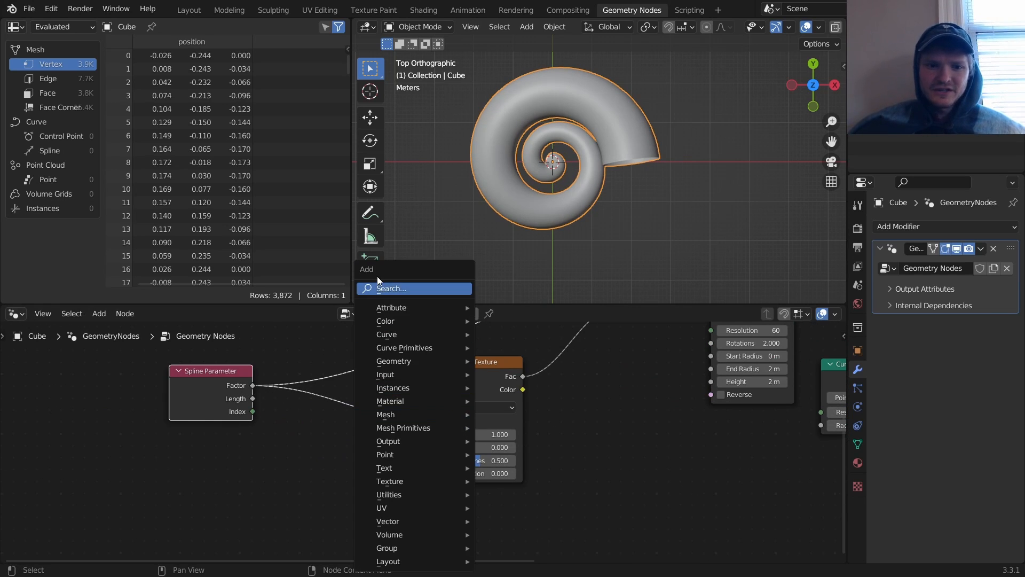
type("math")
key("Return")
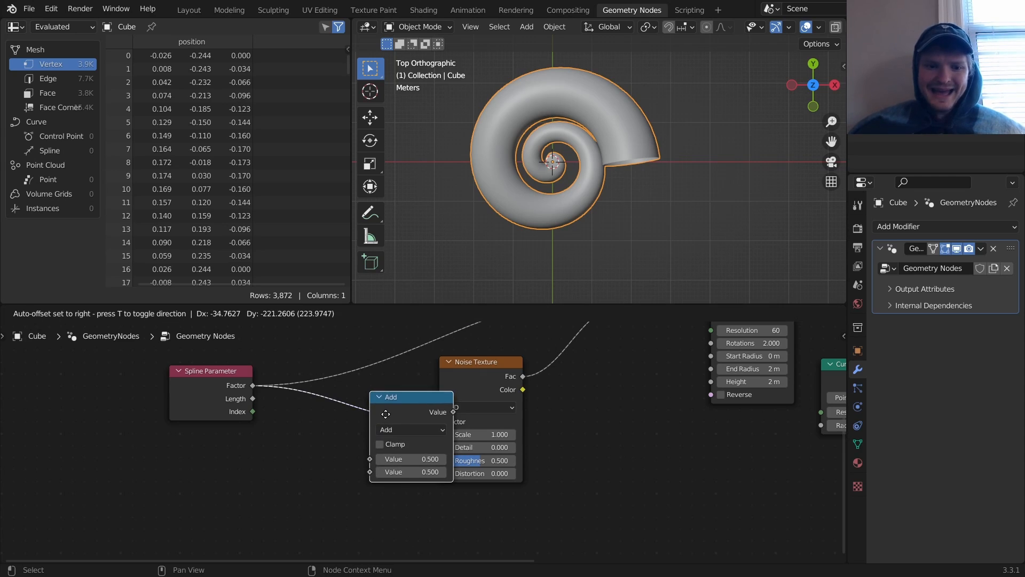
left_click(337, 468)
Drive the new Add node's second value with the Seconds output of a new Scene Time node and play the animation.
left_click_drag(273, 481, 182, 489)
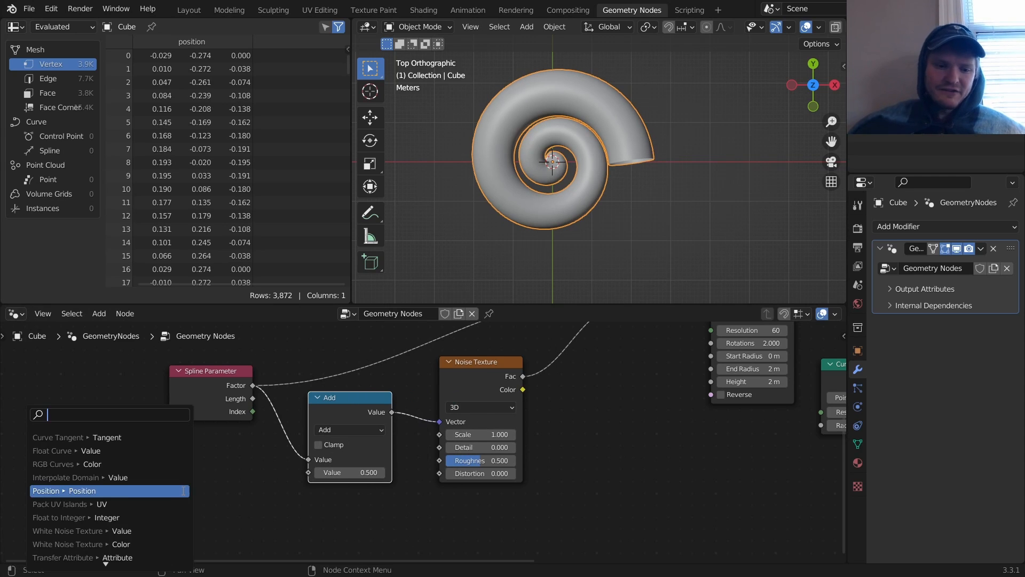
type("time")
key("Return")
left_click(160, 493)
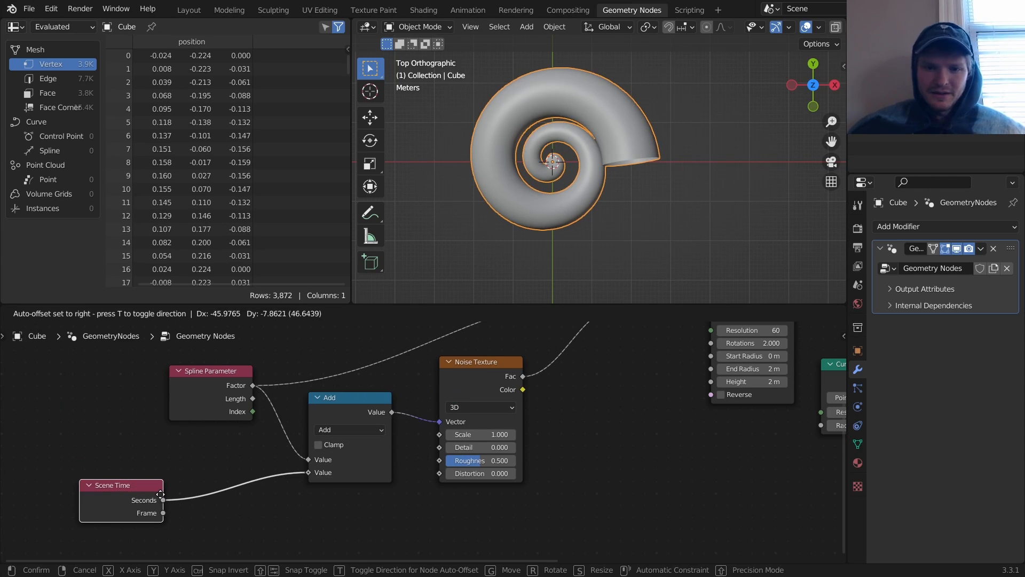
key("space")
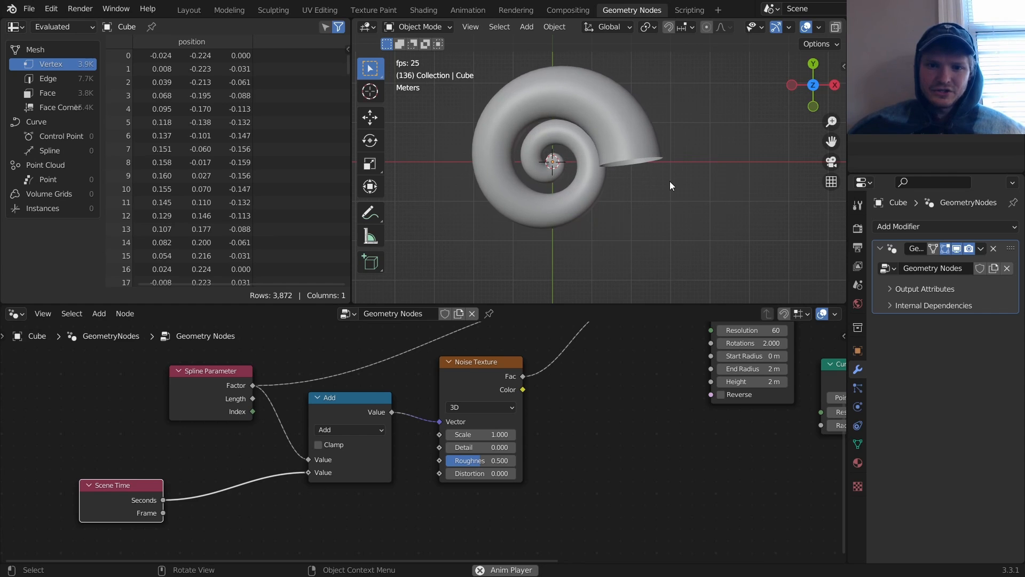
Set the Noise Texture's scale to 2.
left_click_drag(488, 435, 509, 435)
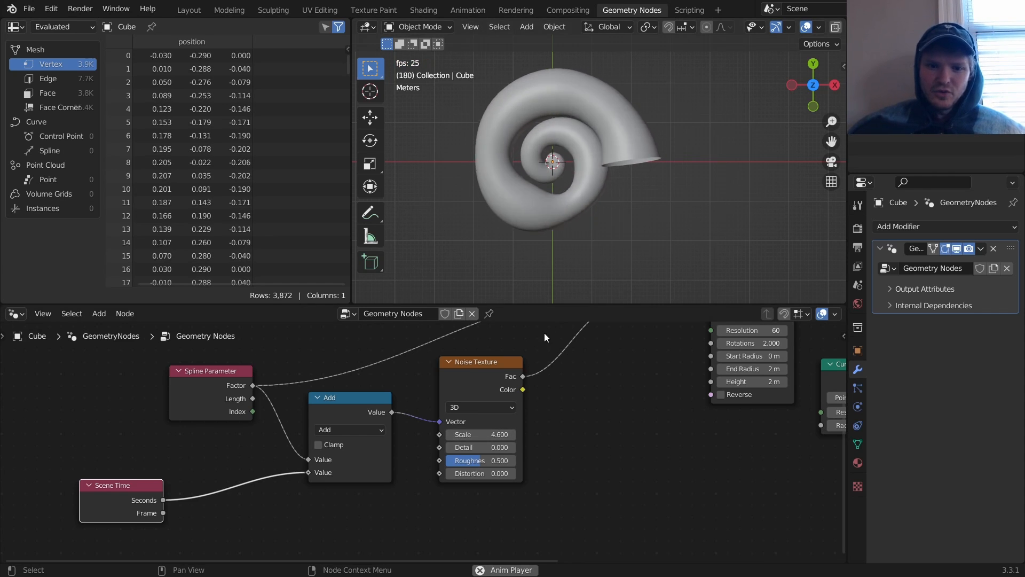
left_click(495, 435)
type("2")
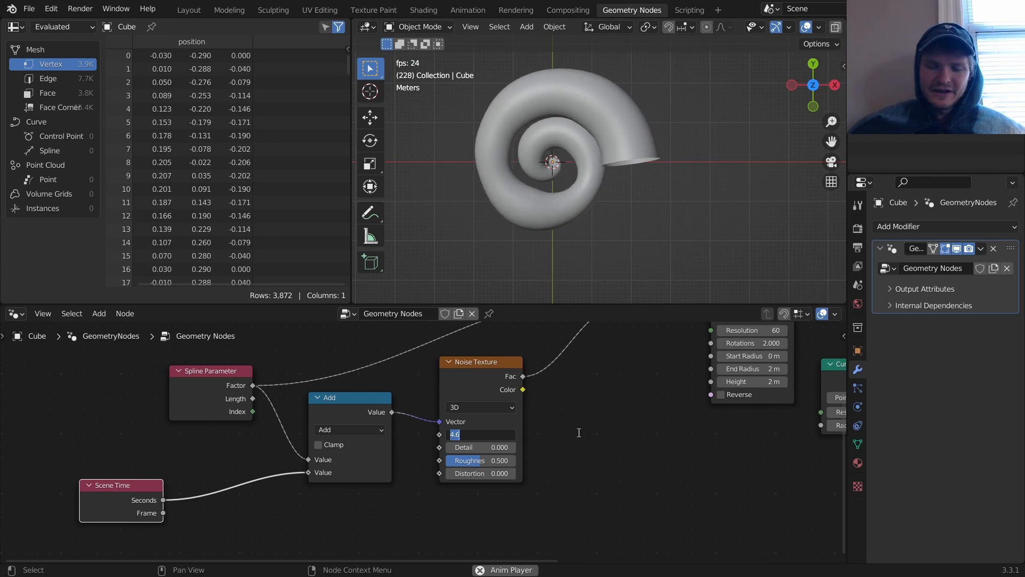
key("Return")
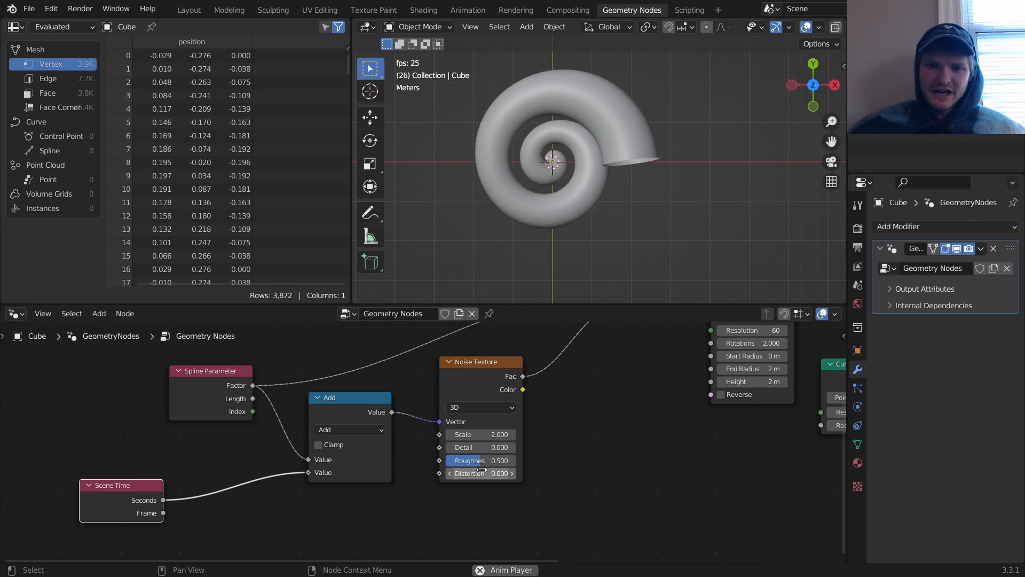
Insert a duplicate math node after Scene Time and set it to Divide by 6.
key("shift+d")
left_click(243, 475)
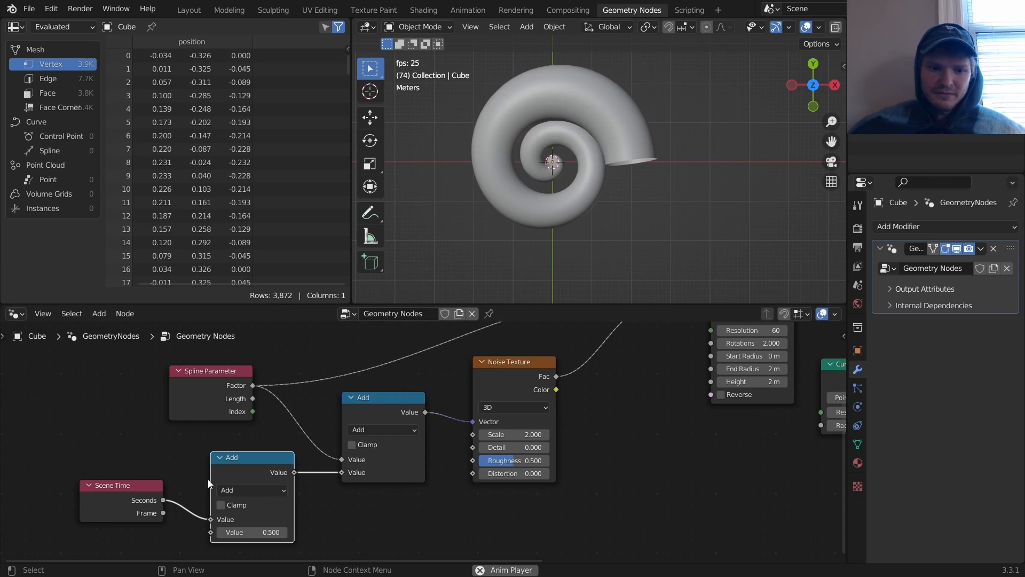
left_click(252, 490)
left_click(235, 378)
left_click(252, 532)
type("6")
key("Return")
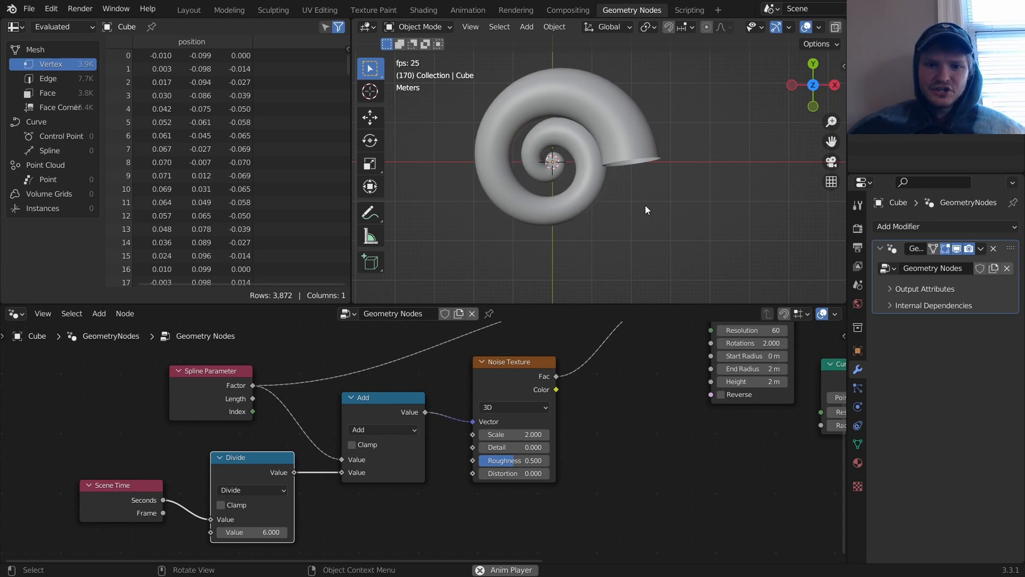
Insert a Map Range node between the Noise Texture's Fac output and the Add node feeding the curve radius.
middle_click_drag(555, 331, 451, 374)
key("shift+a")
type("map")
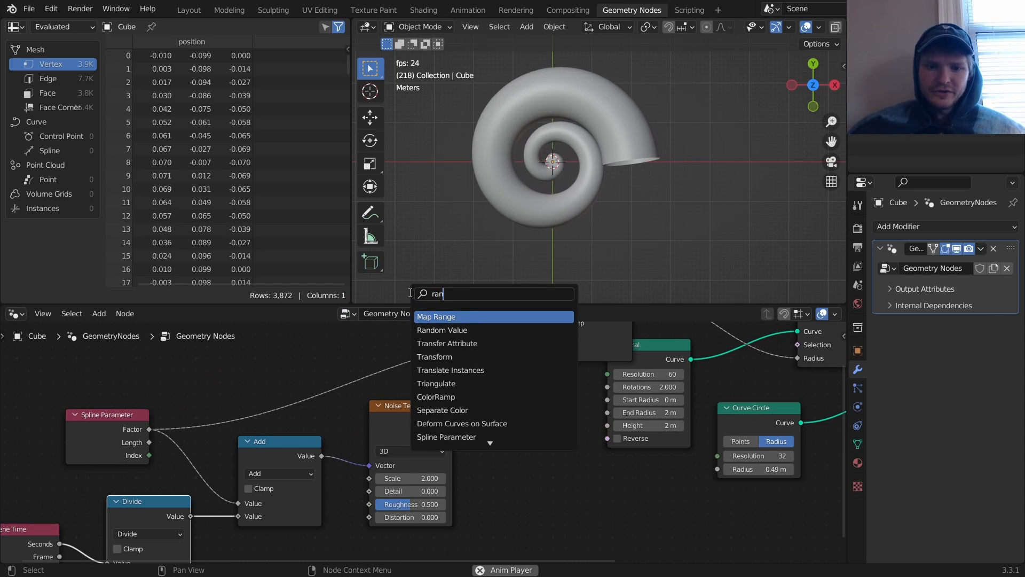
key("Return")
left_click(496, 368)
middle_click_drag(489, 396, 474, 378)
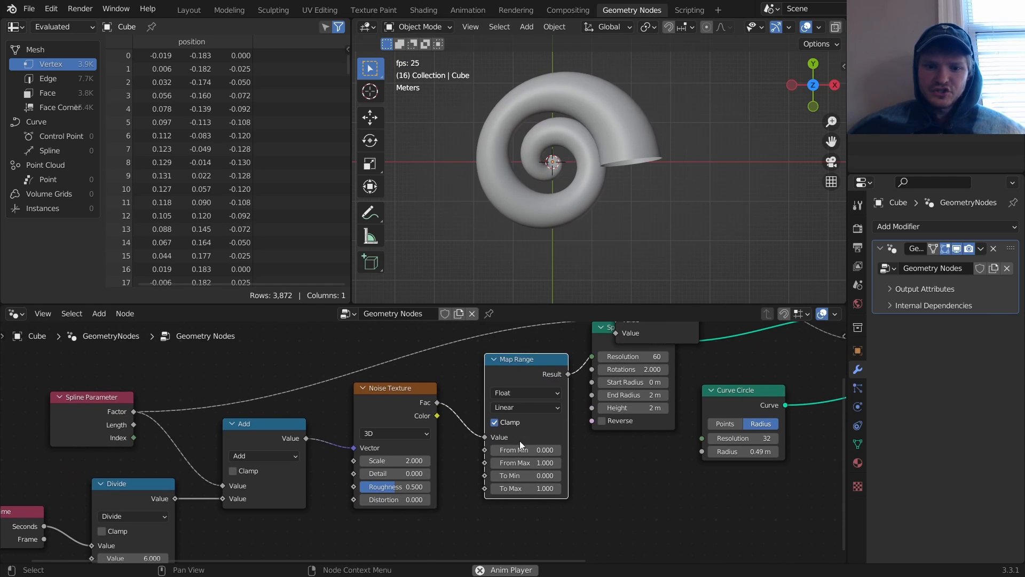
Set the Map Range node's From Min to 0.3, From Max to 0.7 and To Max to 0.3.
left_click(526, 449)
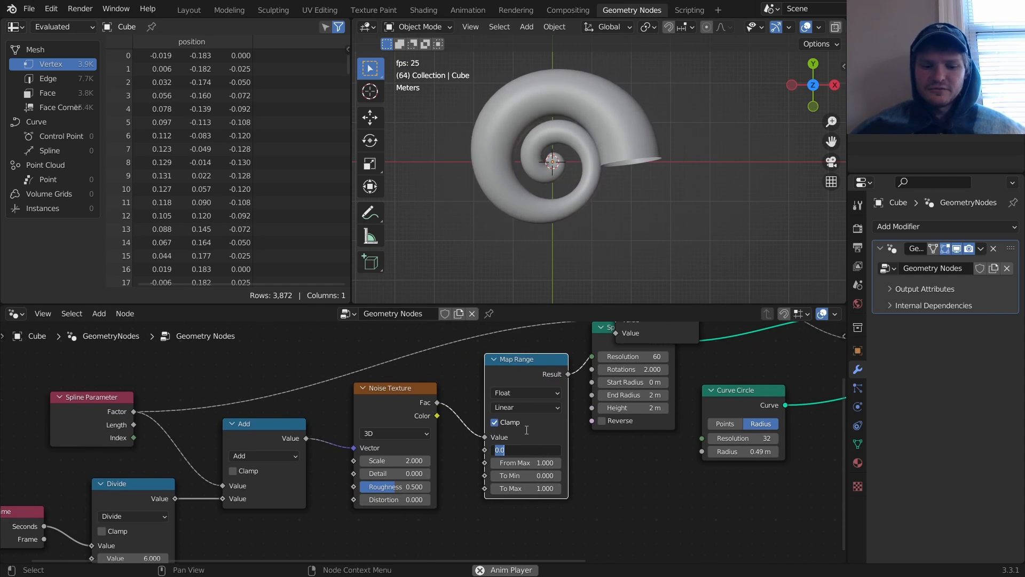
type(".3")
key("Tab")
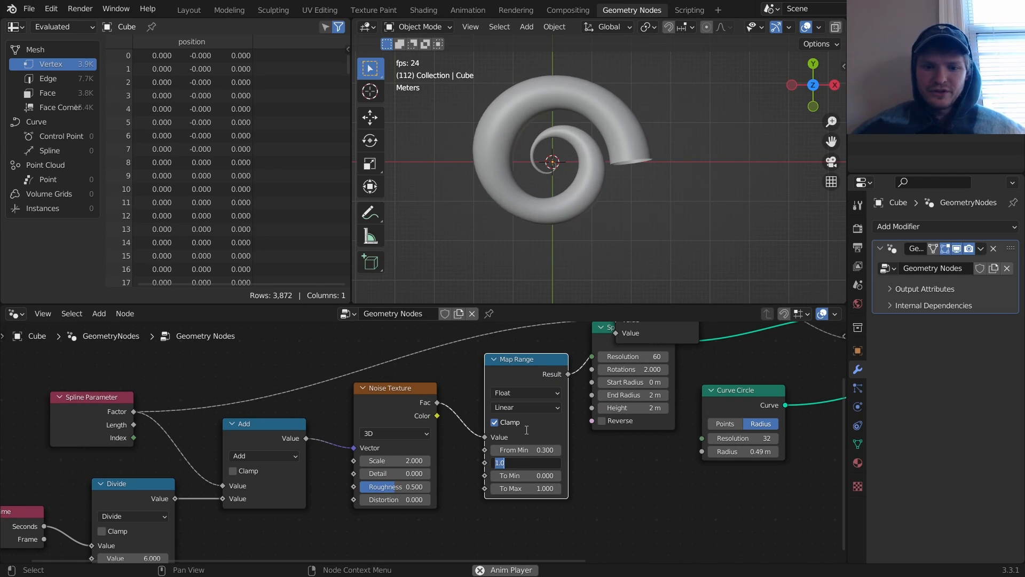
type(".7")
key("Return")
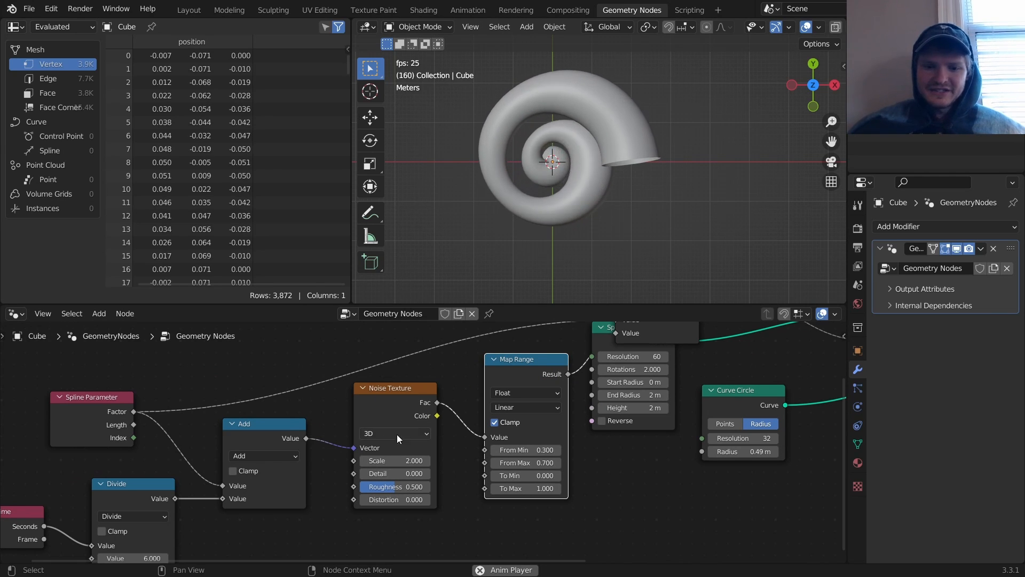
left_click(544, 487)
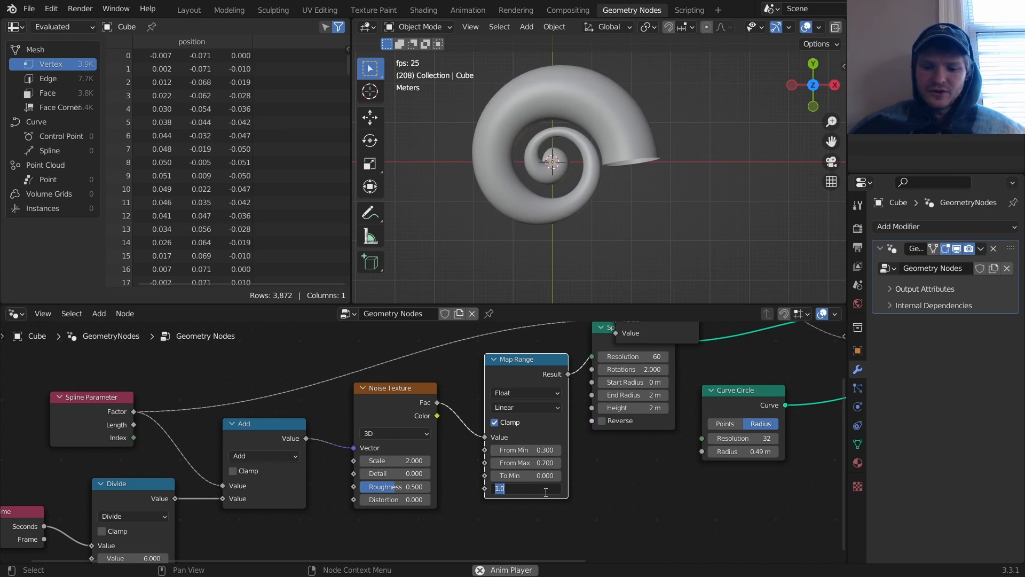
type(".3")
key("Return")
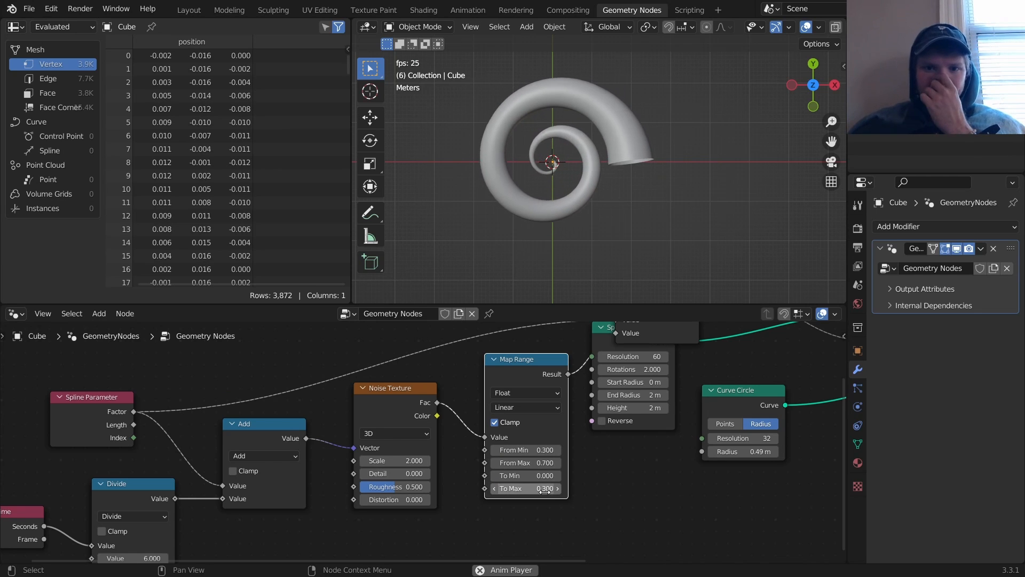
scroll(615, 176, "up", 2)
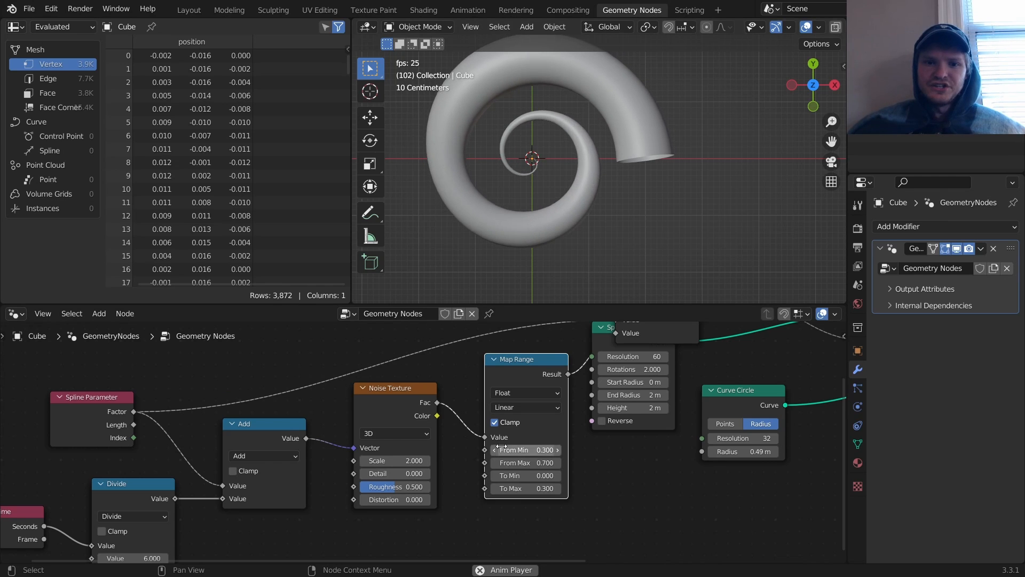
Move the Spiral node clear of the Add node that overlaps it.
scroll(609, 414, "down", 2)
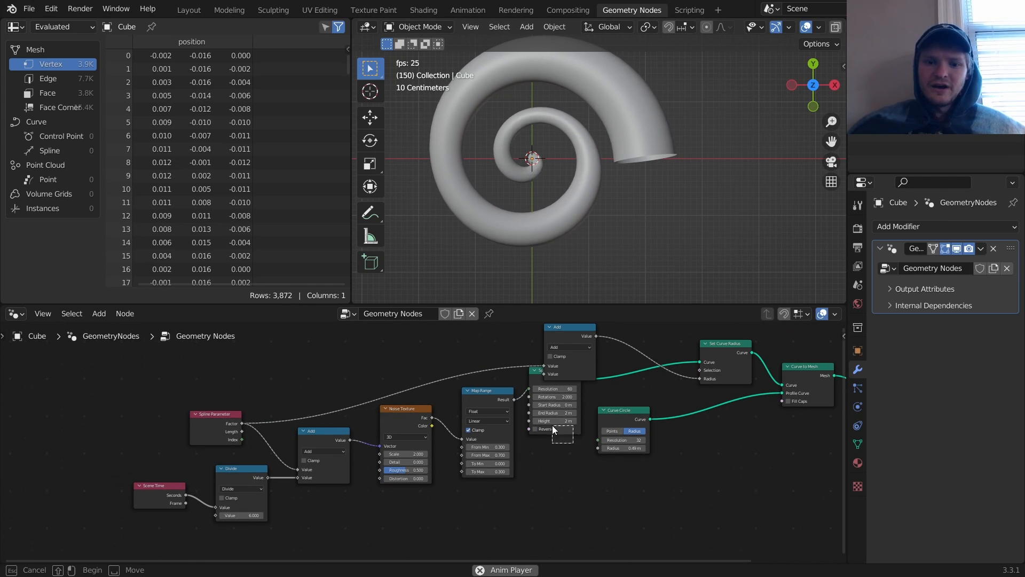
left_click_drag(552, 425, 557, 441)
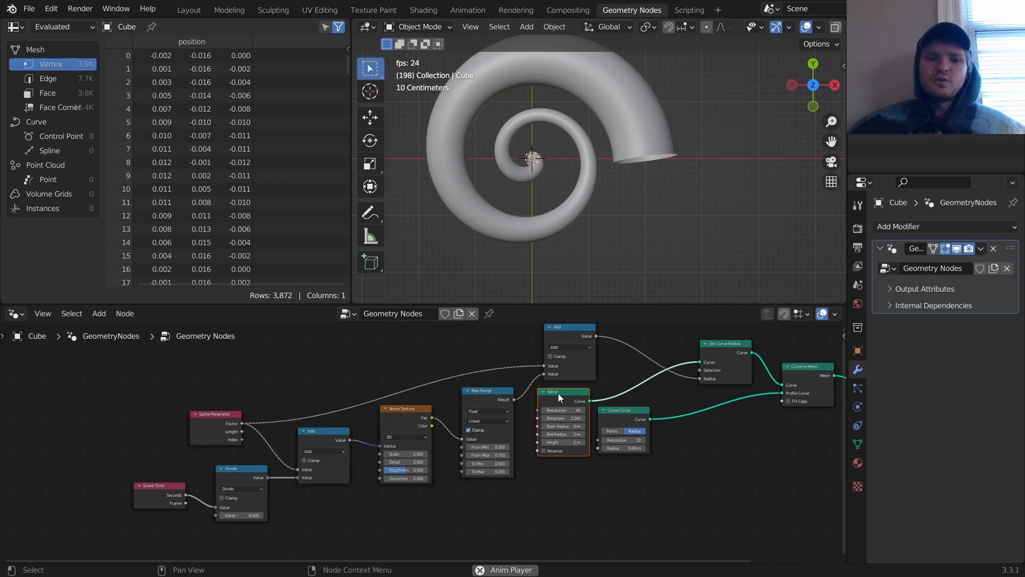
middle_click_drag(553, 382, 542, 412)
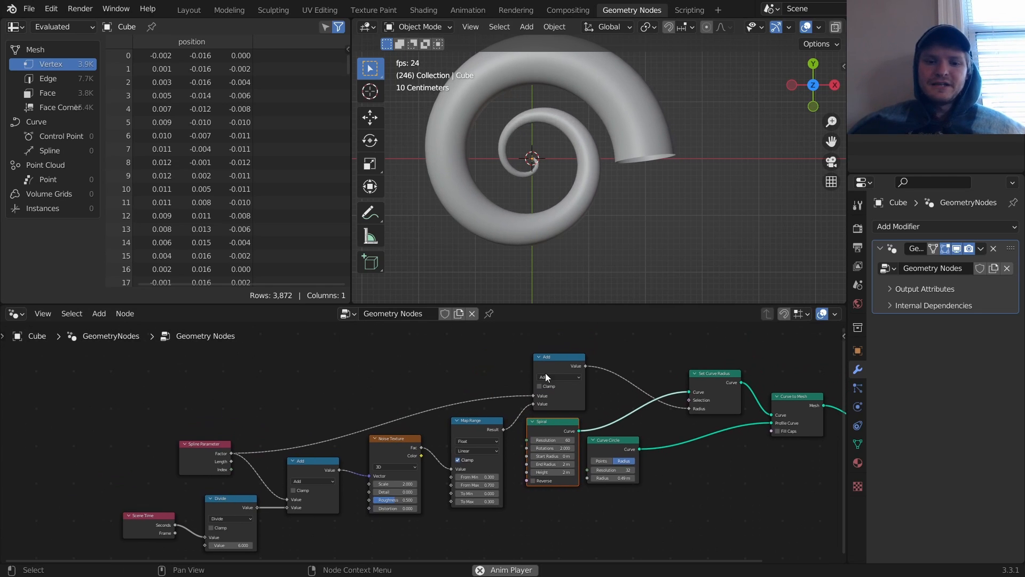
Try the tentacle without noise by cutting the link between the Map Range and Add nodes.
right_click_drag(511, 433, 509, 413, "ctrl")
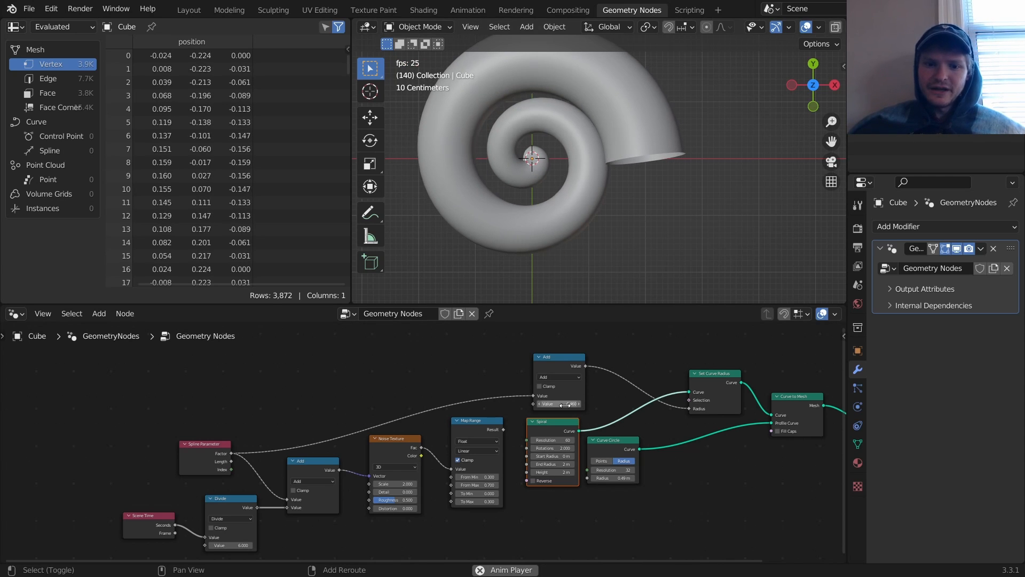
scroll(427, 442, "up", 4)
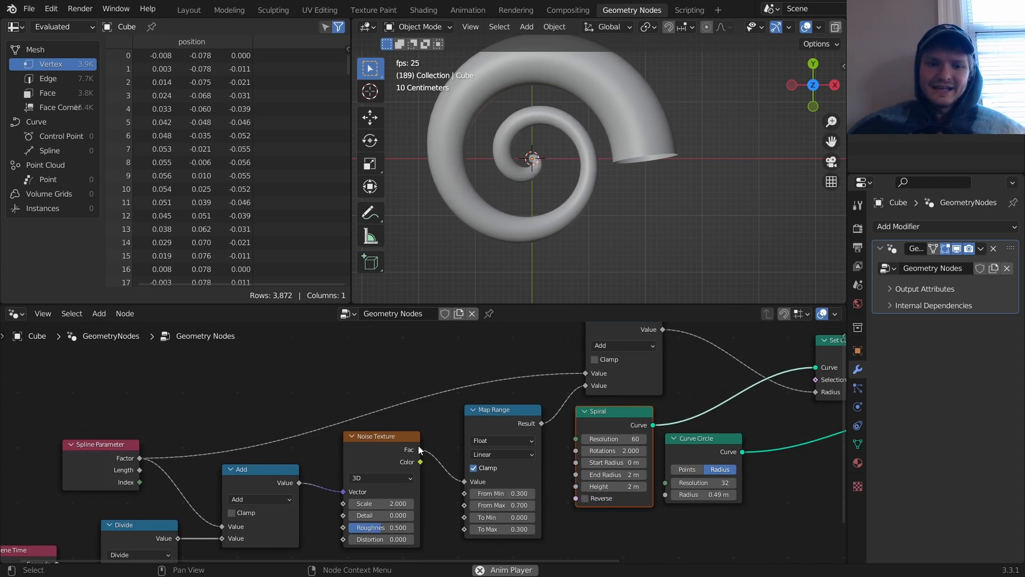
left_click_drag(368, 437, 371, 431)
middle_click_drag(82, 547, 306, 435)
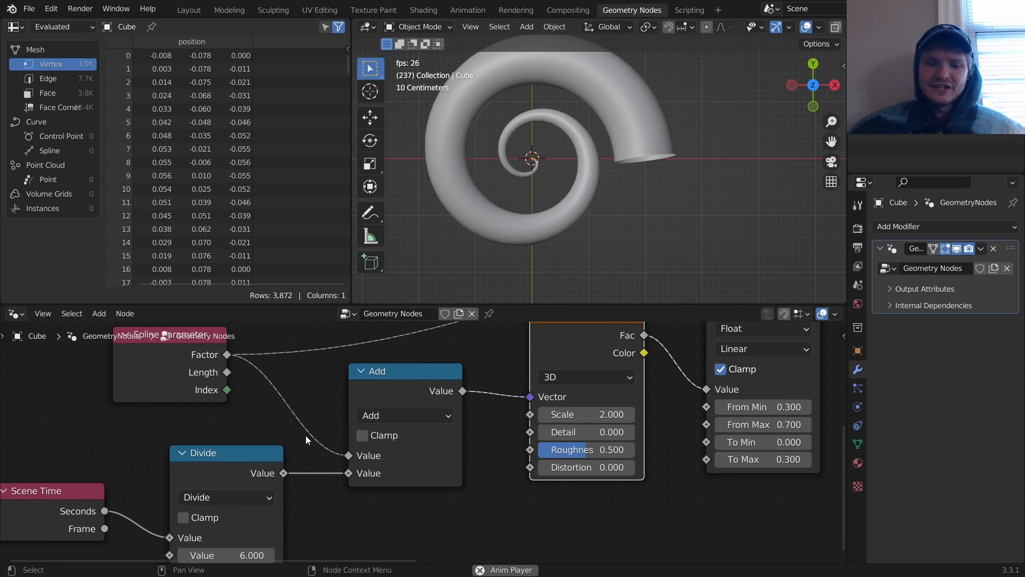
key("d")
mouse_move(643, 127)
left_mouse_down()
mouse_move(509, 75)
mouse_move(488, 240)
left_mouse_up()
scroll(194, 425, "down", 1)
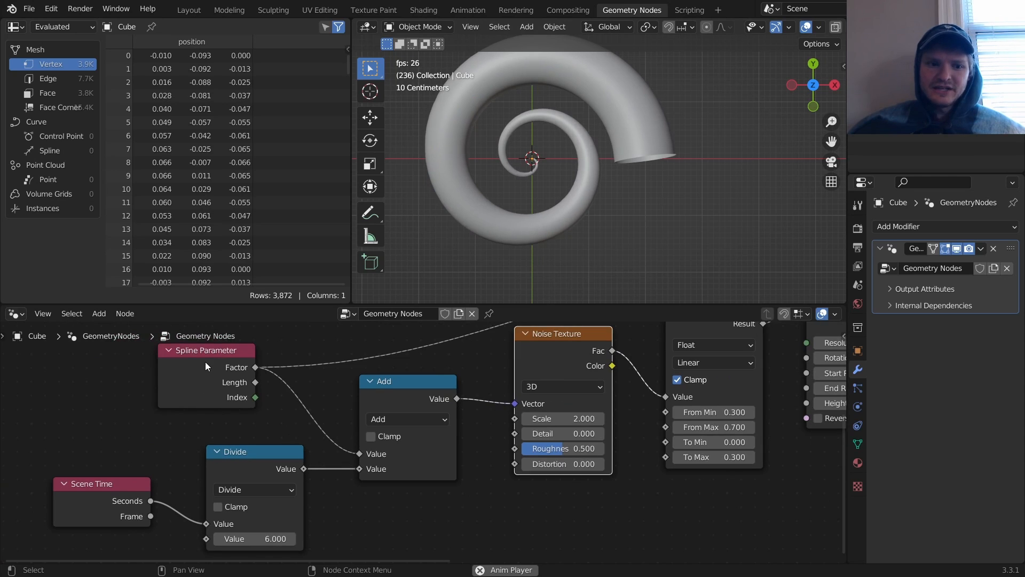
left_click(205, 360)
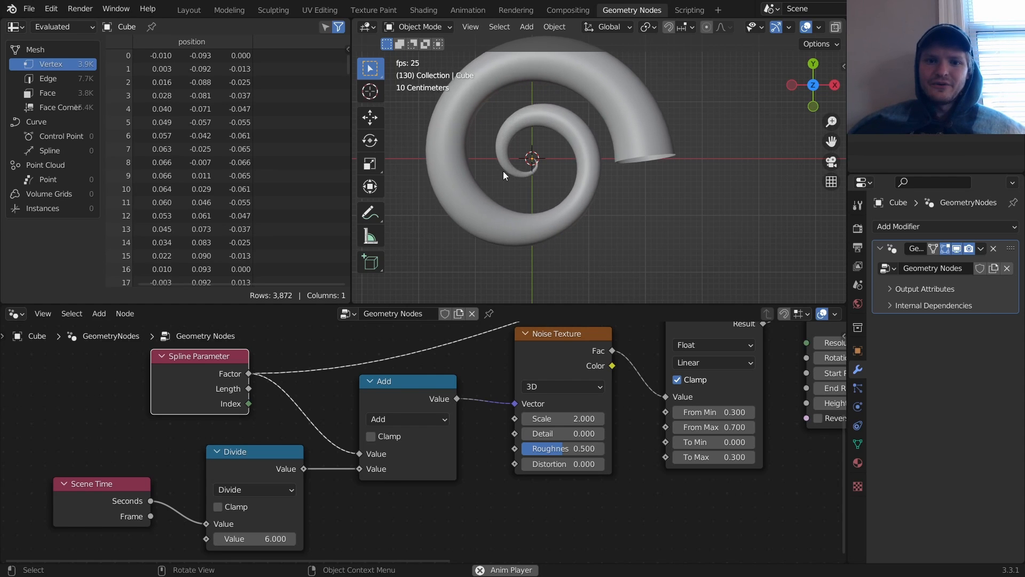
Try a Noise Texture scale of 6.2 and undo it.
left_click_drag(552, 419, 579, 419)
key("ctrl+z")
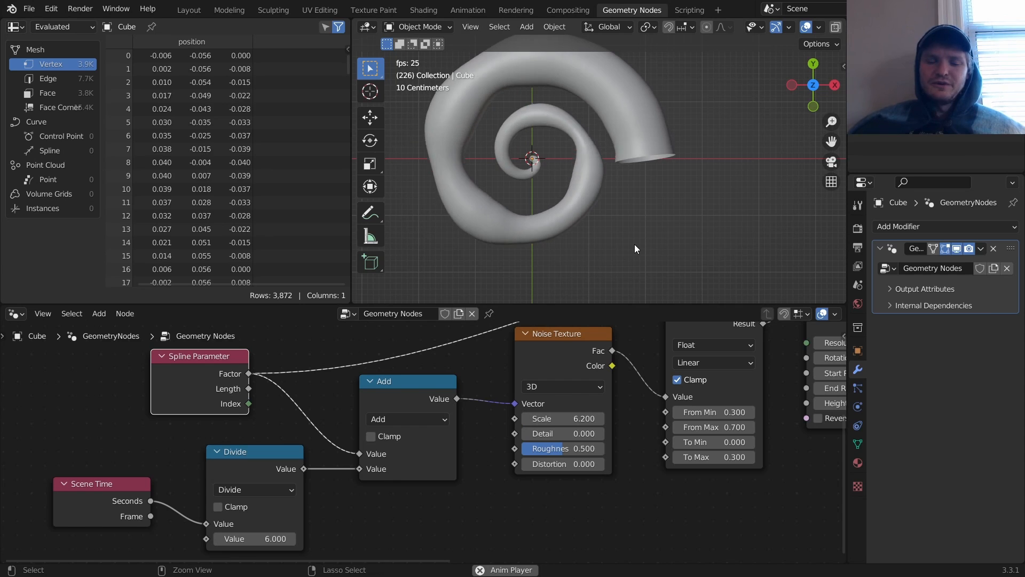
Try Smoother Step and Linear interpolation on the Map Range node, and settle on Smooth Step.
scroll(610, 450, "down", 2)
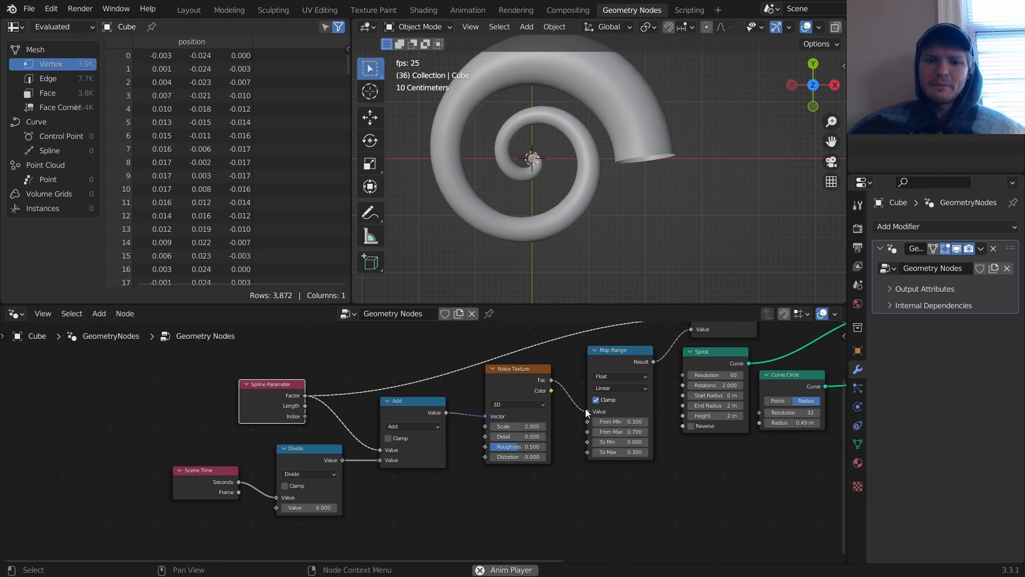
middle_click_drag(534, 384, 369, 558)
middle_click_drag(391, 514, 365, 408)
scroll(426, 443, "up", 5)
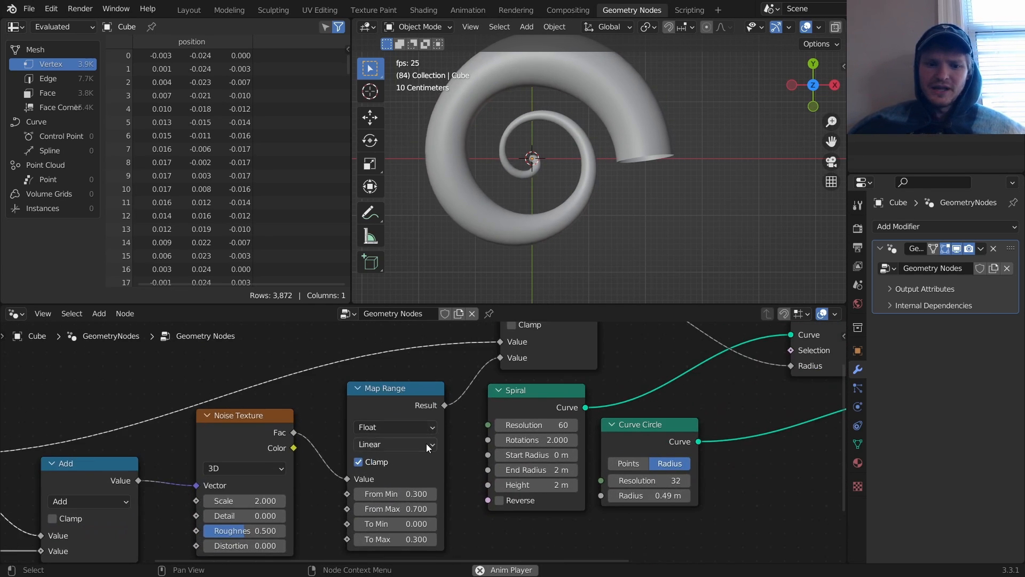
middle_click_drag(420, 527, 420, 480)
left_click(391, 398)
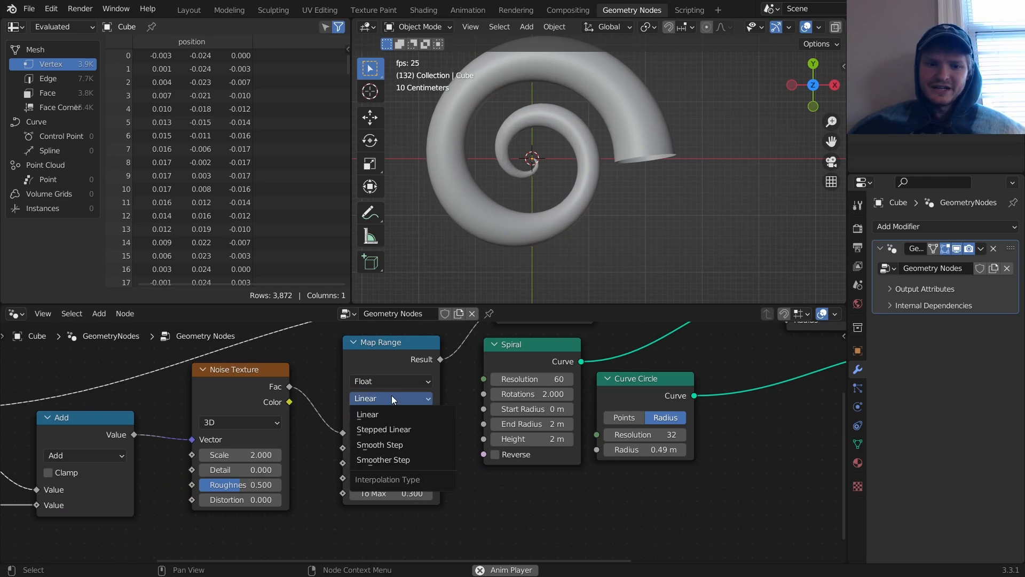
left_click(389, 460)
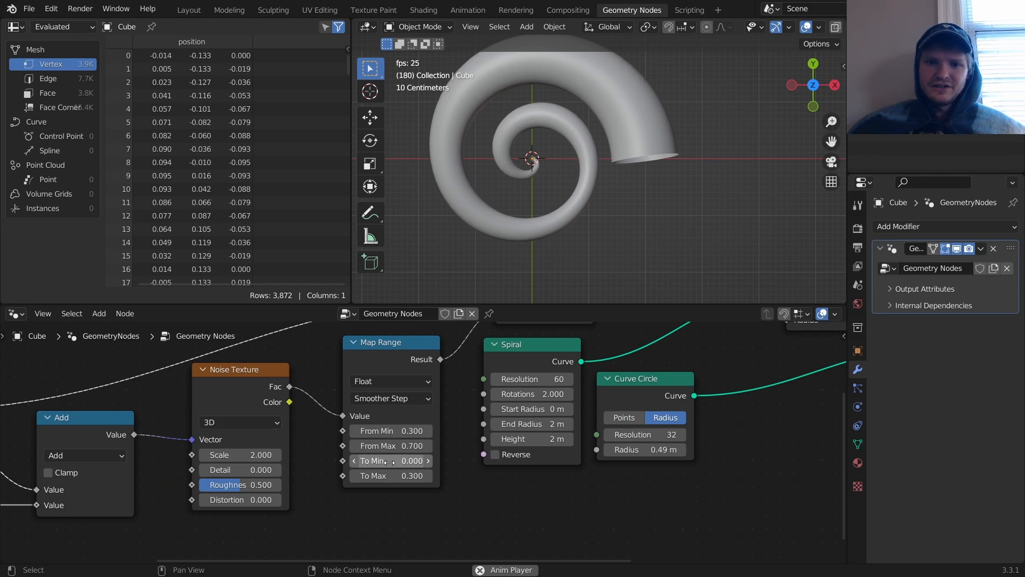
left_click(419, 400)
left_click(405, 415)
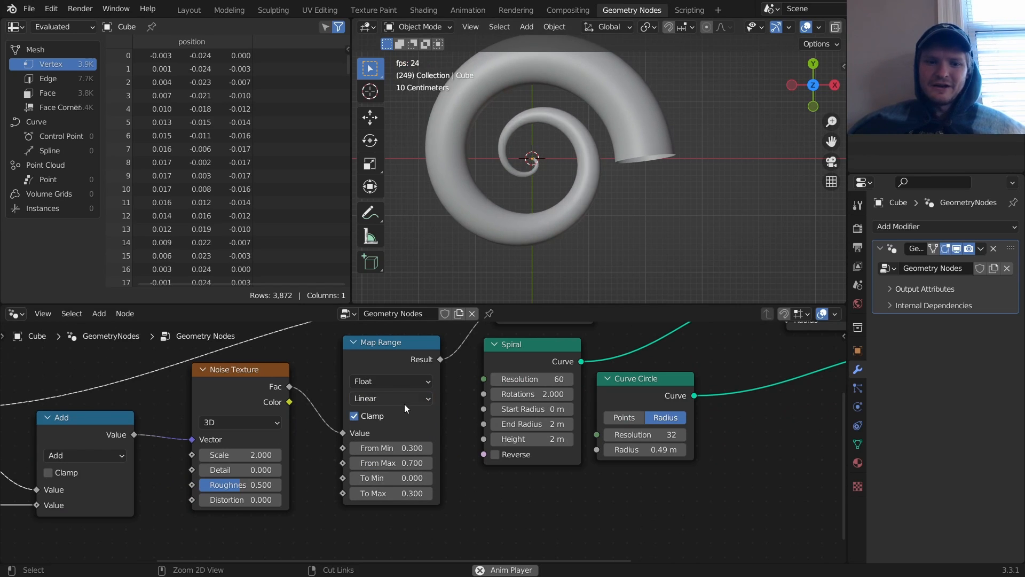
left_click(401, 400)
left_click(393, 444)
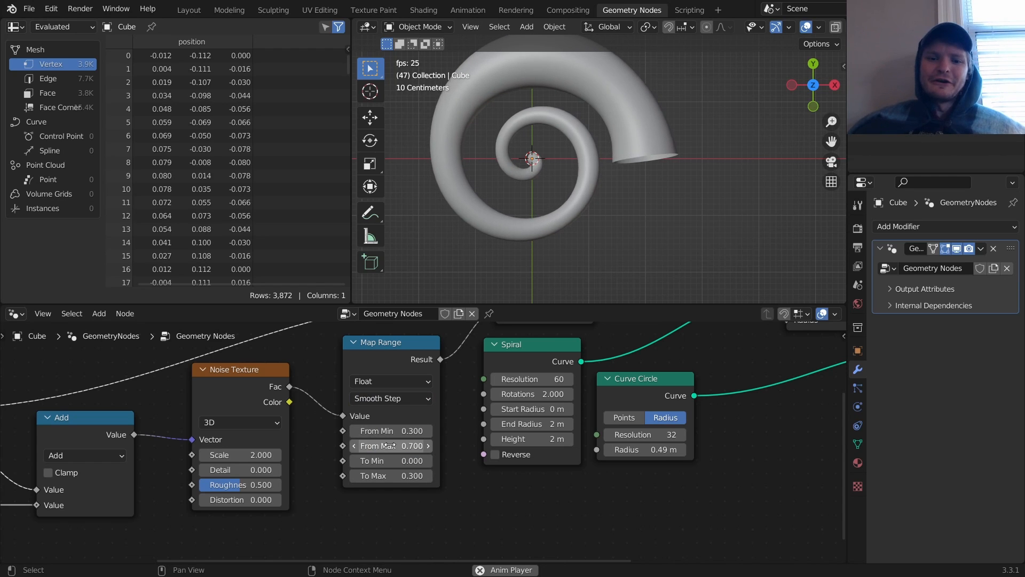
Try 3 rotations on the Spiral node and reset the value to its default.
left_click(533, 393)
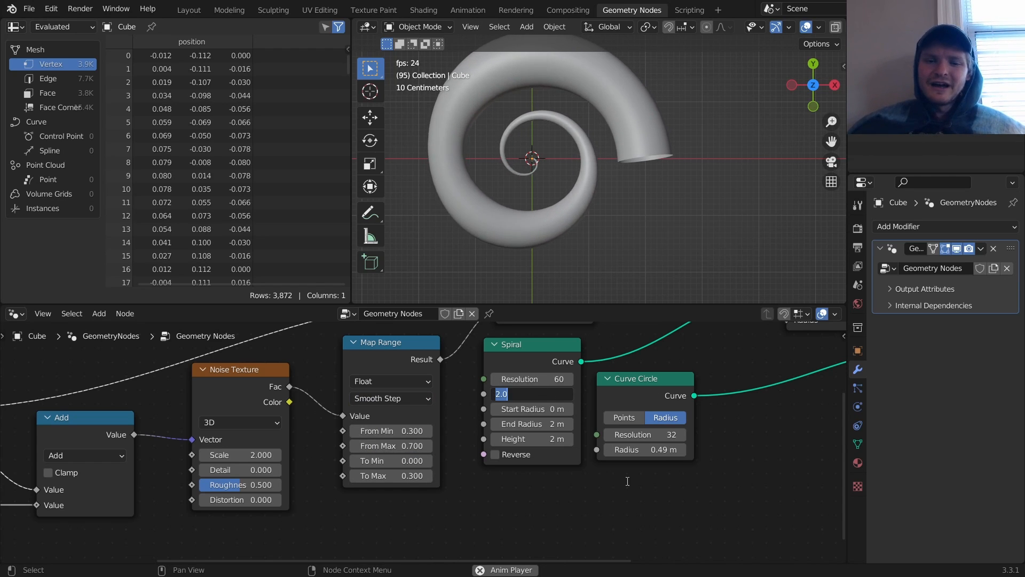
type("3")
key("Return")
left_click_drag(534, 394, 512, 394)
key("BackSpace")
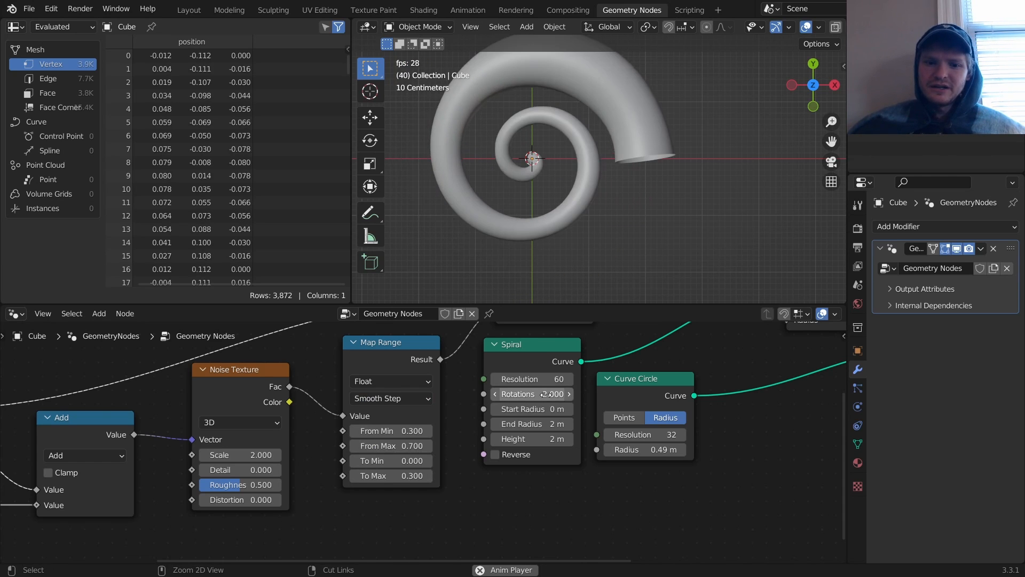
Flatten the spiral by setting the Spiral node's height to 0 m, and view it from above.
left_click(556, 440)
type("0")
key("Return")
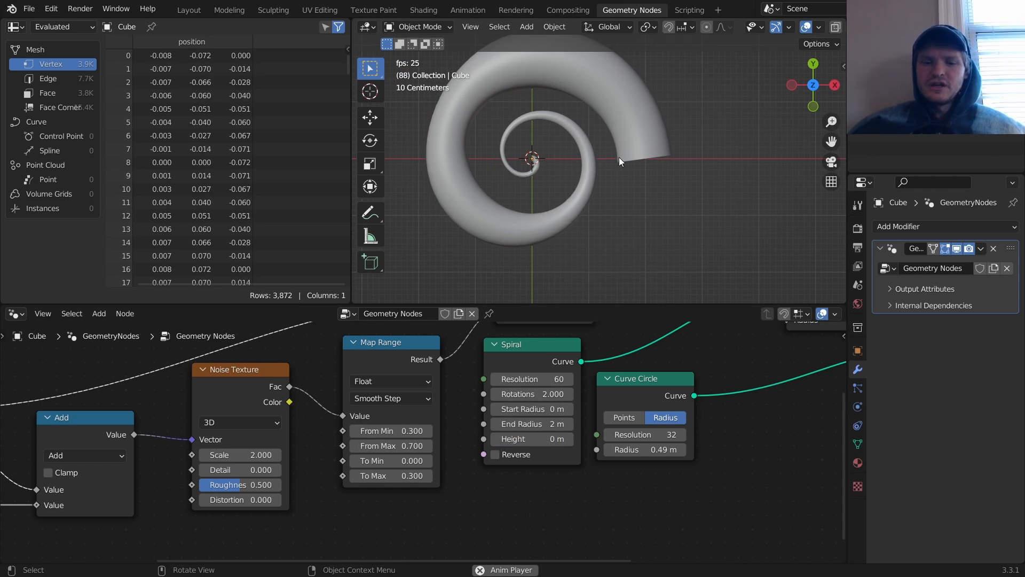
middle_click_drag(569, 152, 585, 107)
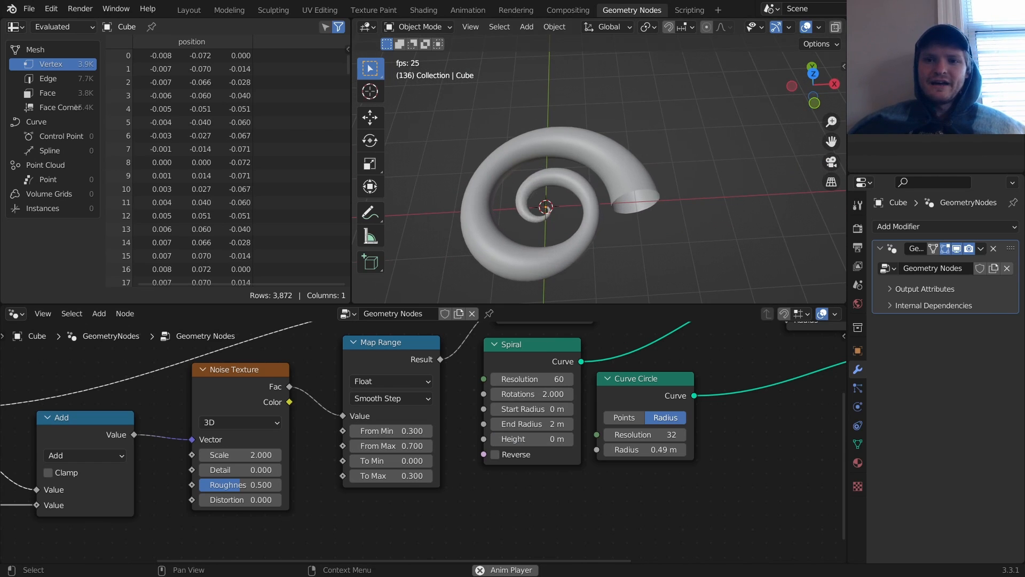
left_click(812, 75)
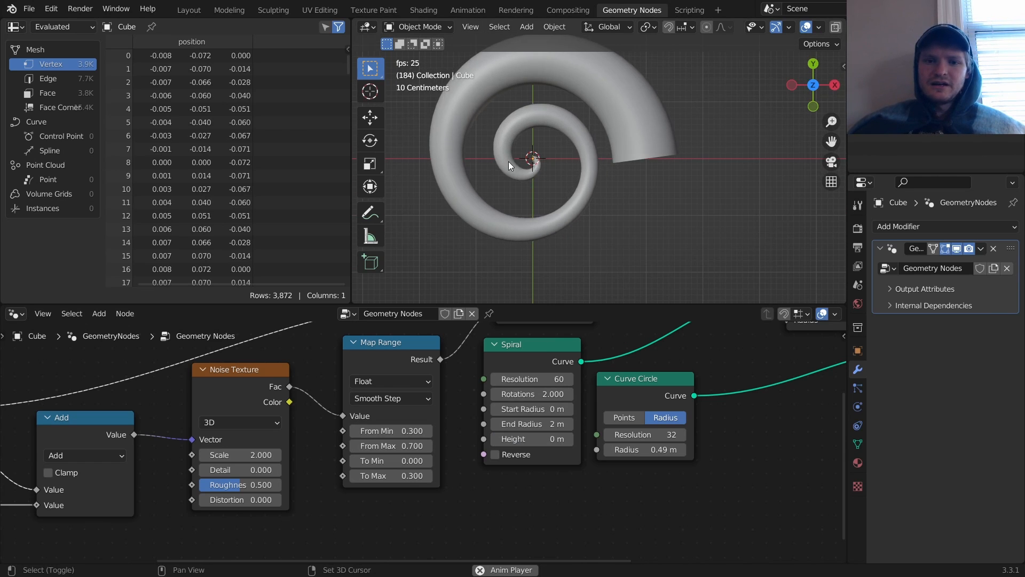
middle_click_drag(509, 161, 542, 190, "shift")
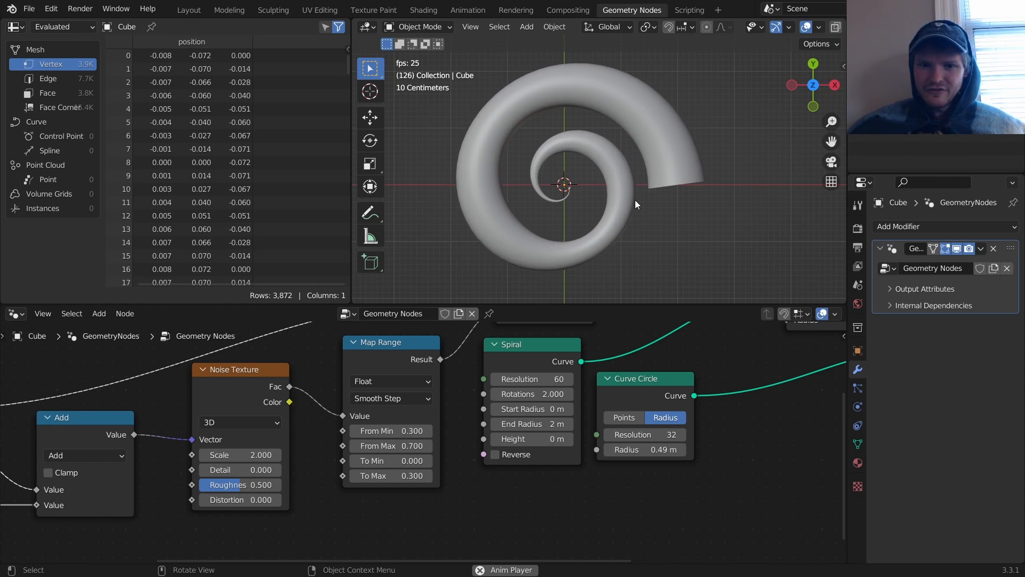
Stop playback, move the Curve Circle node below Set Curve Radius, and move the Spiral node below the noise nodes.
key("space")
scroll(528, 434, "down", 3)
left_click_drag(546, 419, 654, 448)
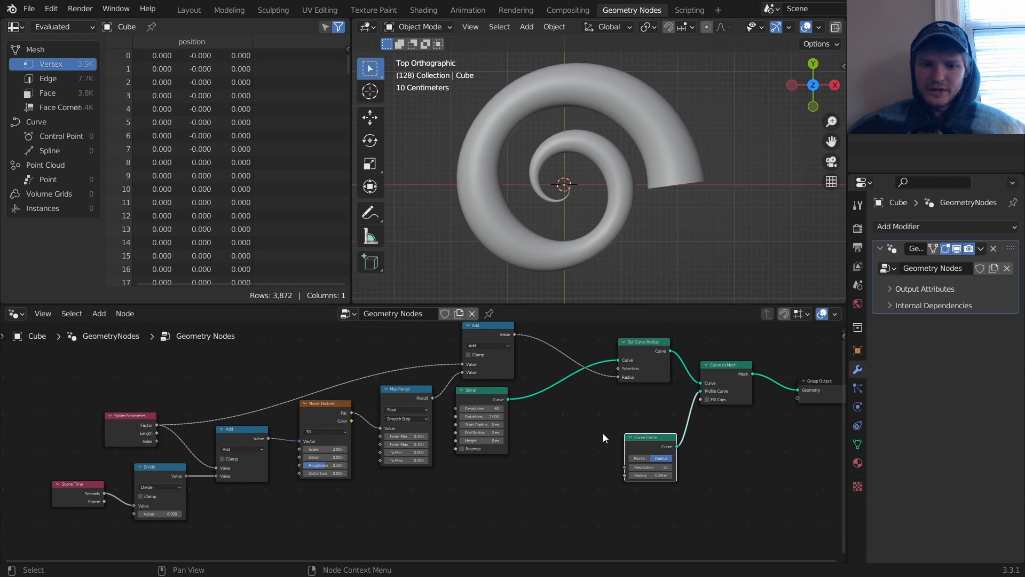
left_click_drag(484, 393, 296, 533)
Insert a Set Position node between Spiral and Set Curve Radius, and space the Spiral node away from it.
middle_click_drag(297, 533, 374, 400)
scroll(367, 468, "up", 2)
key("shift+a")
left_click(338, 277)
type("seet")
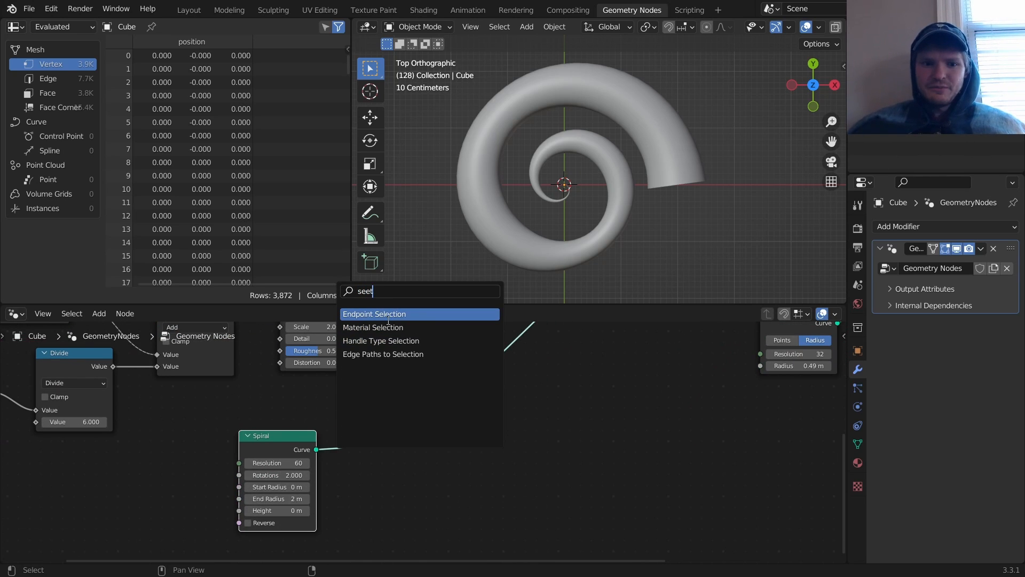
key("BackSpace")
key("BackSpace")
left_click(385, 321)
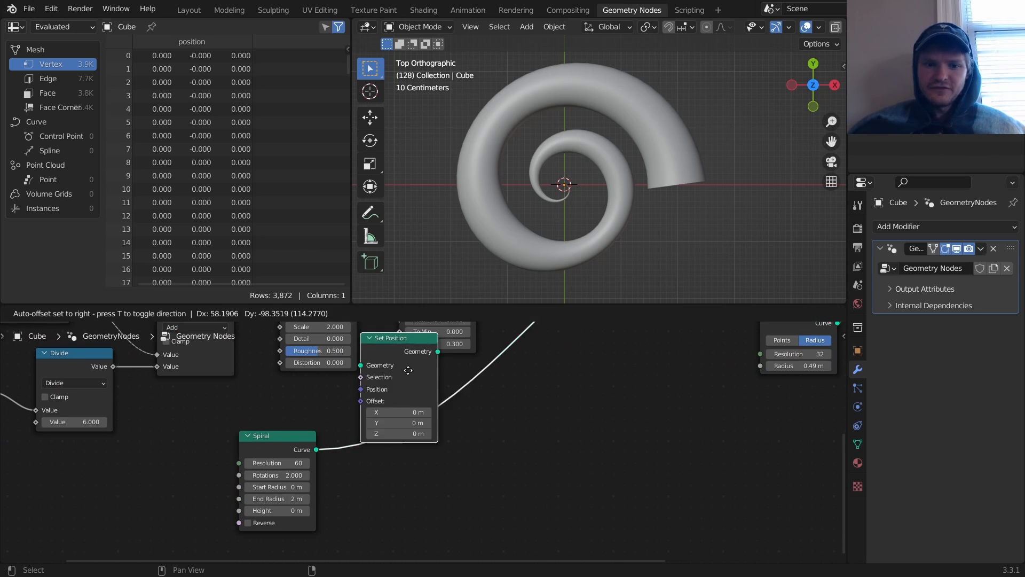
left_click(481, 410)
left_click_drag(260, 430, 177, 388)
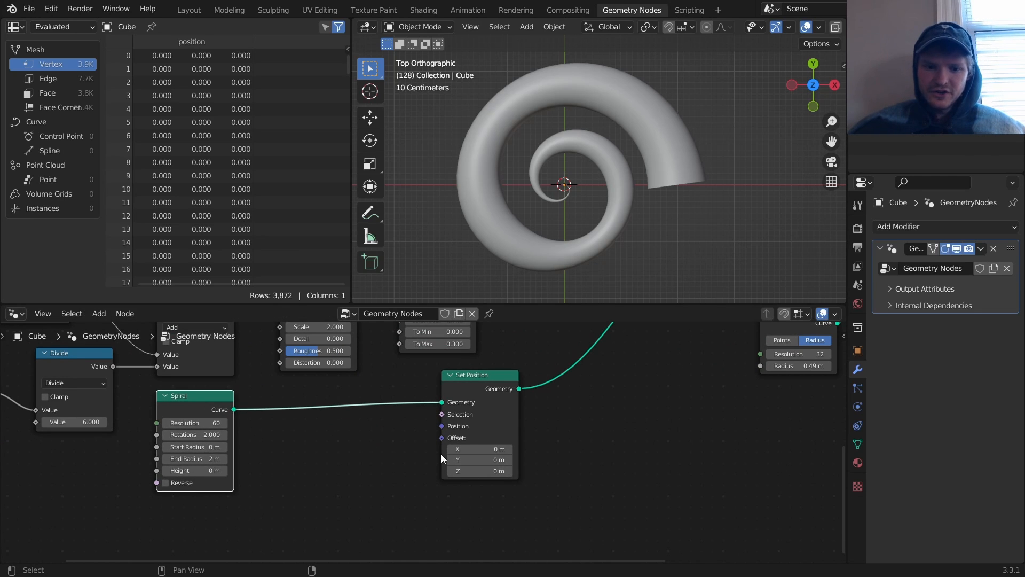
Connect the existing Noise Texture's Color output to the Set Position node's Offset.
left_click_drag(442, 437, 235, 533)
type("noise")
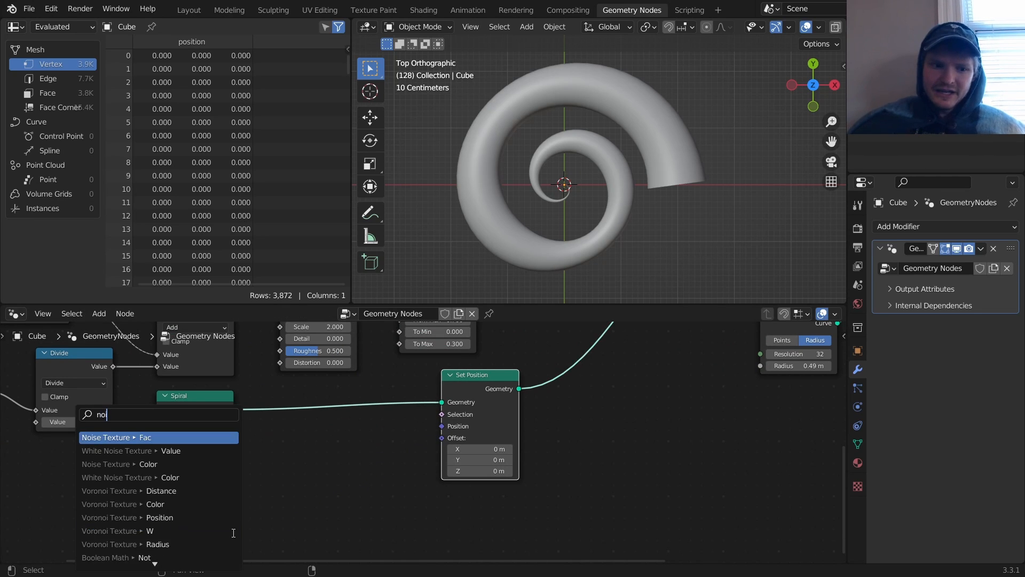
middle_click_drag(351, 327, 370, 366)
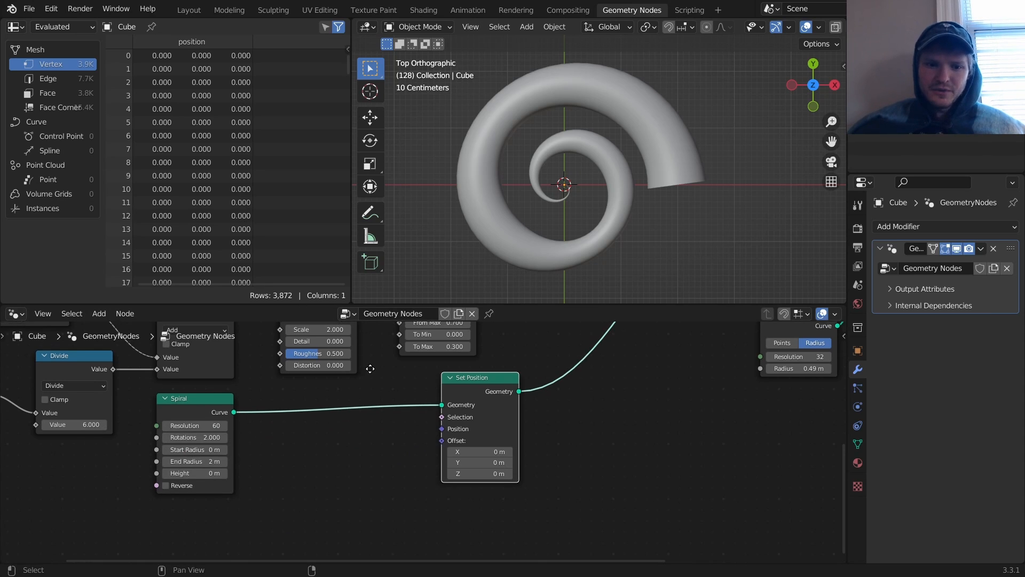
scroll(370, 363, "down", 4)
left_click_drag(373, 337, 433, 447)
Insert a Vector Math node before the Set Position offset, set to Subtract with 0.5 on all three axes.
key("shift+a")
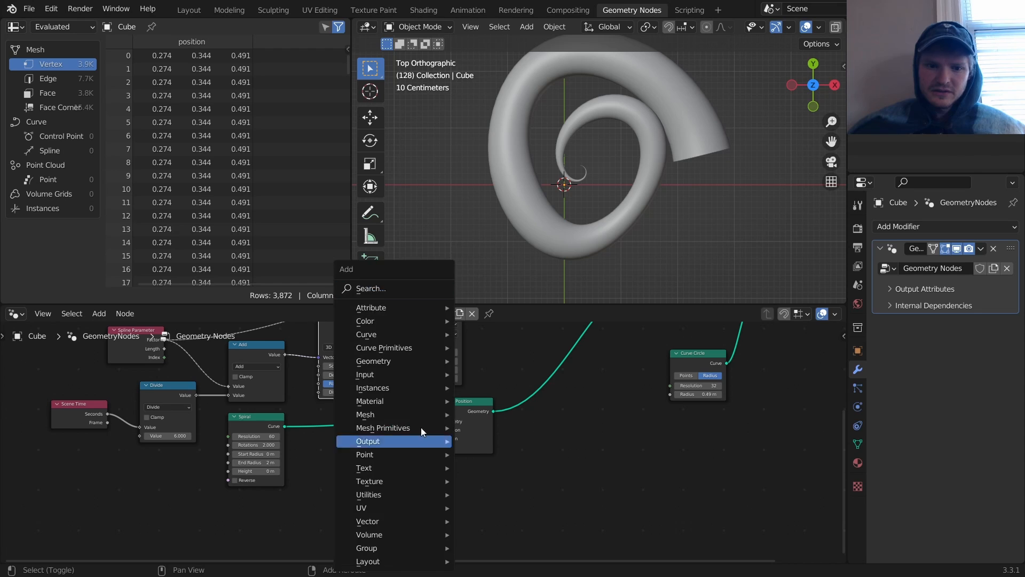
left_click(390, 288)
type("ve")
left_click(421, 326)
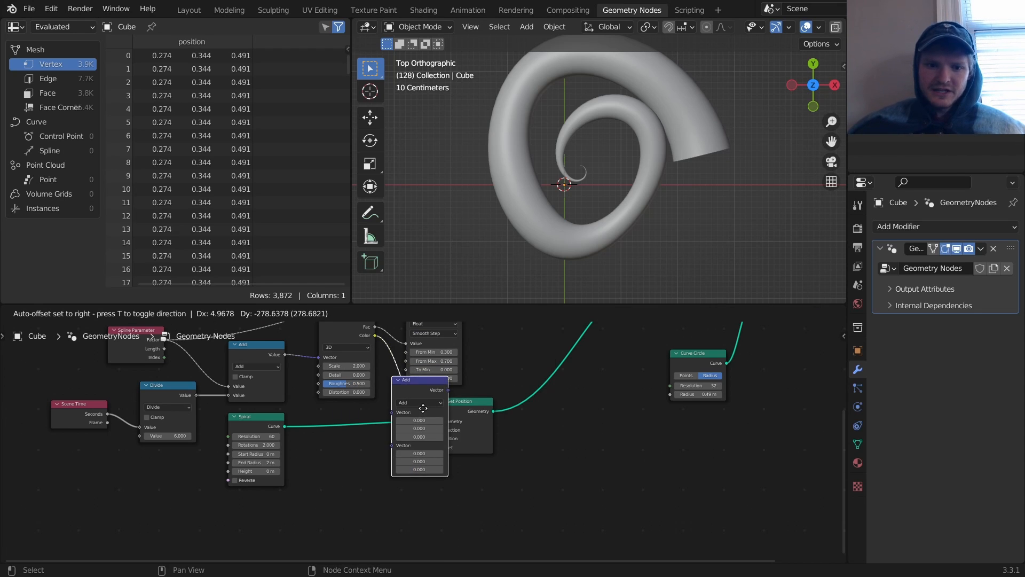
left_click(402, 448)
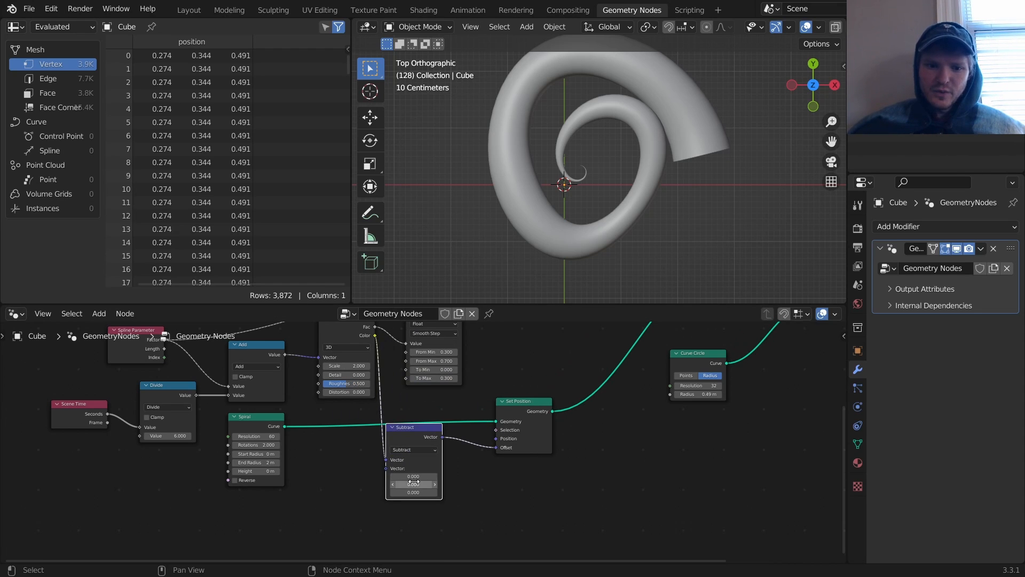
type("0.5")
key("Return")
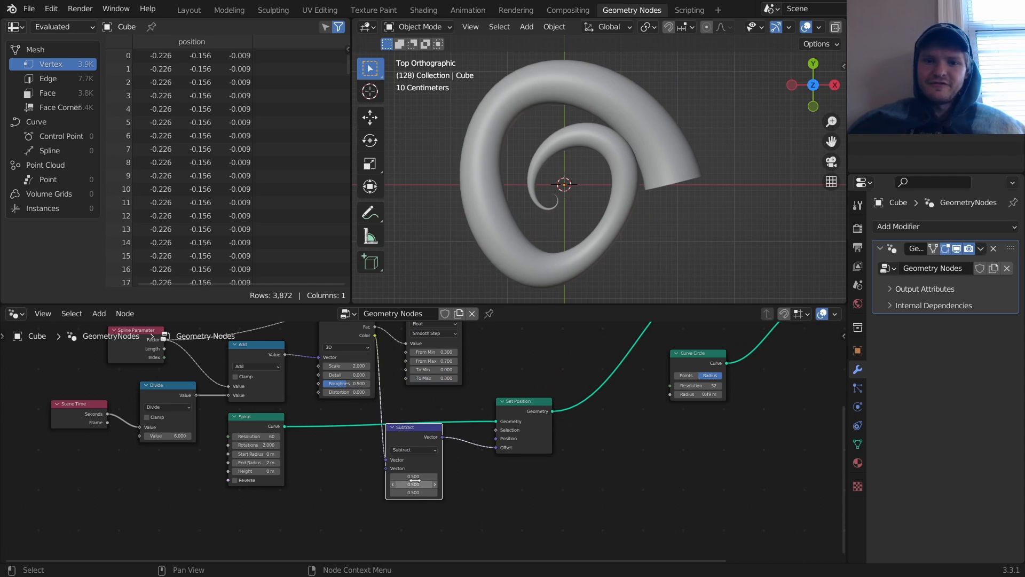
Duplicate the Subtract node ahead of Set Position, change the copy to Scale, and set its factor to 0.210.
key("shift+d")
left_click(508, 450)
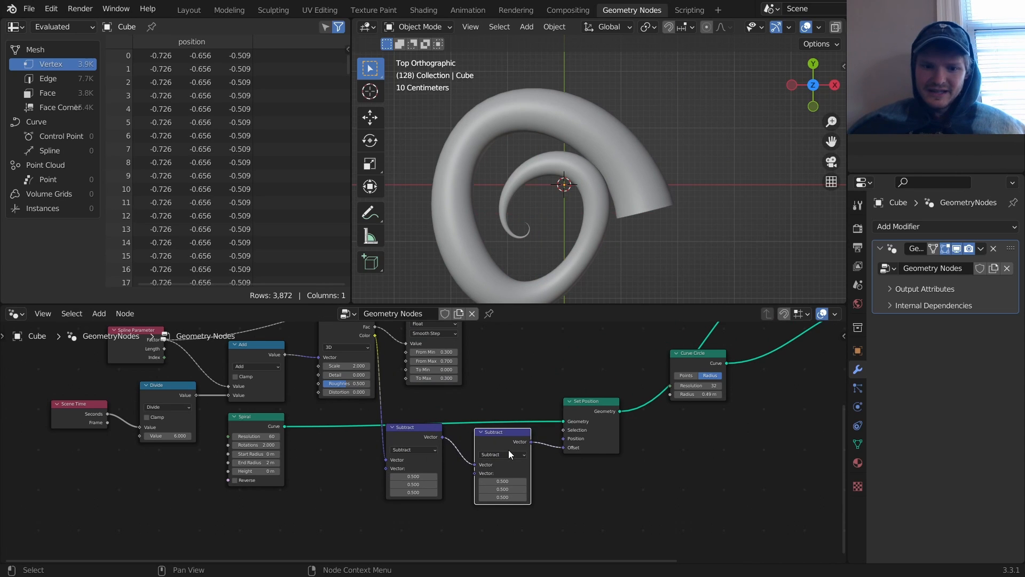
left_click(508, 451)
left_click(494, 324)
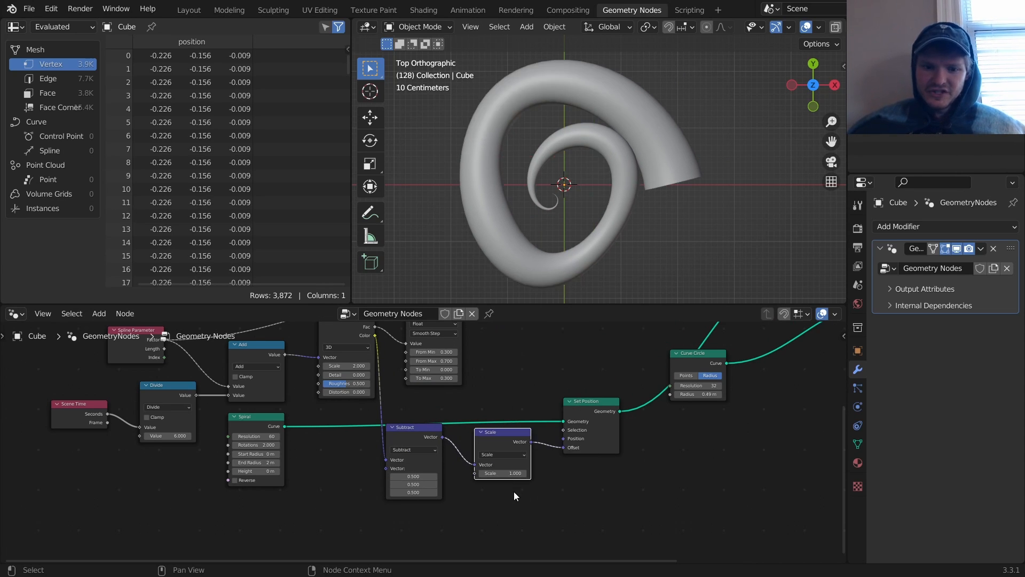
left_click_drag(514, 474, 514, 474)
Play the animation and compare it with the Set Position node muted and unmuted.
key("space")
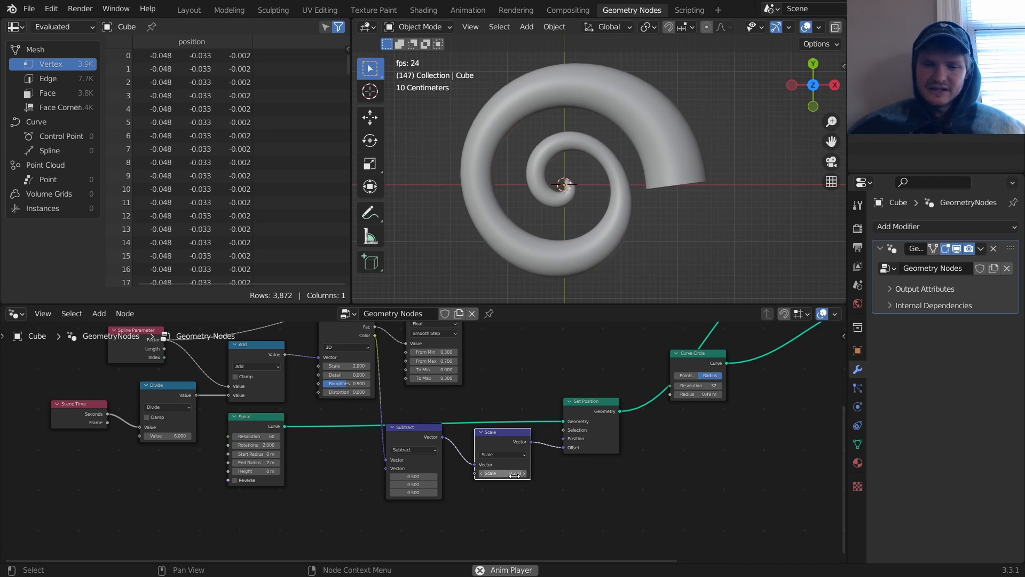
left_click(588, 400)
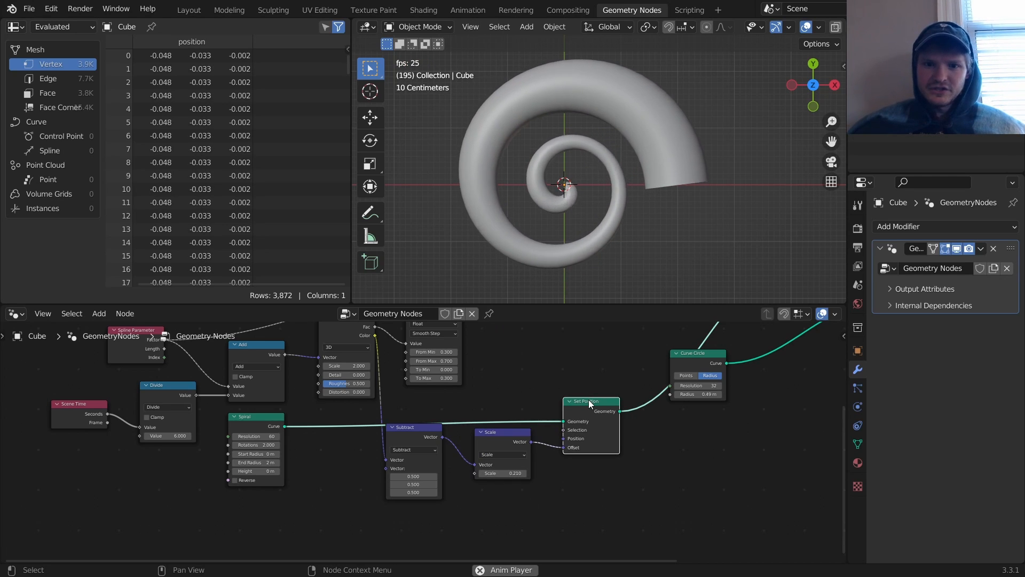
key("m")
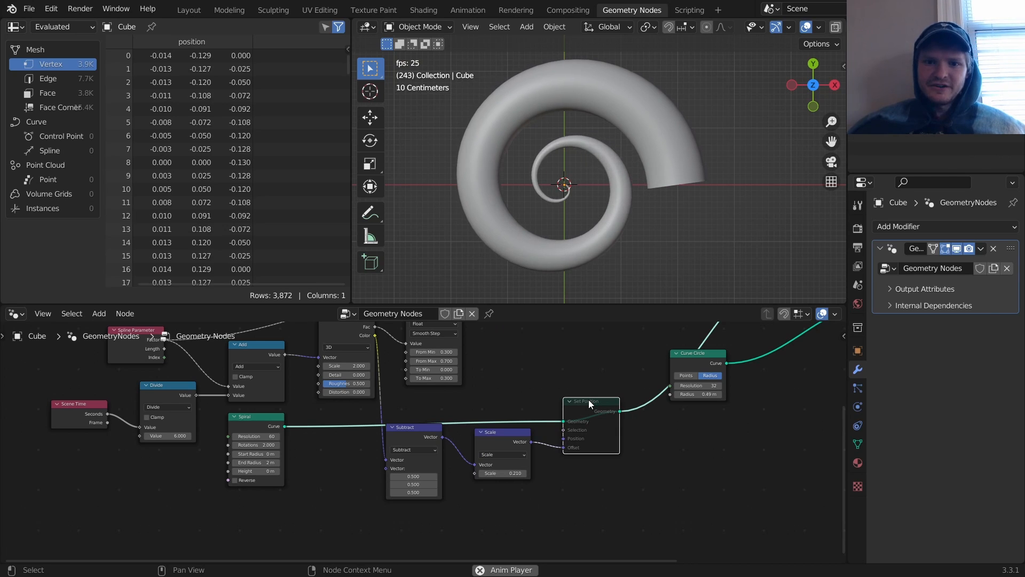
key("m")
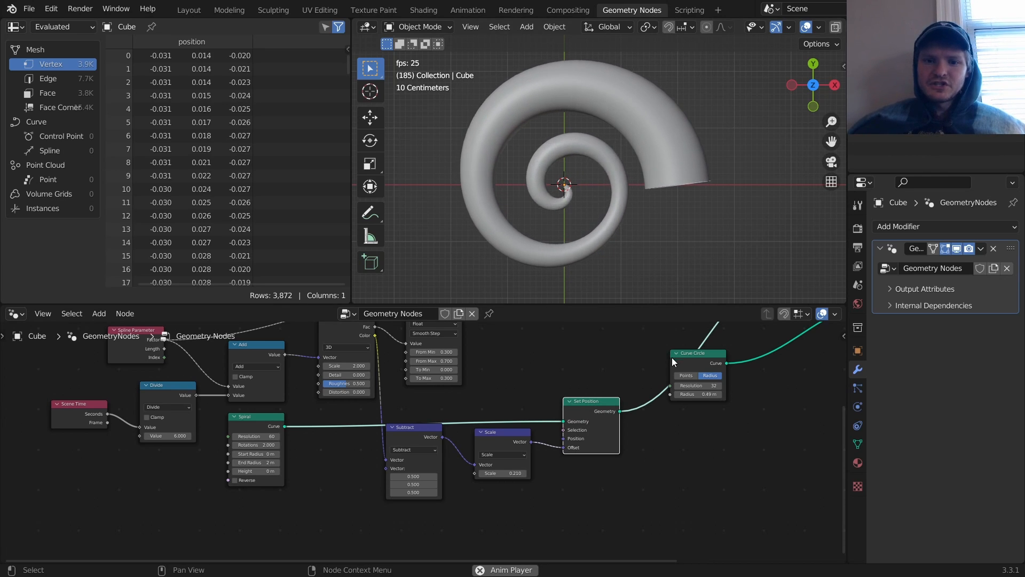
Set the Map Range node's To Max to 0.2.
middle_click_drag(672, 358, 649, 469)
scroll(418, 506, "up", 2)
left_click(411, 521)
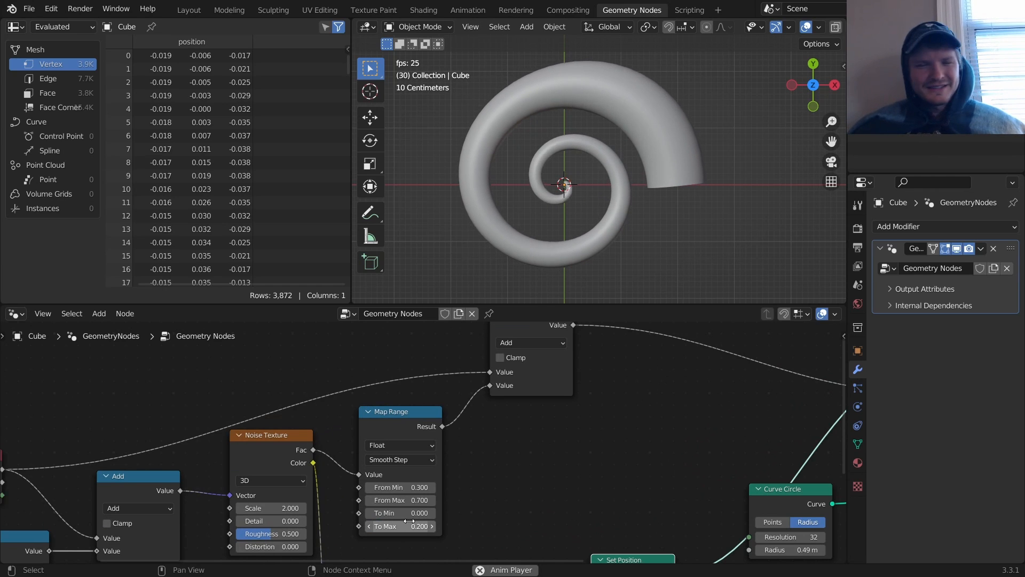
type("0.2")
key("Return")
Stop the animation and save the file to the Desktop as availableonpatreon.blend.
scroll(613, 518, "down", 3)
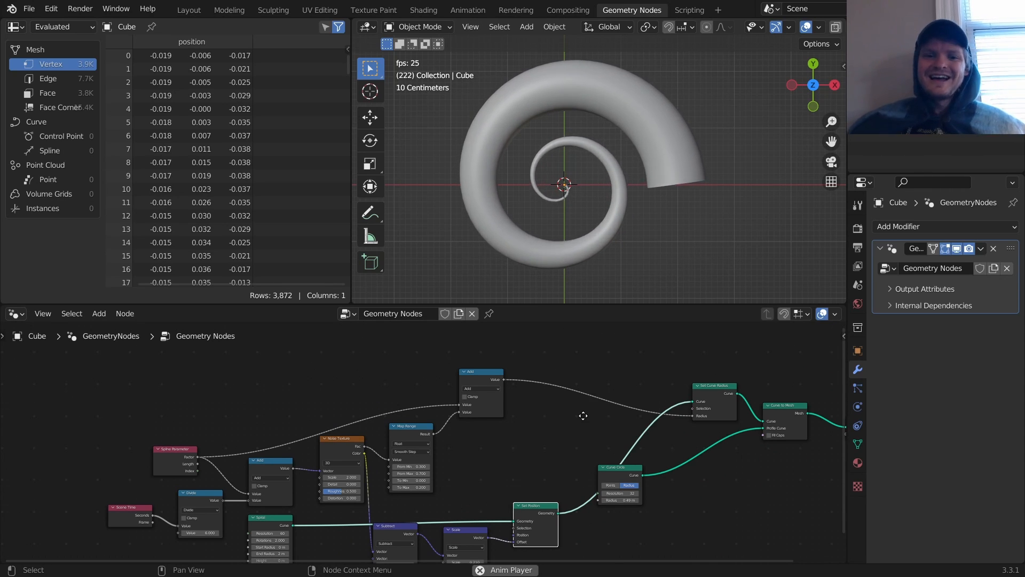
middle_click_drag(581, 414, 398, 397)
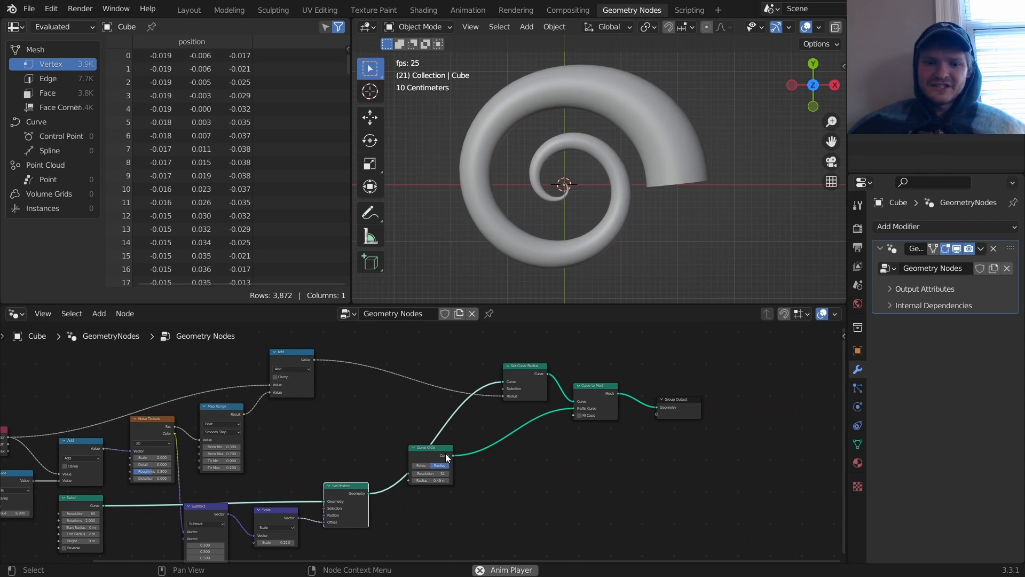
scroll(445, 455, "up", 2)
scroll(446, 456, "up", 2)
key("space")
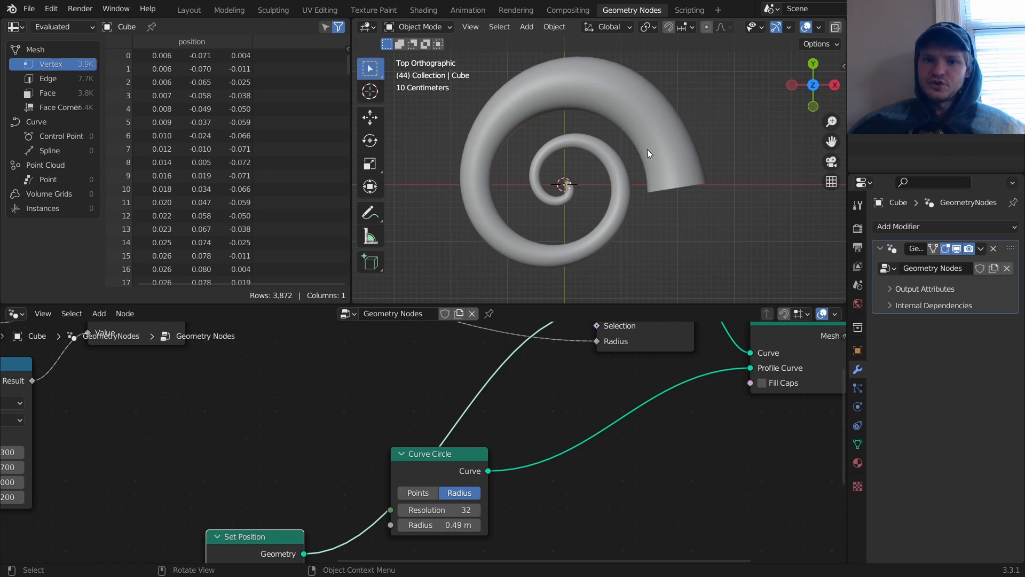
key("Home")
scroll(493, 413, "up", 3)
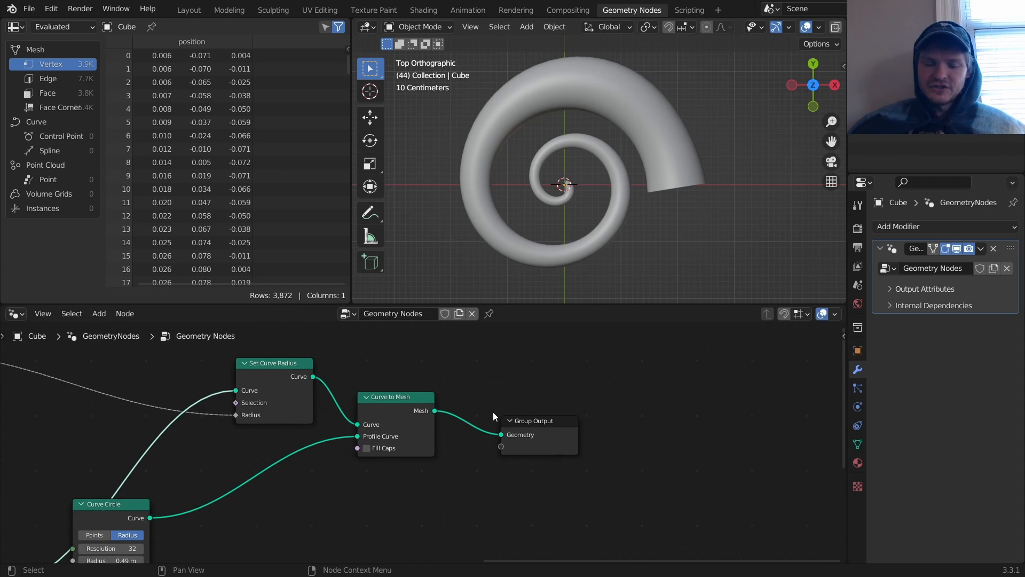
key("ctrl+s")
left_click(182, 204)
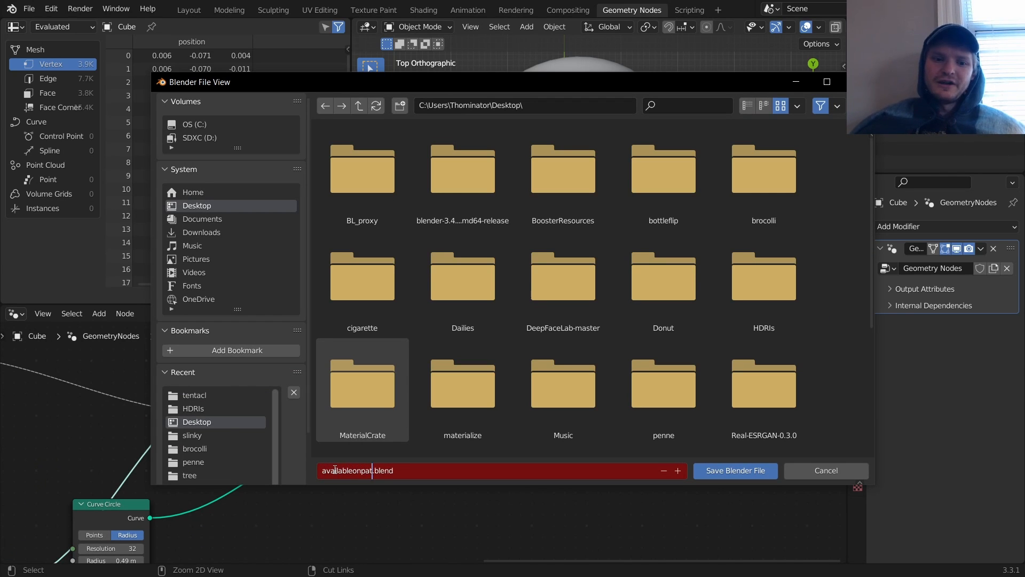
key("Return")
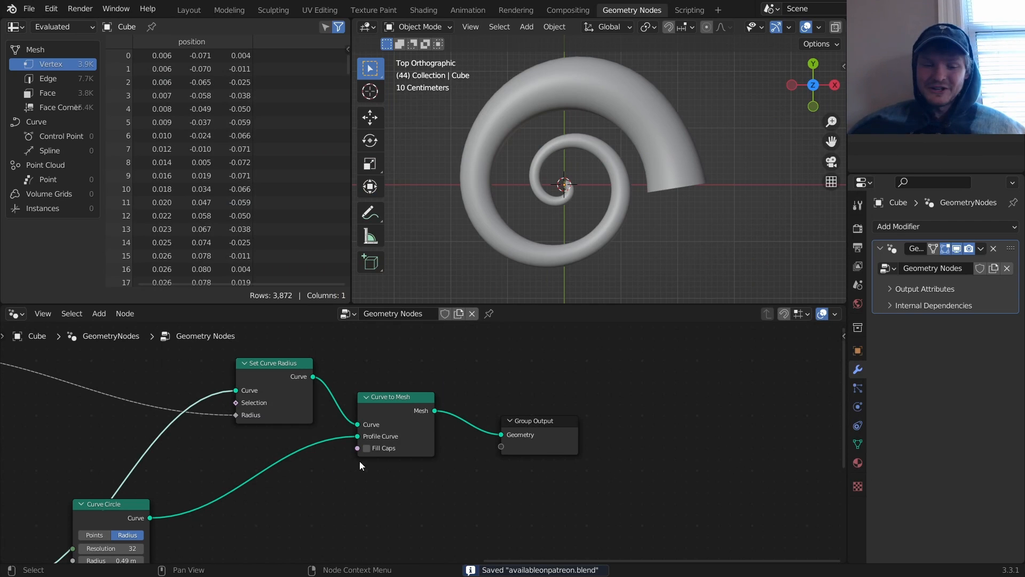
Insert an Extrude Mesh node between Curve to Mesh and Group Output.
scroll(436, 412, "down", 2)
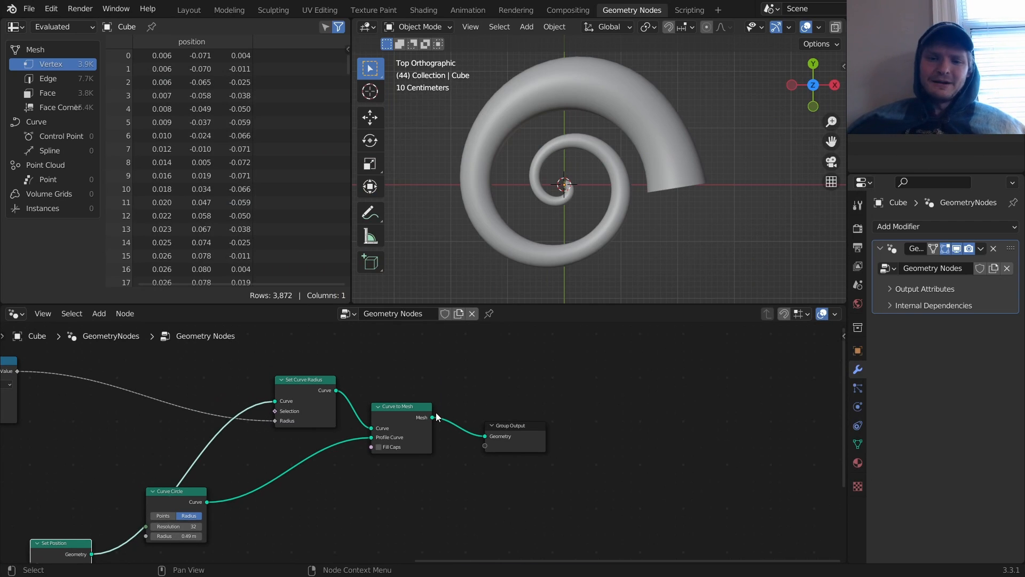
key("space")
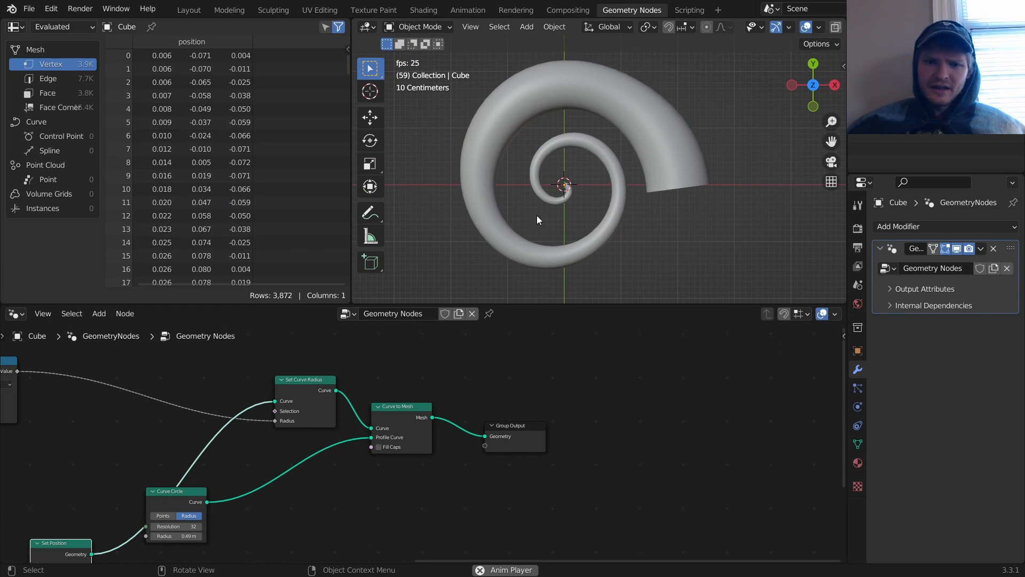
key("space")
scroll(424, 442, "up", 3)
key("shift+a")
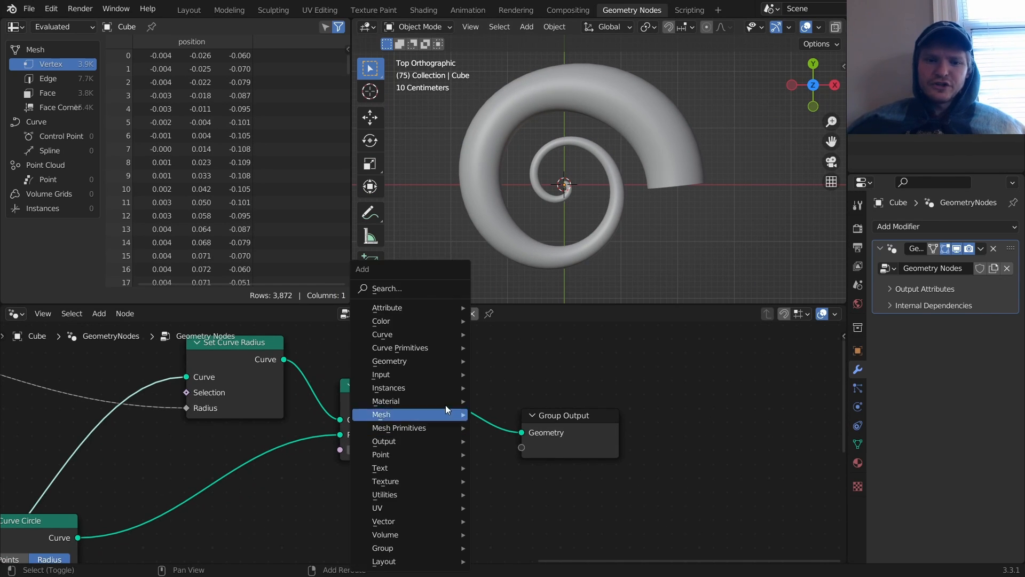
left_click(417, 281)
type("ext")
key("Return")
left_click(489, 380)
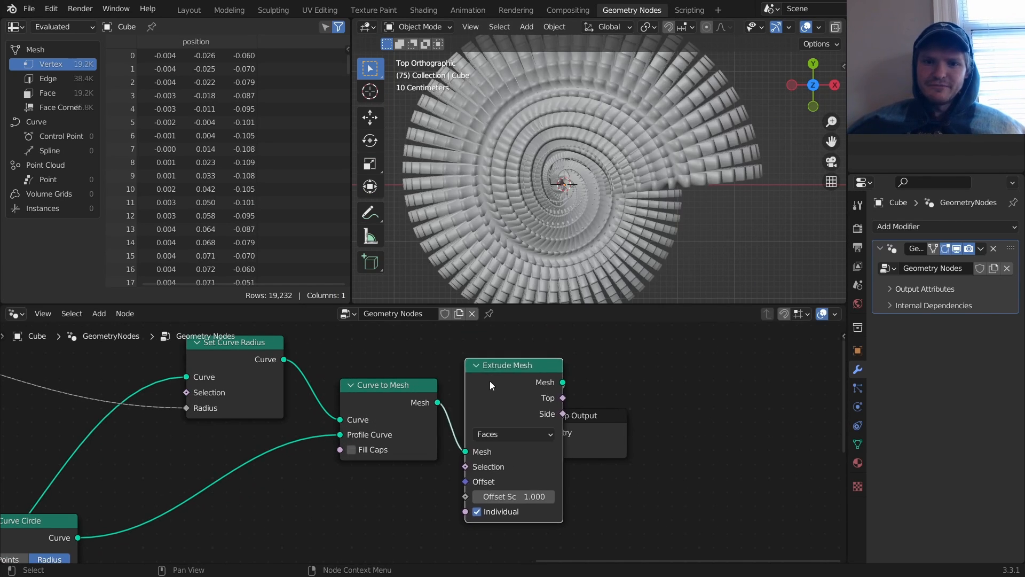
Play the animation in perspective view to examine the individually extruded faces of the tentacle.
middle_click_drag(609, 142, 661, 259)
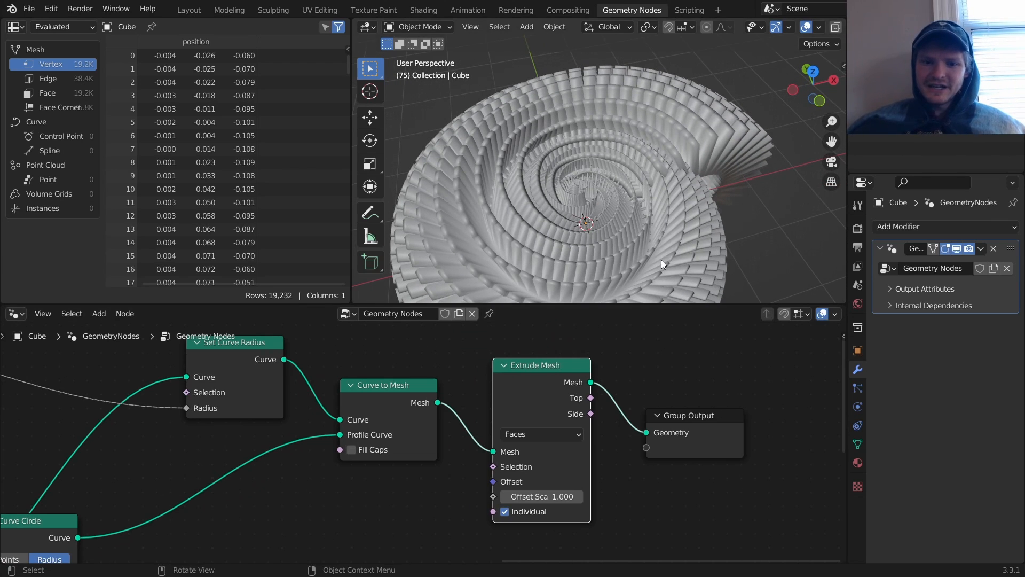
left_click(543, 500)
left_click(635, 512)
key("space")
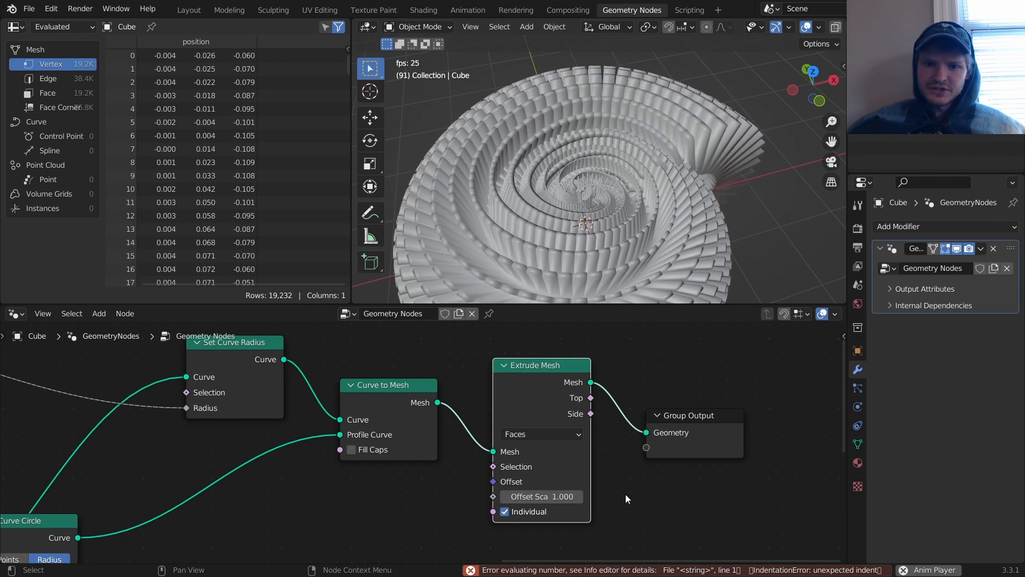
Set the Extrude Mesh node's Offset Scale to 0.130 and play the animation to check the extruded faces.
key("space")
left_click_drag(571, 497, 526, 497)
key("space")
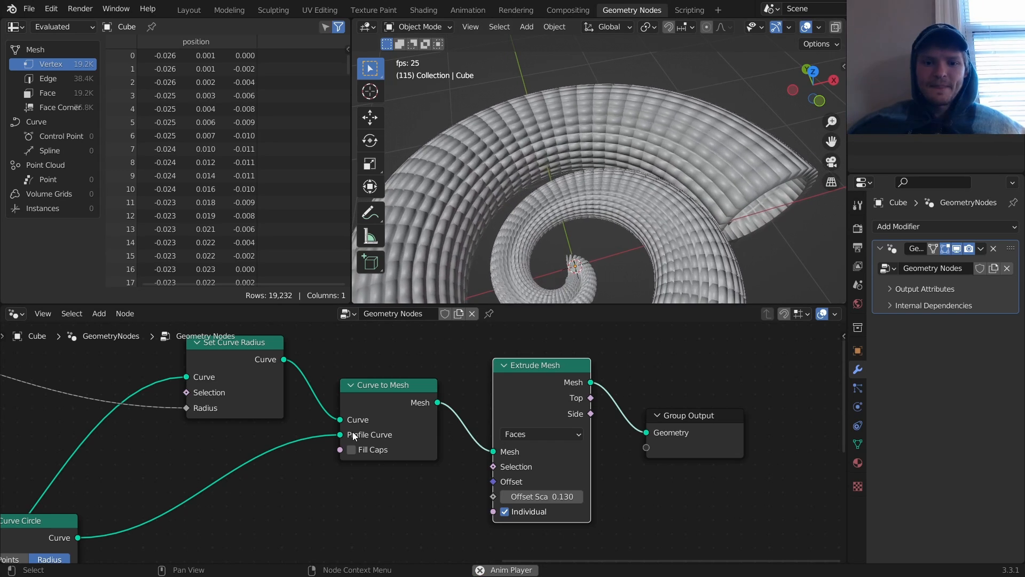
key("space")
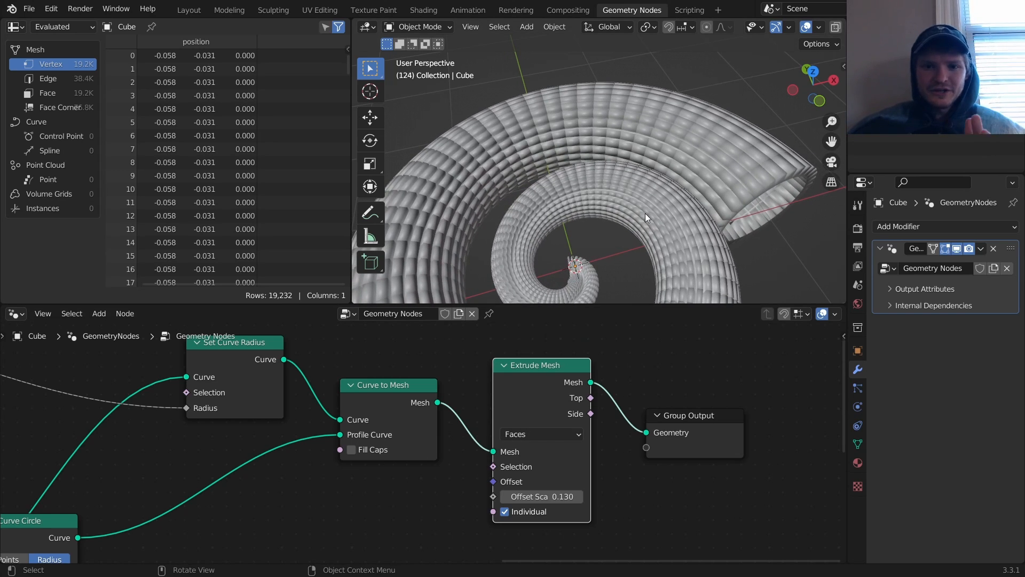
Set the Curve Circle node's Resolution to 8 and view the tentacle's open end.
scroll(210, 476, "down", 5)
middle_click_drag(174, 515, 529, 409)
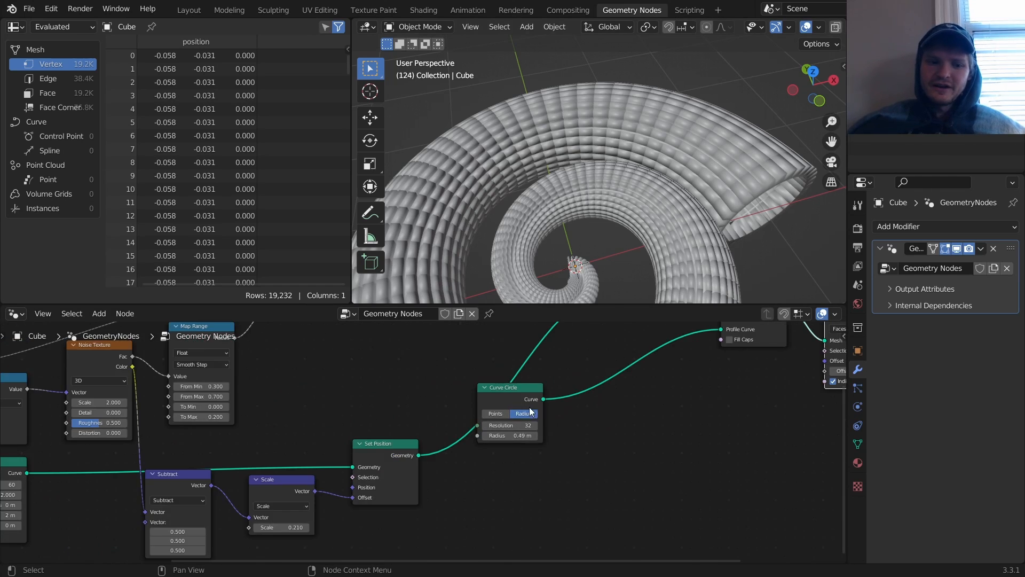
scroll(601, 434, "up", 4)
left_click(559, 416)
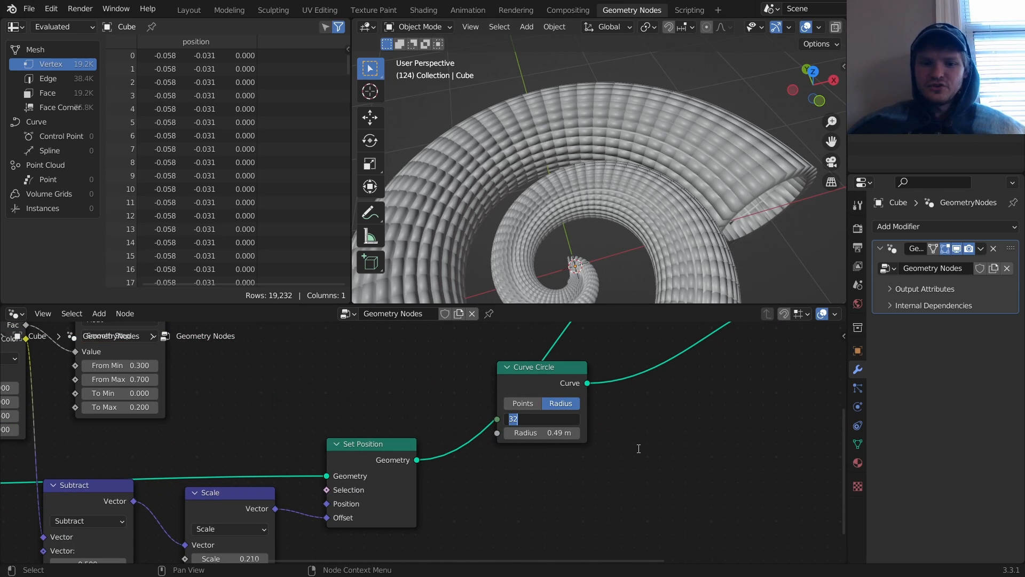
type("8")
key("Return")
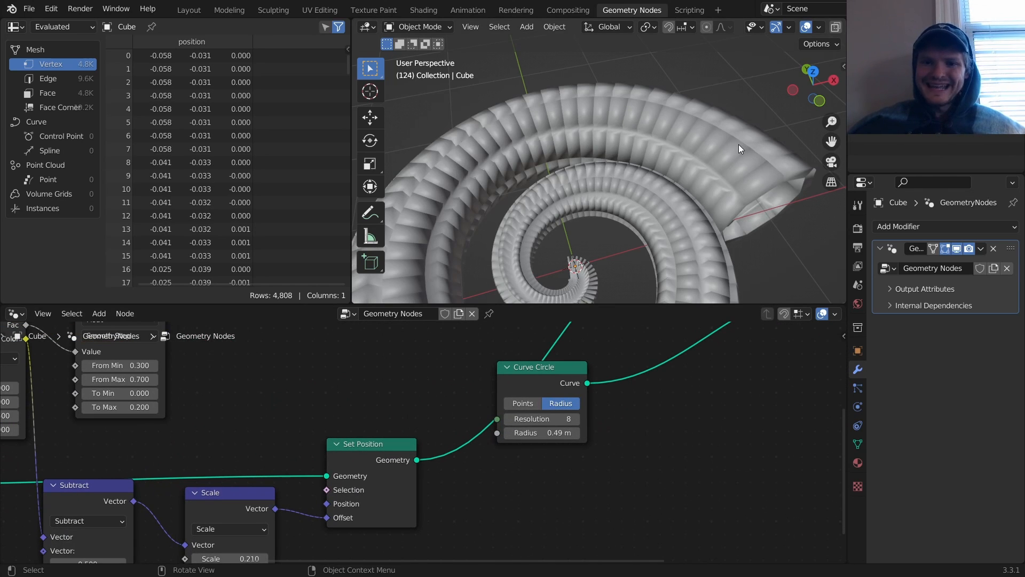
middle_click_drag(739, 144, 649, 258)
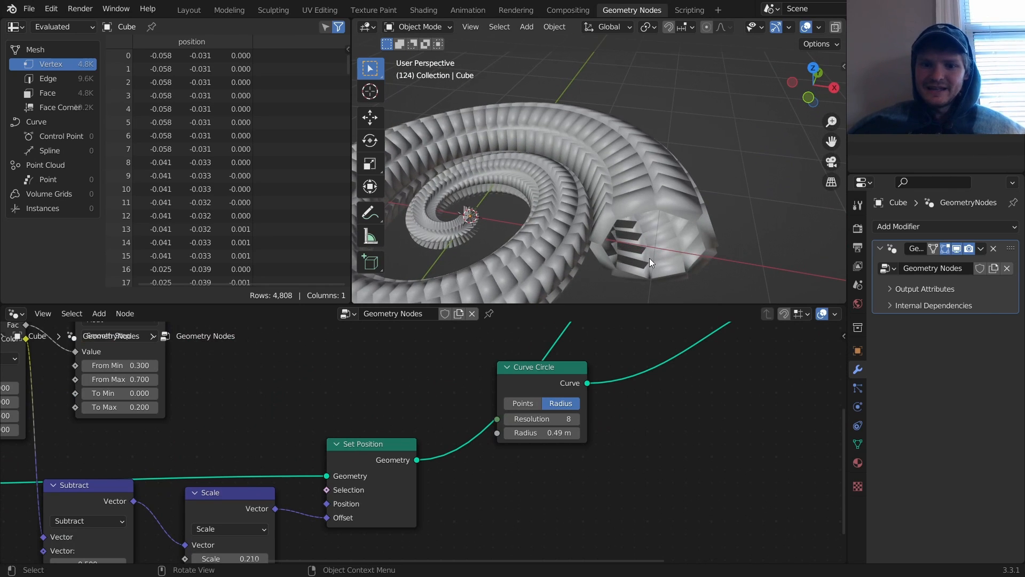
Preview the Curve Circle node's output and return the output to the Extrude Mesh result.
left_click(547, 370, "ctrl+shift")
scroll(660, 450, "down", 6)
middle_click_drag(800, 439, 533, 531)
left_click(611, 410, "ctrl+shift")
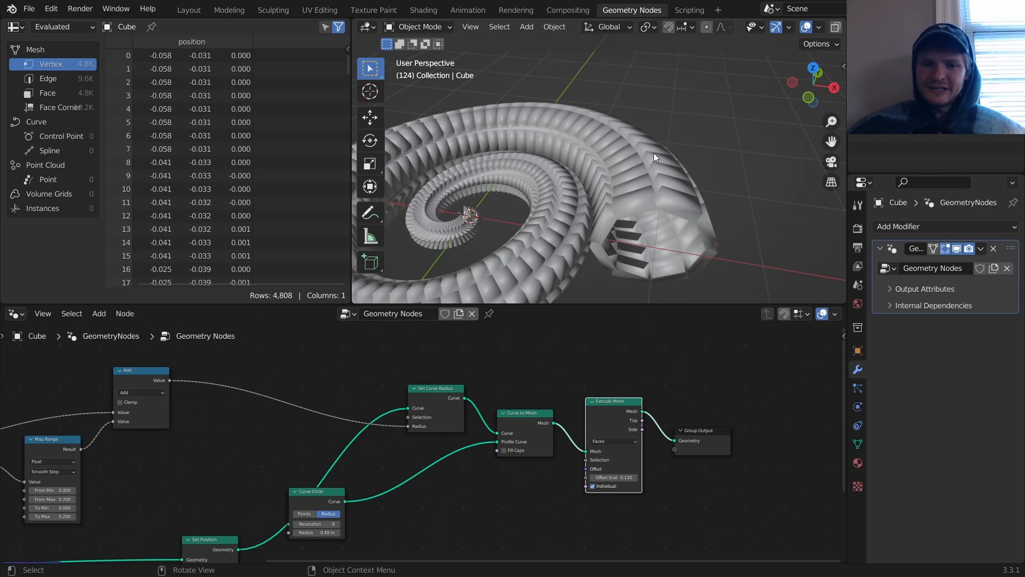
Insert a Capture Attribute node between Curve Circle and the Profile Curve input of Curve to Mesh.
middle_click_drag(406, 533, 534, 426)
scroll(534, 426, "up", 2)
middle_click_drag(569, 364, 538, 422)
key("shift+a")
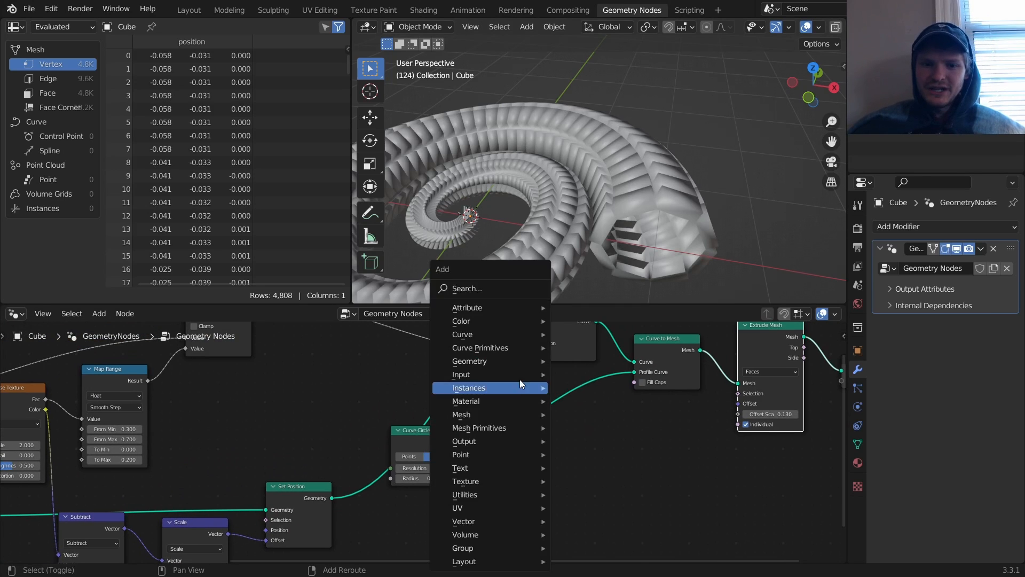
left_click(498, 288)
type("ca")
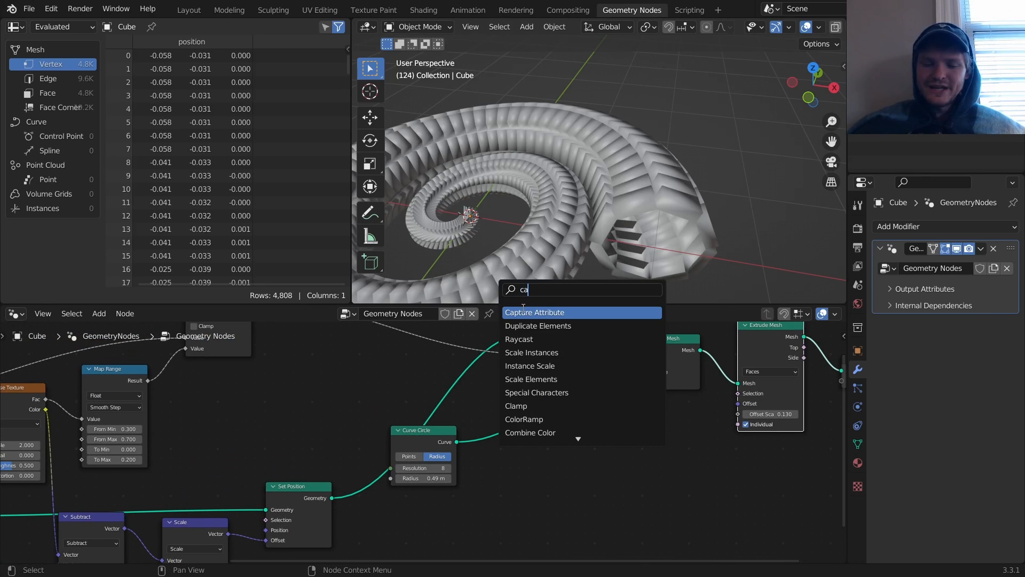
left_click(524, 308)
left_click(536, 455)
middle_click_drag(536, 454, 540, 435)
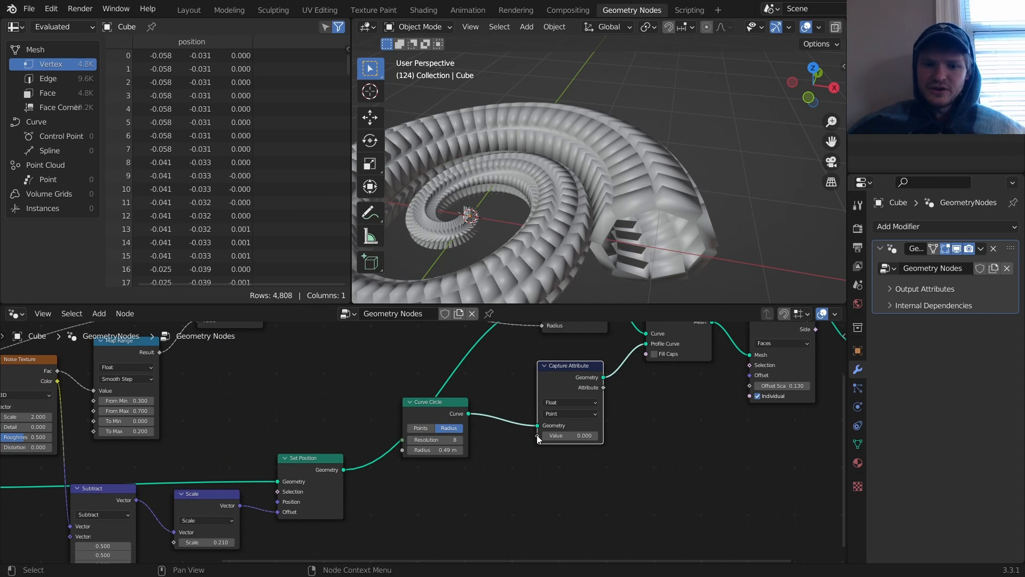
Add a Spline Parameter node with its Factor connected to the Capture Attribute node's Value.
left_click_drag(537, 435, 474, 476)
type("splin")
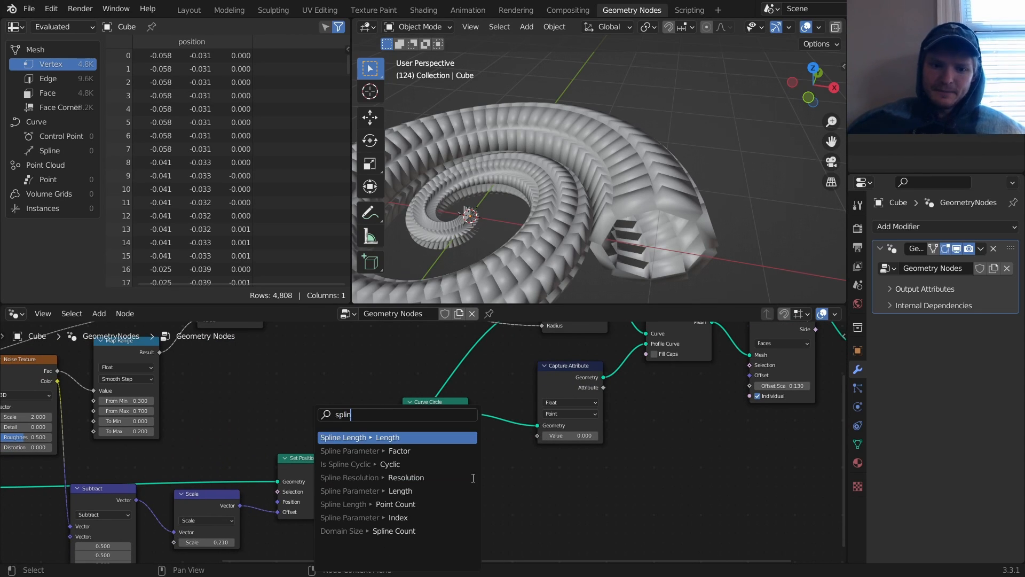
key("Down")
key("Return")
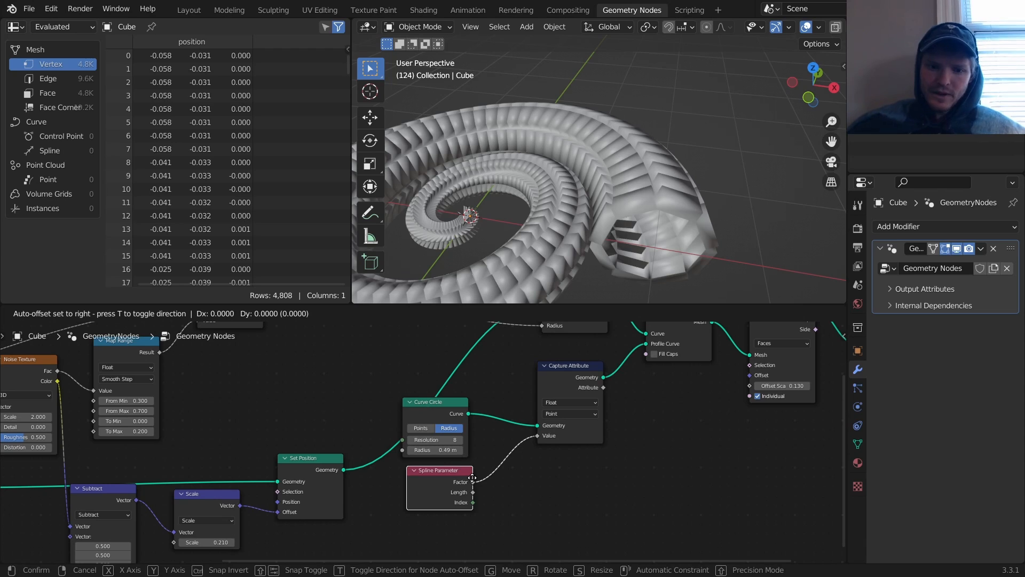
left_click(472, 476)
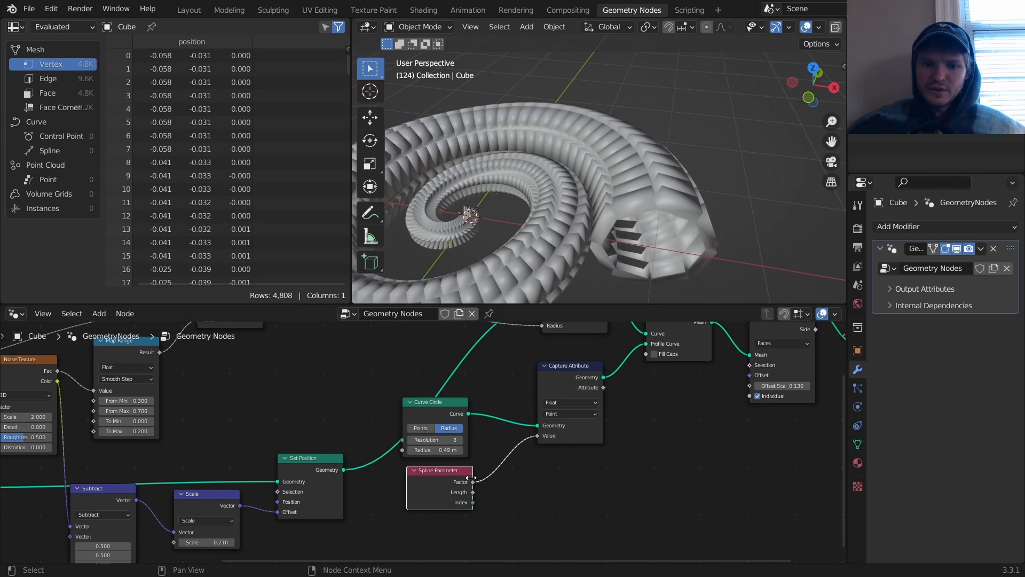
Examine the eight-point profile circle on its own and restore Extrude Mesh as the displayed output.
left_click(437, 405, "ctrl+shift")
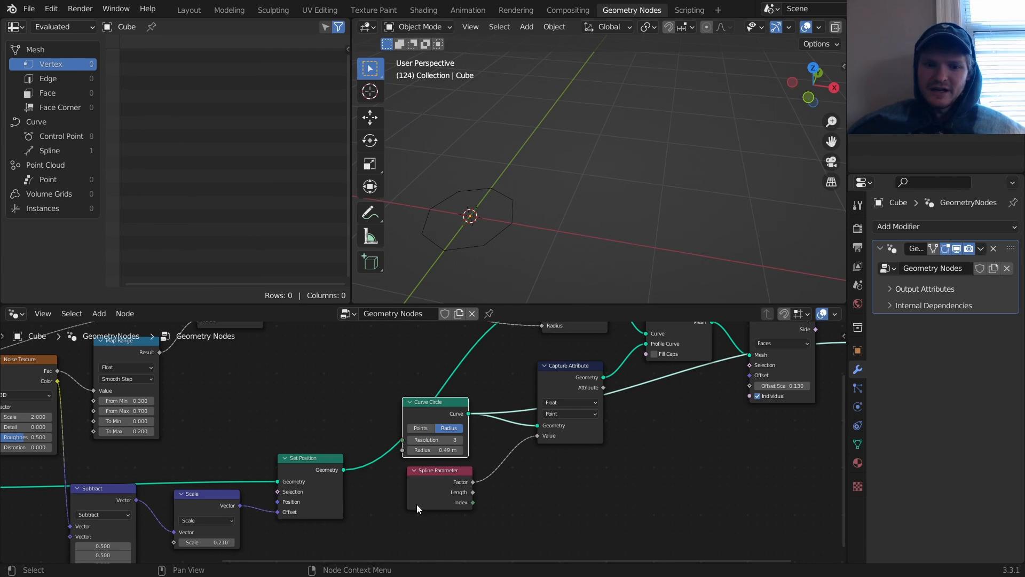
middle_click_drag(791, 336, 571, 431)
left_click(571, 432, "ctrl+shift")
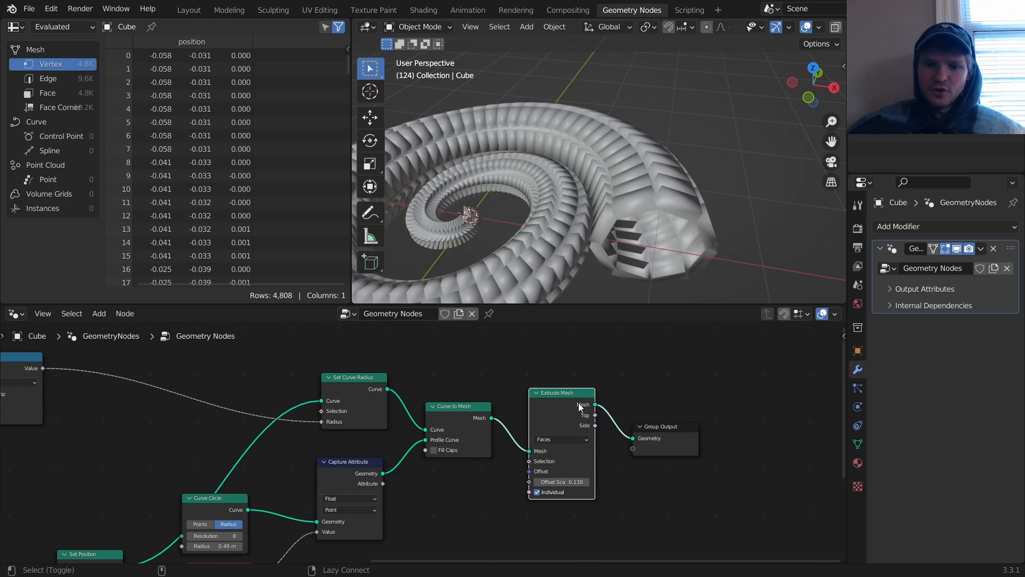
Connect the captured Attribute to the Extrude Mesh node's Selection through a Math node set to Greater Than.
middle_click_drag(414, 477, 513, 411)
key("shift+a")
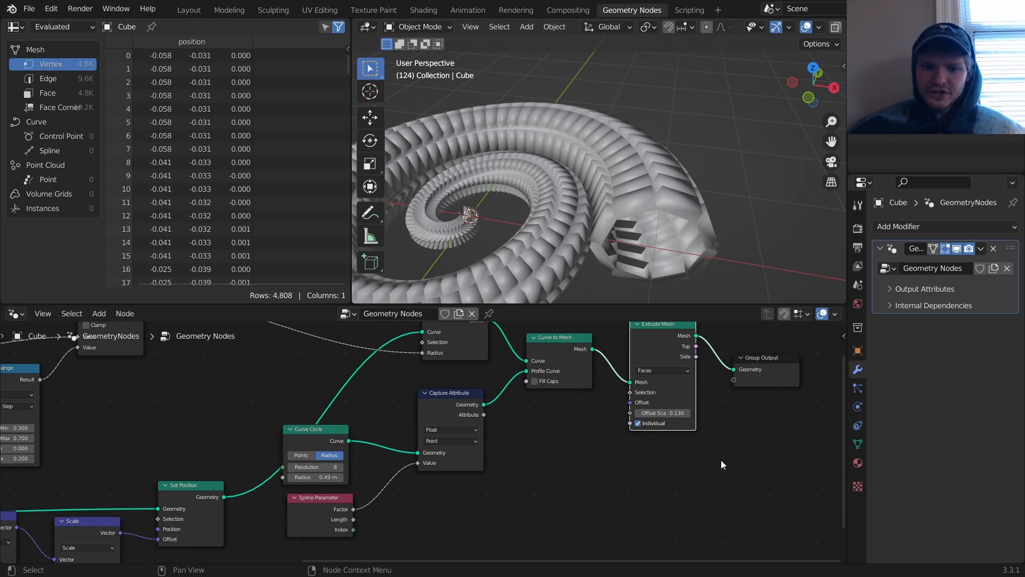
left_click_drag(483, 416, 633, 394)
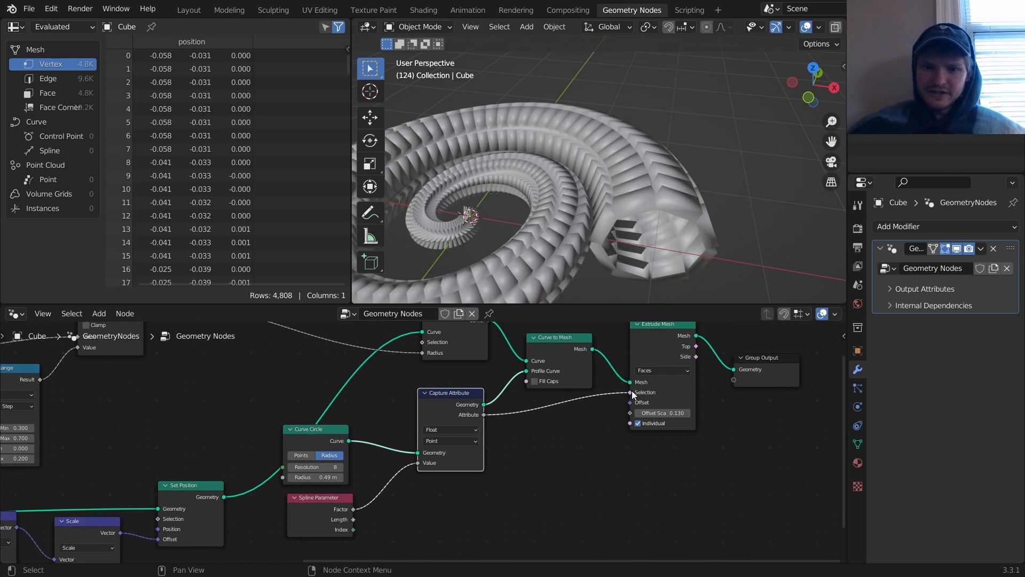
key("shift+a")
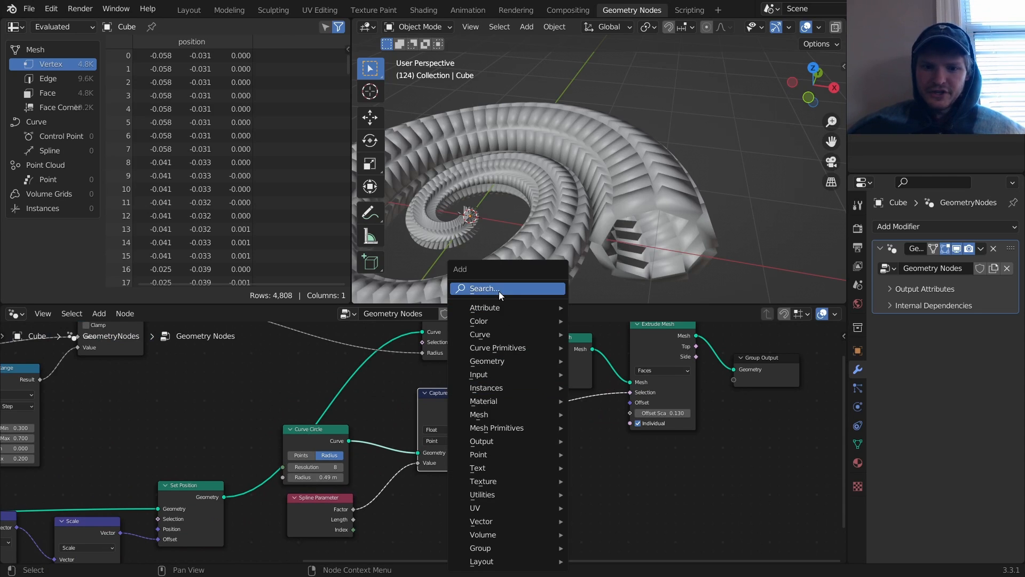
type("math")
key("Return")
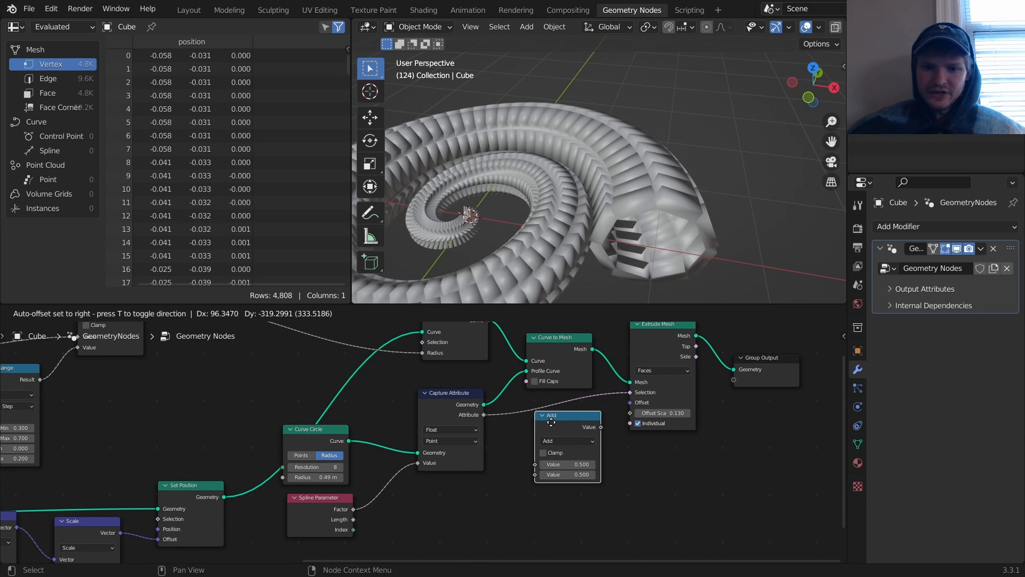
left_click(545, 415)
left_click(550, 431)
key("g")
Set the Greater Than node's Threshold to 0.590 and inspect the extruded side of the tentacle.
mouse_move(567, 462)
left_mouse_down("shift")
mouse_move(578, 462)
mouse_move(538, 462)
mouse_move(574, 462)
left_mouse_up("shift")
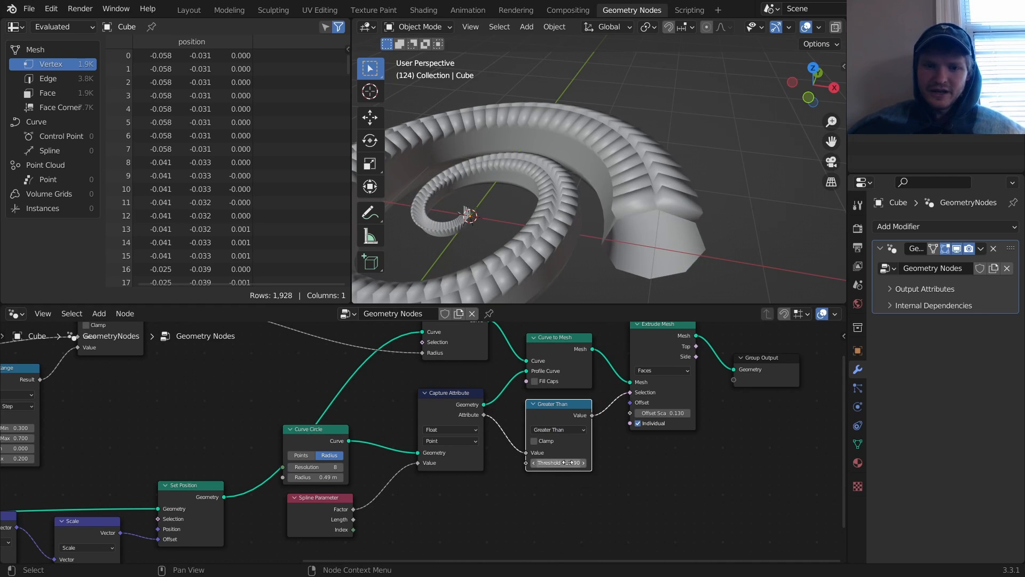
middle_click_drag(657, 187, 645, 153)
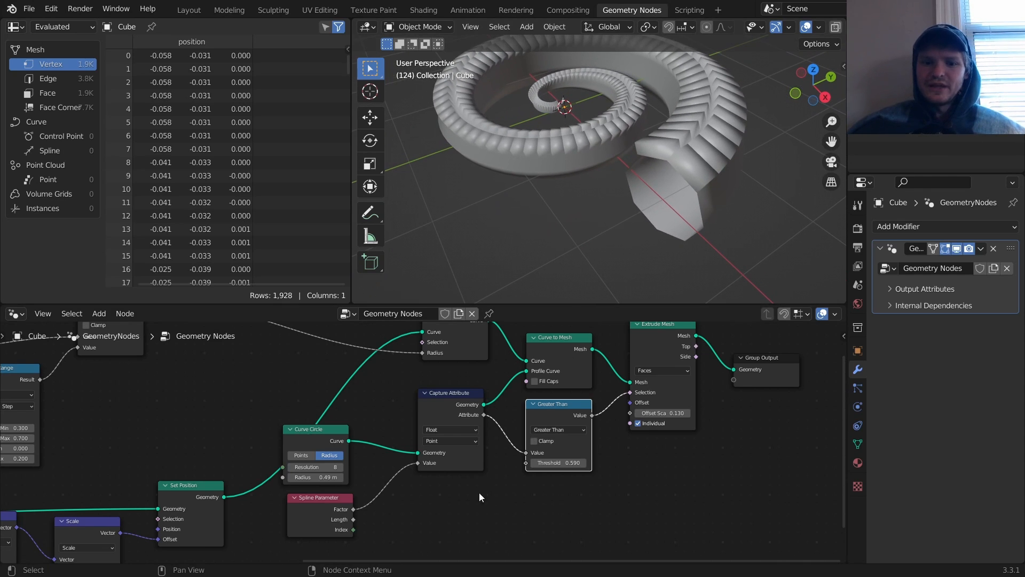
left_click_drag(568, 467, 540, 466, "shift")
key("ctrl+z")
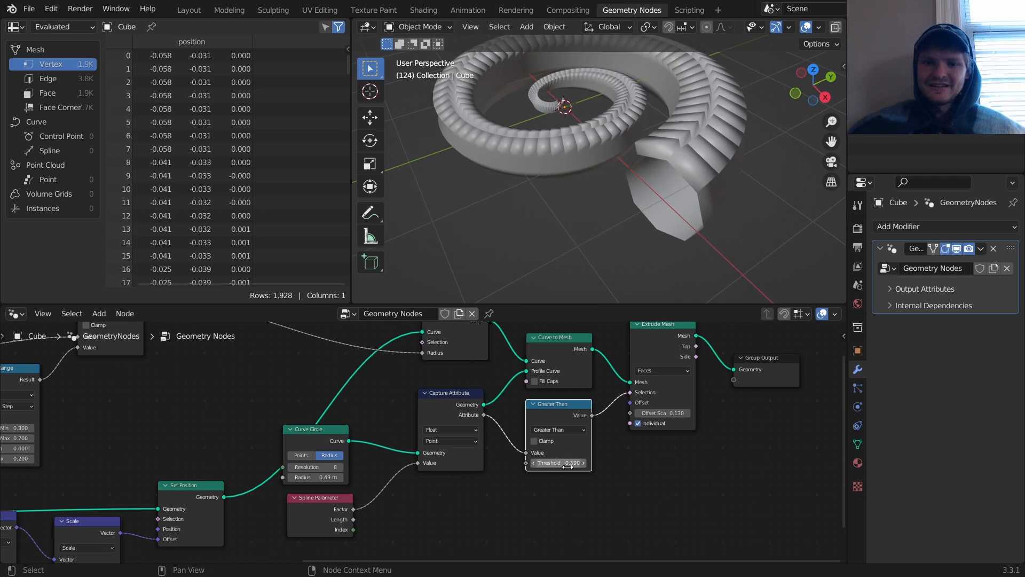
middle_click_drag(690, 427, 619, 467)
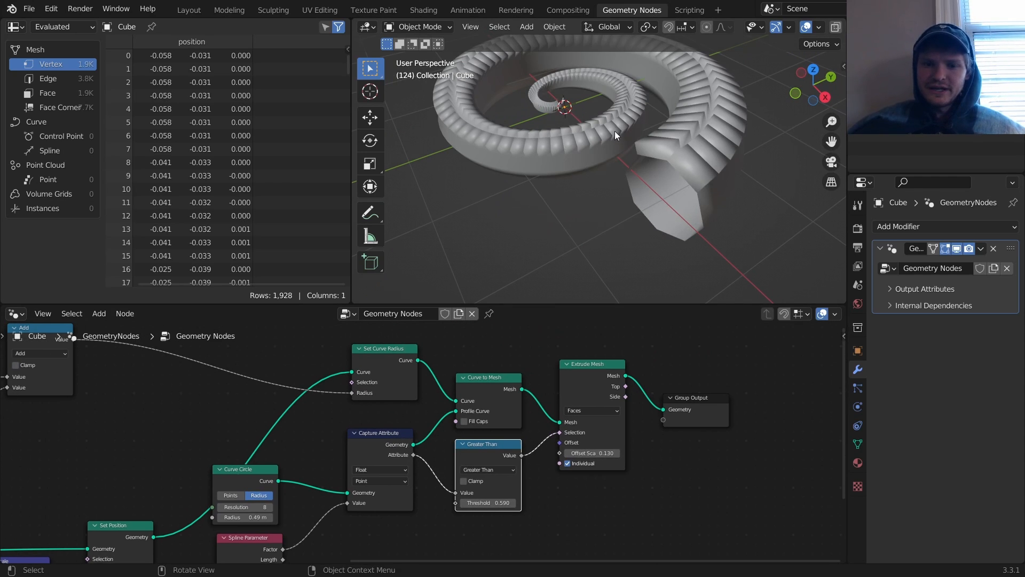
middle_click_drag(613, 130, 700, 168)
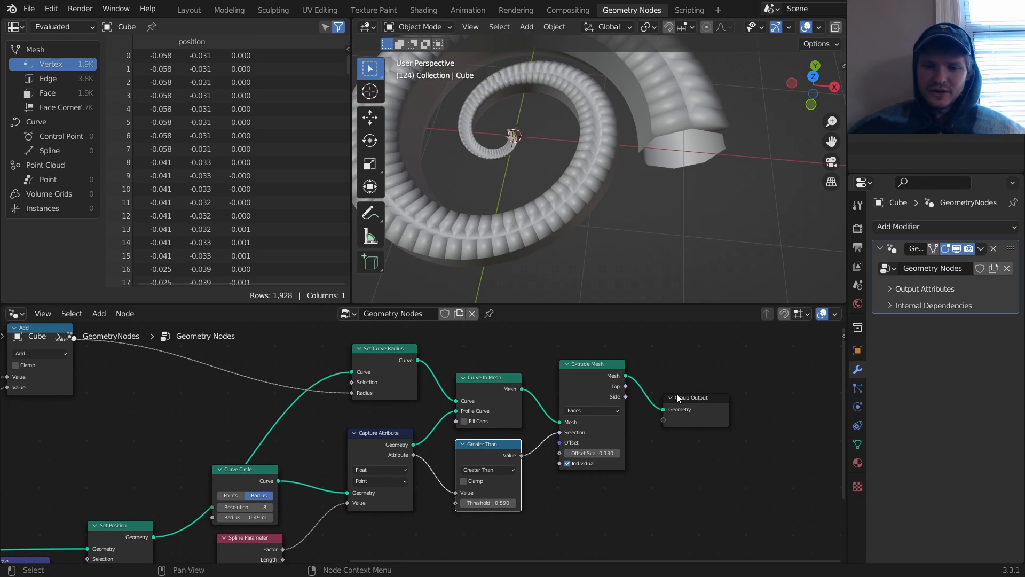
Insert a Subdivision Surface node between Extrude Mesh and Group Output with Level 2.
middle_click_drag(677, 393, 588, 425)
key("shift+a")
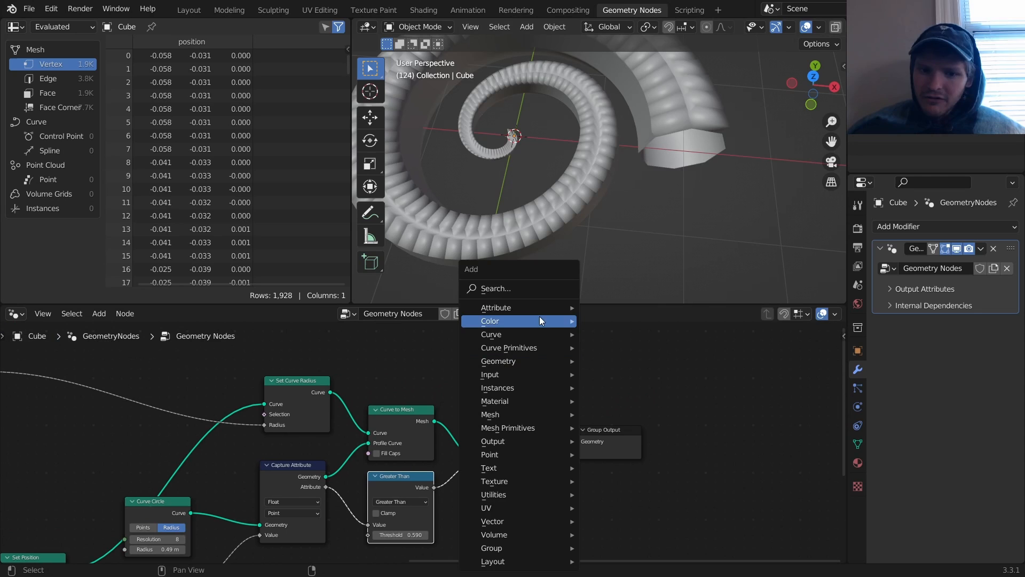
left_click(530, 288)
type("subd")
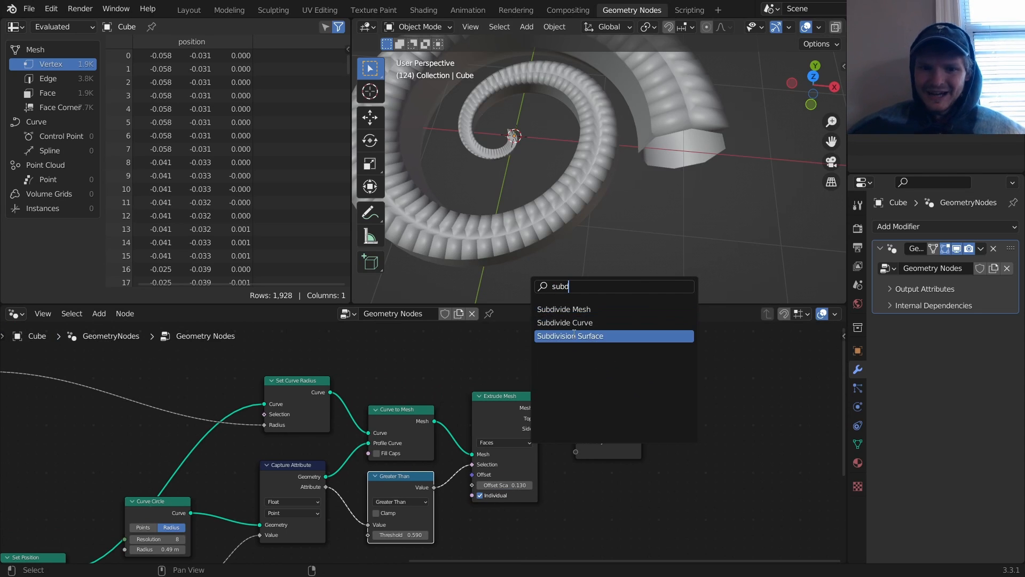
left_click(570, 336)
left_click(614, 416)
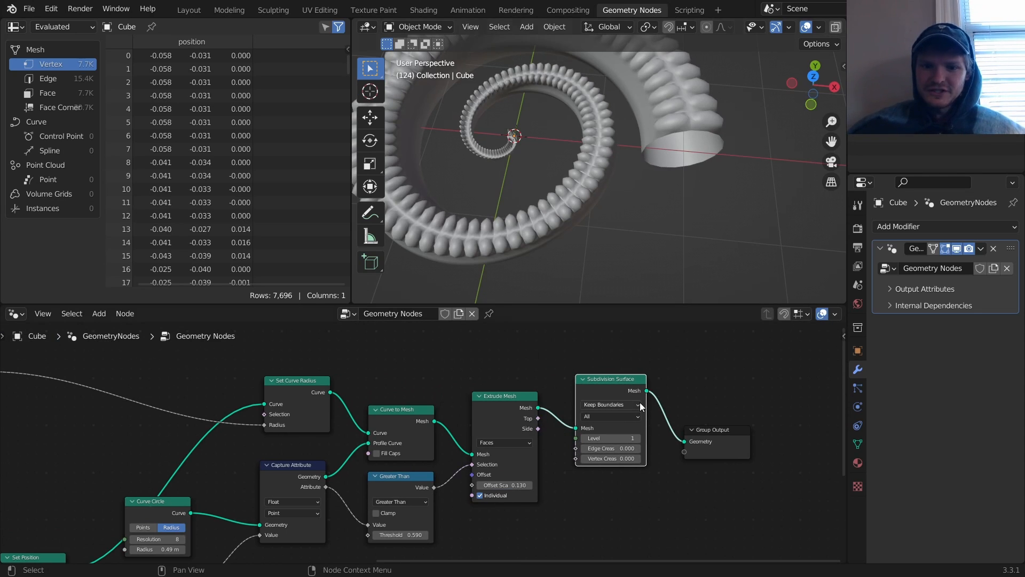
left_click(638, 438)
Set the Spiral node's Resolution to 29 for fewer, larger suckers along the tentacle.
middle_click_drag(665, 109, 661, 194, "shift")
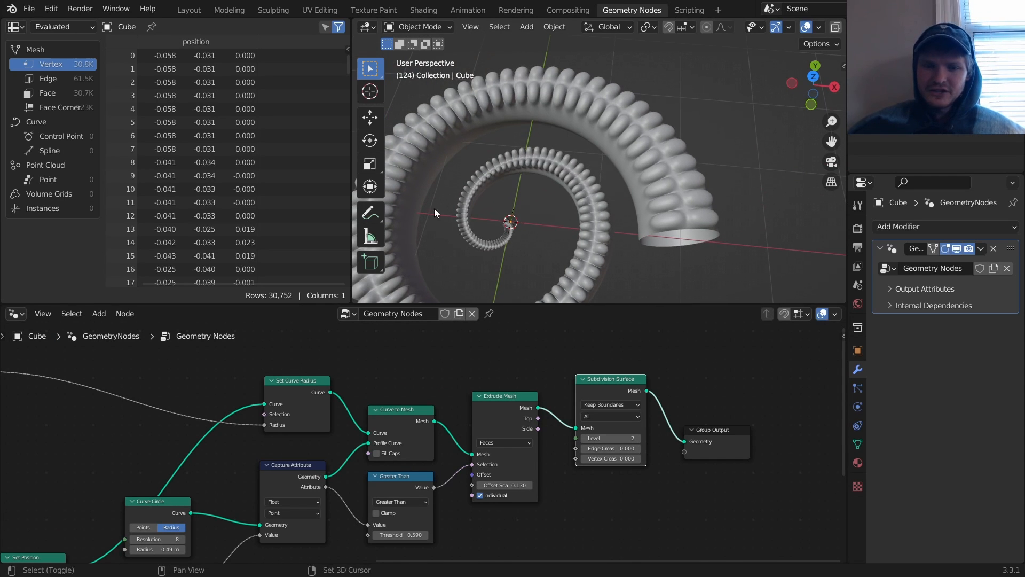
middle_click_drag(434, 208, 457, 184, "shift")
middle_click_drag(64, 509, 645, 428)
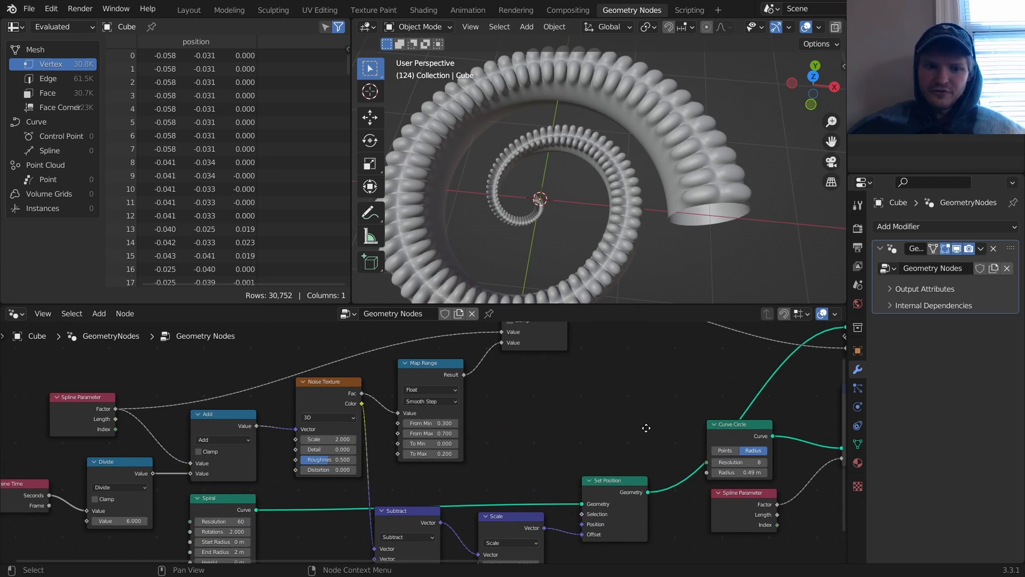
middle_click_drag(261, 456, 327, 416)
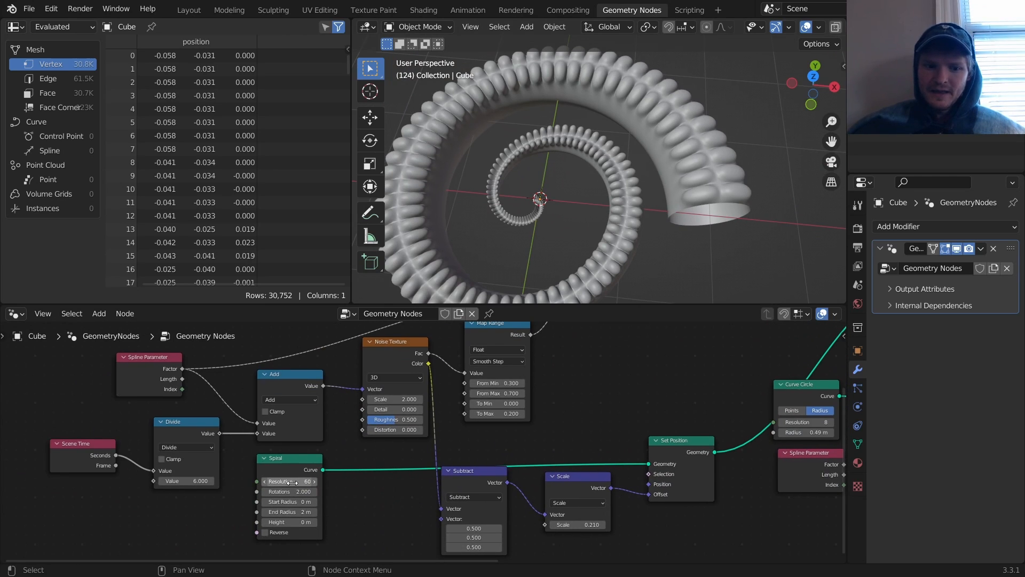
left_click_drag(288, 481, 230, 481)
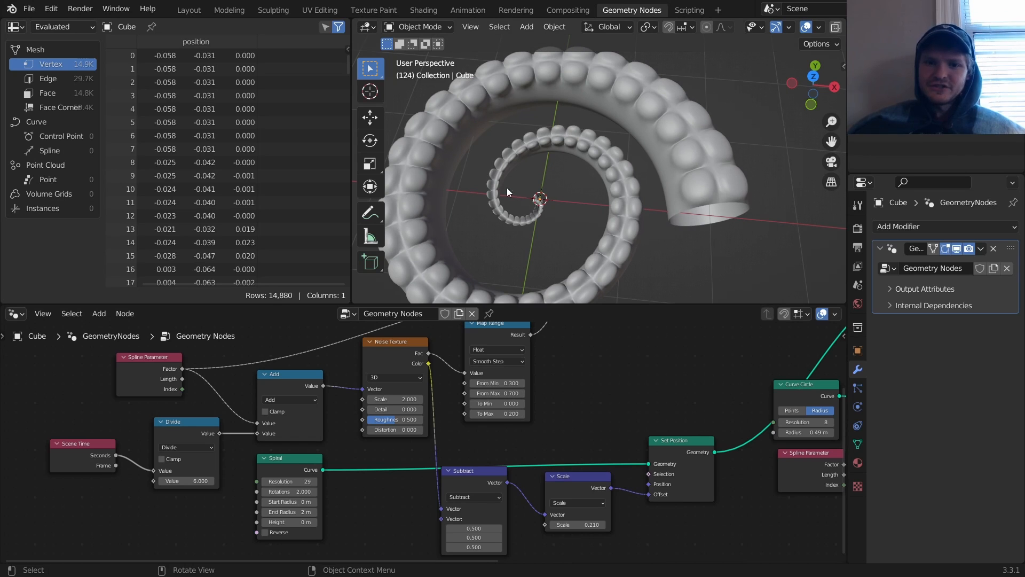
Move the Extrude Mesh, Subdivision Surface and Group Output nodes farther along to leave space after the Curve to Mesh and Greater Than nodes.
scroll(667, 421, "down", 3)
middle_click_drag(786, 470, 369, 494)
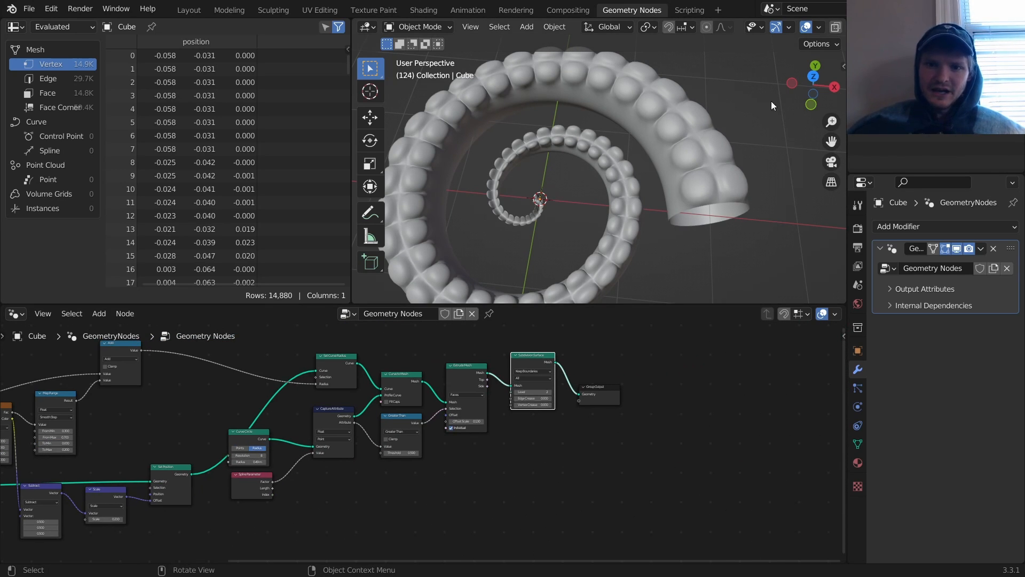
scroll(594, 184, "up", 5)
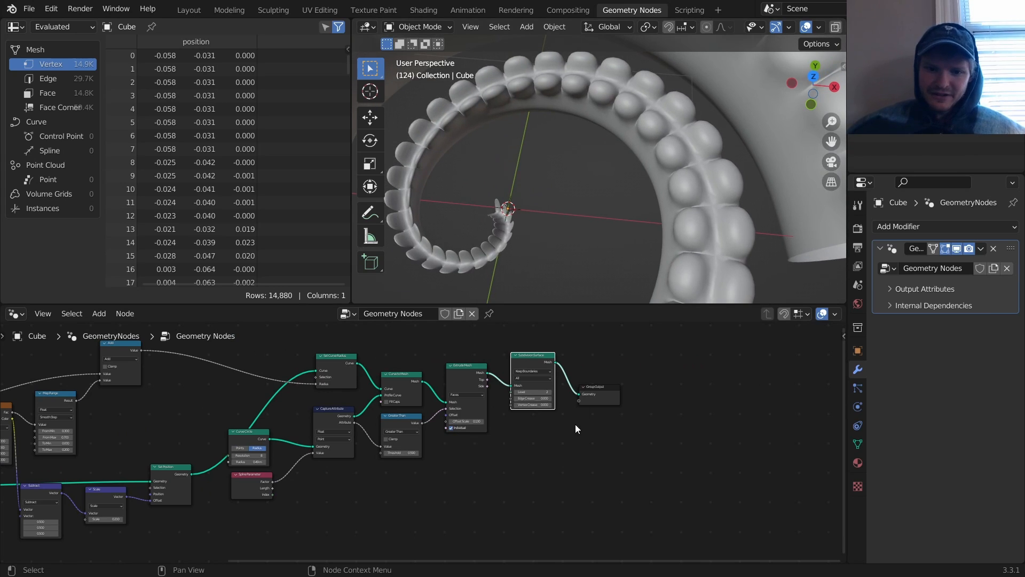
scroll(422, 422, "up", 2)
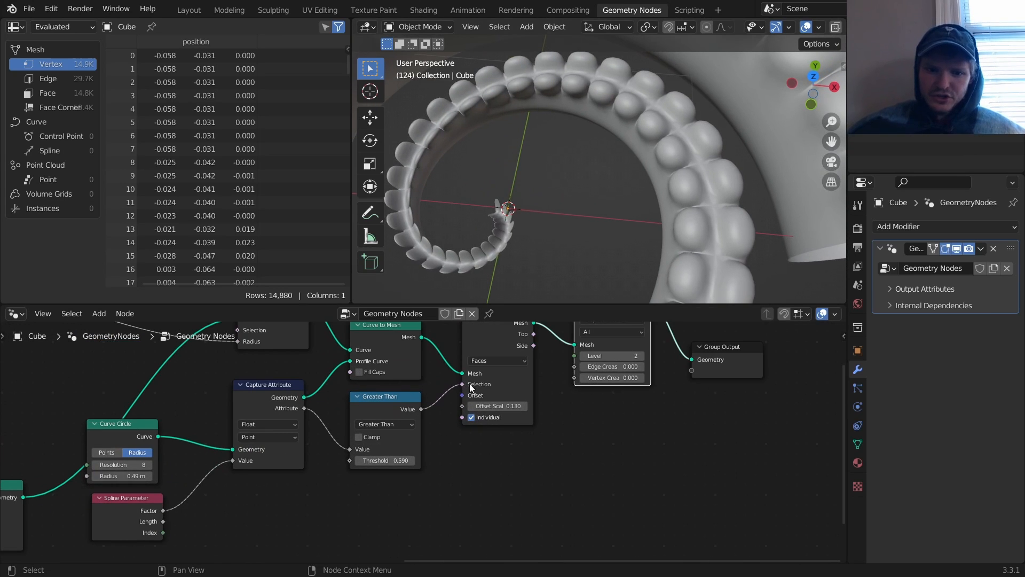
left_click_drag(745, 420, 449, 350)
key("g")
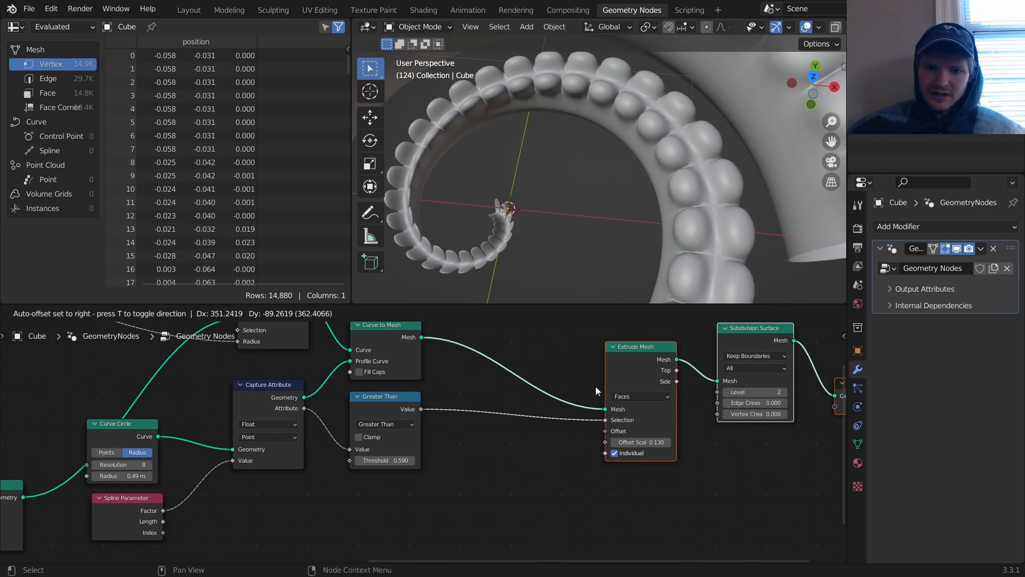
left_click(595, 386)
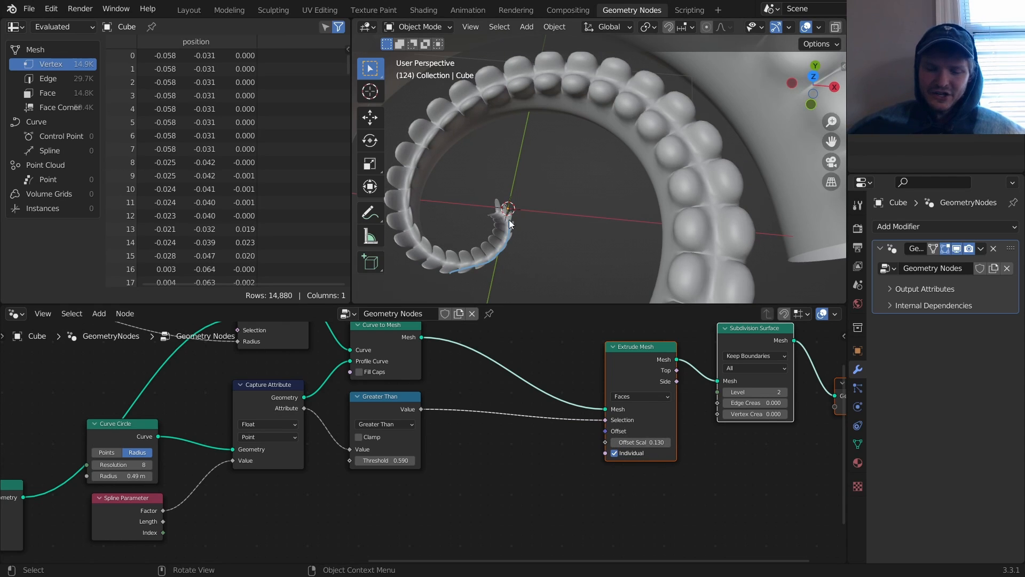
Try driving Extrude Mesh's Offset Scale with the Spline Parameter's Factor, inspect the tentacle and undo the link.
scroll(160, 507, "down", 1)
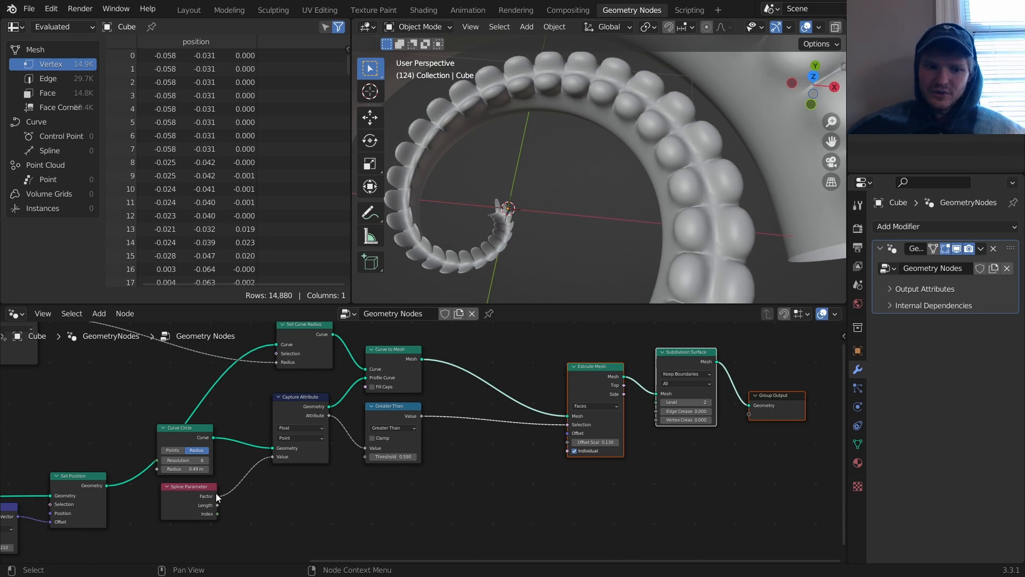
left_click_drag(217, 495, 601, 438)
left_click_drag(577, 448, 575, 445)
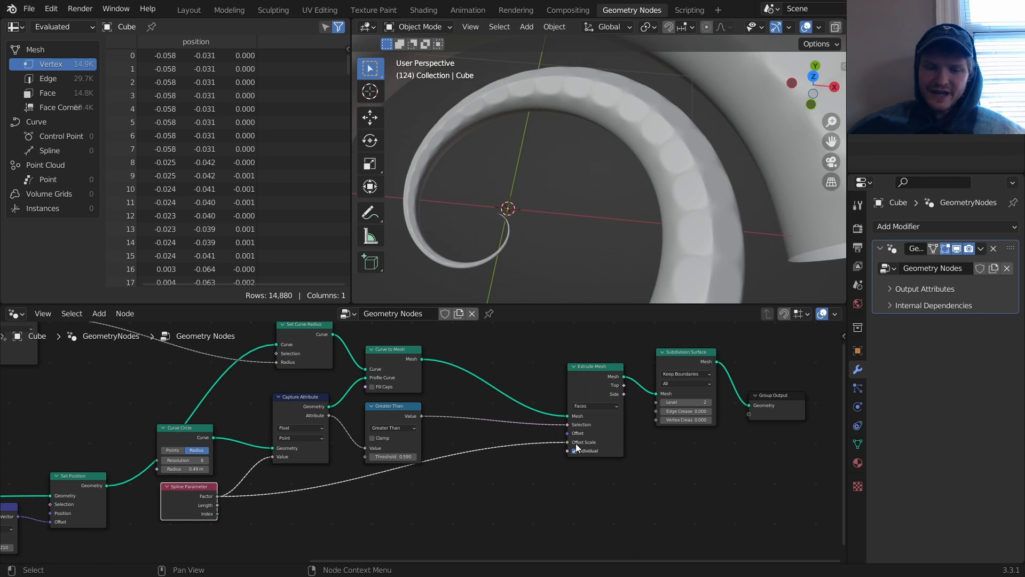
scroll(605, 157, "down", 5)
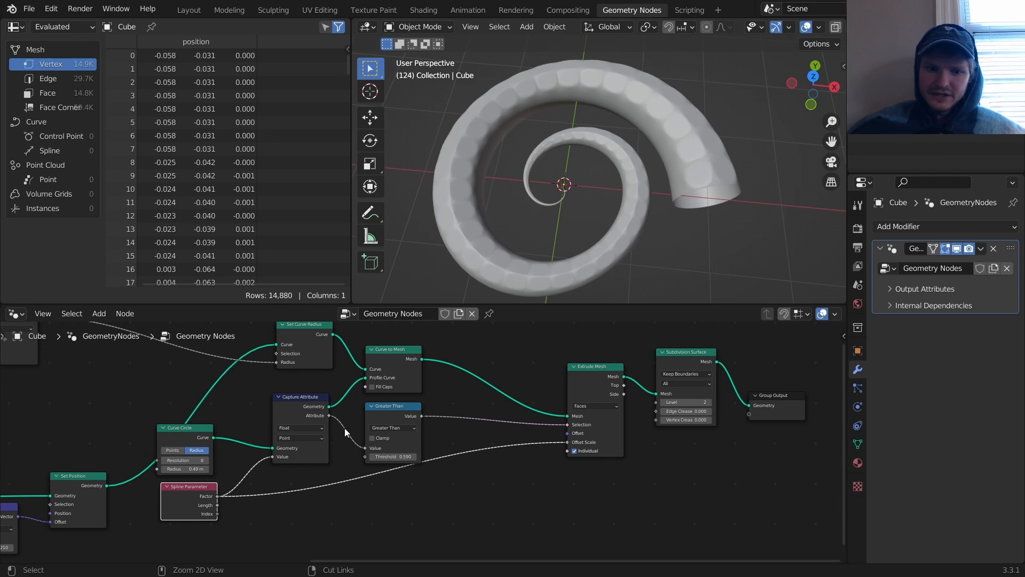
key("ctrl+z")
Try driving Extrude Mesh's Offset Scale with the captured Attribute, inspect the suckers and undo the link.
left_click_drag(329, 415, 577, 446)
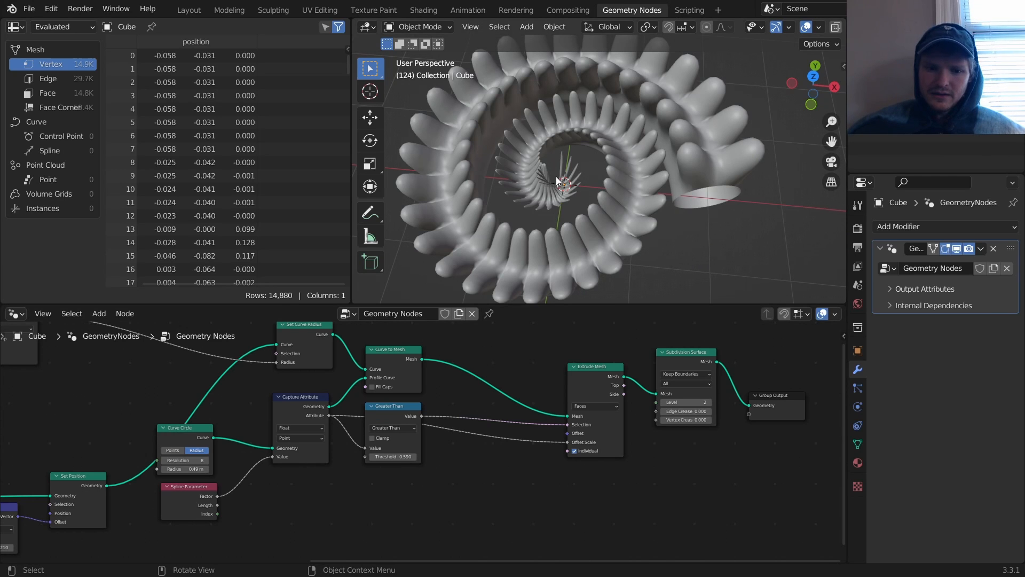
middle_click_drag(648, 159, 692, 102)
key("ctrl+z")
Add a Normal node feeding Extrude Mesh's Offset input and place it below the Greater Than node.
scroll(569, 437, "up", 4)
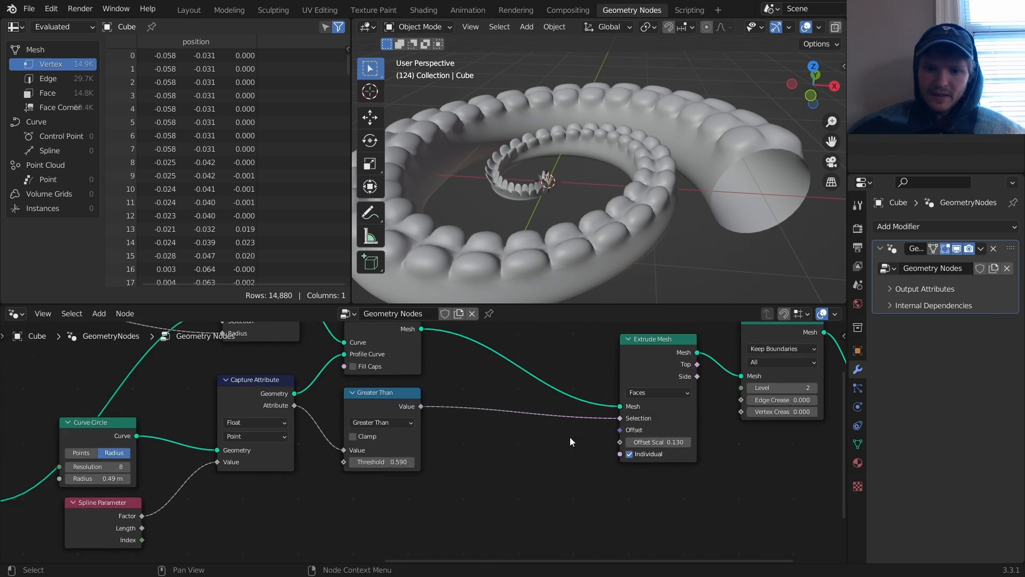
middle_click_drag(626, 414, 559, 445)
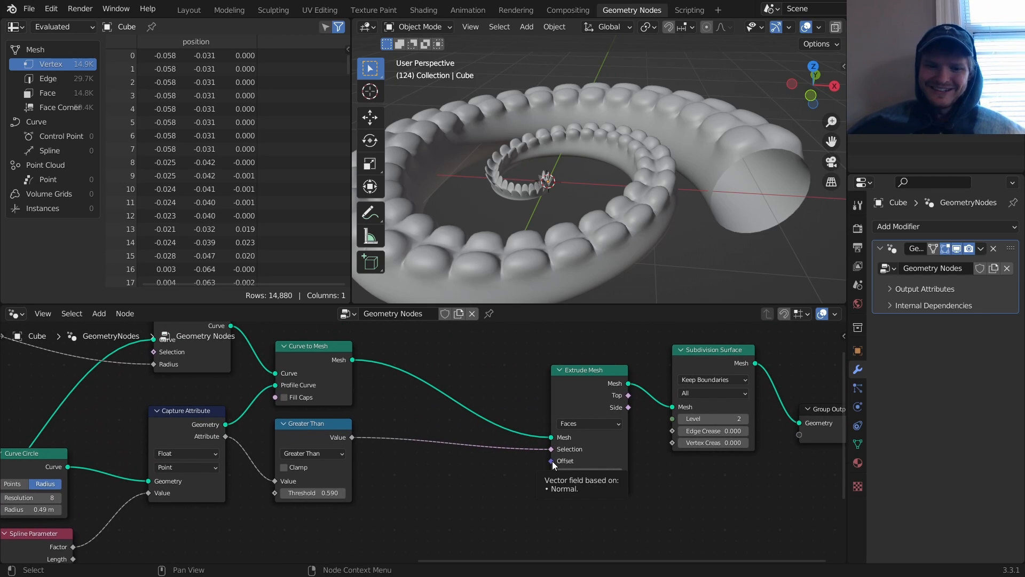
left_click_drag(551, 460, 459, 485)
type("nor")
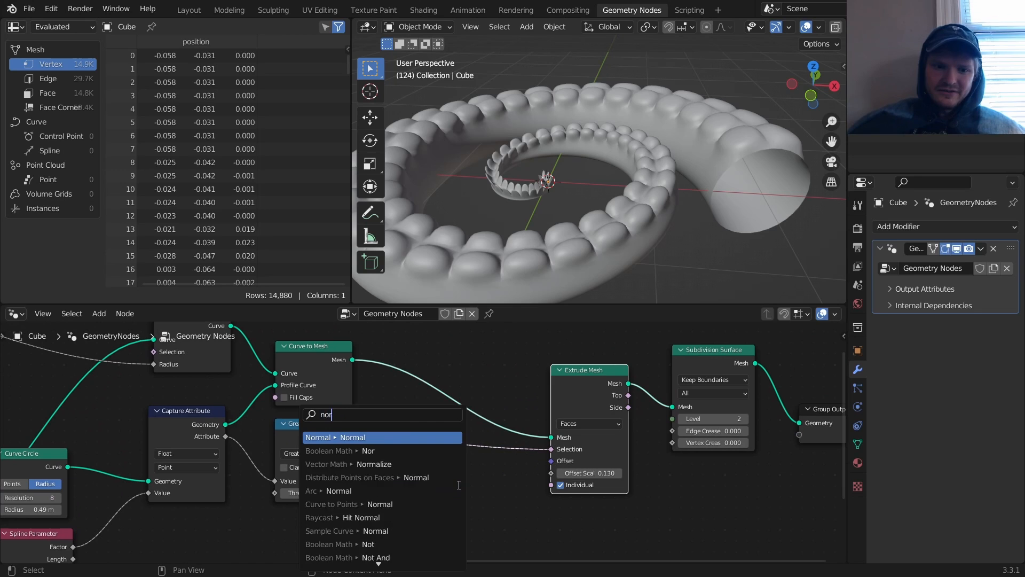
key("Return")
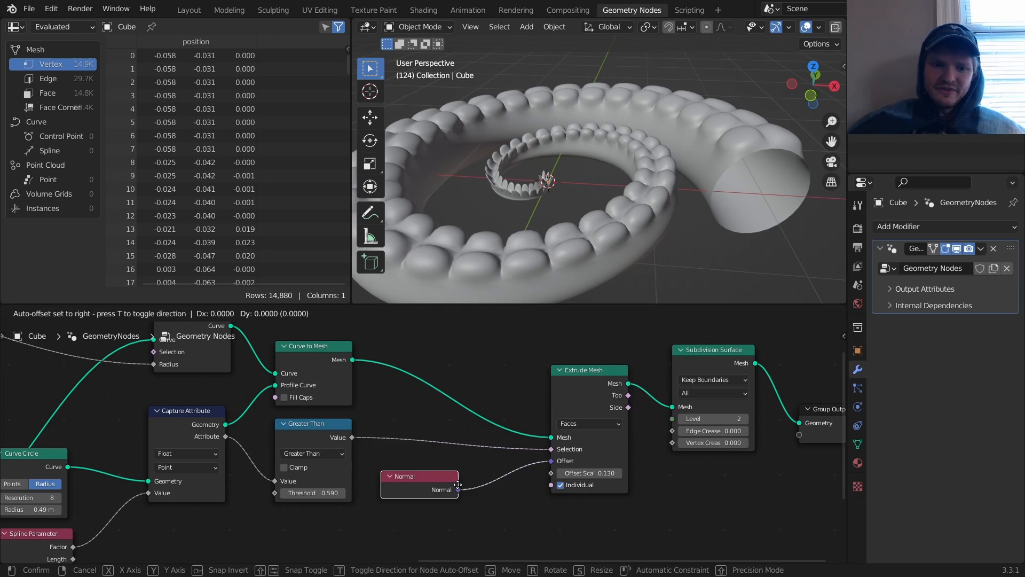
left_click(328, 527)
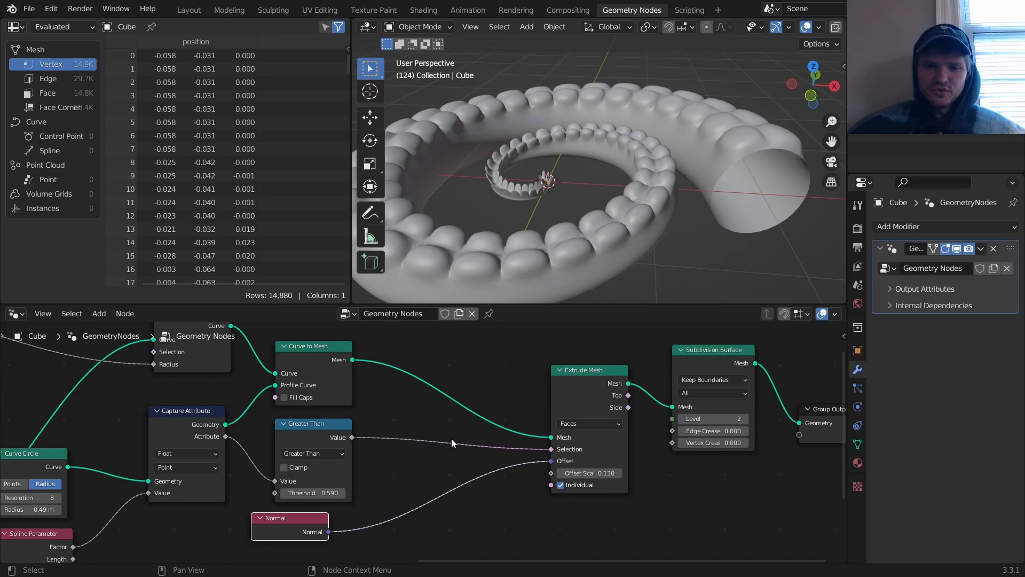
Insert a Vector Math node set to Scale between the Normal node and Extrude Mesh's Offset.
key("shift+a")
left_click(398, 288)
type("vec")
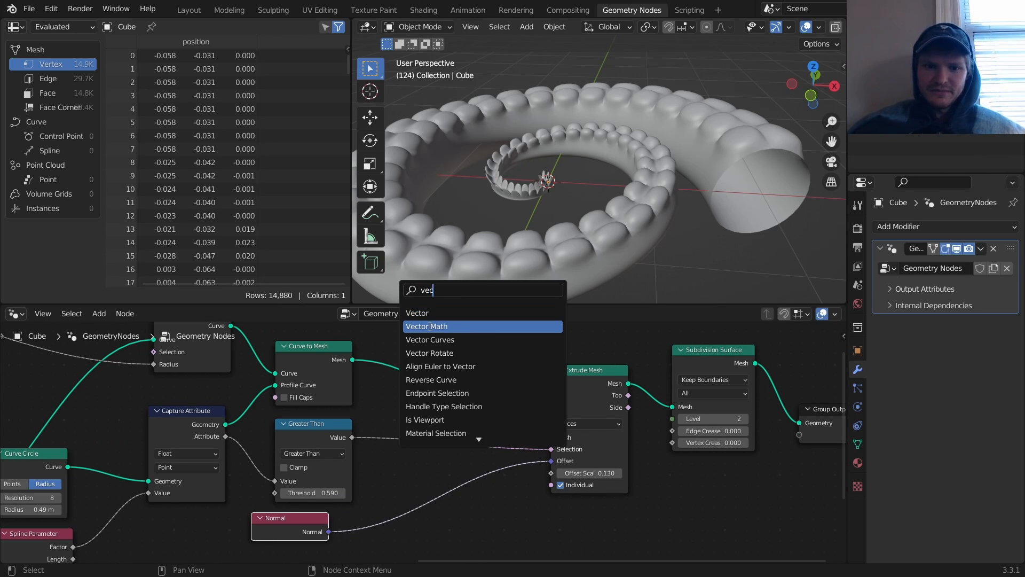
left_click(423, 326)
left_click(428, 482)
left_click(429, 480)
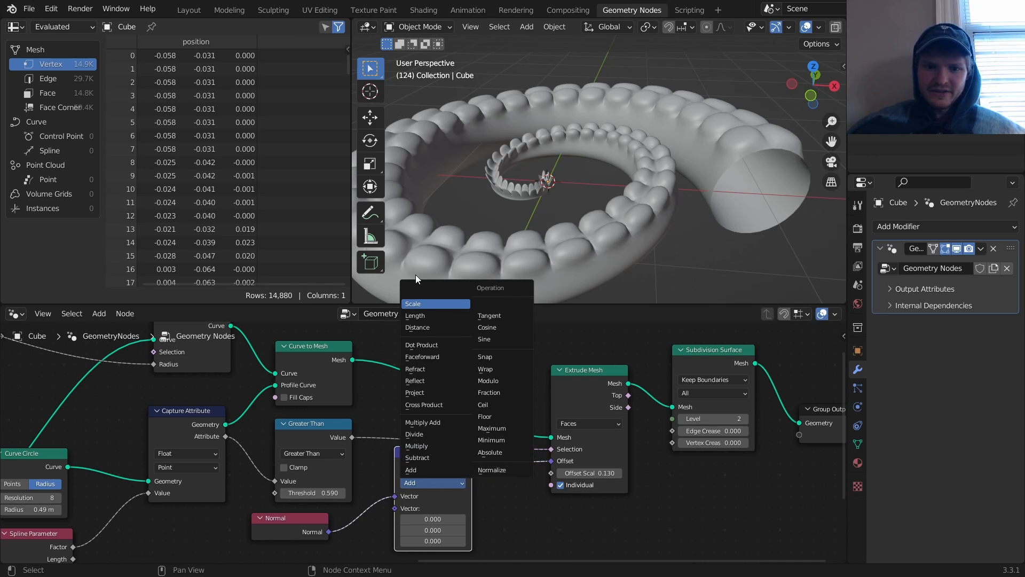
left_click(413, 303)
Connect the captured Attribute to the Scale node's Scale input, and move the Scale and Normal nodes clear of Greater Than.
middle_click_drag(229, 443, 274, 424)
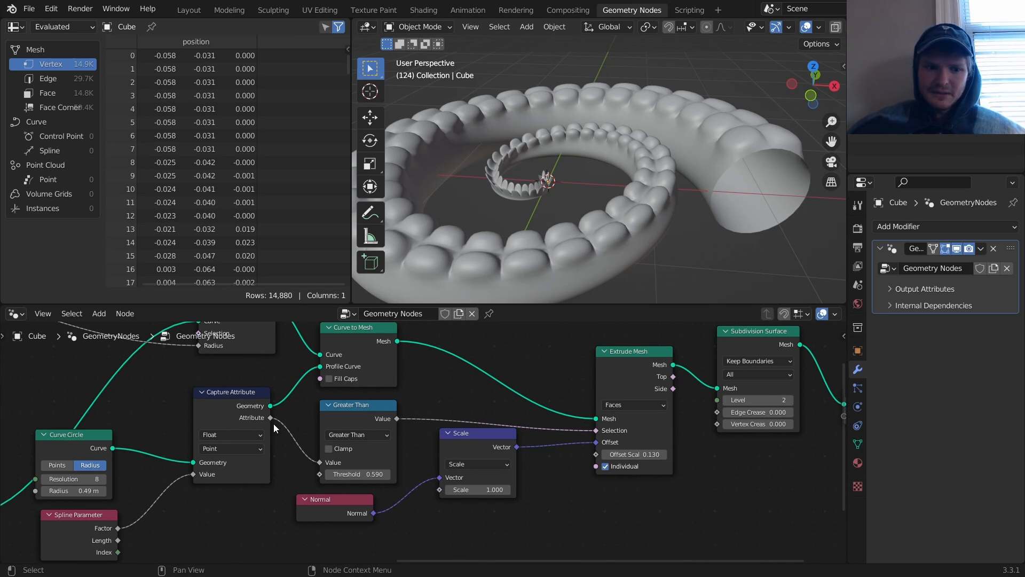
left_click_drag(274, 424, 309, 458)
left_click_drag(271, 417, 438, 490)
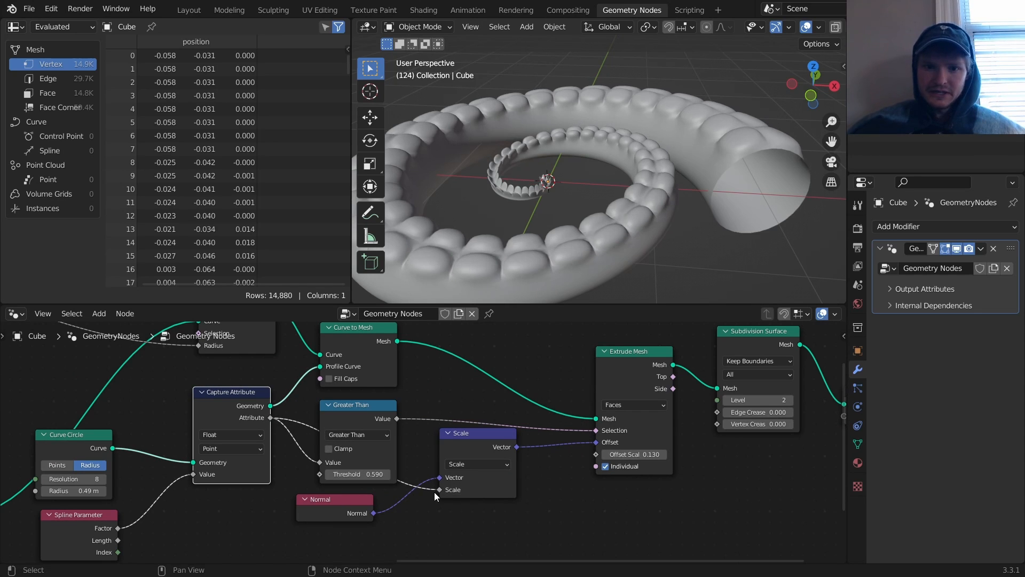
middle_click_drag(747, 181, 723, 116)
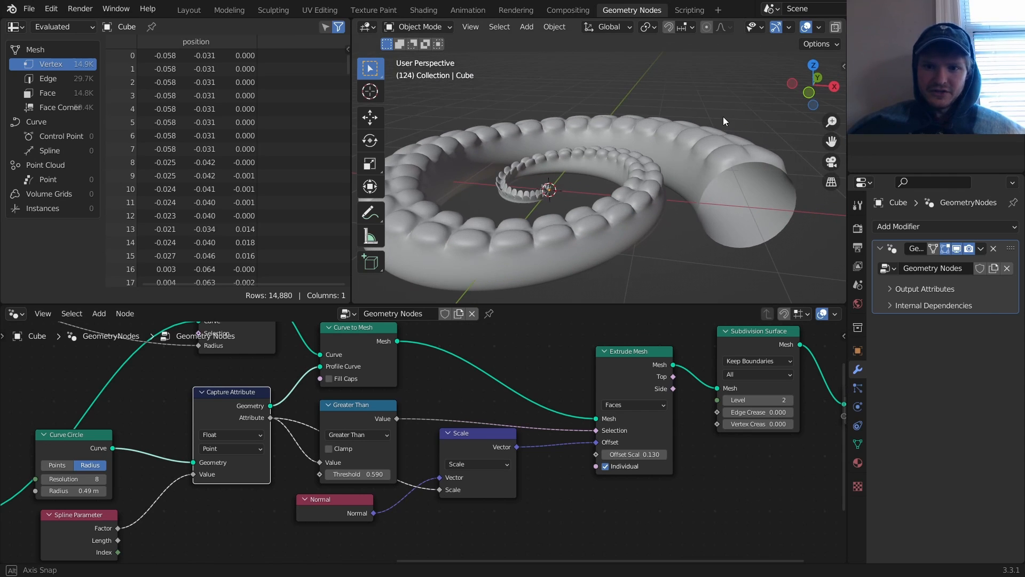
scroll(423, 443, "down", 3)
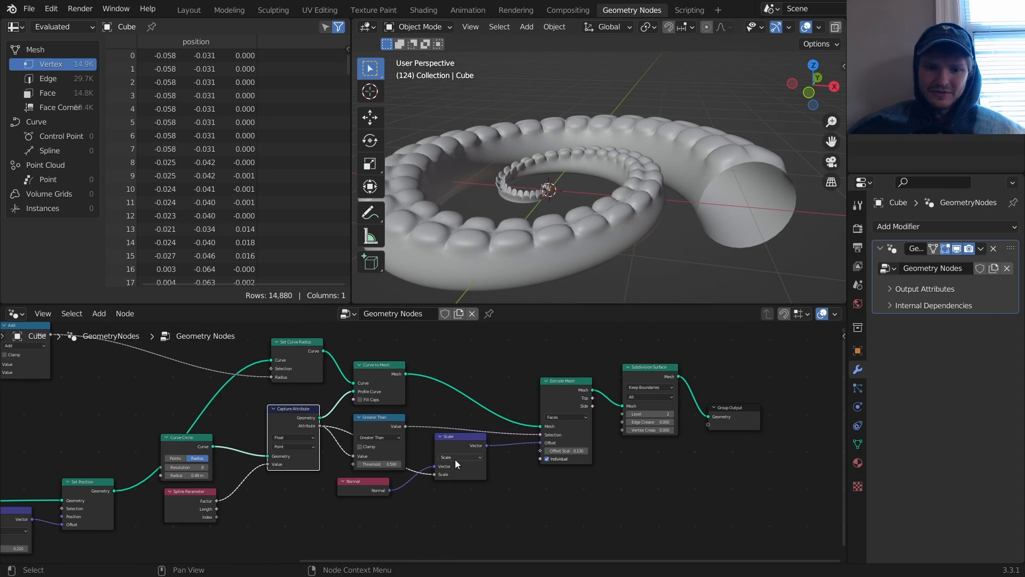
left_click_drag(454, 459, 480, 489)
left_click_drag(360, 479, 312, 522)
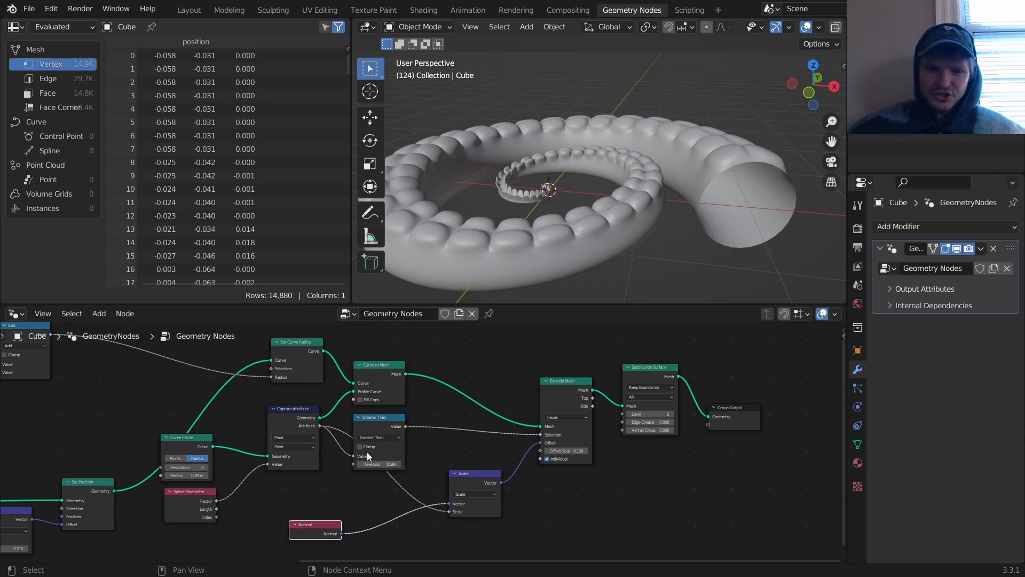
Insert a copy of the Greater Than node before the Scale input, changed to Subtract with a first value of 1.
left_click(382, 416)
key("shift+d")
left_click(396, 479)
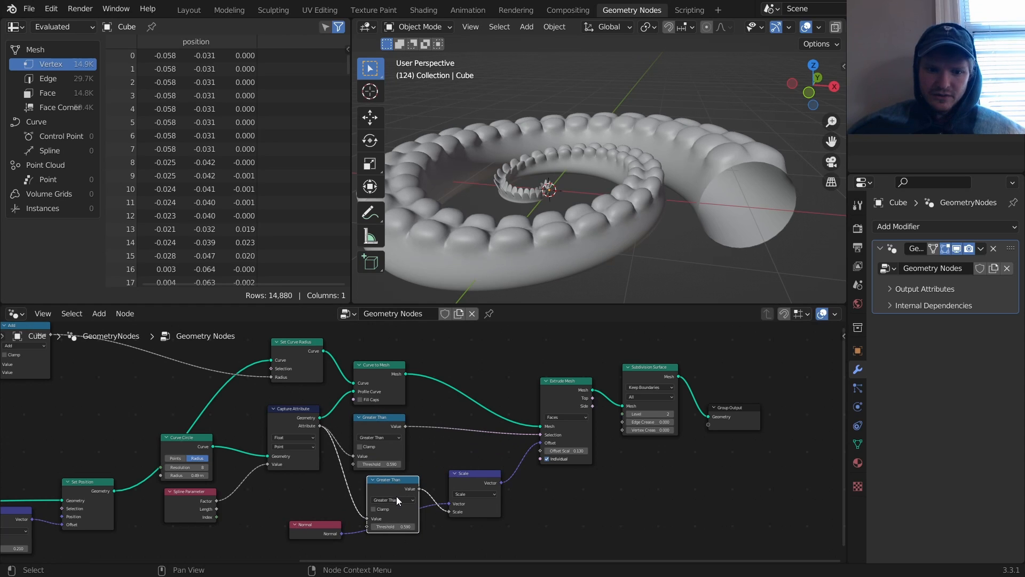
left_click(396, 497)
key("s")
key("alt+s")
left_click(394, 518)
type("1")
key("Return")
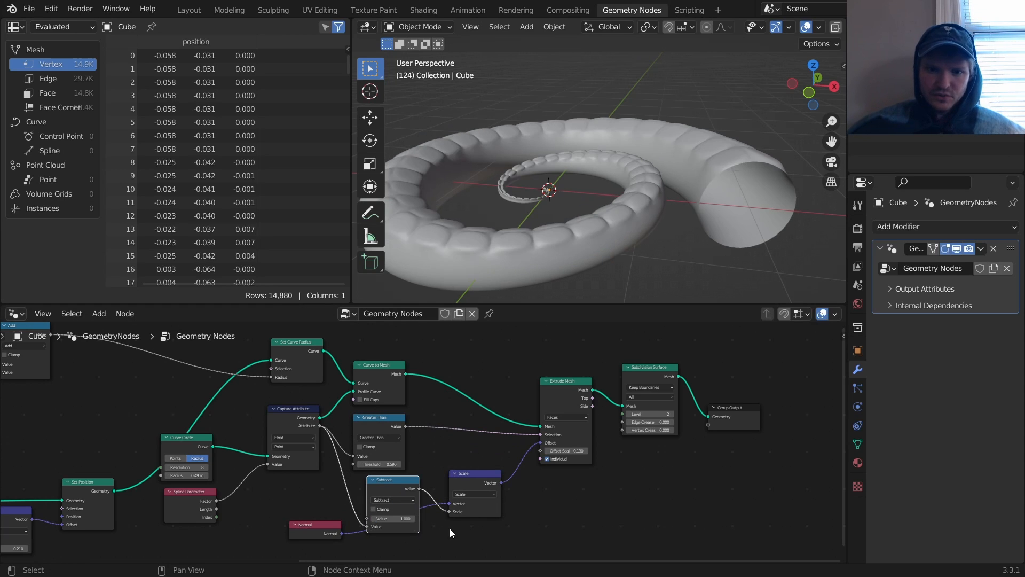
Insert a copy of the Subtract node between Subtract and Scale, changed to Multiply with a value of 2.980.
middle_click_drag(699, 193, 668, 176)
scroll(527, 459, "up", 3)
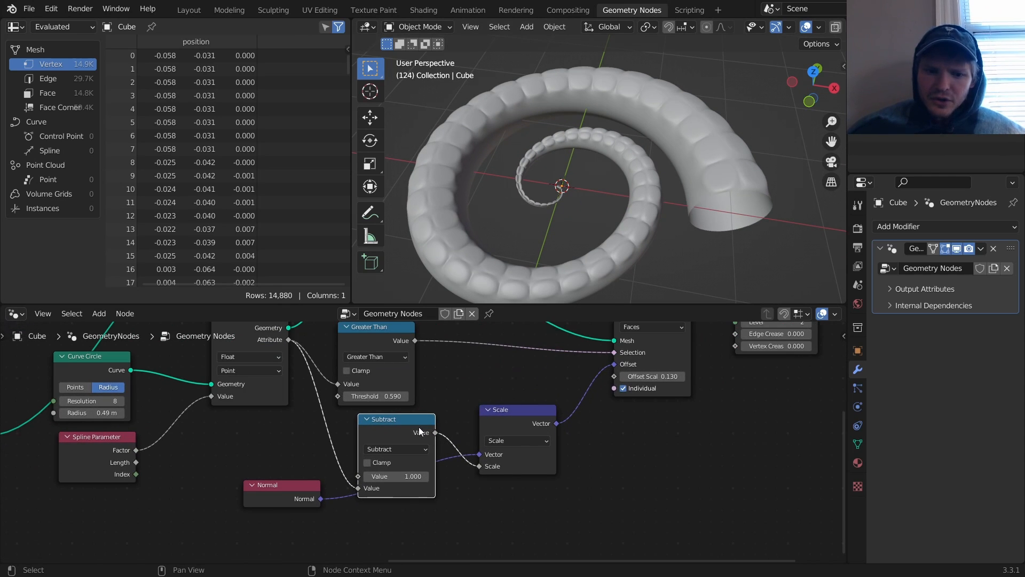
key("shift+d")
left_click(483, 428)
left_click(499, 445)
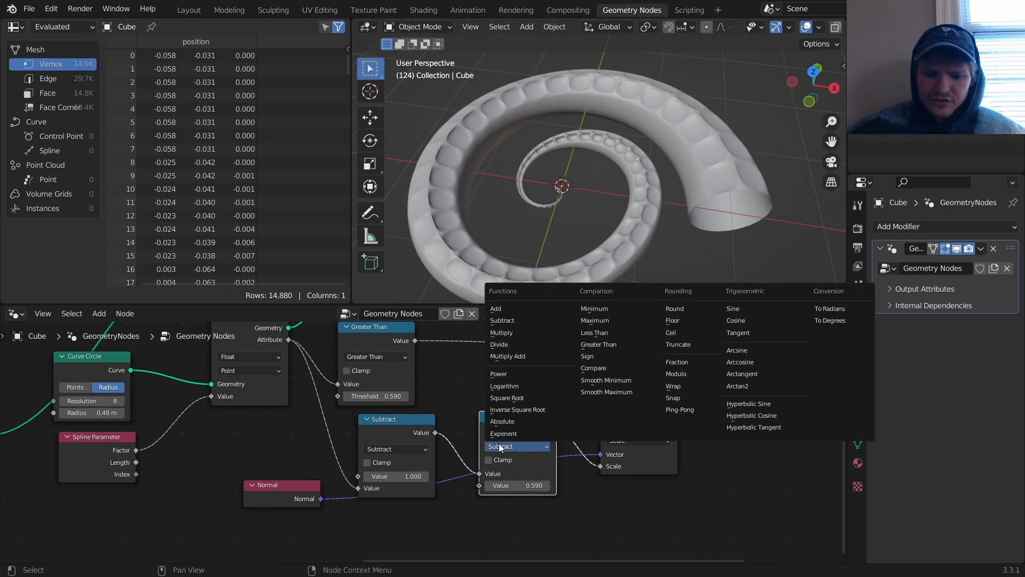
key("m")
left_click_drag(515, 486, 582, 485)
scroll(593, 190, "up", 5)
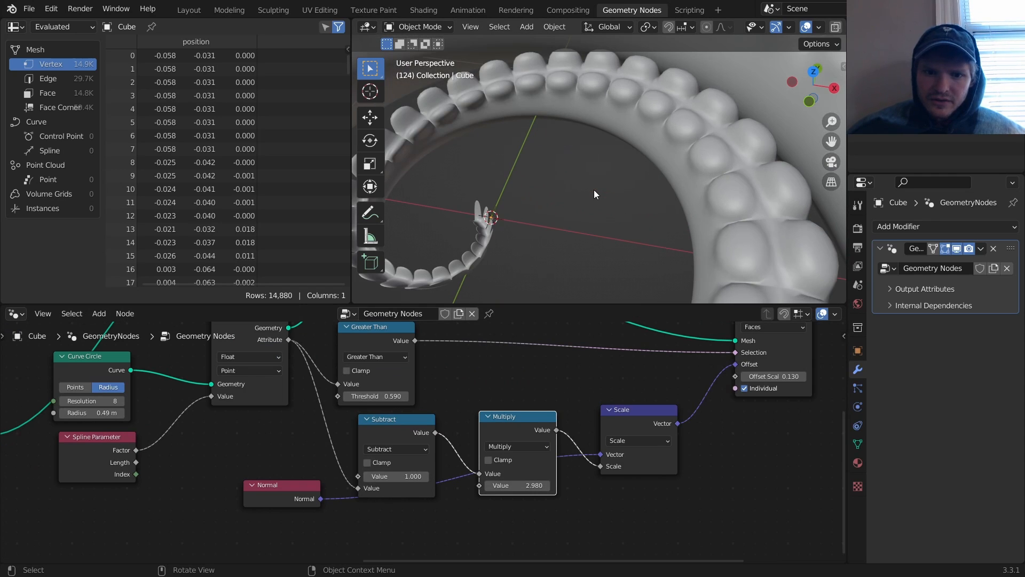
Remove the Multiply and Subtract nodes while keeping the captured Attribute linked to the Scale input.
middle_click_drag(496, 417, 521, 463)
key("ctrl+x")
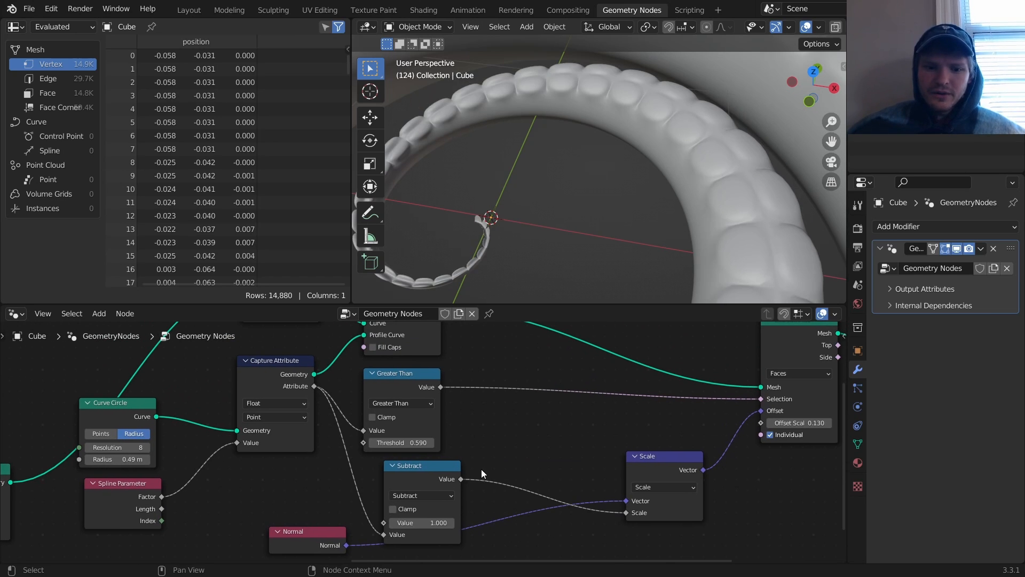
left_click(439, 482)
key("ctrl+x")
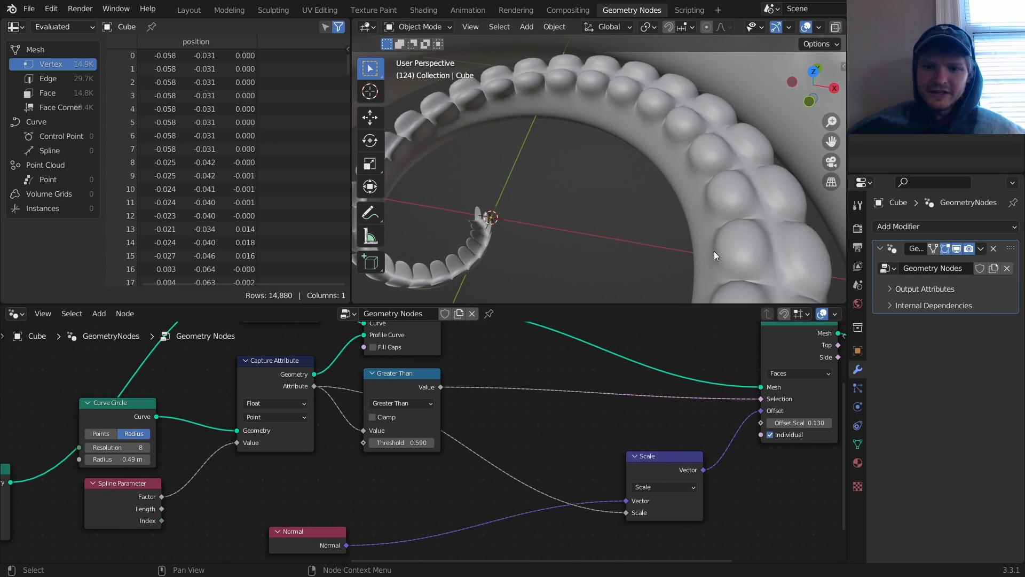
Duplicate the Capture Attribute node and insert the copy between Set Curve Radius and Curve to Mesh.
scroll(730, 184, "down", 5)
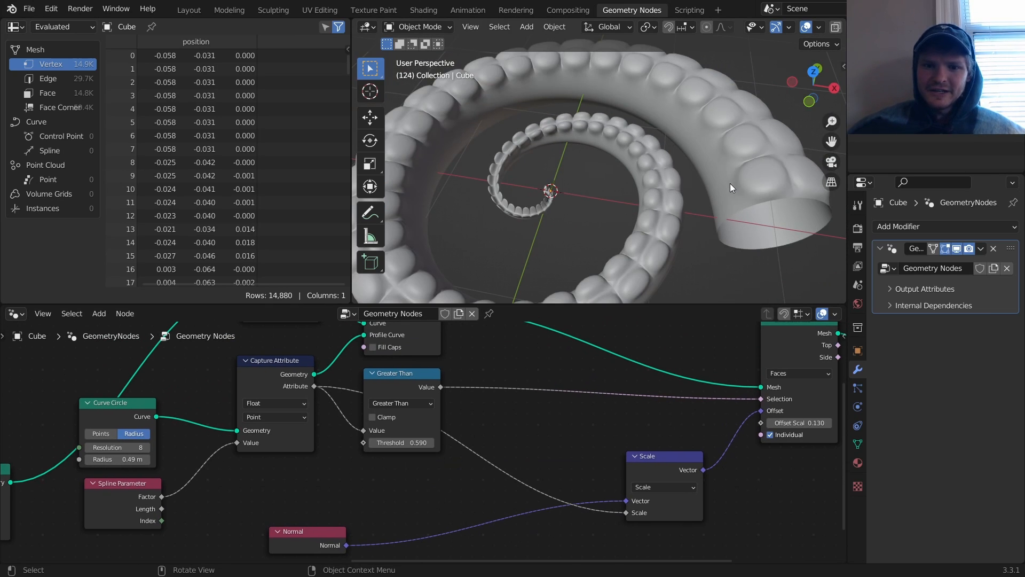
scroll(469, 216, "up", 5)
middle_click_drag(468, 217, 600, 223, "shift")
scroll(614, 203, "down", 3)
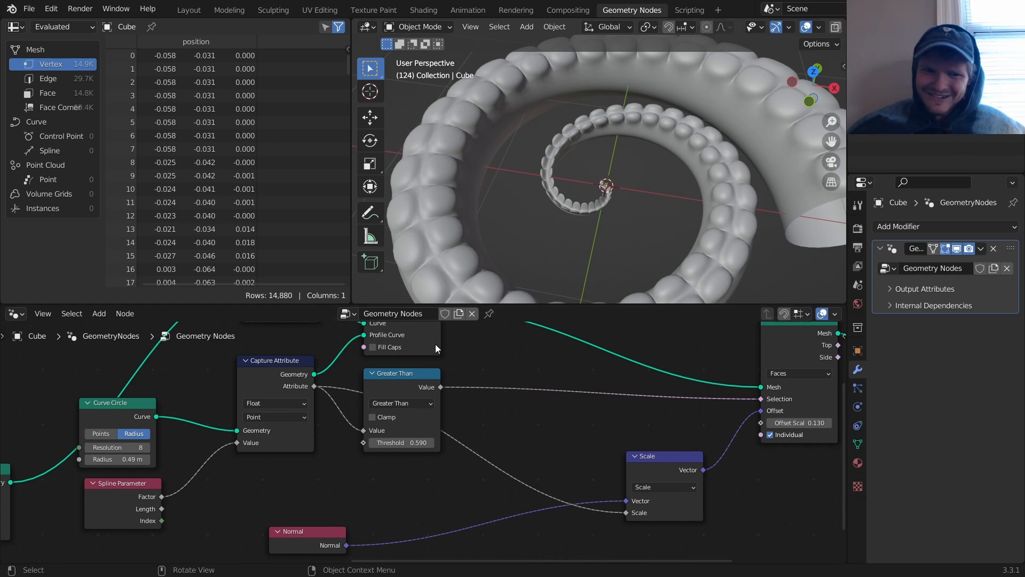
middle_click_drag(436, 344, 503, 431)
scroll(419, 433, "down", 1)
left_click(355, 446)
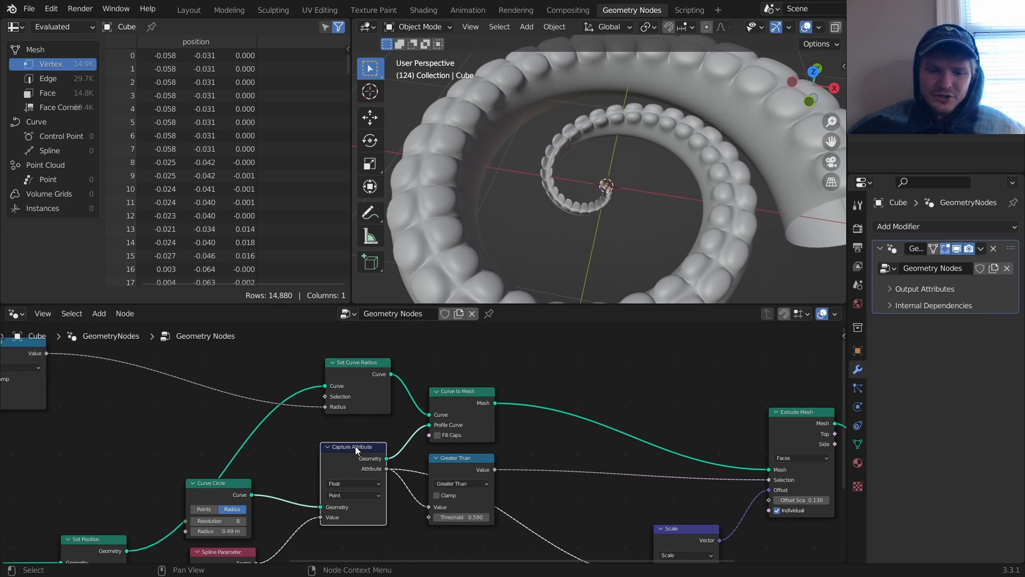
key("shift+d")
left_click(462, 378)
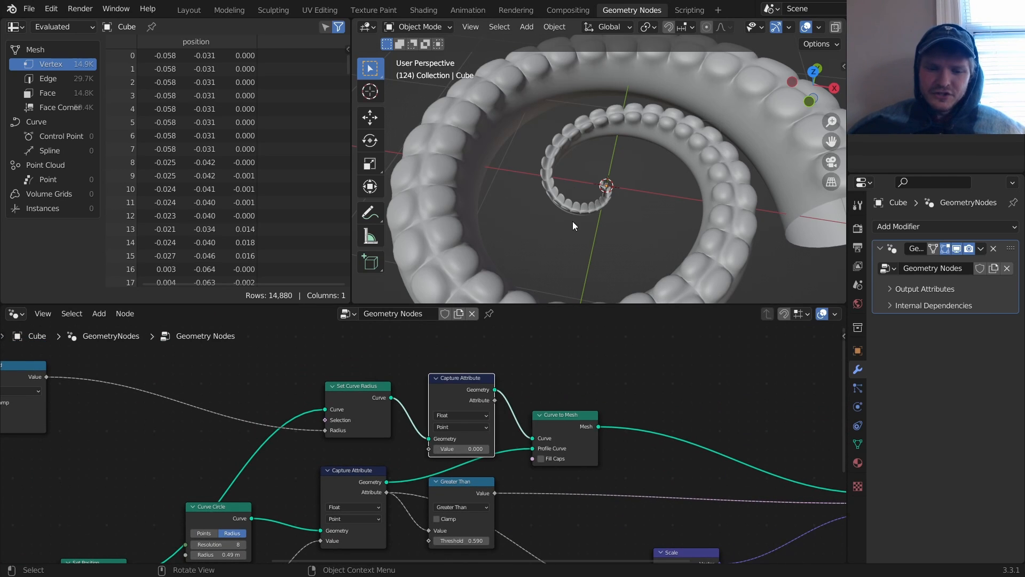
Feed the Spline Parameter's Factor into the new Capture Attribute's Value and connect its Attribute to Extrude Mesh's Offset Scale.
scroll(426, 447, "down", 1)
middle_click_drag(409, 456, 401, 413)
right_click_drag(267, 532, 445, 381, "alt")
middle_click_drag(484, 365, 402, 372)
left_click_drag(395, 371, 717, 476)
scroll(715, 149, "down", 5)
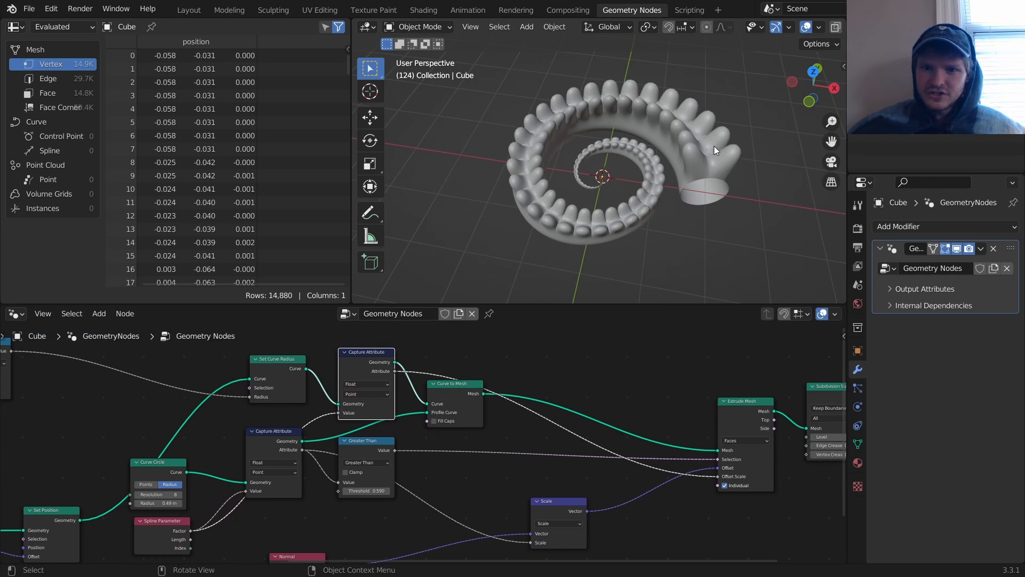
Insert a copy of the Greater Than node before Extrude Mesh's Offset Scale, changed to Multiply with a value of 0.220.
scroll(642, 382, "up", 3)
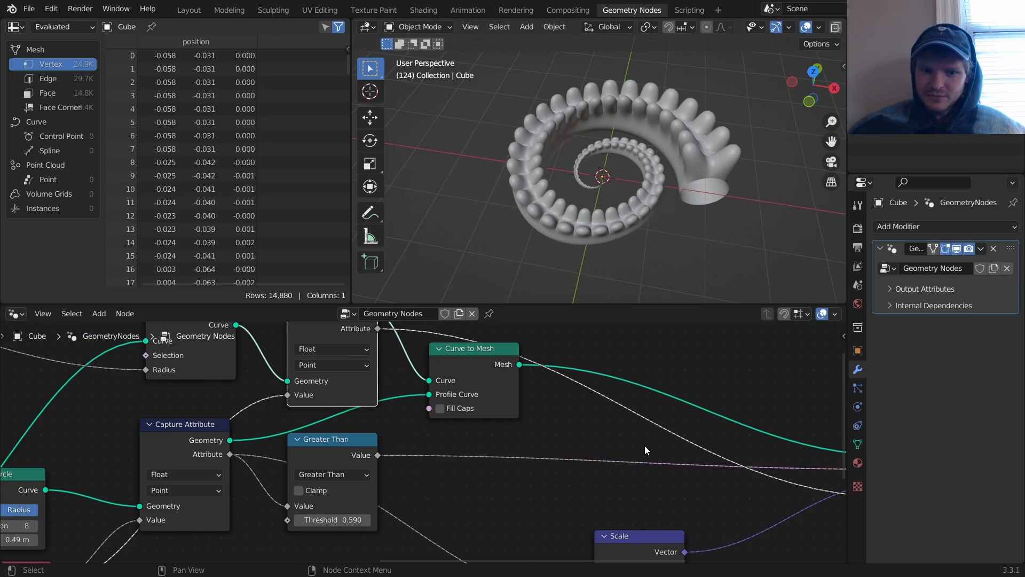
key("shift+d")
left_click(610, 393)
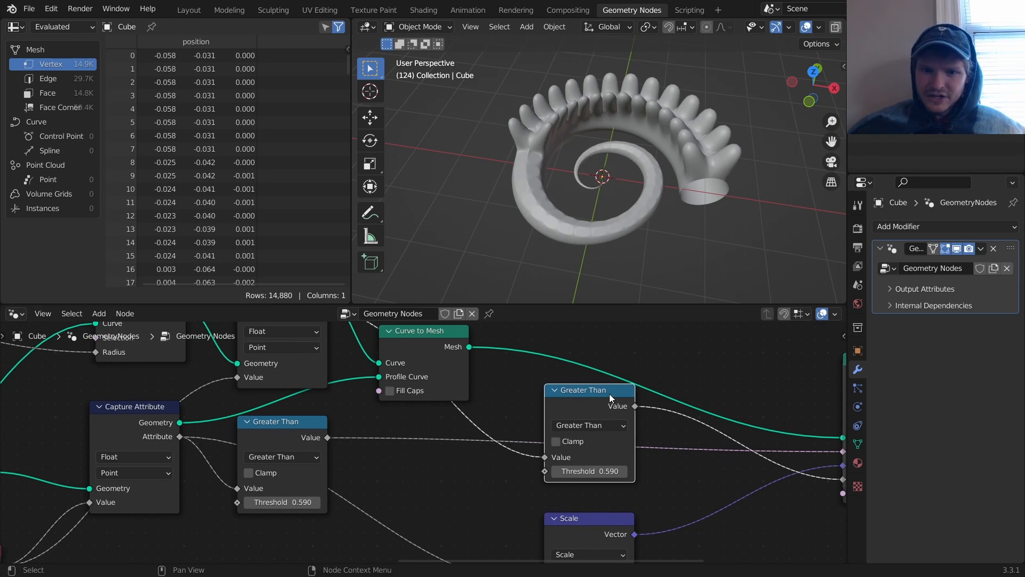
mouse_move(581, 470)
left_mouse_down("shift")
mouse_move(592, 471)
mouse_move(570, 470)
mouse_move(599, 472)
mouse_move(587, 472)
left_mouse_up("shift")
key("ctrl+z")
left_click(590, 425)
key("m")
scroll(589, 169, "up", 6)
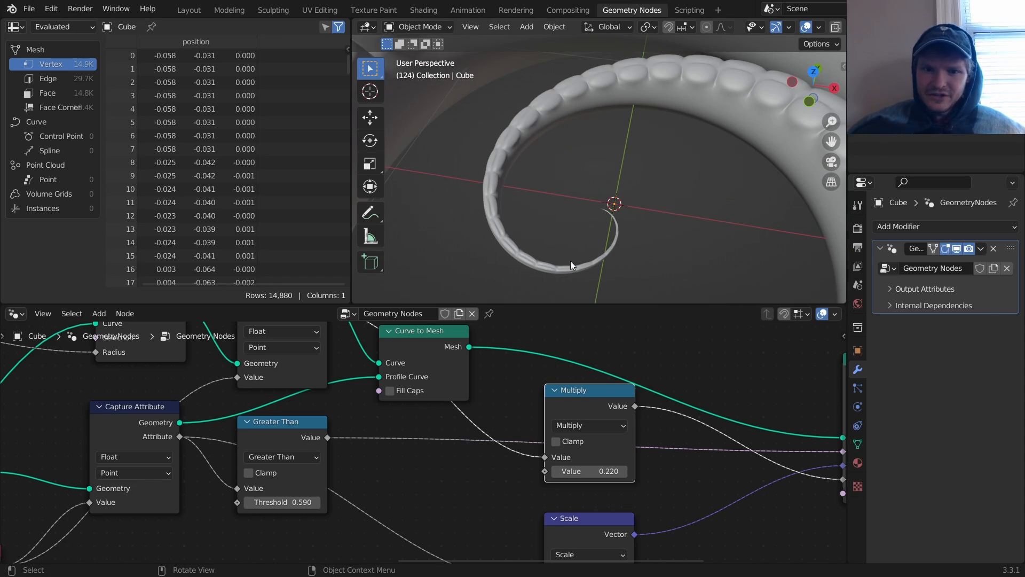
Move the Subdivision Surface and Group Output nodes farther from Extrude Mesh to make room between them.
middle_click_drag(692, 475, 454, 488)
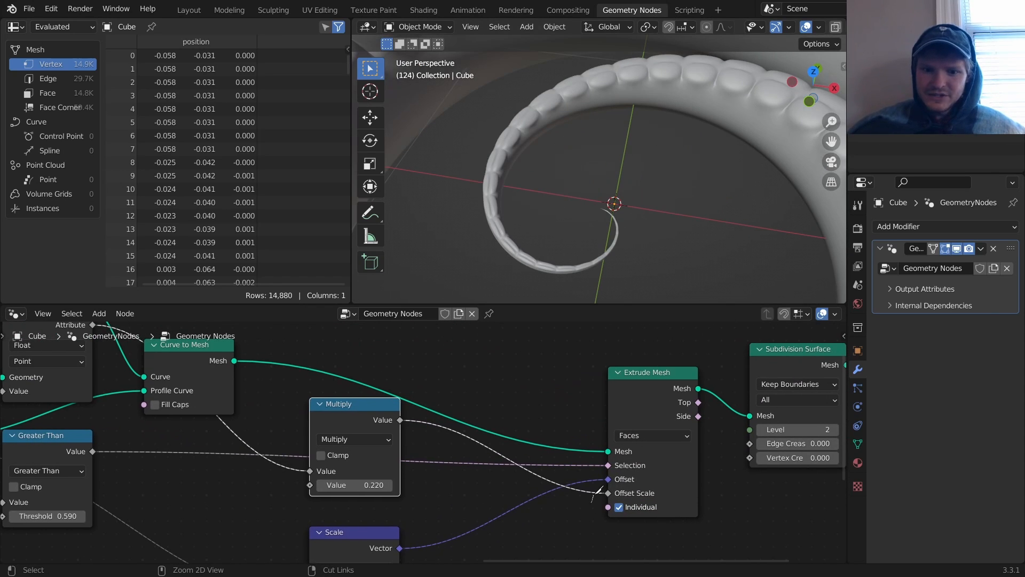
right_click_drag(591, 502, 592, 489, "ctrl")
key("ctrl+z")
scroll(625, 158, "down", 3)
middle_click_drag(730, 429, 327, 455)
left_click_drag(538, 515, 400, 402)
left_click(627, 412)
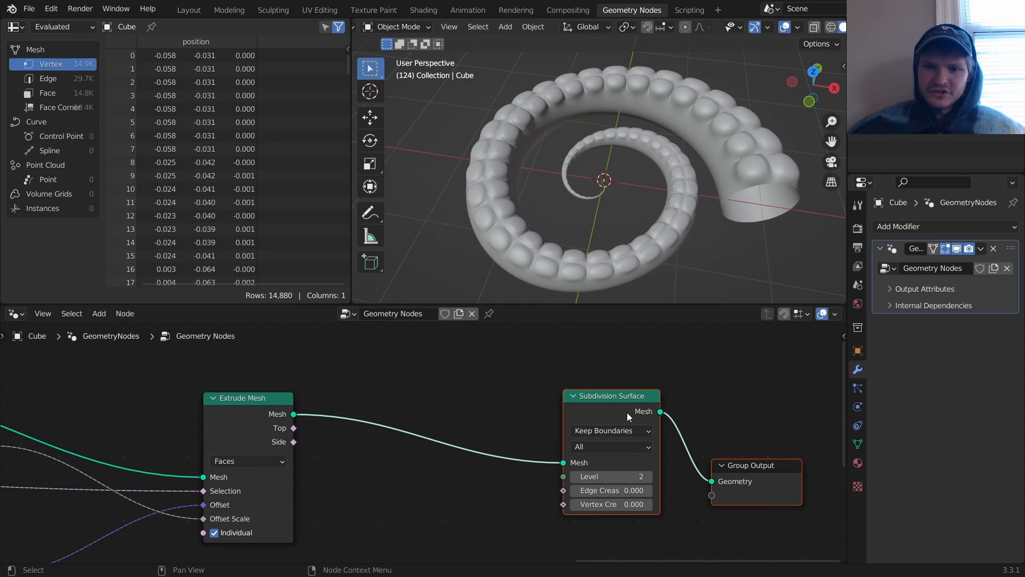
Mute the Subdivision Surface node to inspect the unsmoothed tentacle mesh, and unmute it again.
left_click(606, 408)
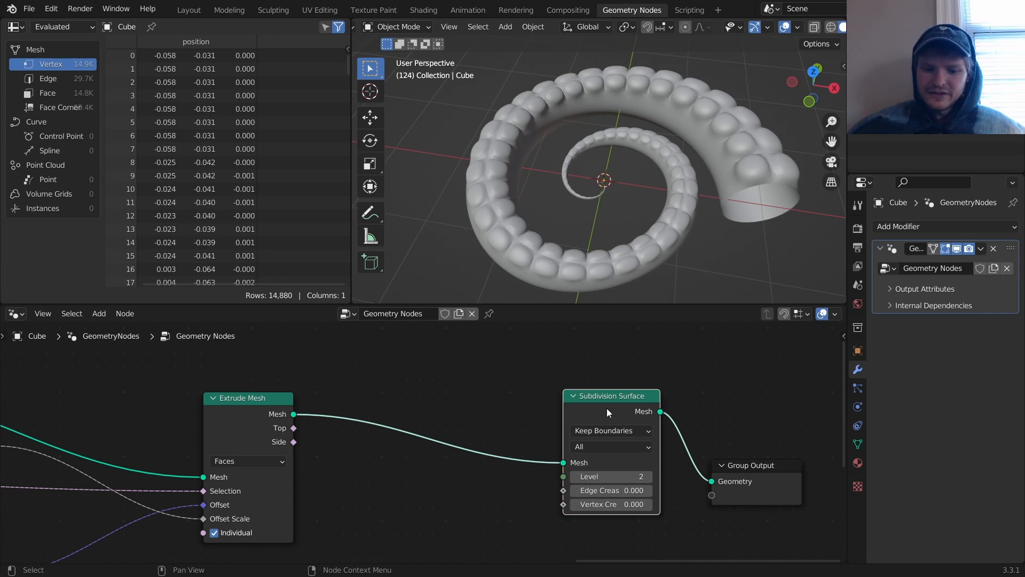
key("m")
middle_click_drag(746, 169, 733, 212)
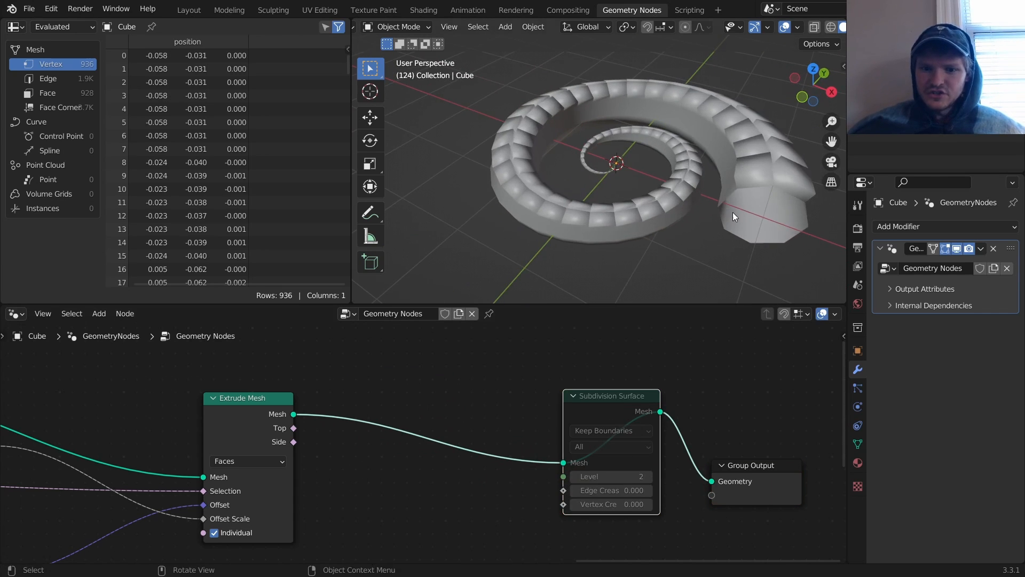
key("m")
Insert a Scale Elements node between Extrude Mesh and Subdivision Surface, with Extrude Mesh's Top linked to its Selection.
middle_click_drag(313, 428, 308, 426)
key("shift+a")
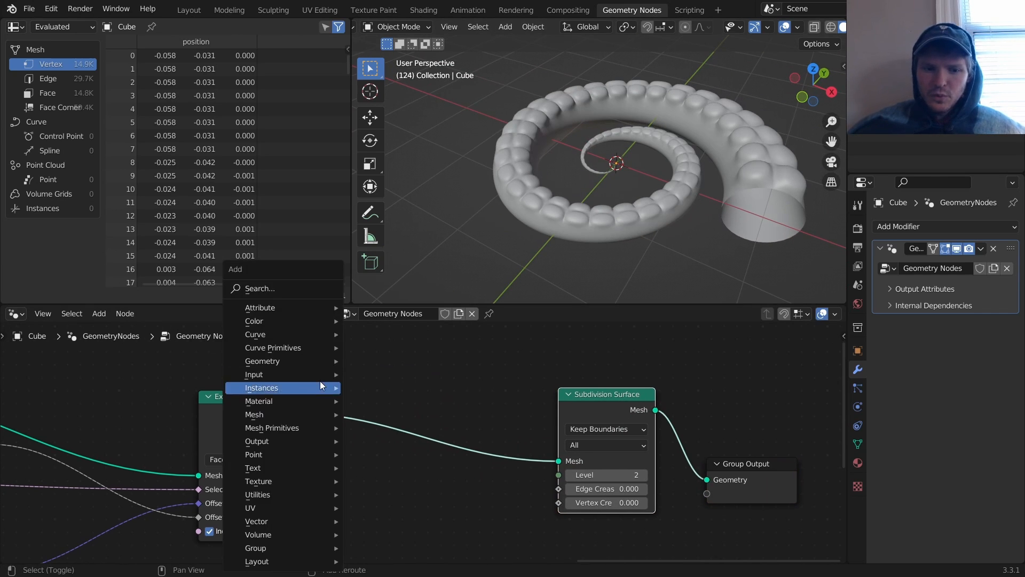
left_click(306, 288)
type("sca")
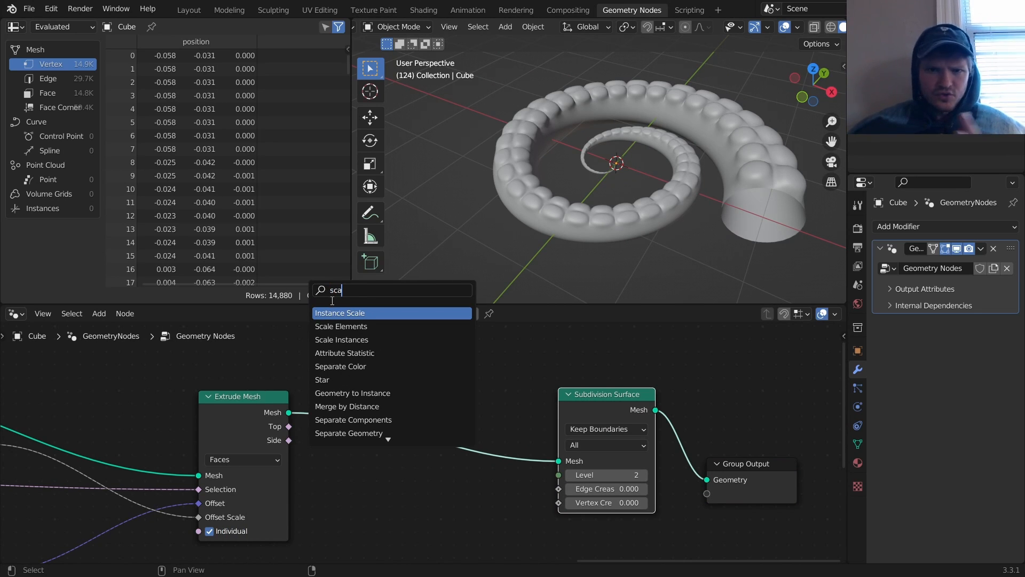
left_click(342, 326)
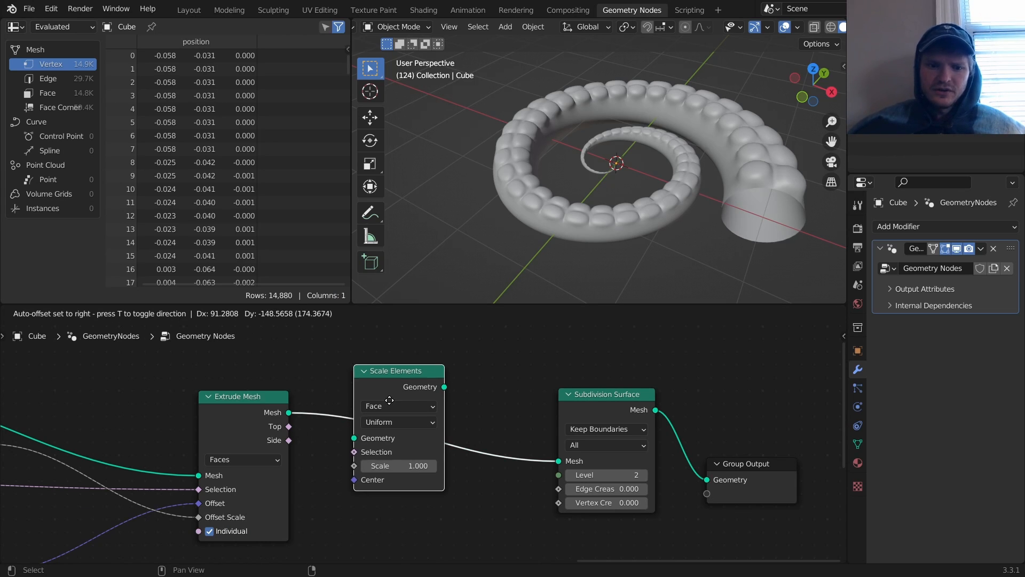
left_click(410, 409)
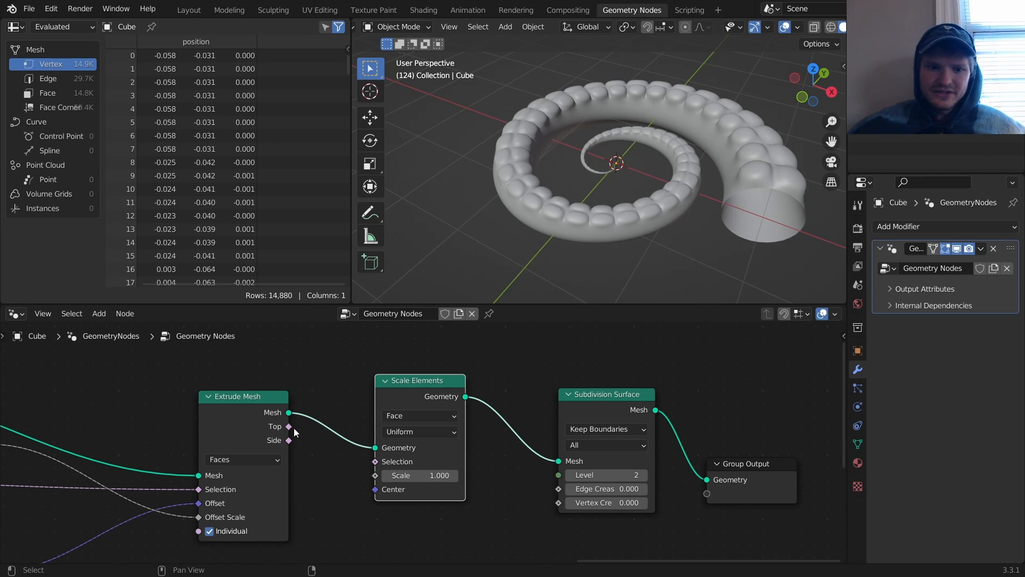
left_click_drag(290, 427, 410, 474)
key("ctrl+z")
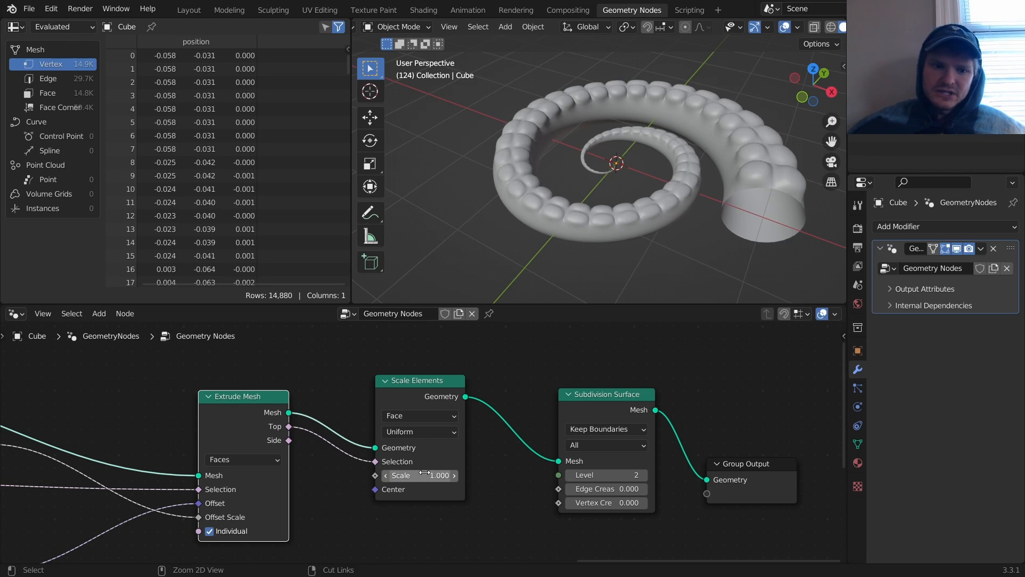
left_click(395, 376)
key("shift+d")
left_click(359, 352)
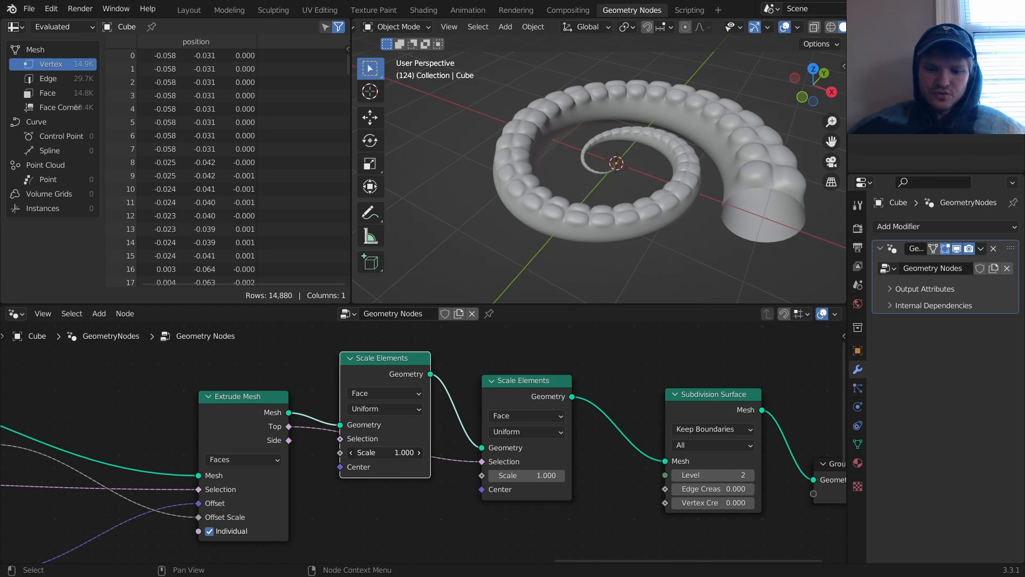
left_click(389, 452)
left_click(396, 365)
key("ctrl+x")
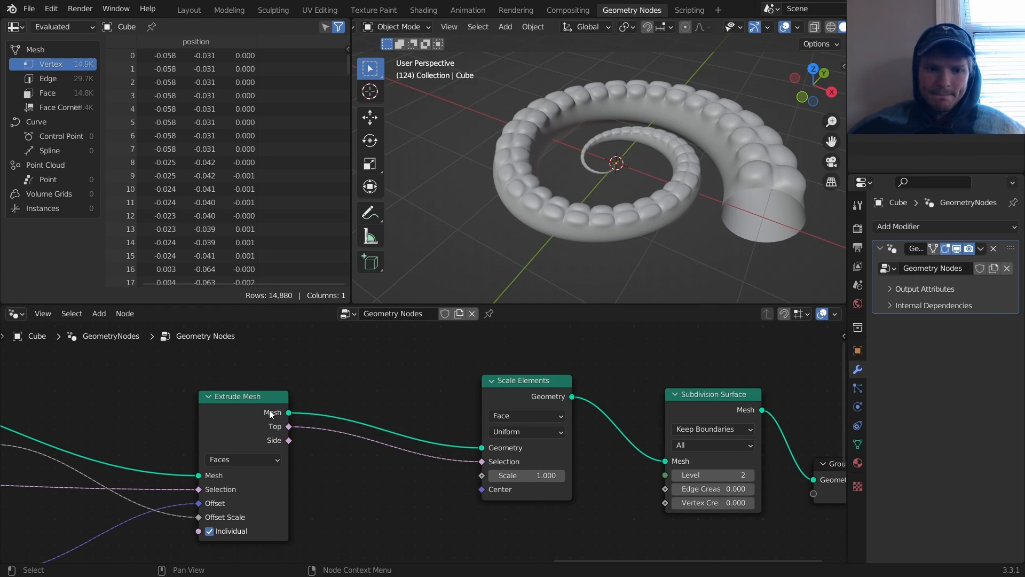
Insert a duplicate Extrude Mesh before Scale Elements with Offset Scale 0 and the first Extrude Mesh's Top as its Selection.
left_click(269, 409)
key("shift+d")
left_click(432, 388)
left_click(398, 496)
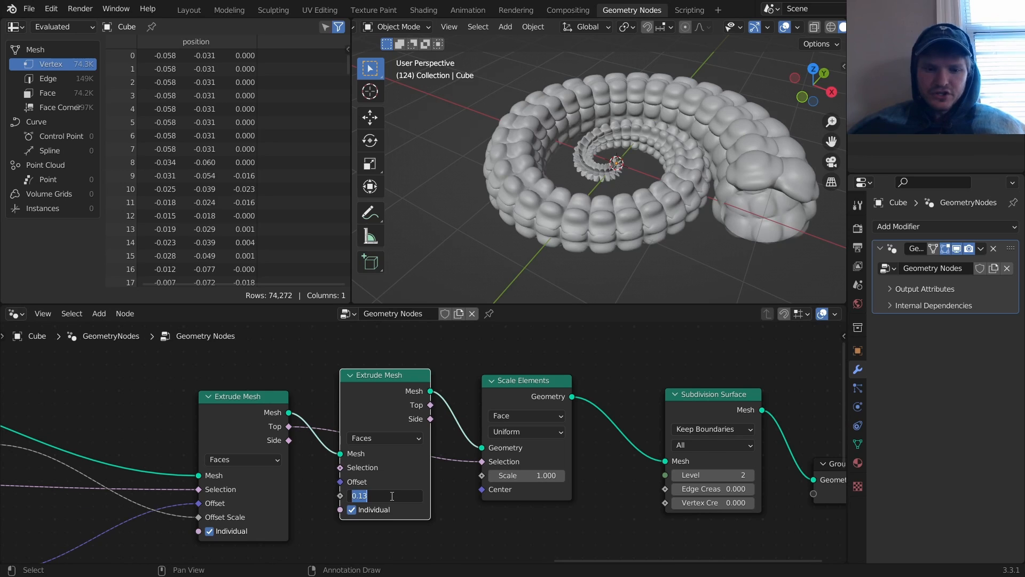
type("0")
key("Return")
left_click_drag(293, 431, 337, 469)
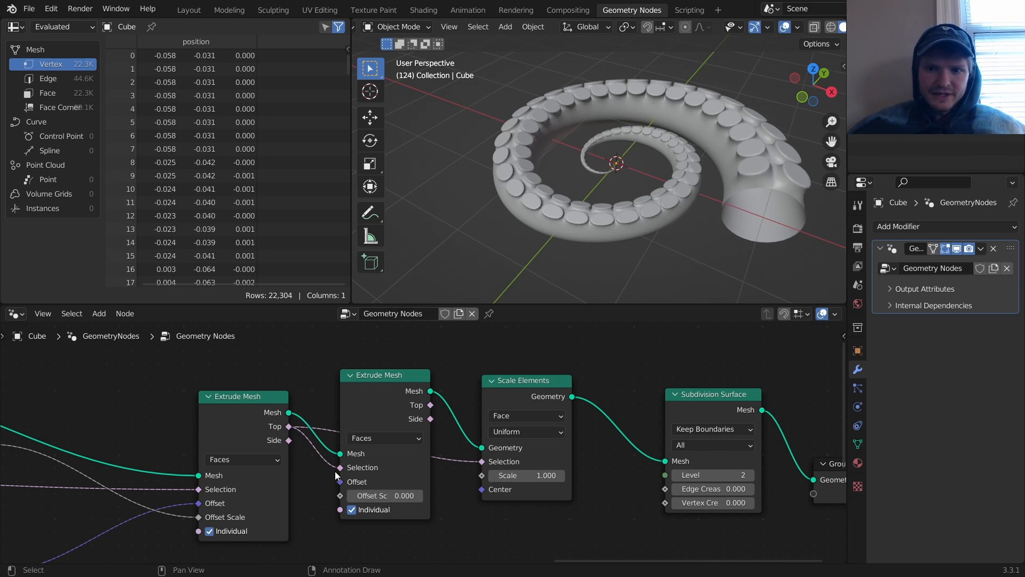
Set the Scale Elements node's Scale to 0.760 and inspect the suckers up close.
mouse_move(528, 475)
left_mouse_down()
mouse_move(493, 475)
mouse_move(533, 475)
left_mouse_up()
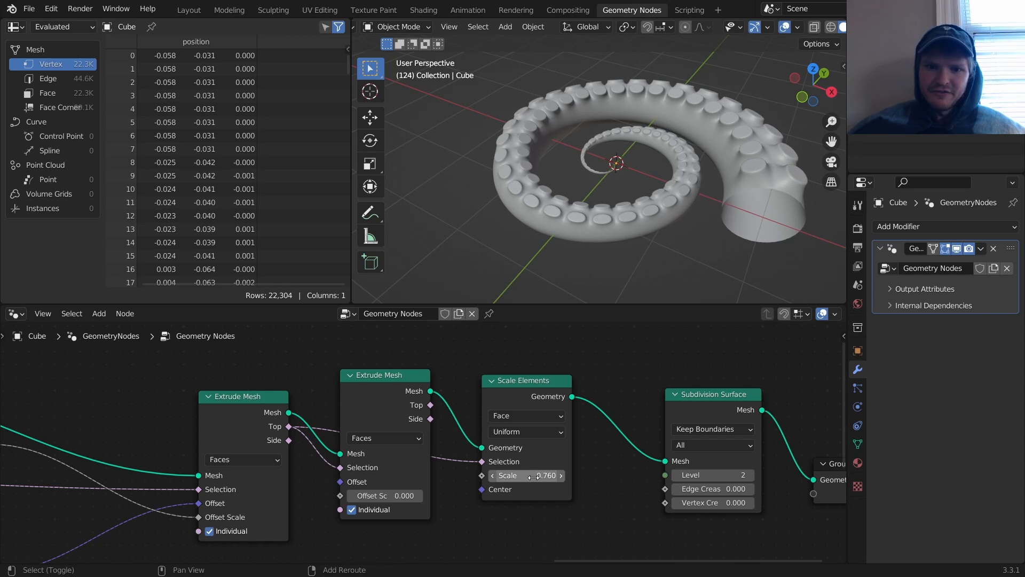
middle_click_drag(751, 140, 613, 158)
scroll(614, 158, "up", 3)
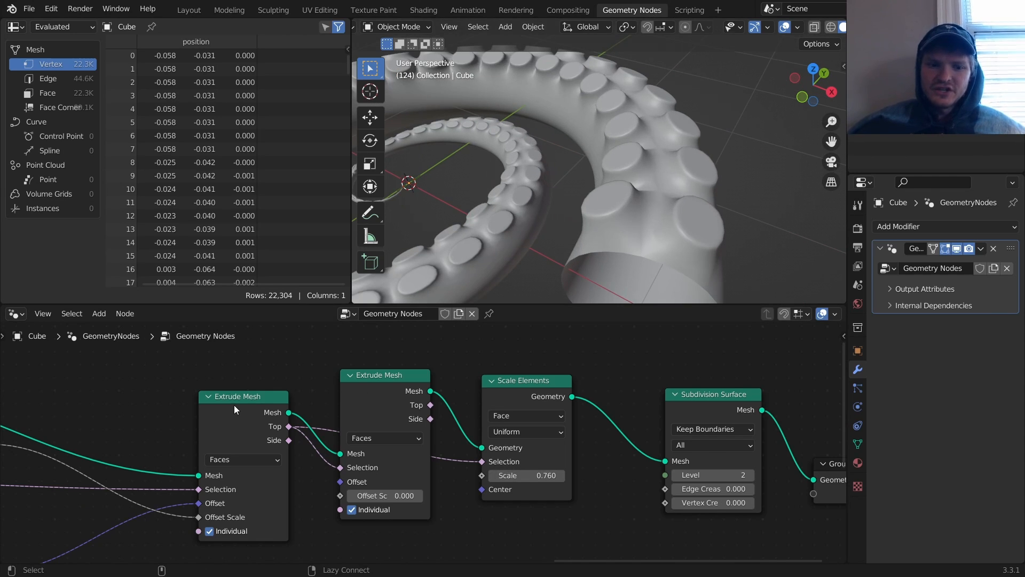
Preview the outputs of the first Extrude Mesh, second Extrude Mesh and Scale Elements nodes in turn to compare the sucker faces.
left_click(250, 406, "ctrl+shift")
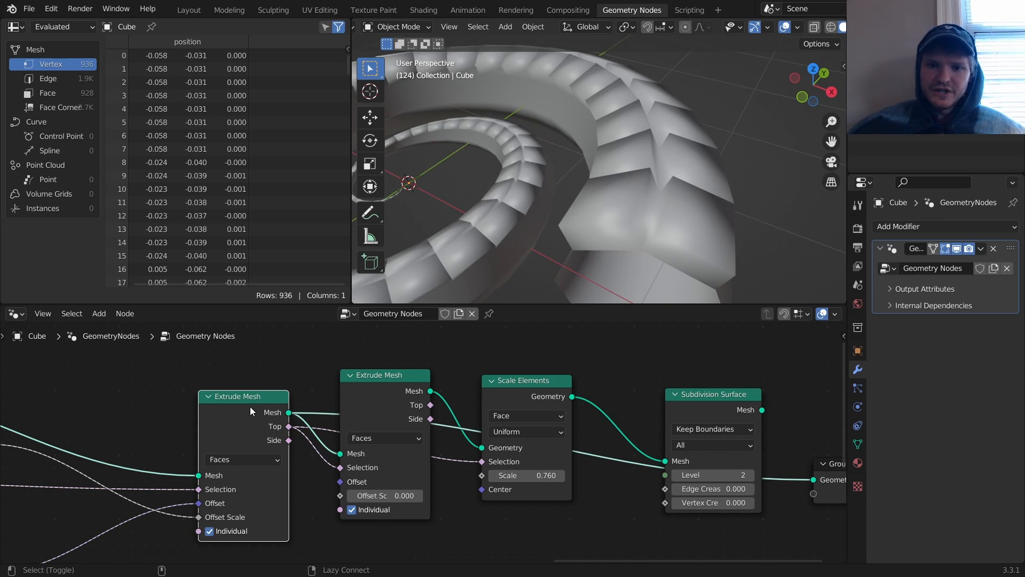
left_click(388, 387, "ctrl+shift")
scroll(631, 210, "up", 2)
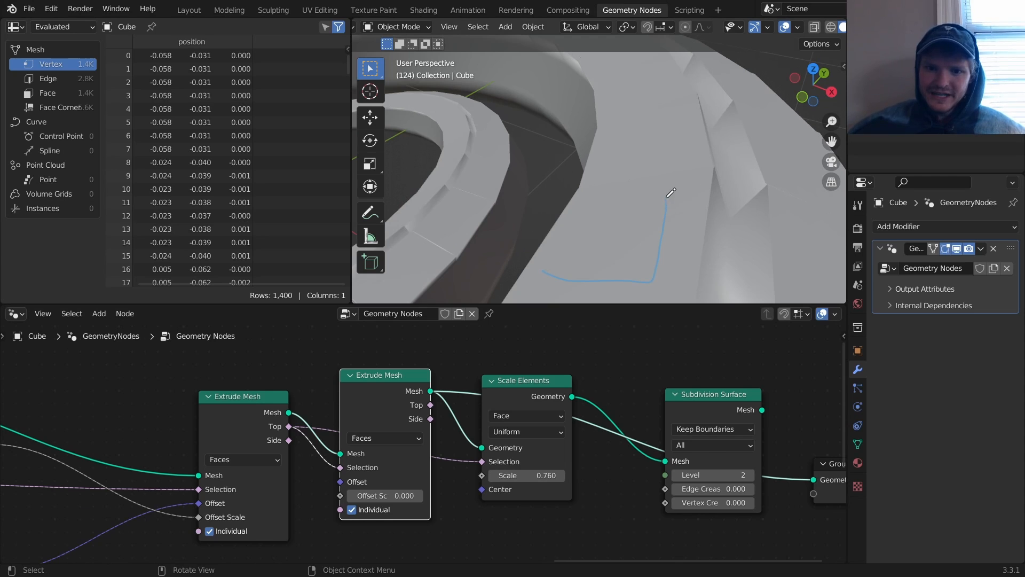
scroll(586, 265, "down", 2)
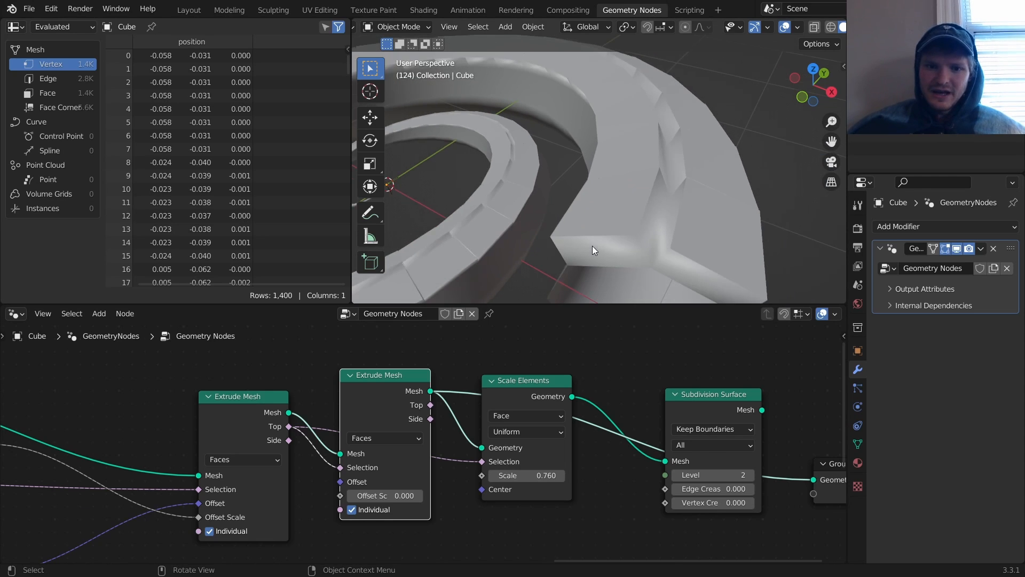
left_click(535, 387, "ctrl+shift")
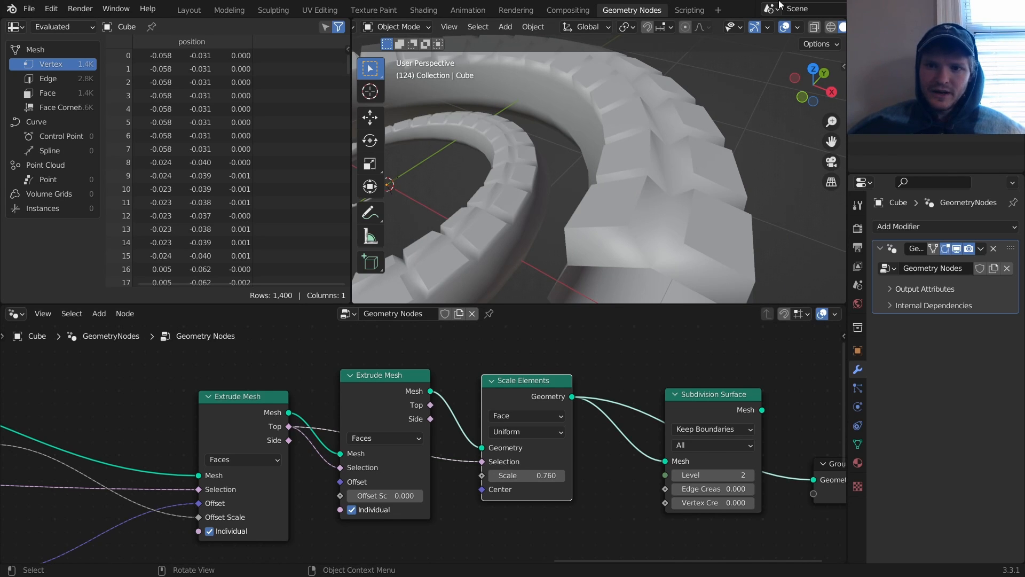
Switch the viewport to wireframe shading and compare the outputs of the two Extrude Mesh nodes.
left_click(831, 26)
middle_click_drag(549, 194, 525, 224)
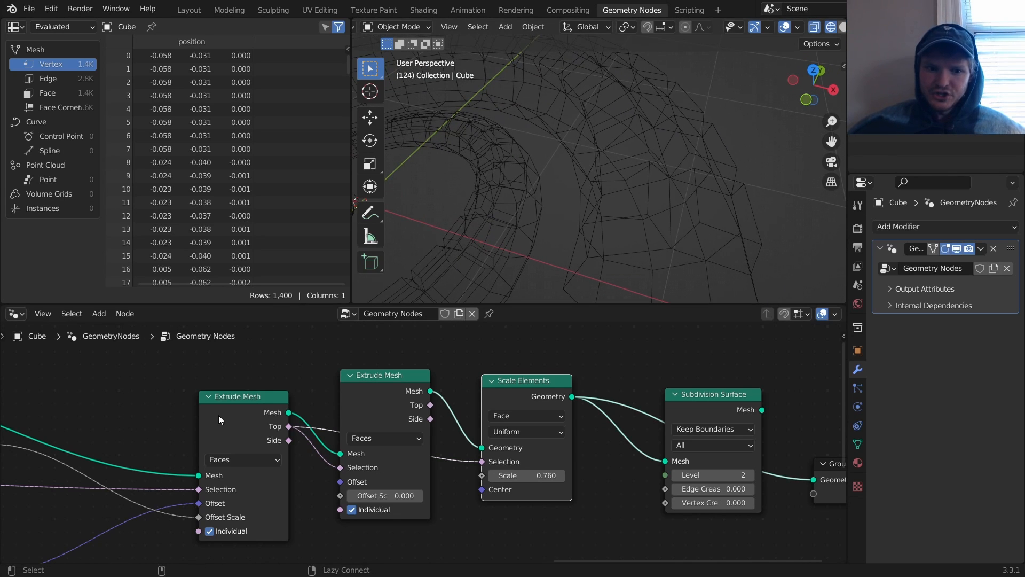
left_click(283, 399, "ctrl+shift")
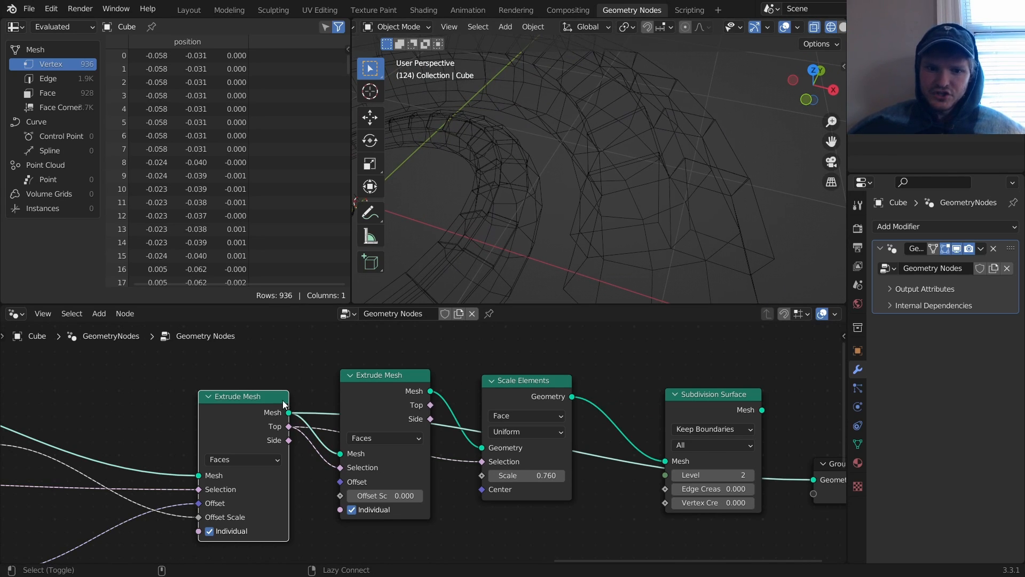
left_click(378, 386, "ctrl+shift")
Link the second Extrude Mesh's Top to the Scale Elements Selection and preview the Scale Elements output.
left_click_drag(430, 405, 477, 461)
left_click(515, 392, "ctrl+shift")
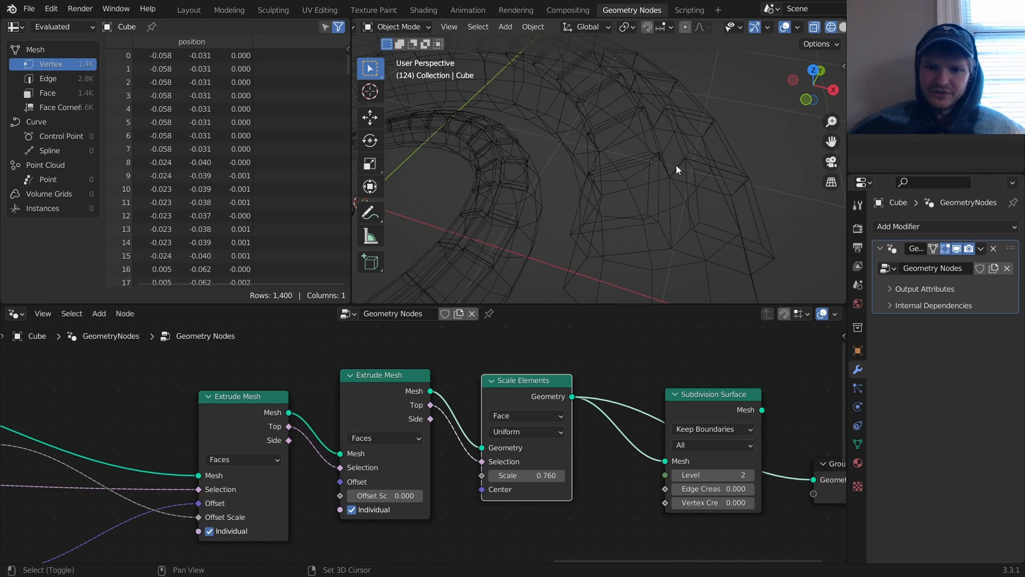
Route the Subdivision Surface mesh to the Group Output and show the tentacle in solid shading.
middle_click_drag(676, 164, 597, 140)
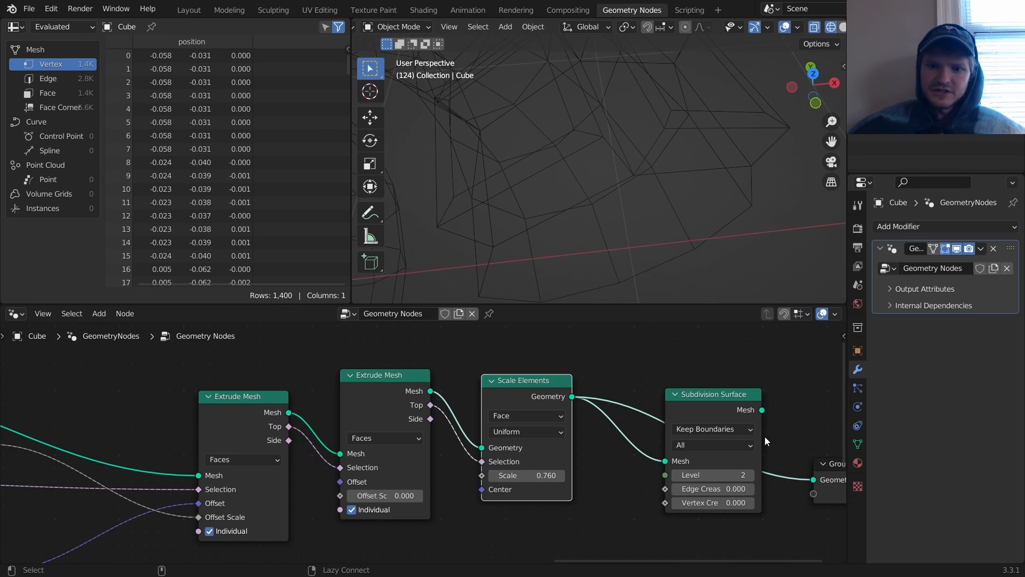
left_click(726, 392, "ctrl+shift")
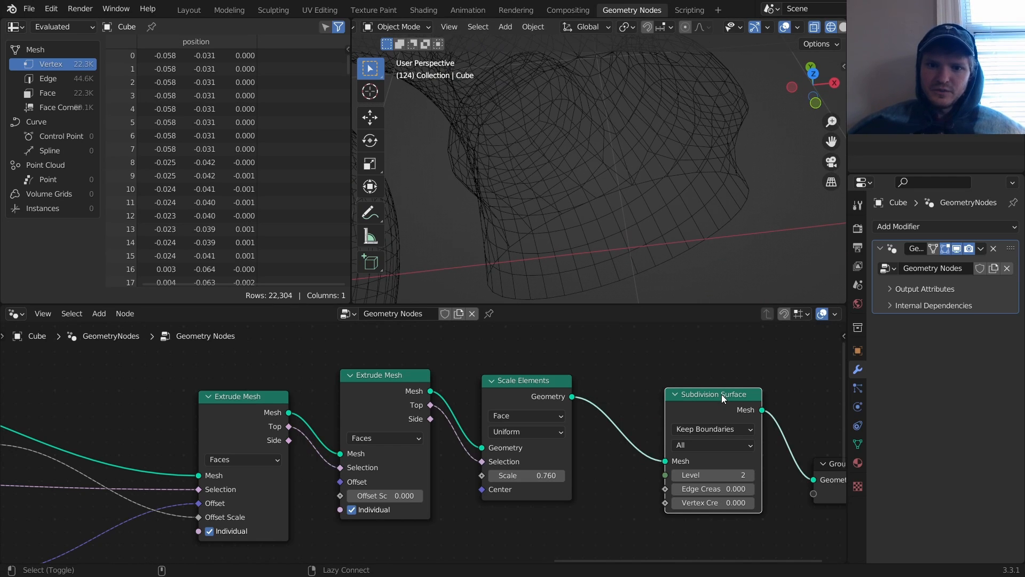
scroll(807, 28, "down", 3)
left_click(795, 28)
scroll(608, 142, "down", 10)
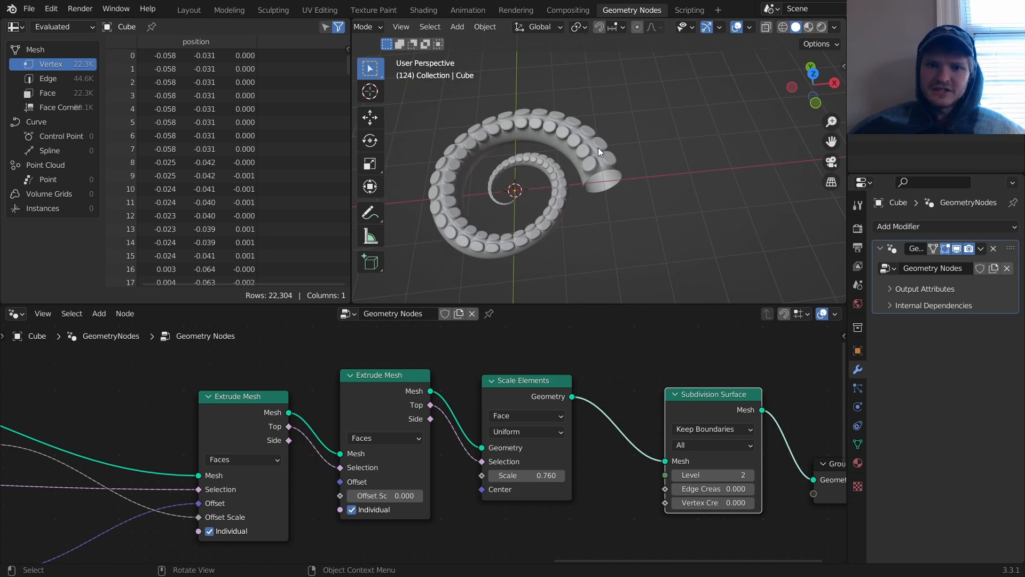
scroll(581, 168, "up", 4)
Insert a duplicate Extrude Mesh node between Scale Elements and Subdivision Surface, with its Selection fed by the preceding Extrude Mesh node's Top output.
middle_click_drag(538, 383, 443, 379)
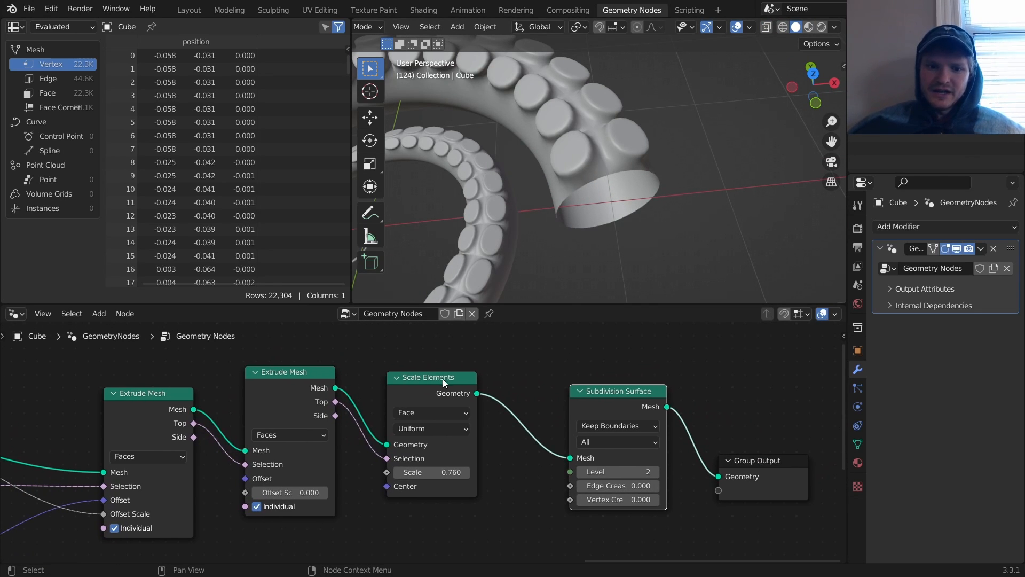
left_click(256, 372)
left_click(258, 375)
key("shift+d")
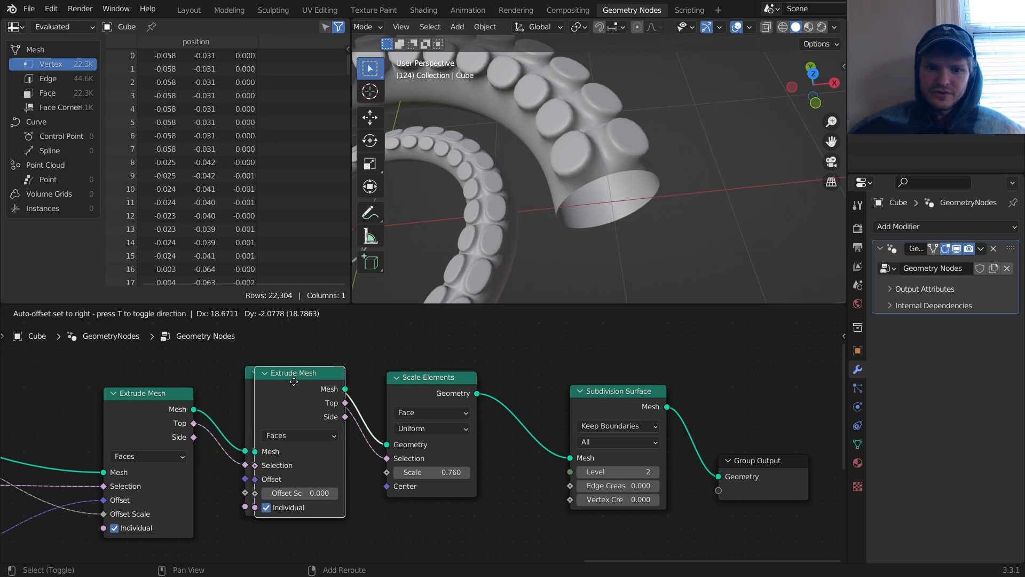
left_click(556, 401)
left_click_drag(336, 401, 527, 486)
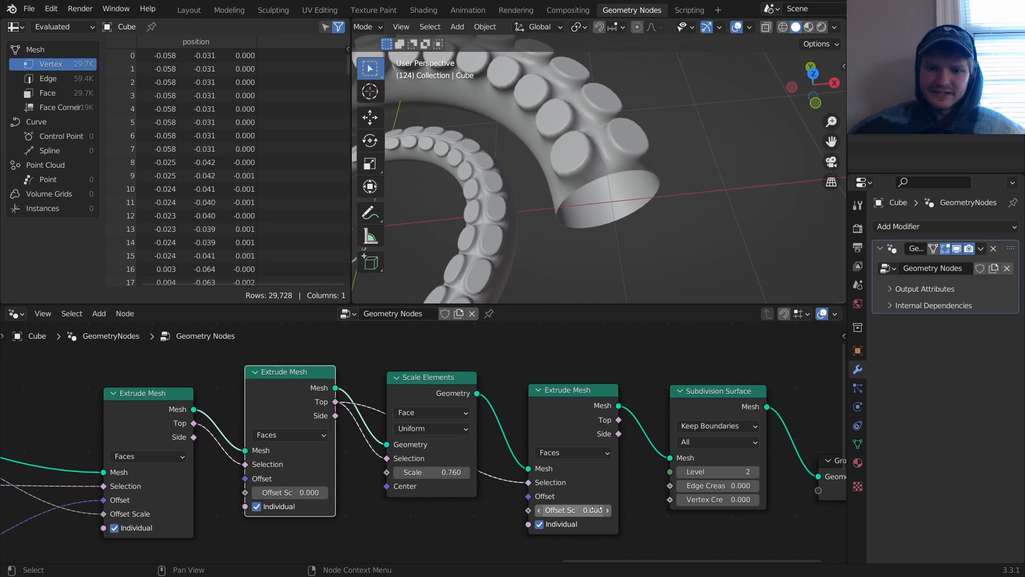
Set the Offset Scale of the Extrude Mesh node before Subdivision Surface to -0.110 to hollow the suckers.
left_click(574, 510)
type("-0.1")
key("Return")
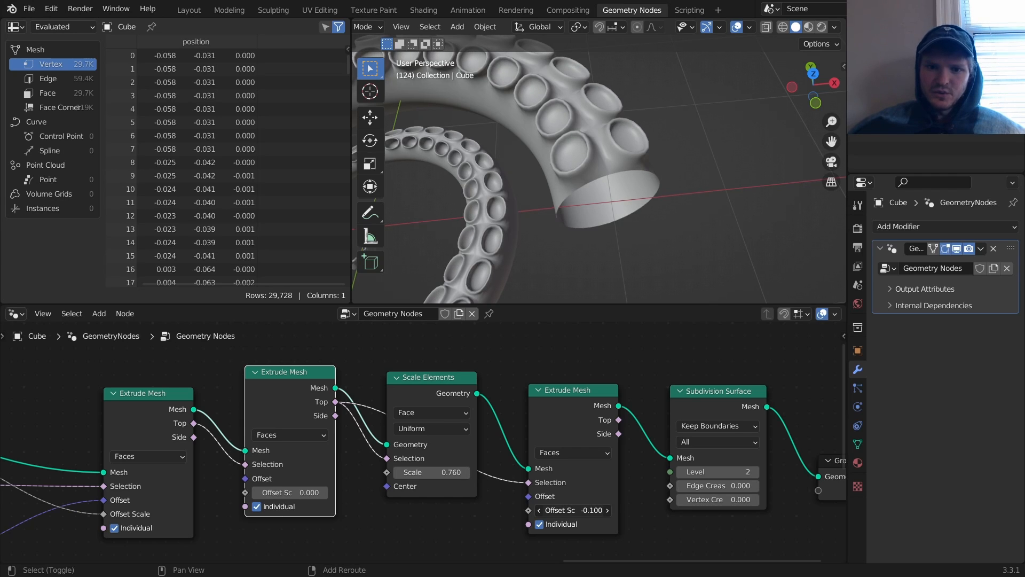
left_click_drag(574, 510, 569, 510, "shift")
scroll(576, 171, "down", 6)
middle_click_drag(559, 175, 569, 158, "shift")
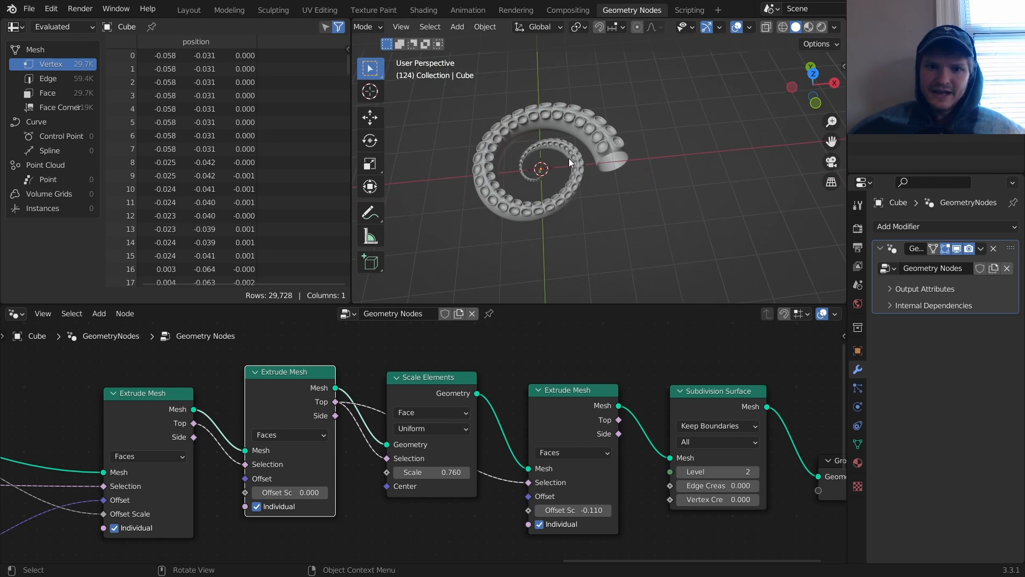
scroll(568, 158, "up", 5)
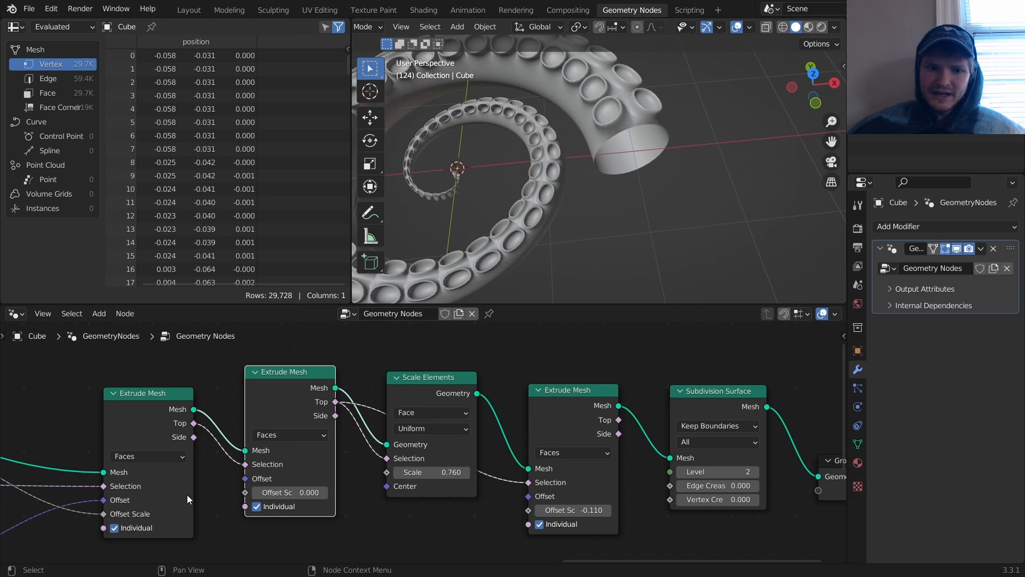
Add a Random Value node that drives the second value of the Multiply node.
middle_click_drag(187, 497, 568, 385)
middle_click_drag(206, 373, 645, 406)
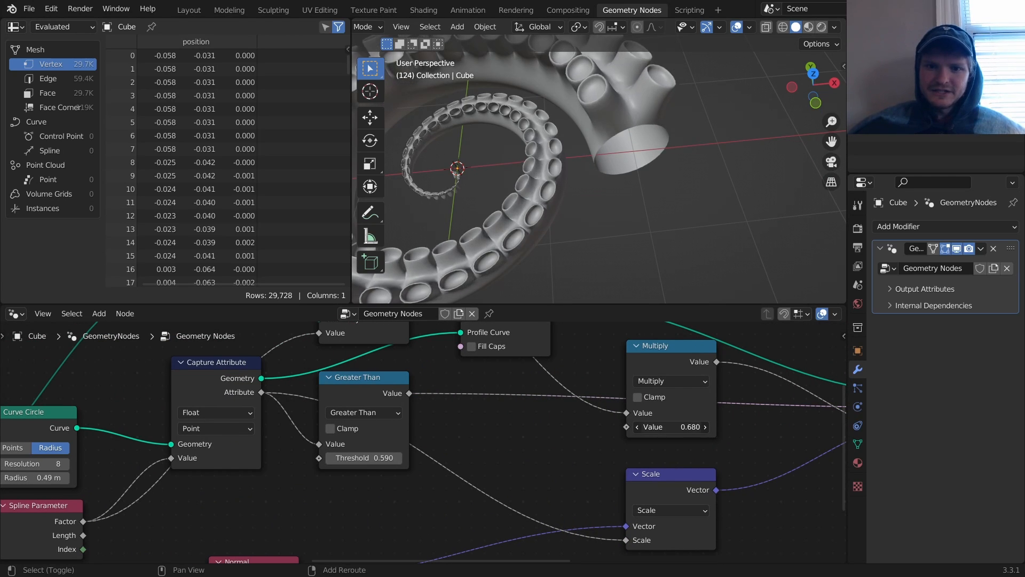
left_click_drag(627, 427, 522, 436)
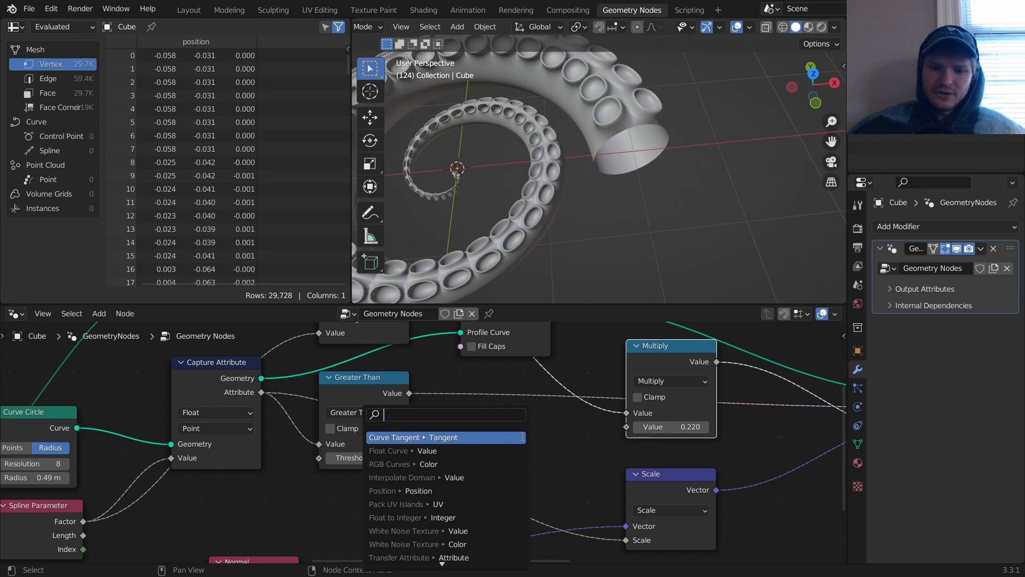
type("random value")
key("Return")
left_click(521, 435)
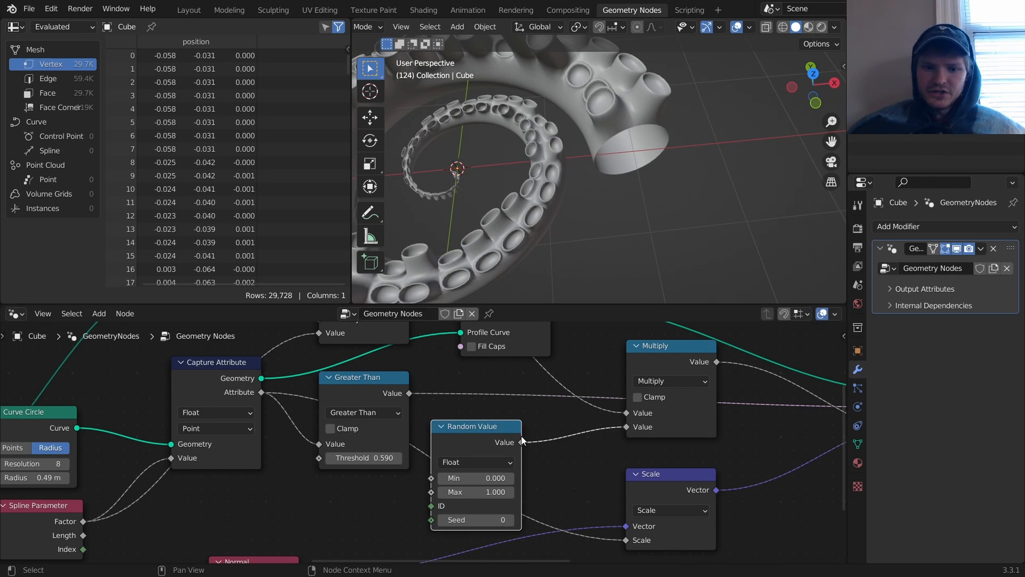
Set the range of the Random Value node feeding Multiply to Min 0.1 and Max 0.3.
left_click(493, 492)
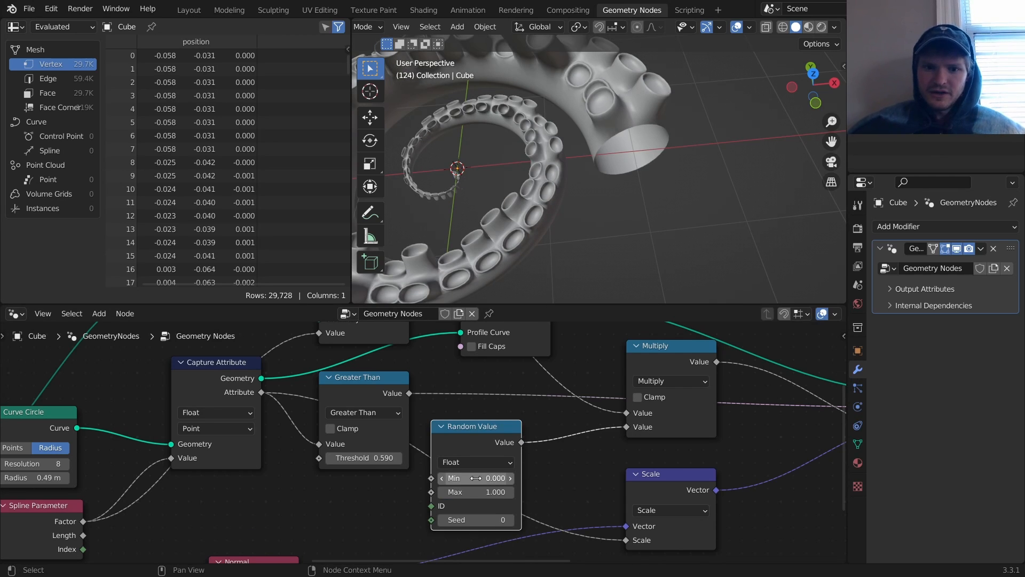
type("0.1")
key("Return")
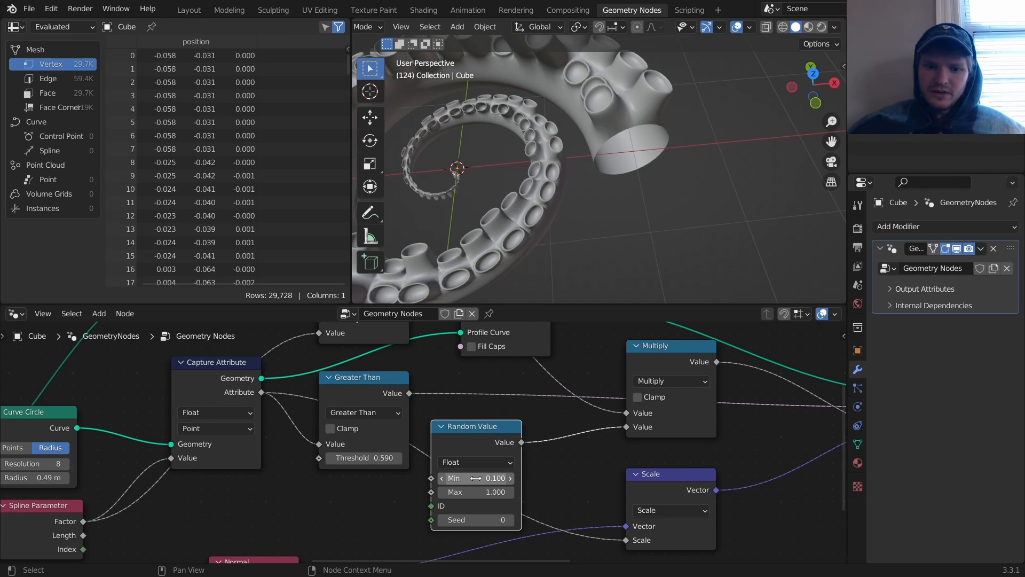
type("0.3")
key("Return")
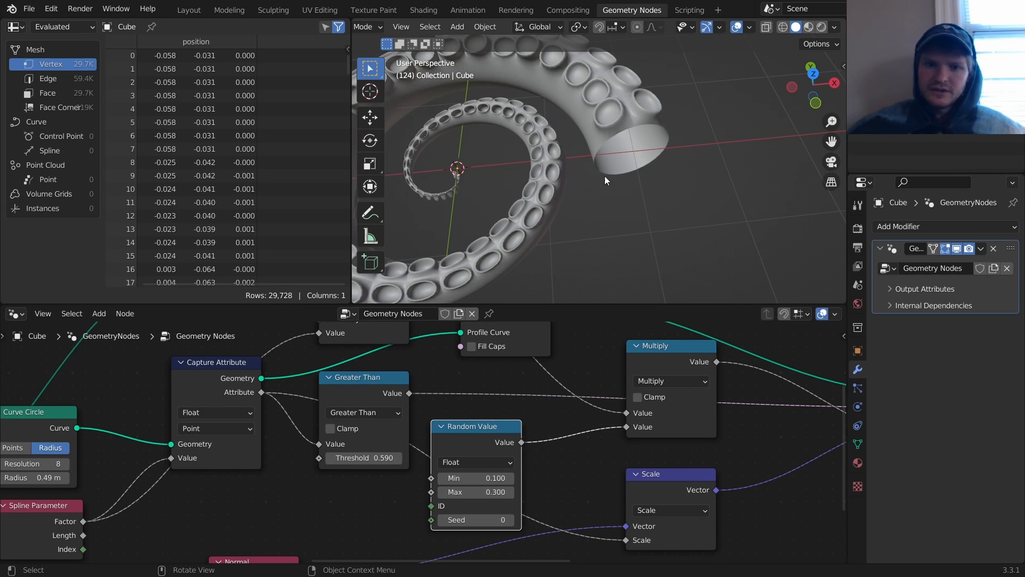
scroll(605, 180, "down", 3)
middle_click_drag(596, 155, 585, 138)
Reduce the Scale value of the Scale Elements node to about 0.46 to narrow the sucker openings.
middle_click_drag(706, 526, 20, 498)
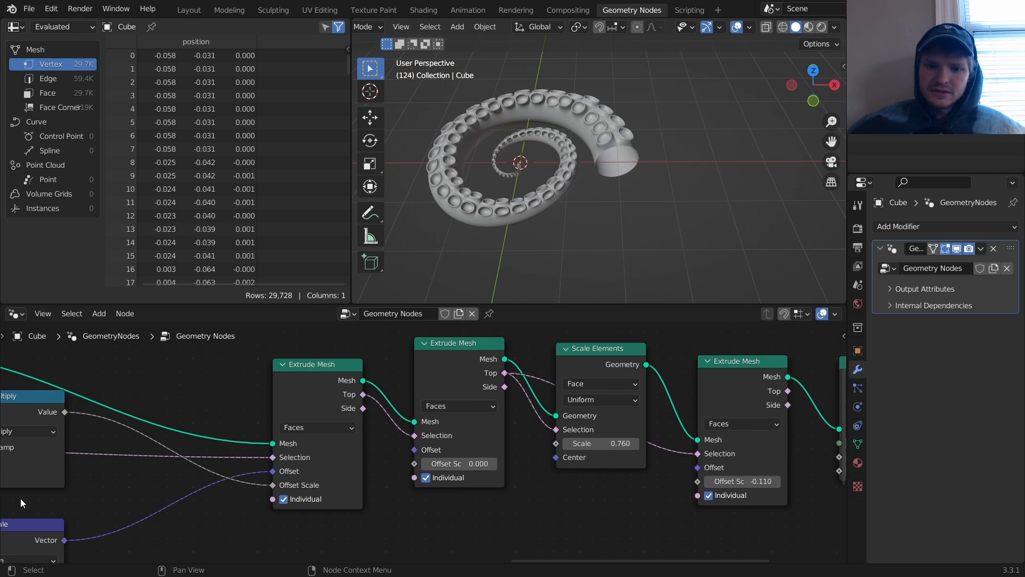
scroll(623, 168, "up", 6)
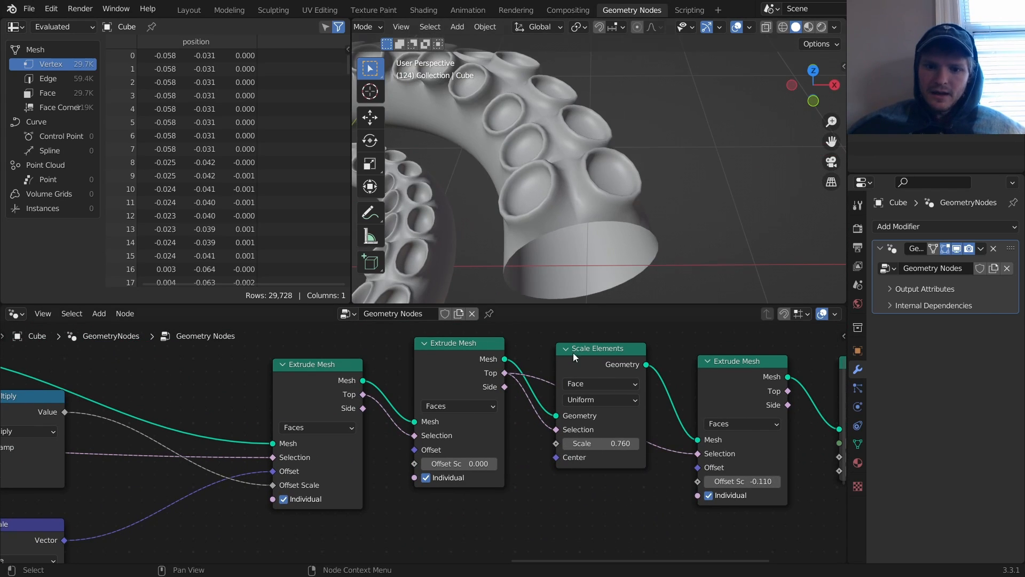
left_click_drag(597, 442, 579, 442, "shift")
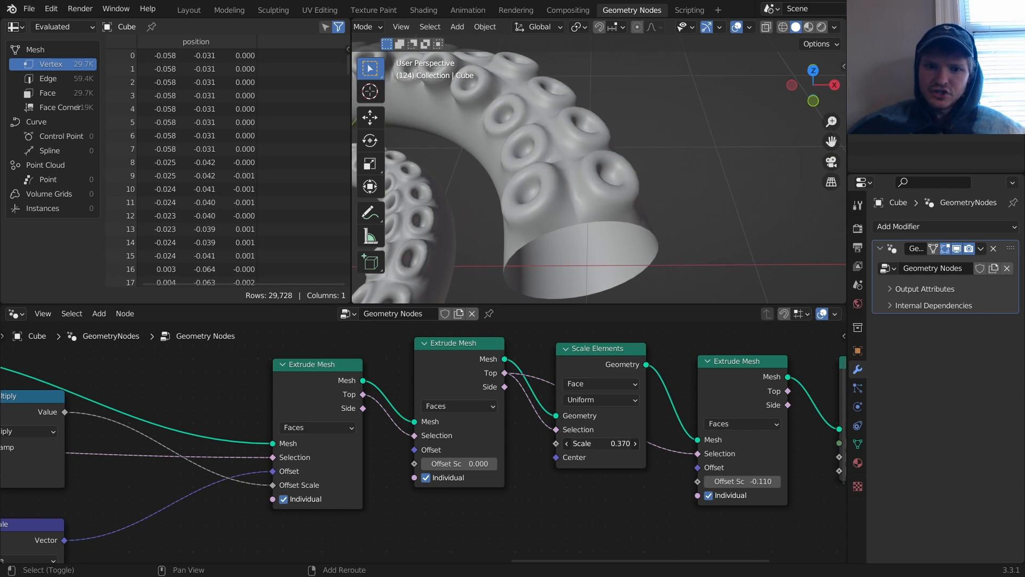
Add a second Random Value node that drives the Scale of the Scale Elements node.
middle_click_drag(563, 446, 617, 384)
left_click_drag(508, 532, 507, 531)
type("rando")
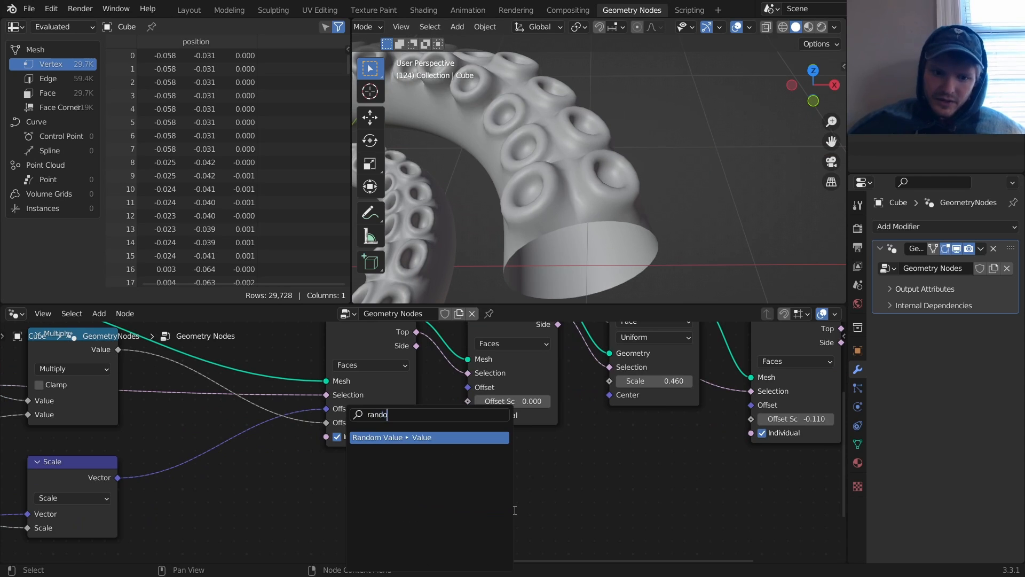
key("Return")
left_click(528, 478)
scroll(562, 60, "down", 5)
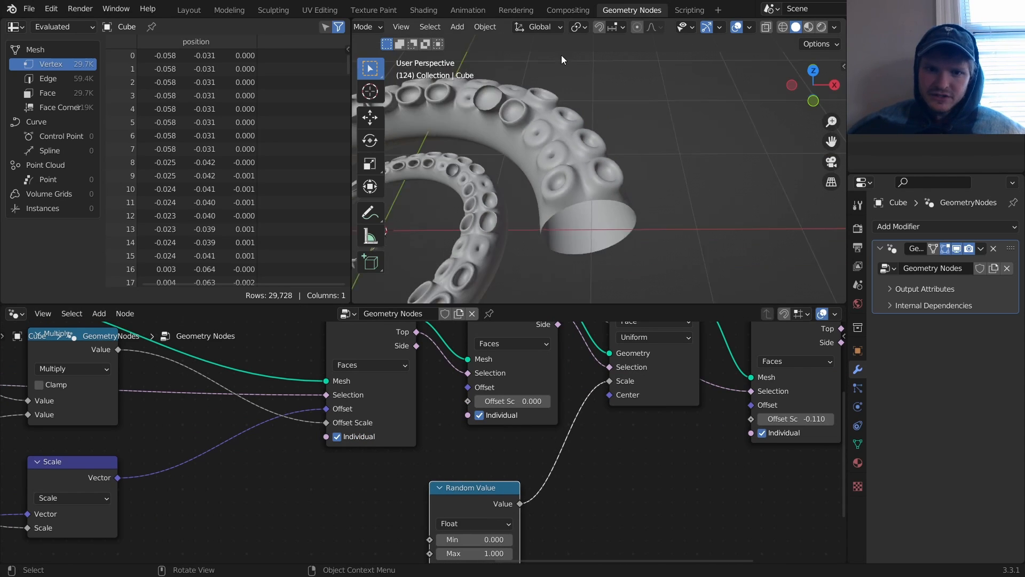
scroll(564, 150, "up", 4)
Set the range of the Random Value node feeding Scale Elements to Min 0.240 and Max 0.670.
middle_click_drag(522, 536, 540, 415)
scroll(530, 438, "up", 3)
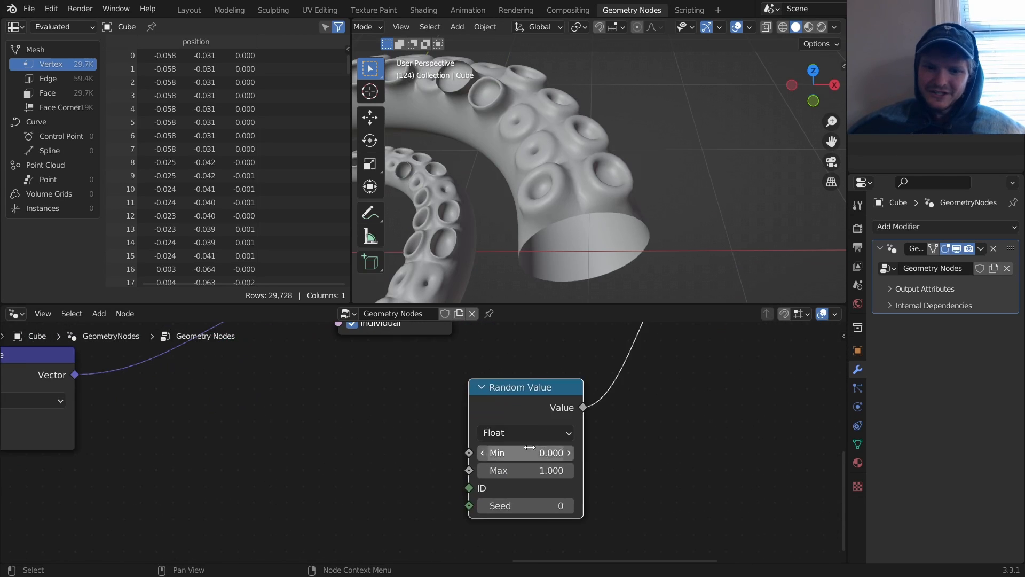
scroll(531, 450, "down", 5)
middle_click_drag(530, 451, 521, 500)
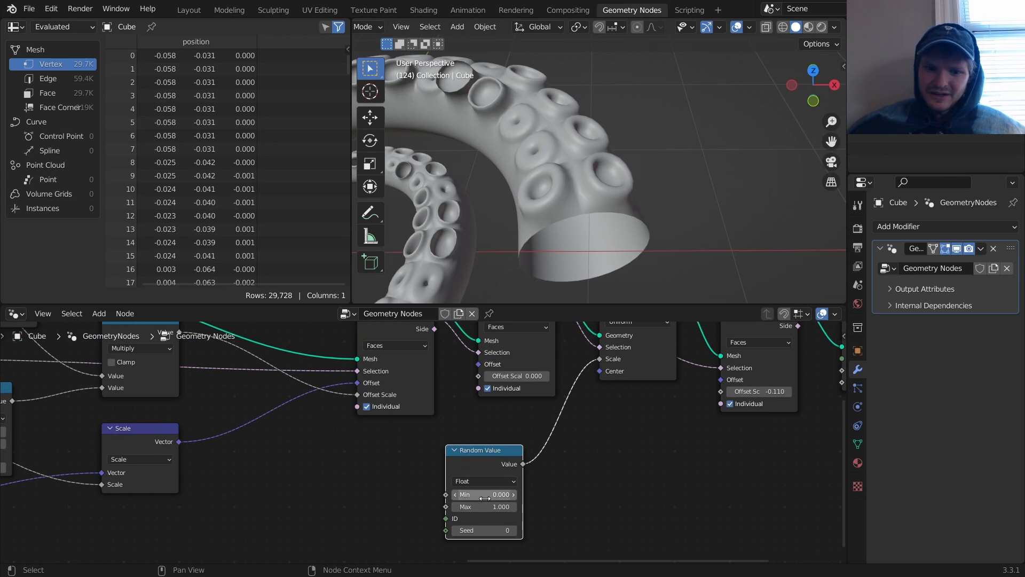
type("0.3")
key("Return")
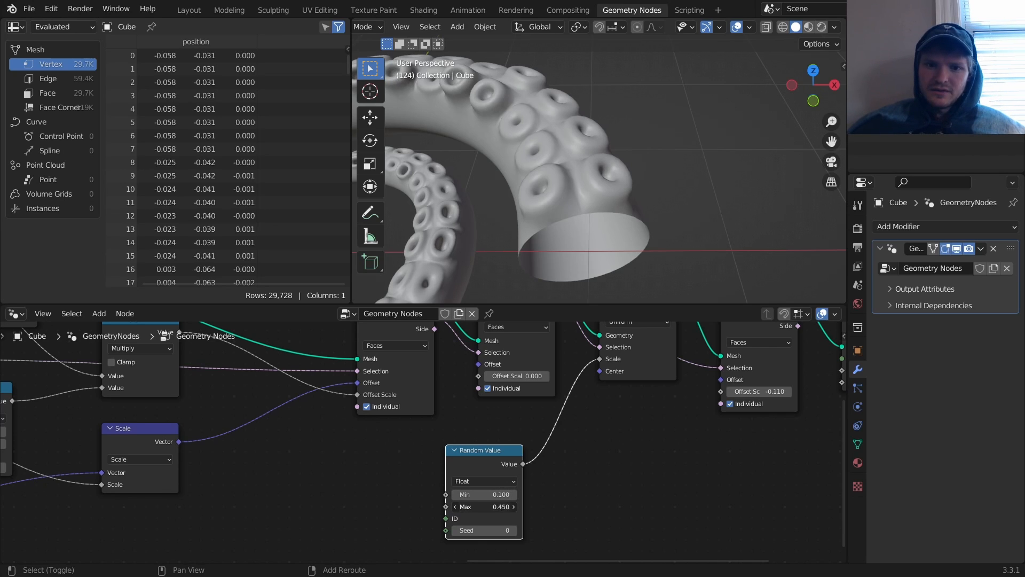
left_click_drag(484, 506, 510, 506)
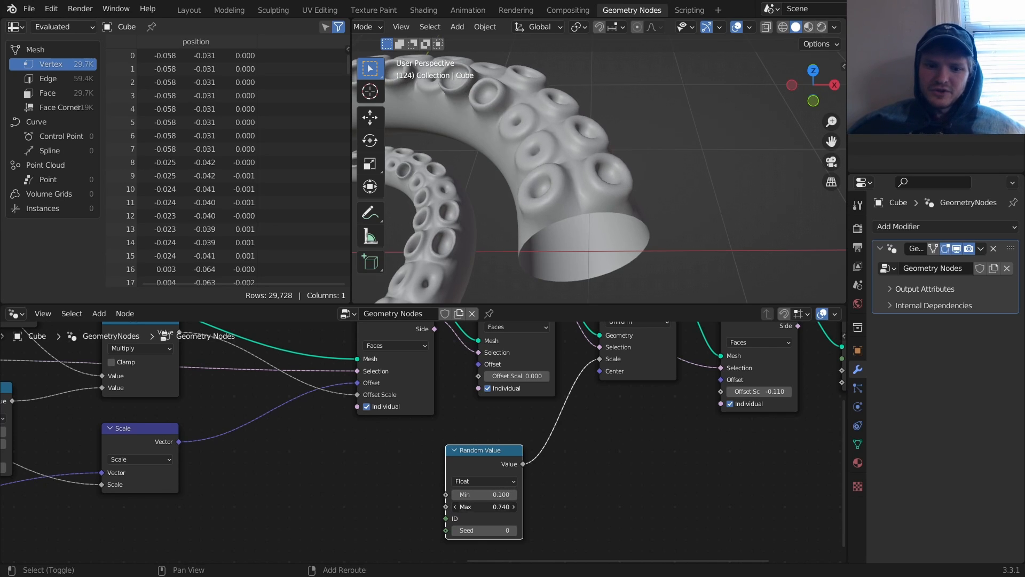
Play the animation and inspect the moving tentacle with its varied suckers.
scroll(563, 169, "down", 5)
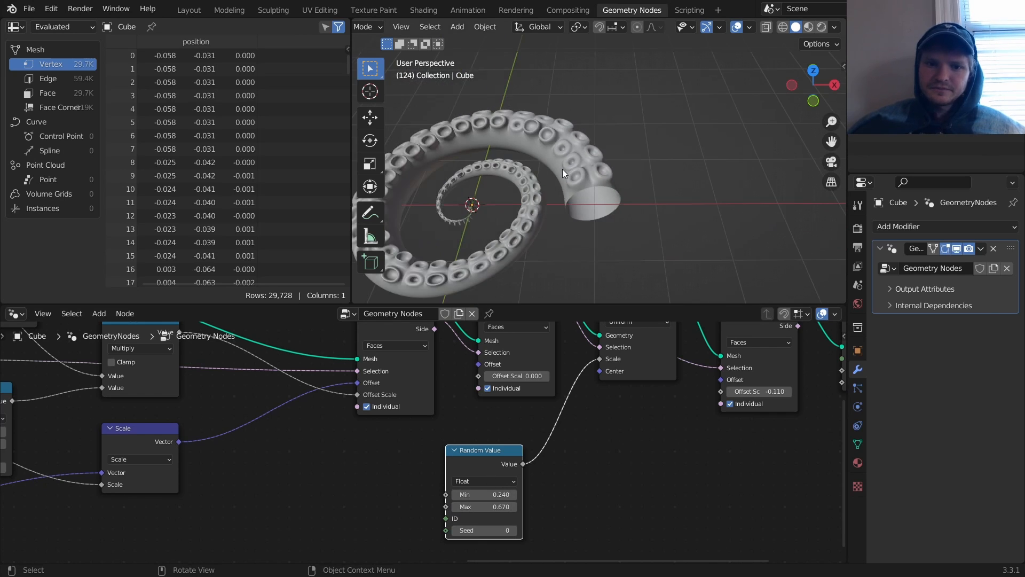
middle_click_drag(562, 169, 595, 112)
key("space")
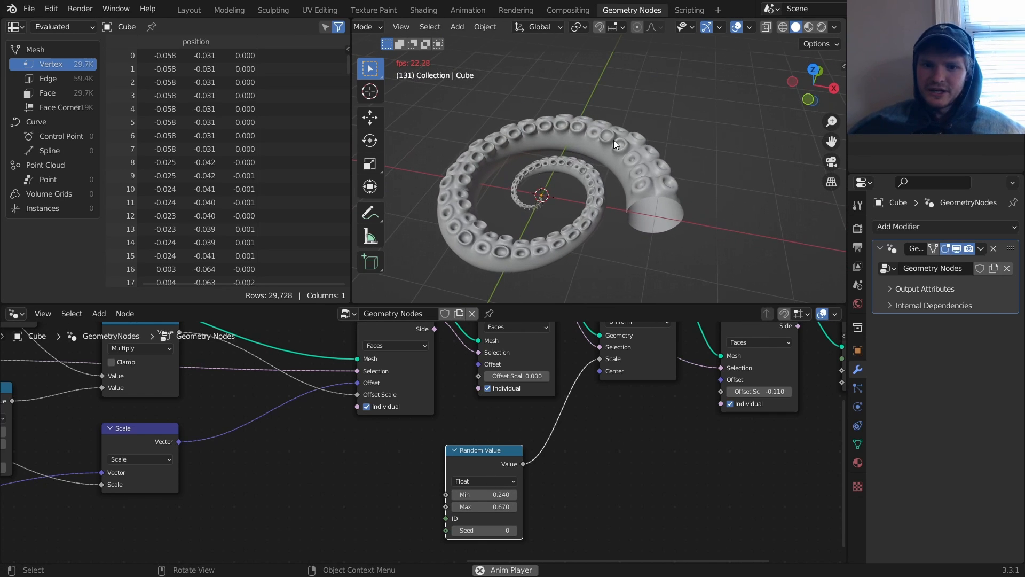
middle_click_drag(642, 157, 644, 185)
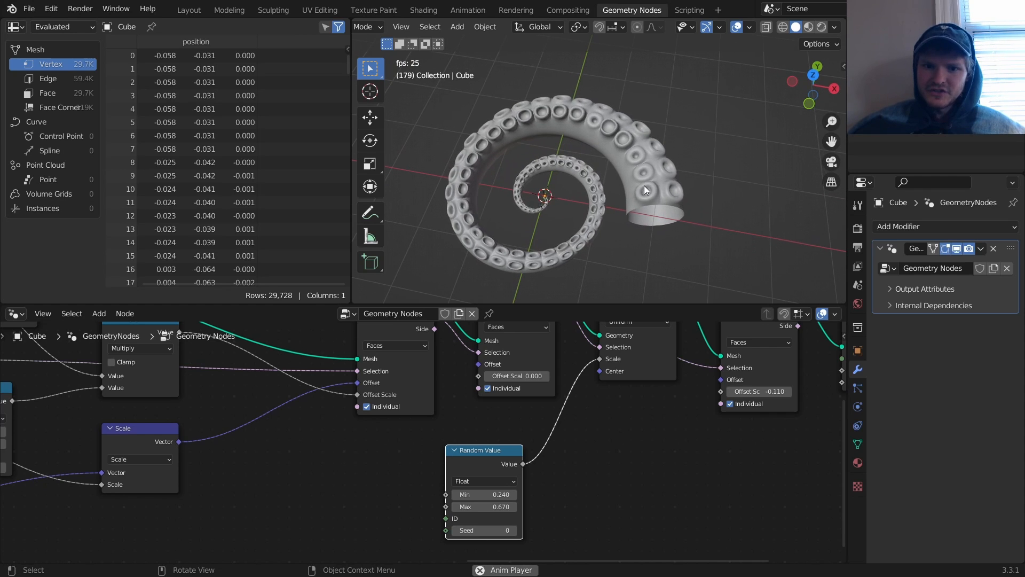
Move the Set Curve Radius node and its connected Capture Attribute node next to the Add node, making room before Curve to Mesh.
scroll(513, 459, "down", 10)
middle_click_drag(138, 376, 498, 434)
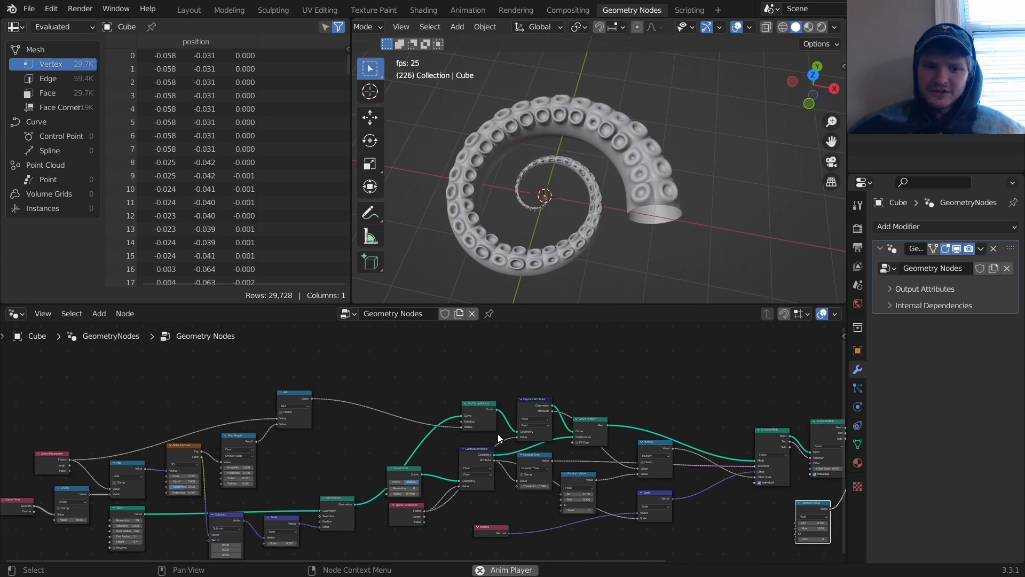
scroll(491, 430, "up", 6)
middle_click_drag(570, 406, 540, 401)
left_click_drag(412, 429, 572, 377)
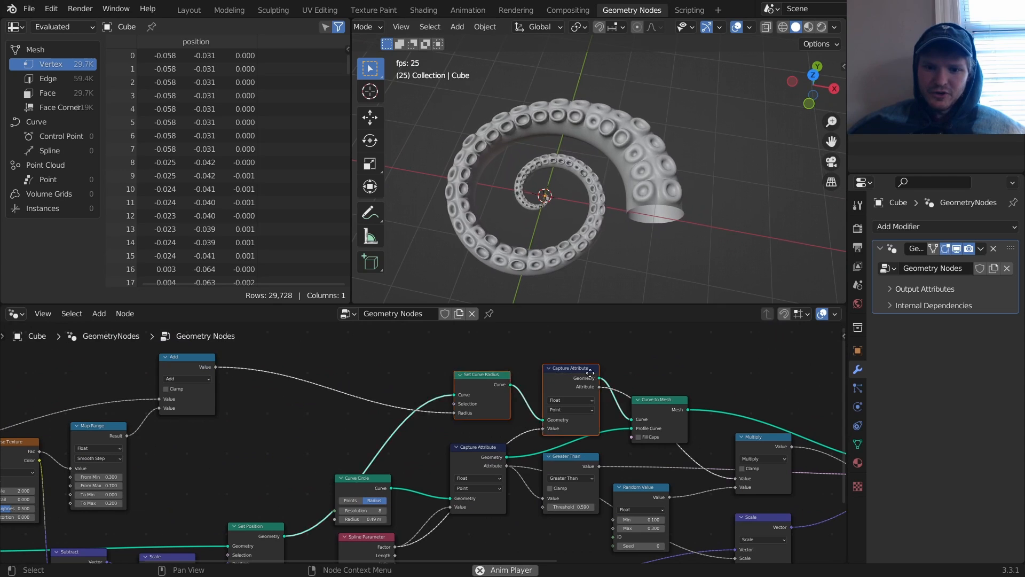
key("g")
left_click(373, 360)
Insert a Set Curve Tilt node between Capture Attribute and Curve to Mesh with a tilt of about 18.4°, and stop the playback.
key("shift+a")
type("tilt")
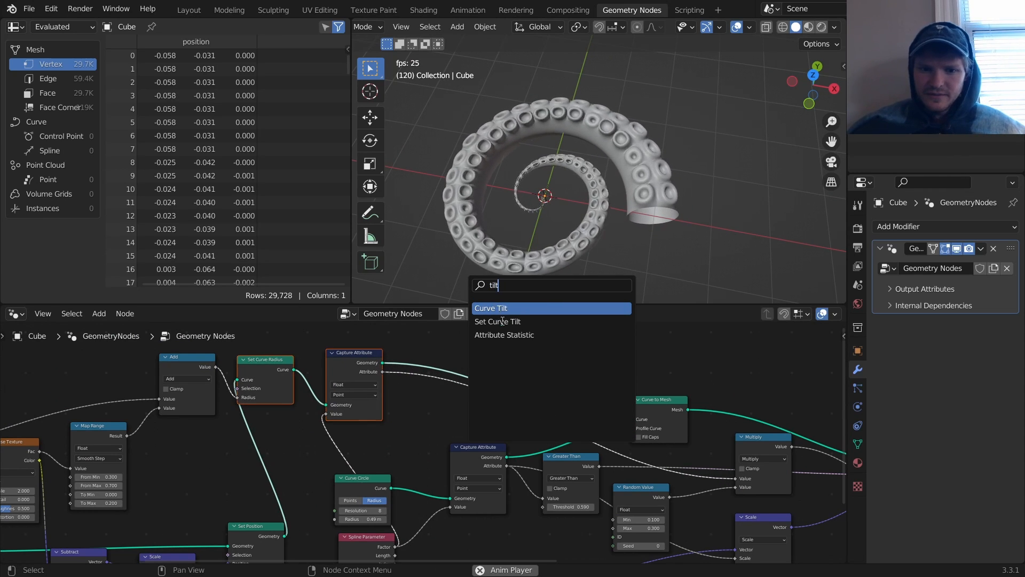
left_click(497, 321)
left_click(548, 391)
left_click_drag(543, 392, 579, 391)
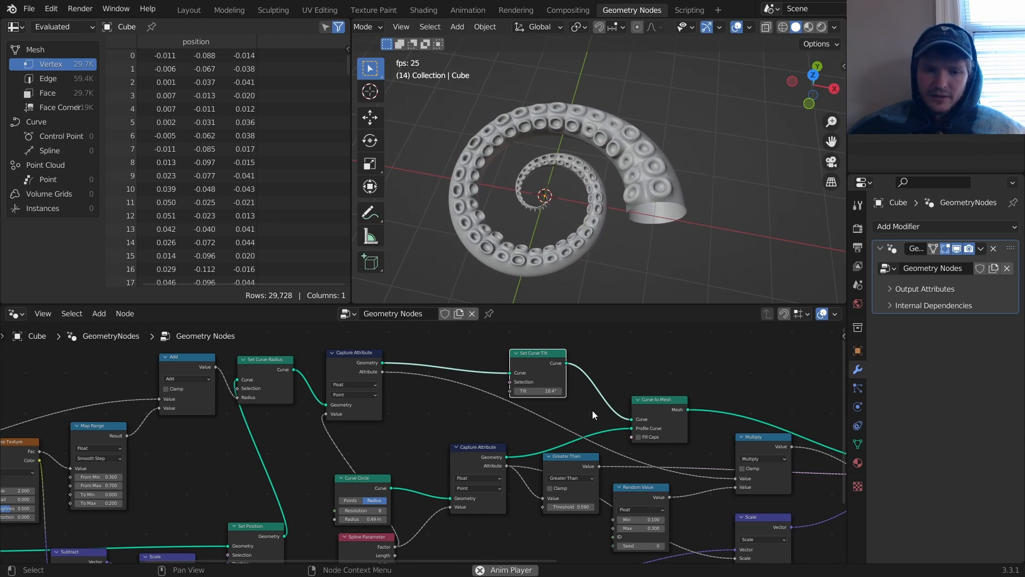
key("space")
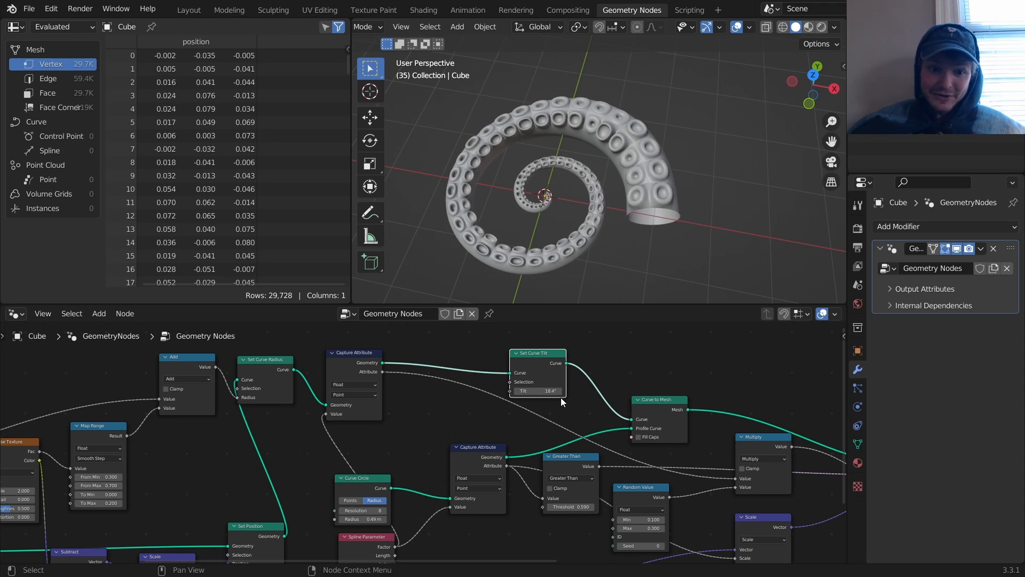
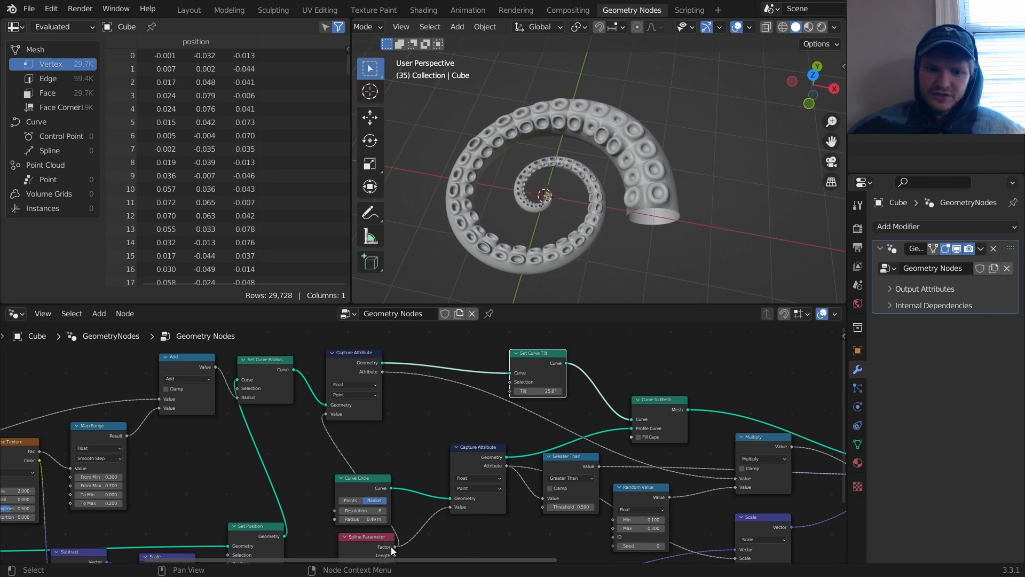
Drive the Set Curve Tilt node's tilt with the Spline Parameter factor through a Multiply node set to 1.200.
left_click_drag(395, 546, 511, 389)
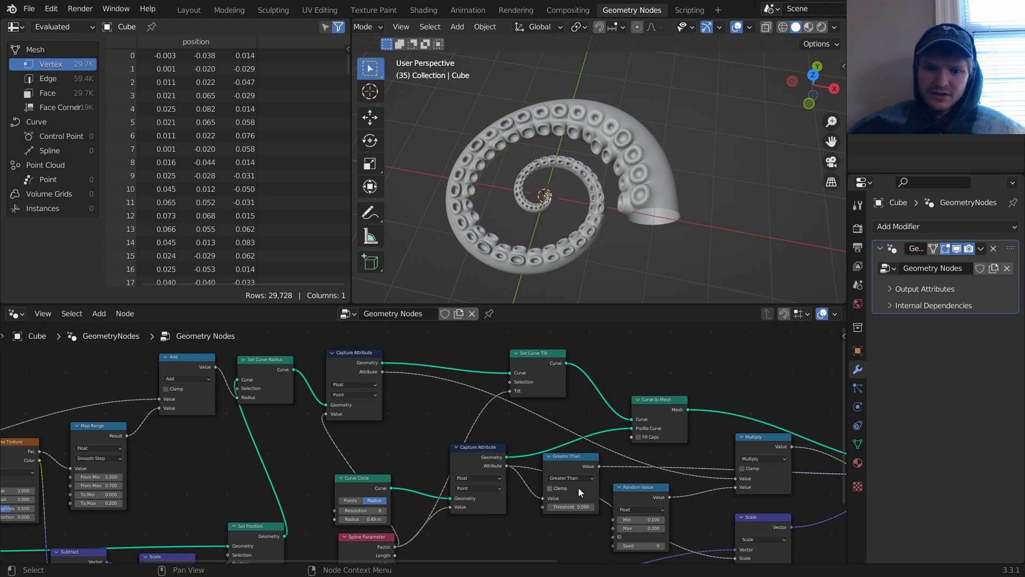
left_click_drag(572, 460, 488, 412)
left_click(479, 428)
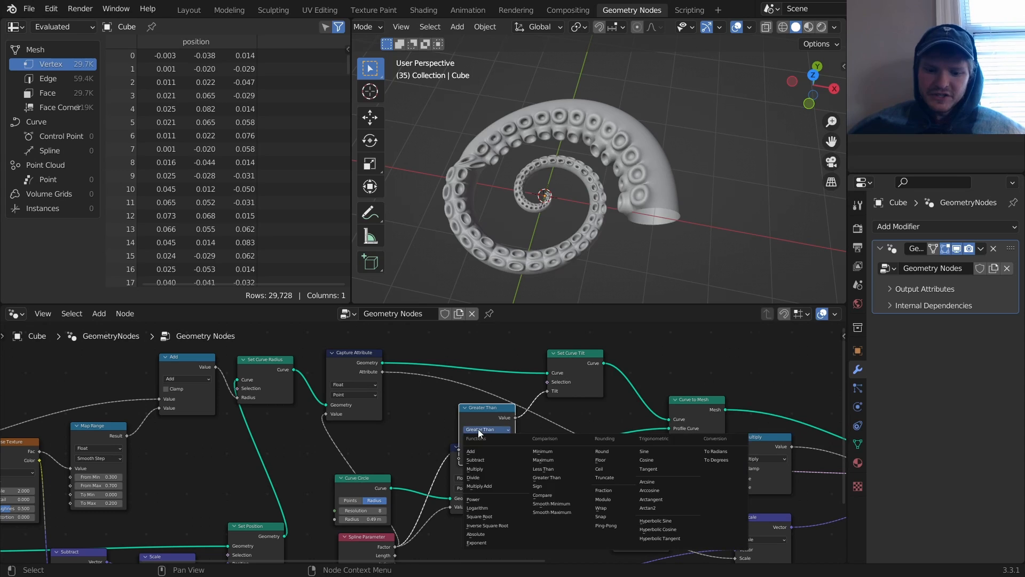
left_click(474, 468)
left_click_drag(488, 458, 577, 458)
key("ctrl+z")
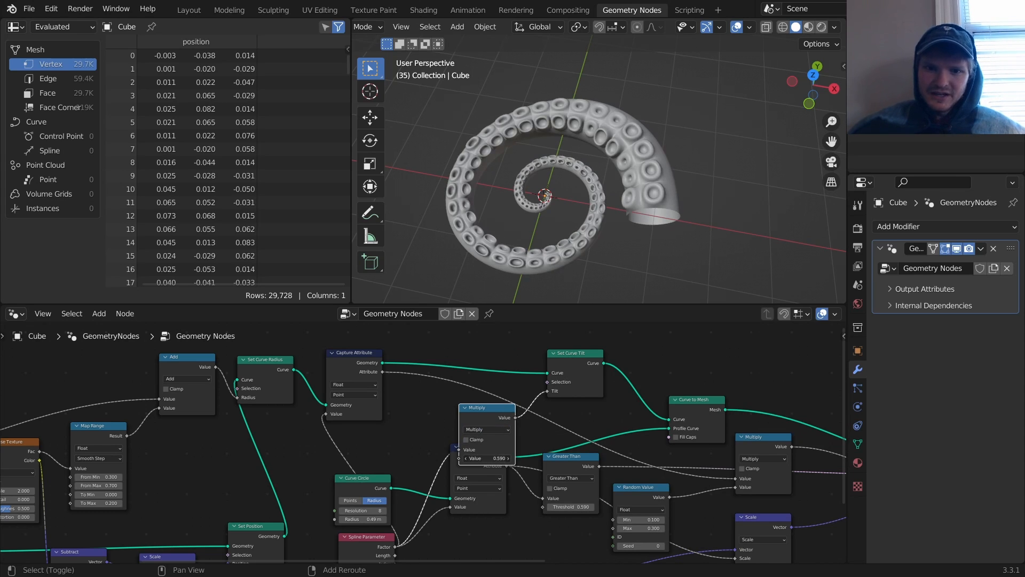
left_click_drag(488, 458, 501, 458)
Insert an Add node with a value of -0.740 between Multiply and Set Curve Tilt, and start the playback.
key("shift+d")
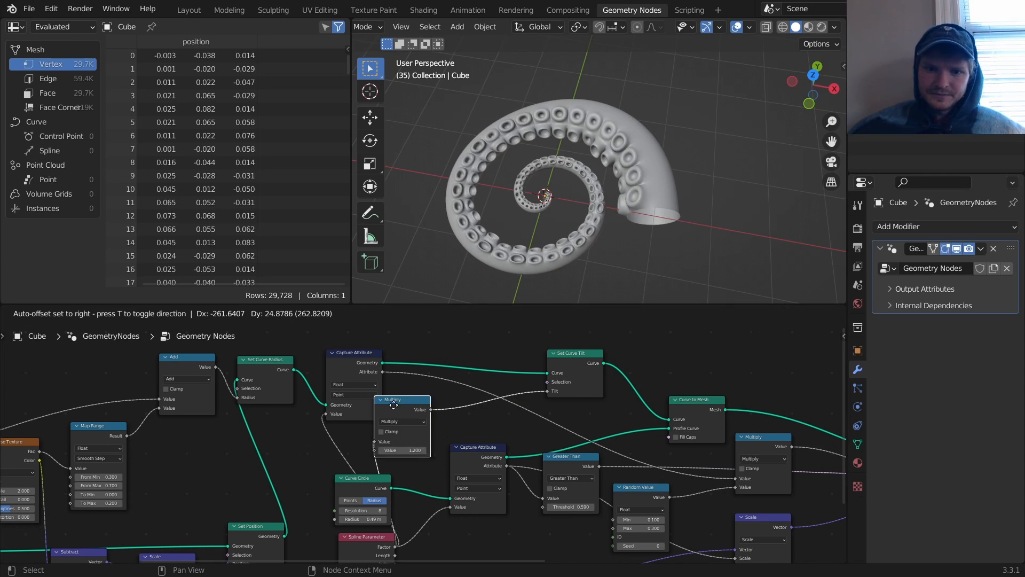
left_click(461, 410)
left_click(473, 422)
left_click(471, 443)
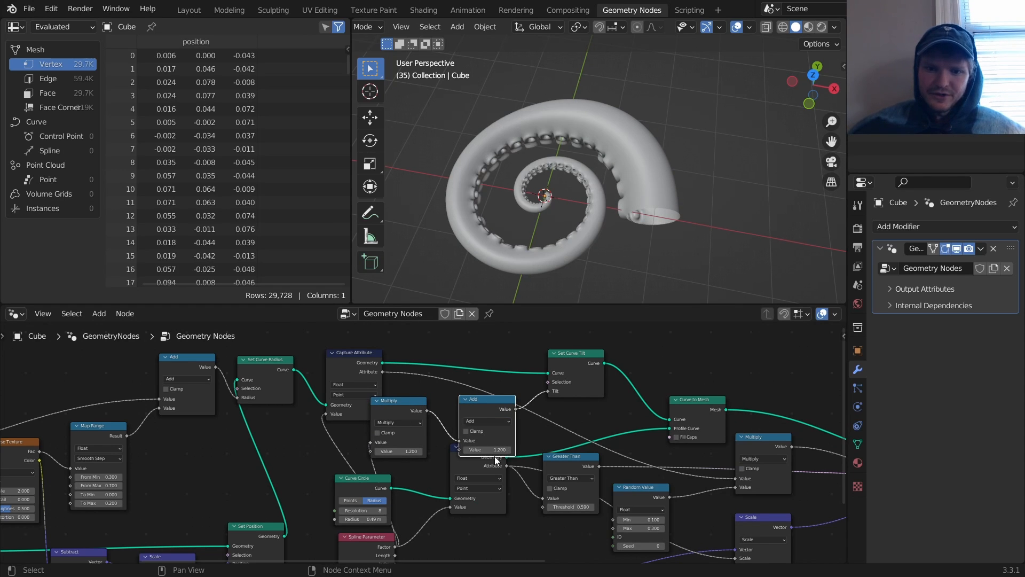
key("space")
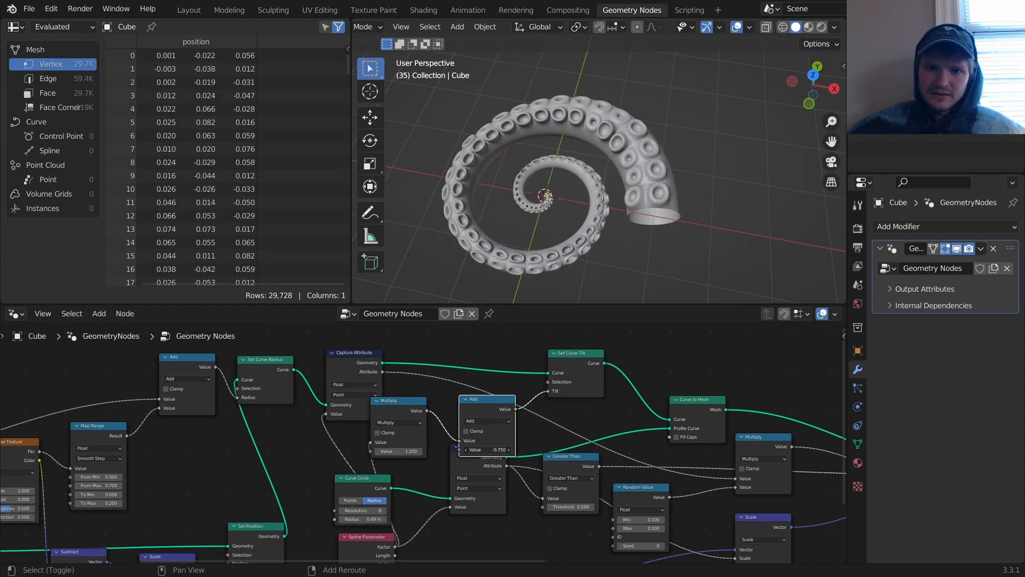
Mute and unmute the Set Curve Tilt node during playback to compare the tentacle with and without tilt.
left_click(575, 359)
key("m")
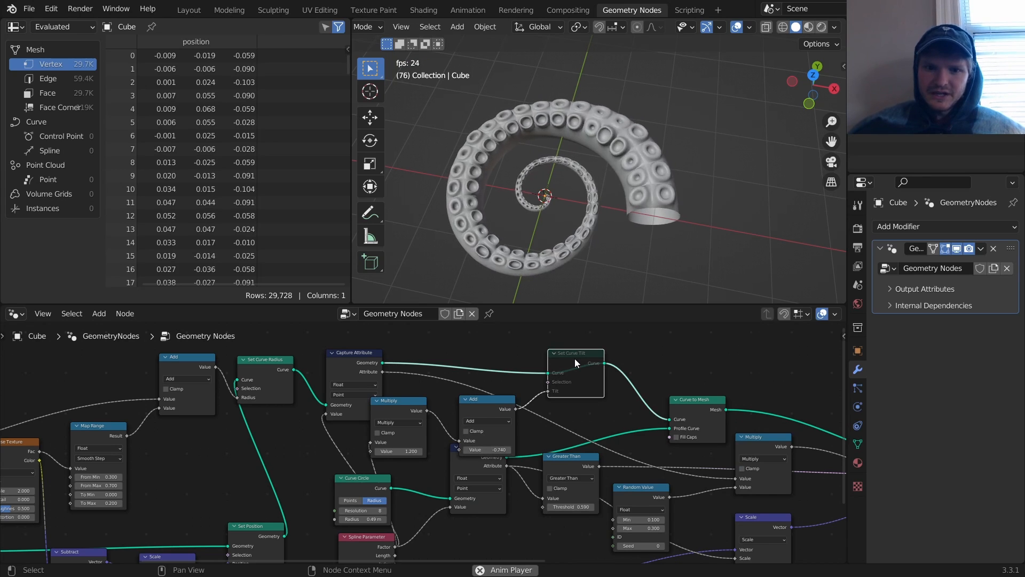
left_click(814, 74)
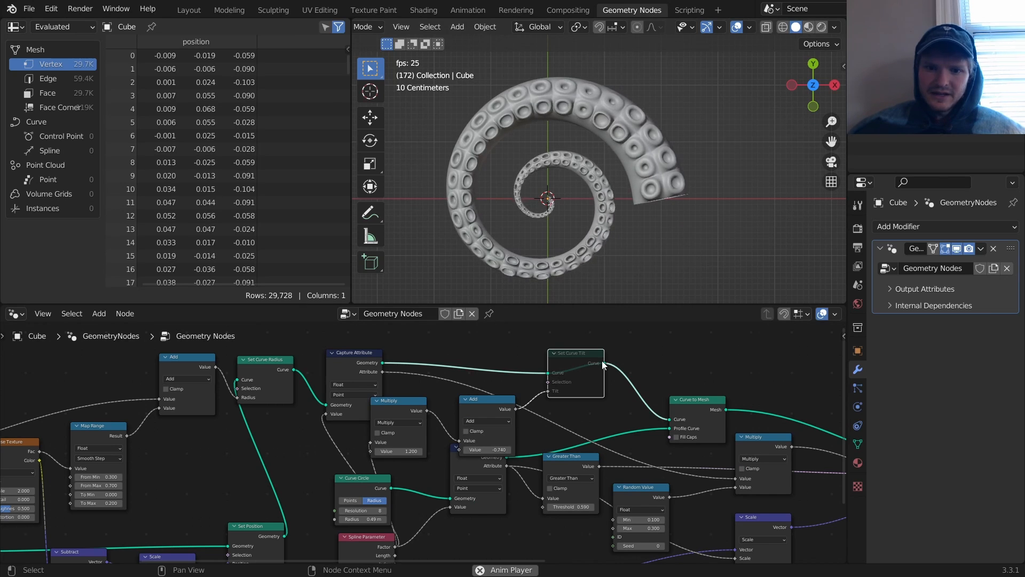
key("m")
middle_click_drag(456, 155, 518, 118)
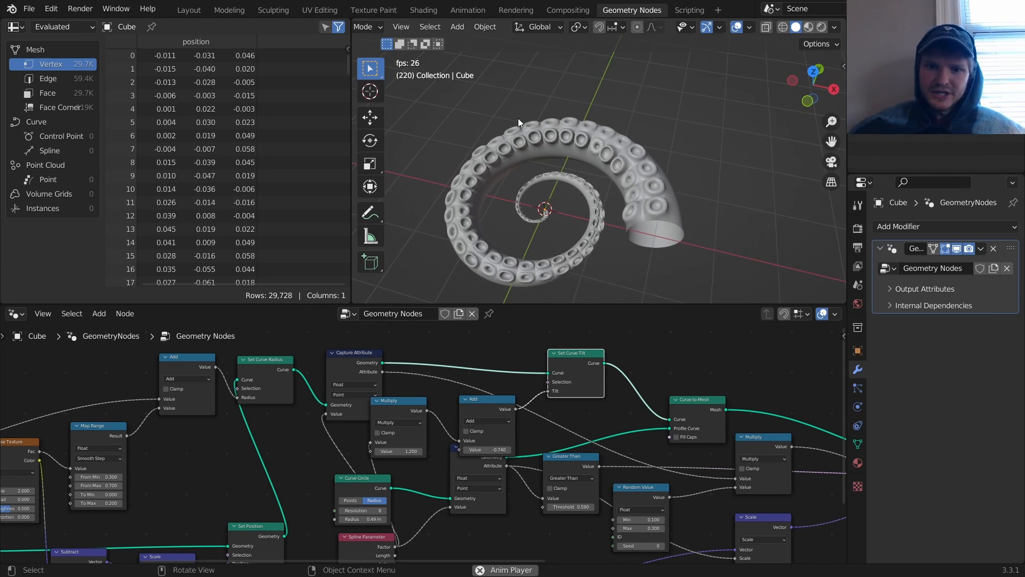
Move the Spline Parameter and Curve Circle nodes away from Capture Attribute to make room, and stop the playback.
middle_click_drag(472, 426, 482, 356)
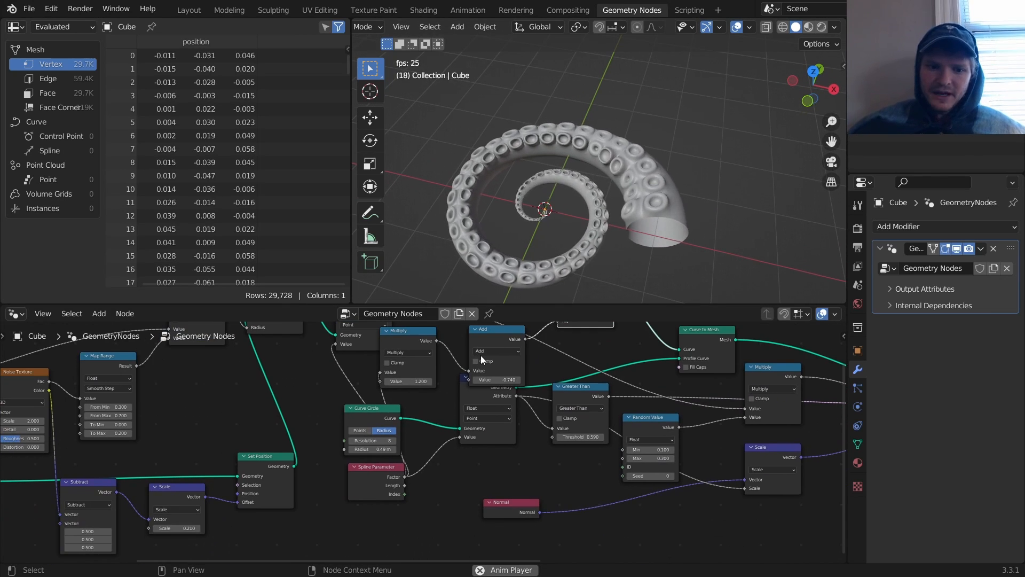
left_click_drag(377, 469, 323, 518)
scroll(403, 431, "up", 4)
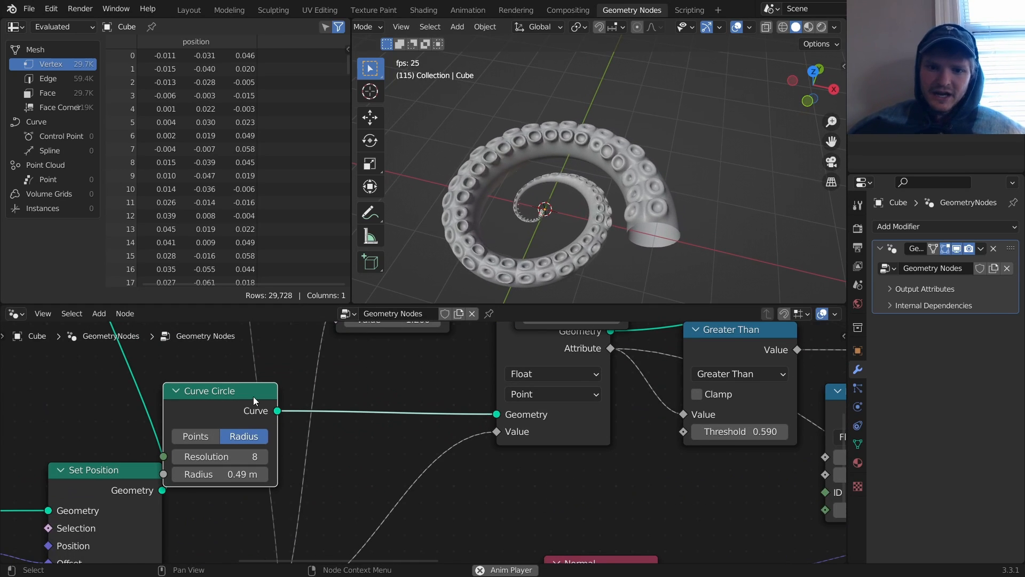
key("space")
Insert a Transform node between Curve Circle and the Capture Attribute node.
middle_click_drag(633, 211, 633, 169)
key("shift+a")
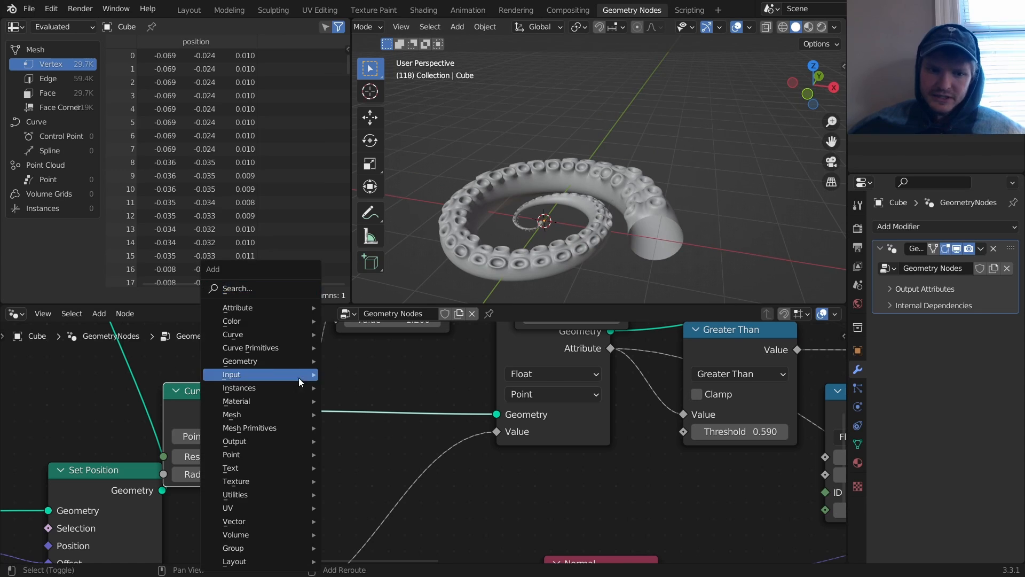
left_click(263, 289)
type("t")
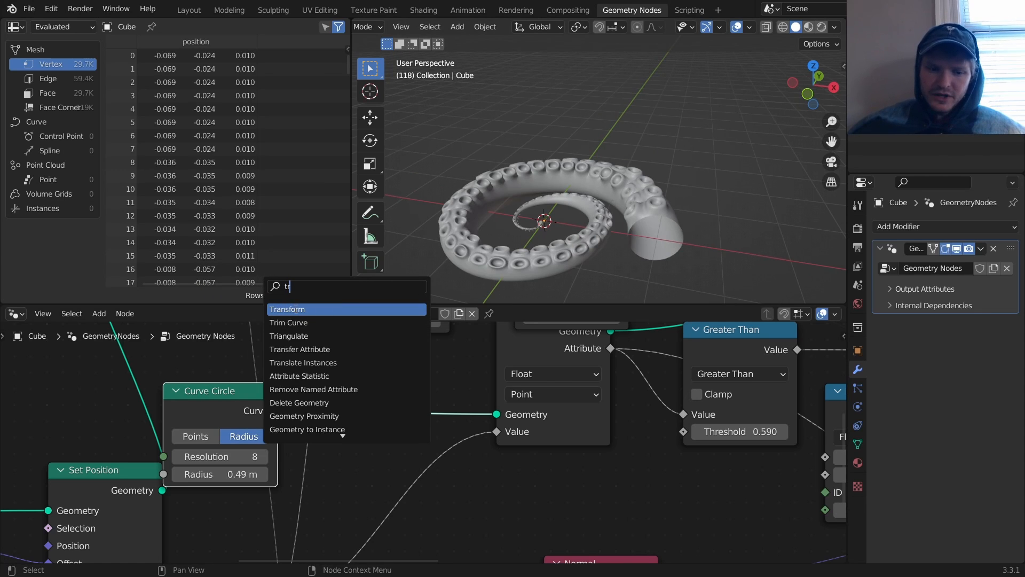
type("r")
left_click(296, 308)
left_click(414, 461)
Try shifting and scaling the profile circle along X with the Transform node.
left_click_drag(410, 453, 427, 452)
key("ctrl+z")
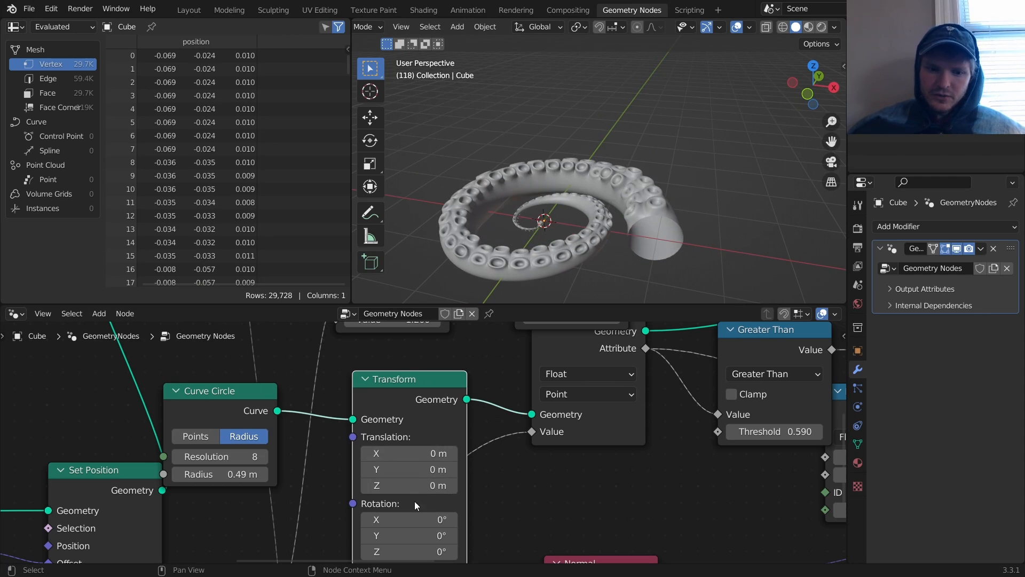
middle_click_drag(415, 502, 421, 419)
left_click_drag(414, 502, 396, 518)
key("ctrl+z")
Flatten the profile circle by setting the Transform node's Y scale to 0.700, checking the shape during playback.
middle_click_drag(705, 191, 704, 158)
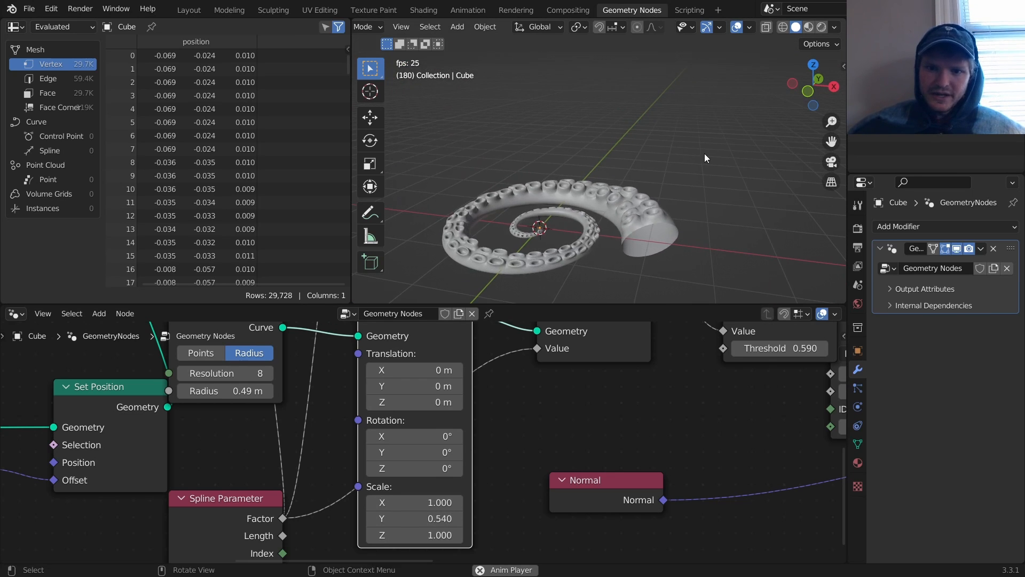
key("ctrl+z")
left_click_drag(430, 520, 430, 518, "shift")
middle_click_drag(627, 221, 623, 255)
Strengthen the twist along the curve by setting the tilt's Multiply value to 2.700 and its Add value to -1.750.
scroll(491, 377, "down", 8)
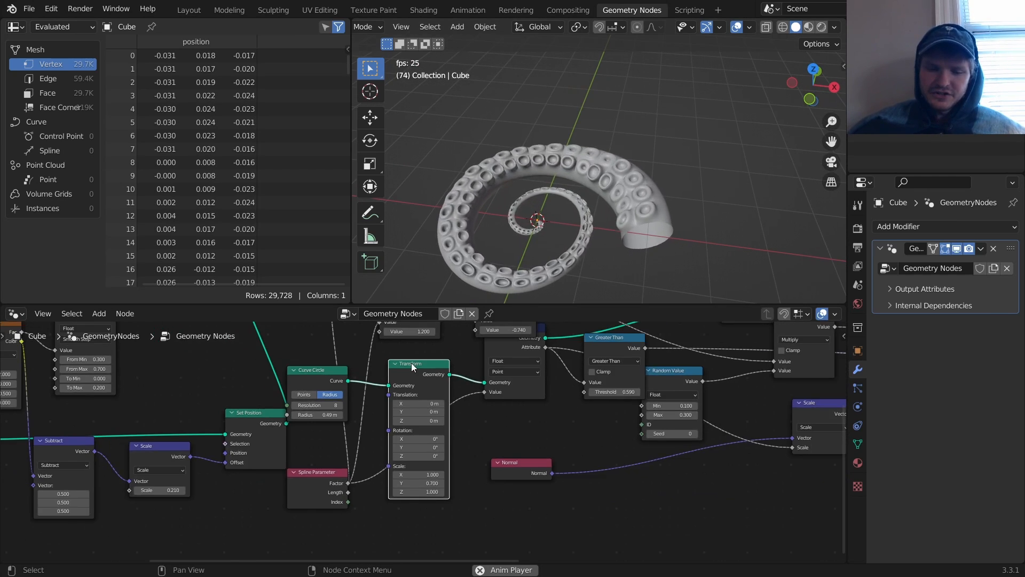
middle_click_drag(411, 363, 440, 452)
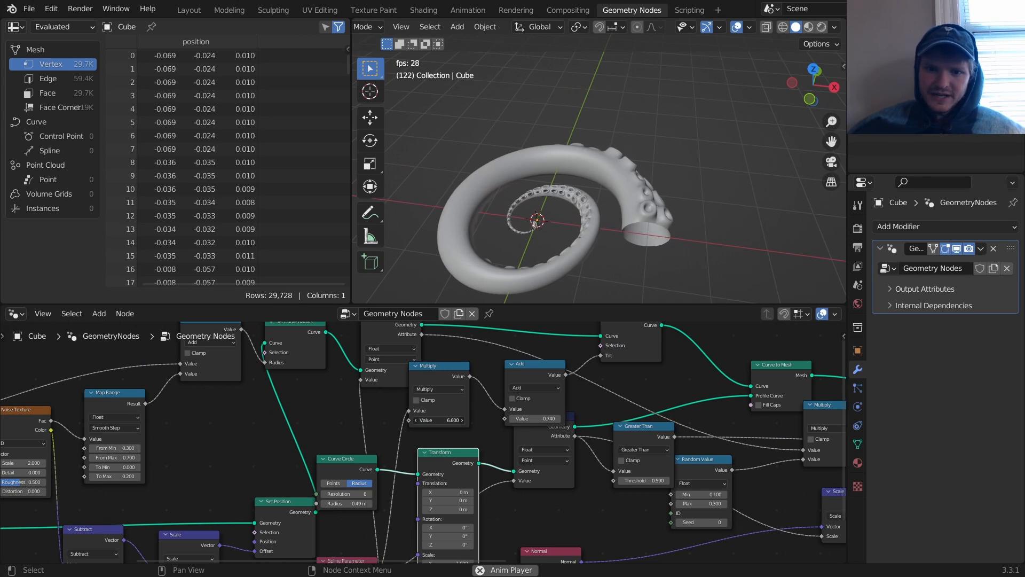
left_click_drag(443, 419, 492, 382)
middle_click_drag(626, 187, 657, 166)
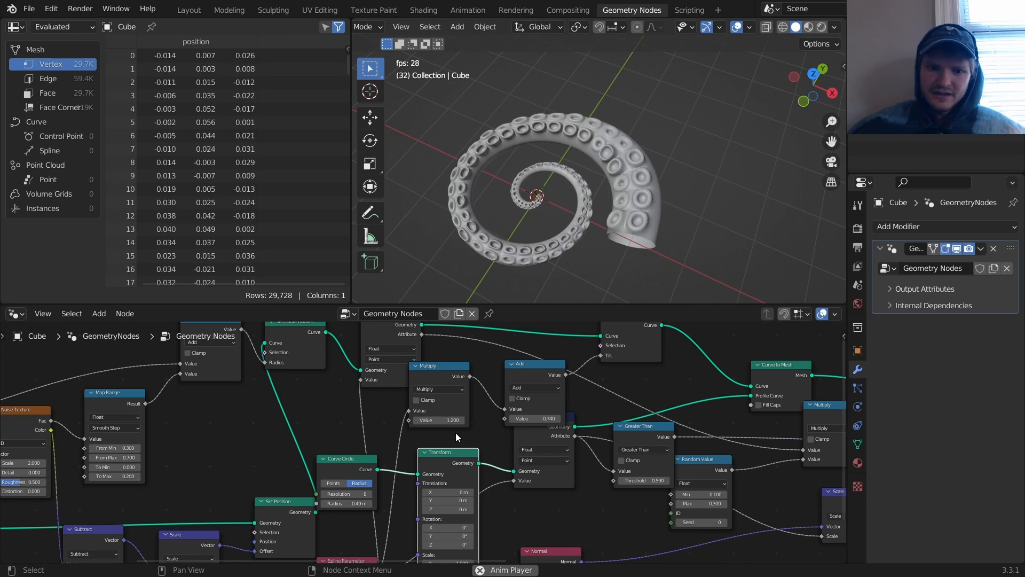
left_click_drag(443, 420, 357, 420)
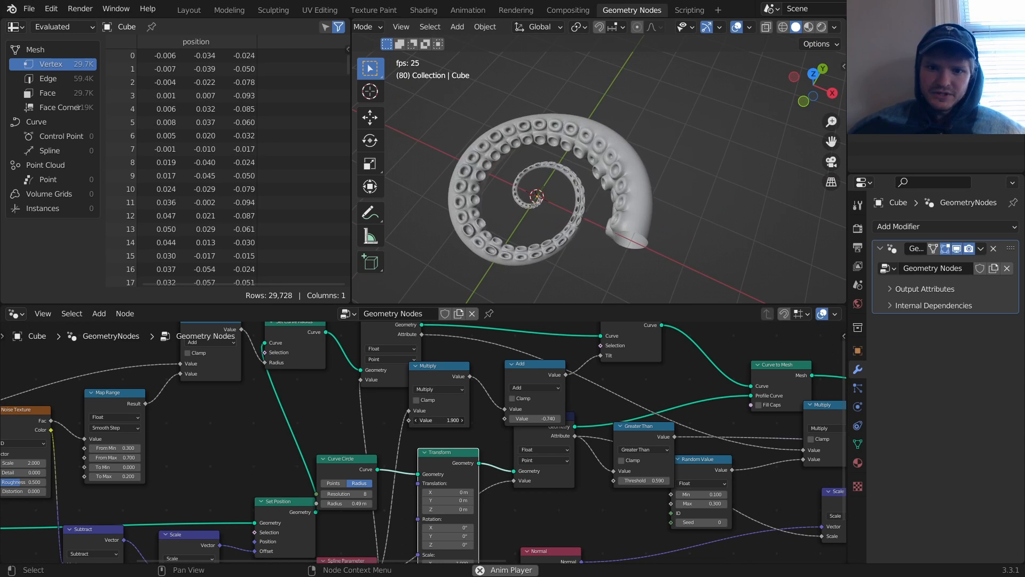
left_click_drag(443, 420, 452, 420)
left_click_drag(535, 418, 481, 419, "shift")
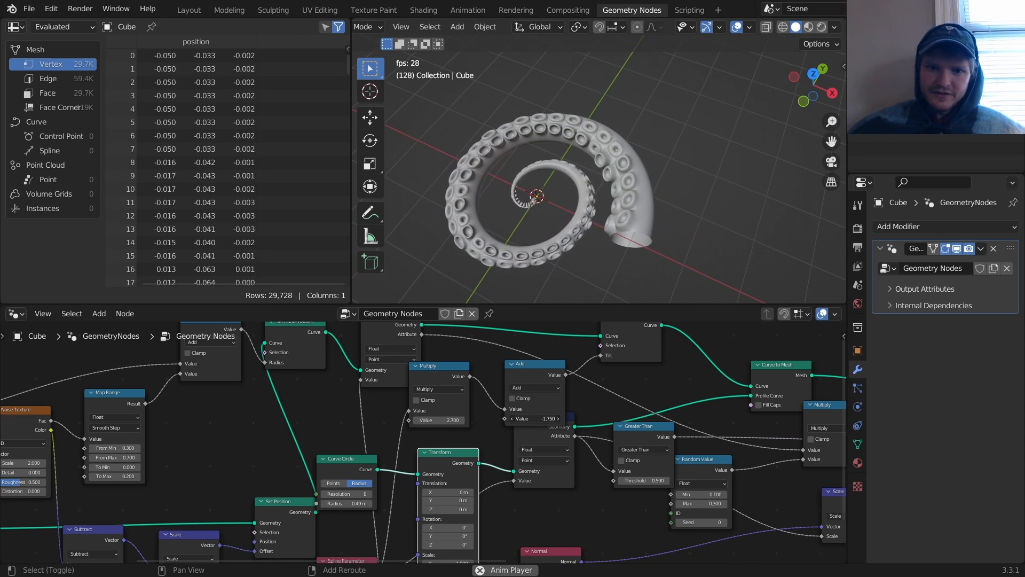
middle_click_drag(565, 187, 637, 162)
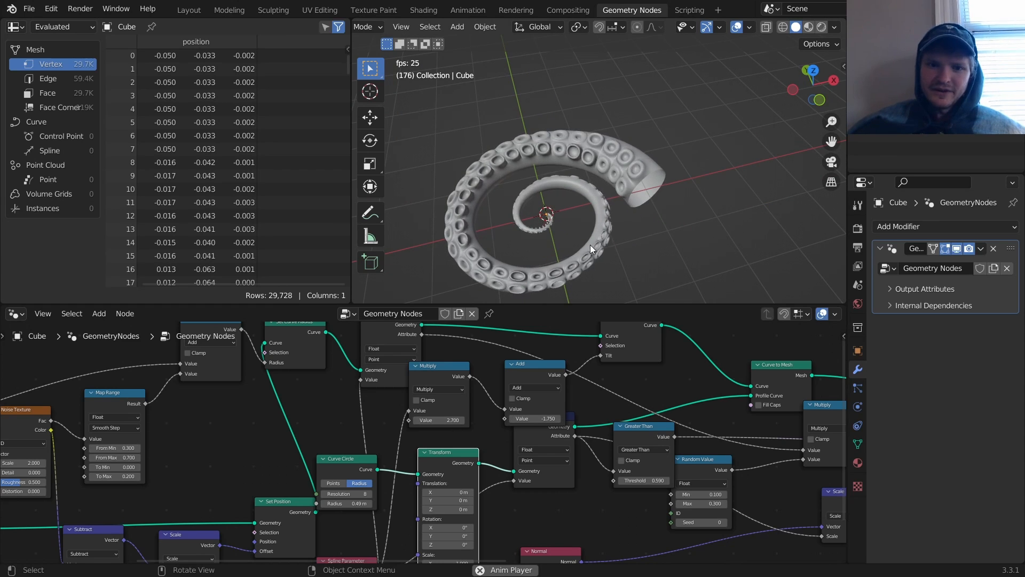
Set the Scale node feeding the Set Position offset to 0.780 and check the movement from above.
scroll(242, 459, "down", 3)
middle_click_drag(251, 455, 549, 395)
scroll(549, 396, "up", 8)
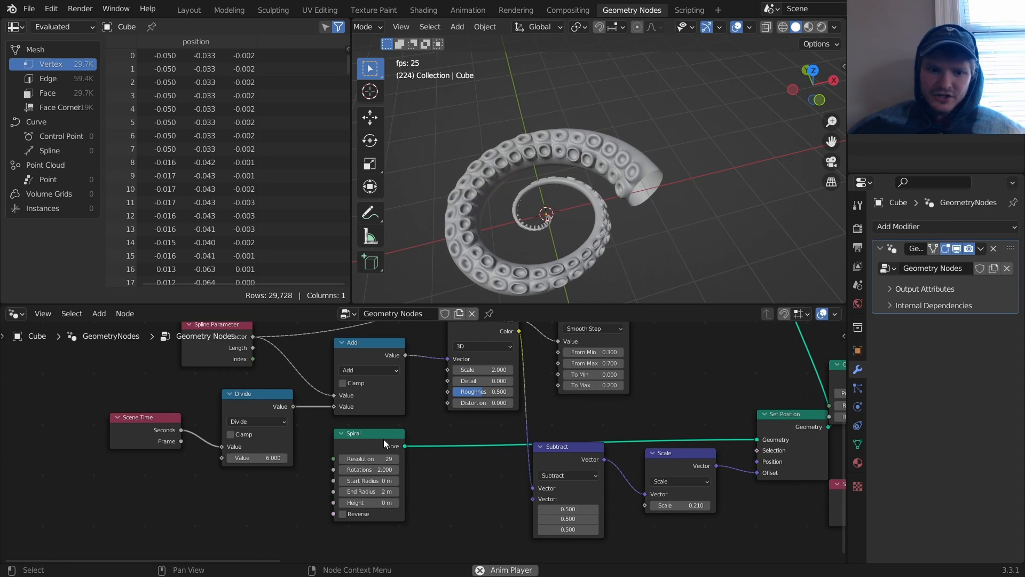
middle_click_drag(383, 439, 300, 447)
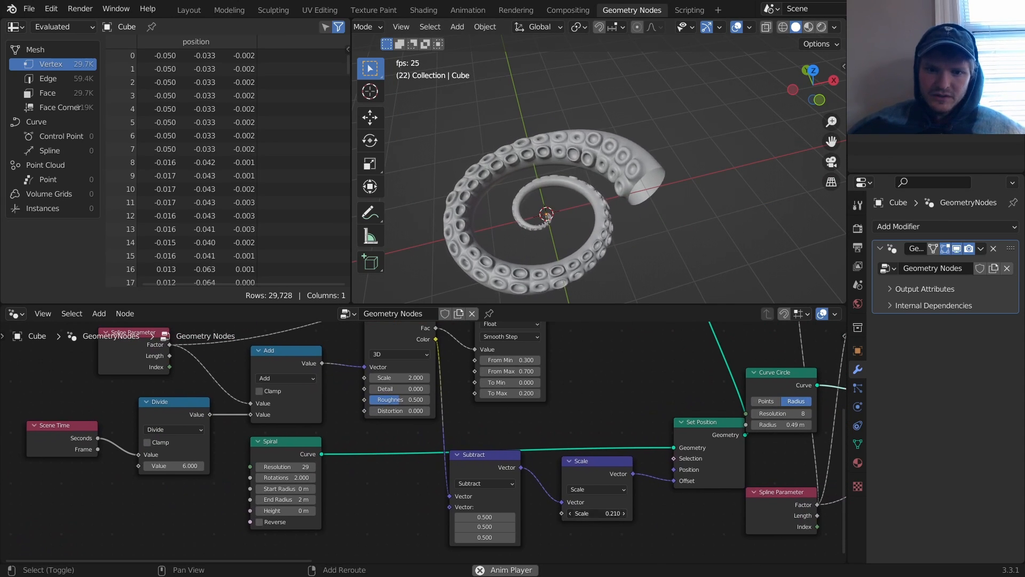
left_click_drag(597, 513, 627, 513)
middle_click_drag(622, 197, 571, 252)
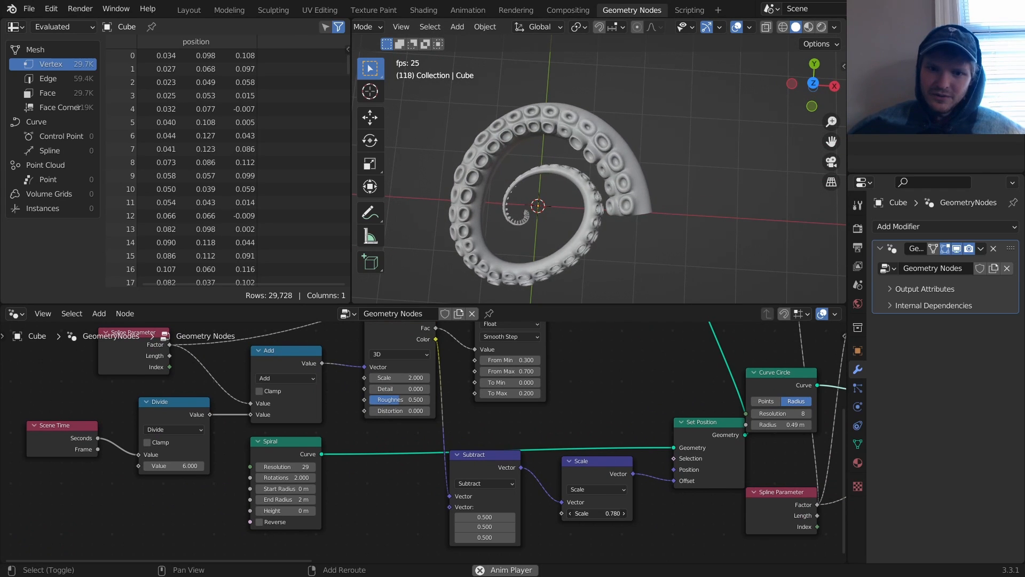
Try a larger To Max value on the Map Range node that varies the curve radius.
middle_click_drag(522, 384, 537, 472)
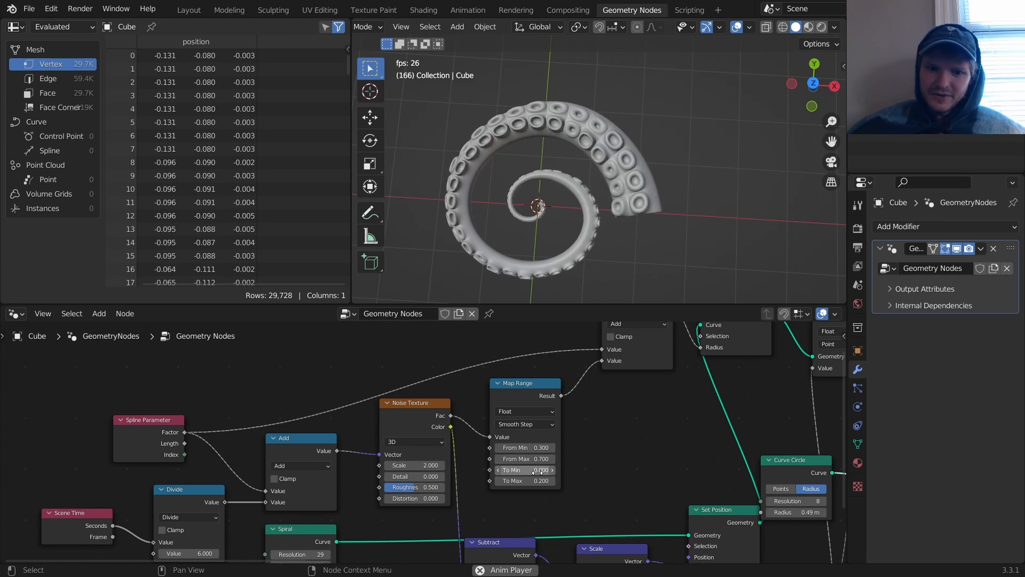
left_click_drag(534, 481, 612, 480)
key("ctrl+z")
Set the Noise Texture's scale to 3.400 and its distortion to 0.2.
left_click_drag(416, 465, 587, 465)
left_click_drag(417, 466, 582, 466)
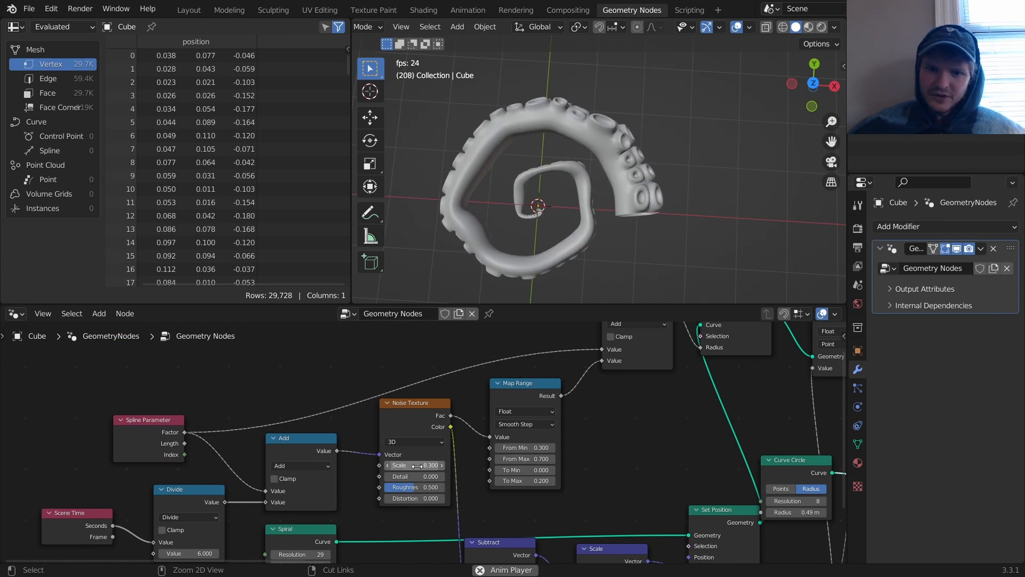
left_click_drag(415, 498, 489, 498)
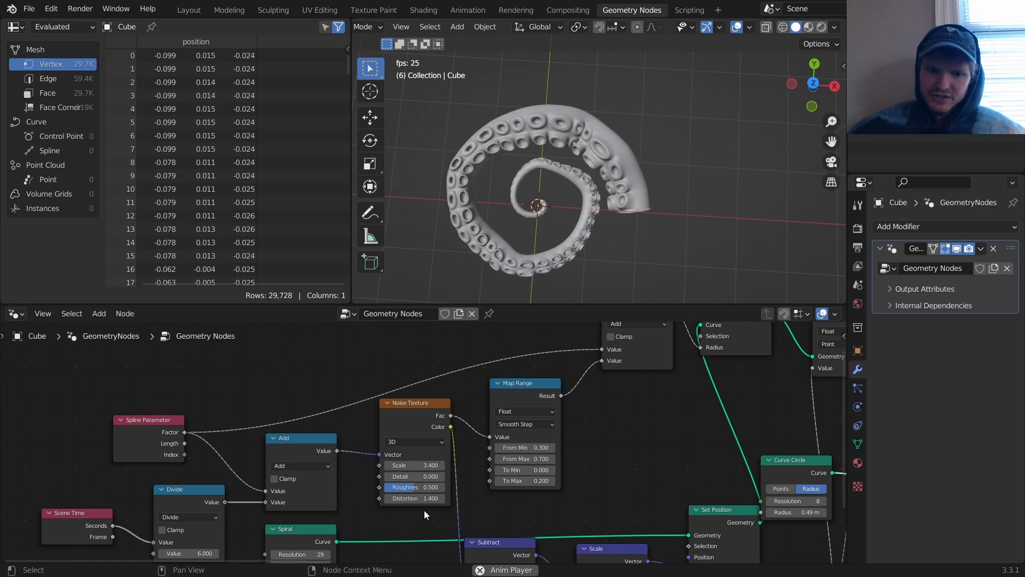
scroll(424, 510, "up", 2)
left_click(423, 499)
type("0.2")
key("Return")
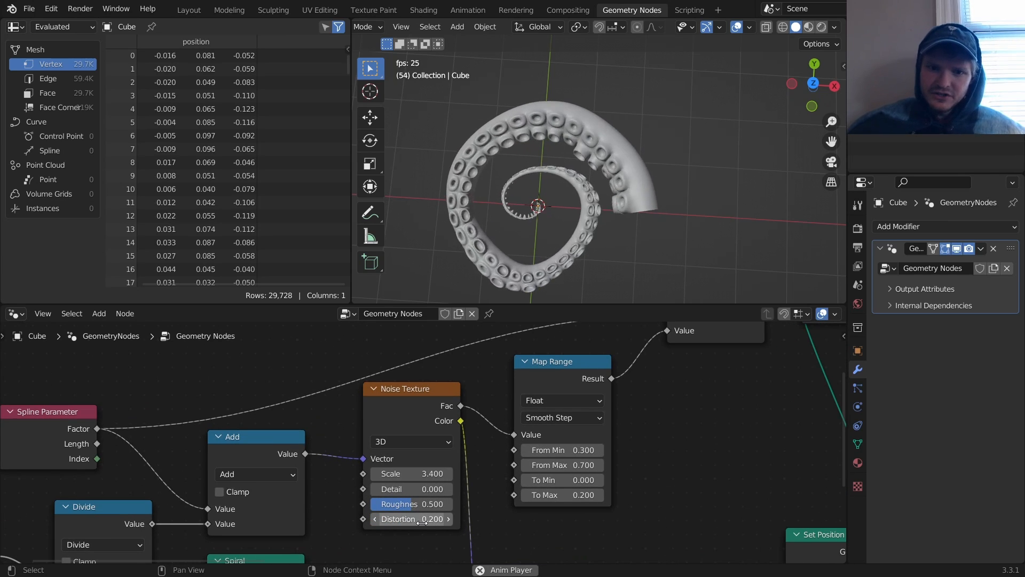
Try a detail of 0.5 on the Noise Texture.
left_click_drag(418, 489, 380, 488)
left_click(413, 487)
type("0.5")
key("Return")
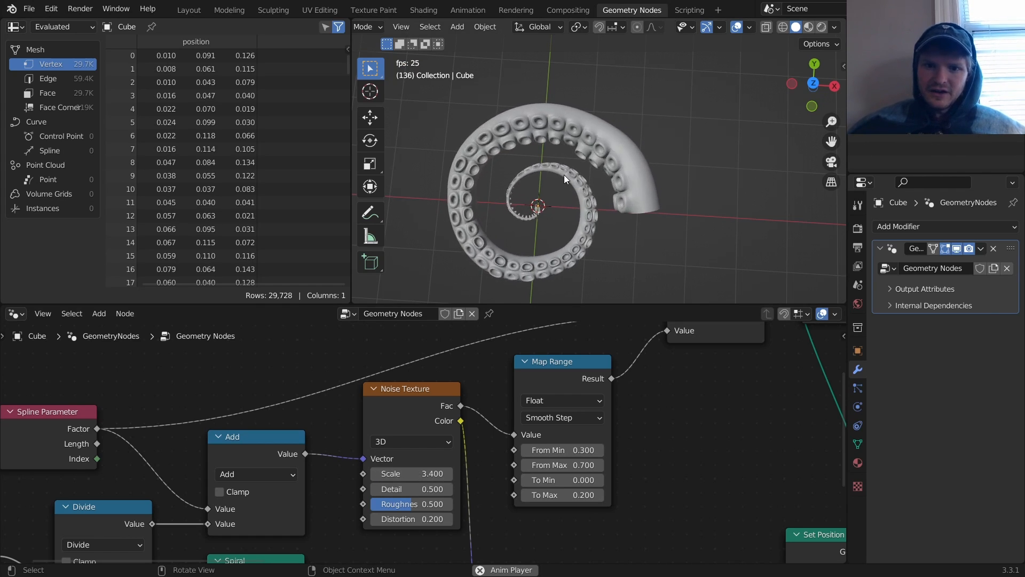
key("ctrl+z")
Set the Noise Texture's roughness to 0.673 and view the moving tentacle from a lower angle.
left_click_drag(417, 506, 431, 506)
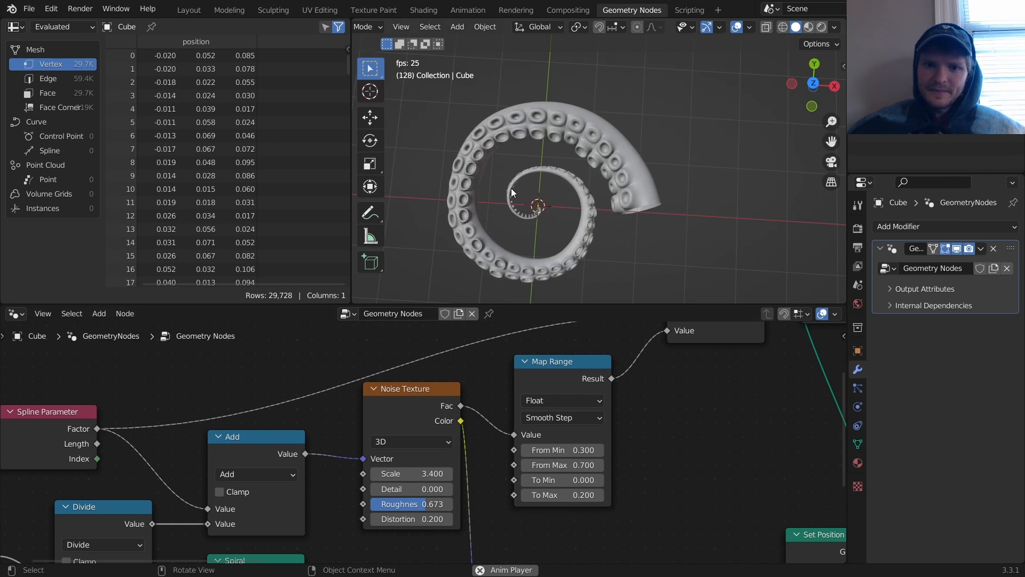
middle_click_drag(553, 161, 566, 79)
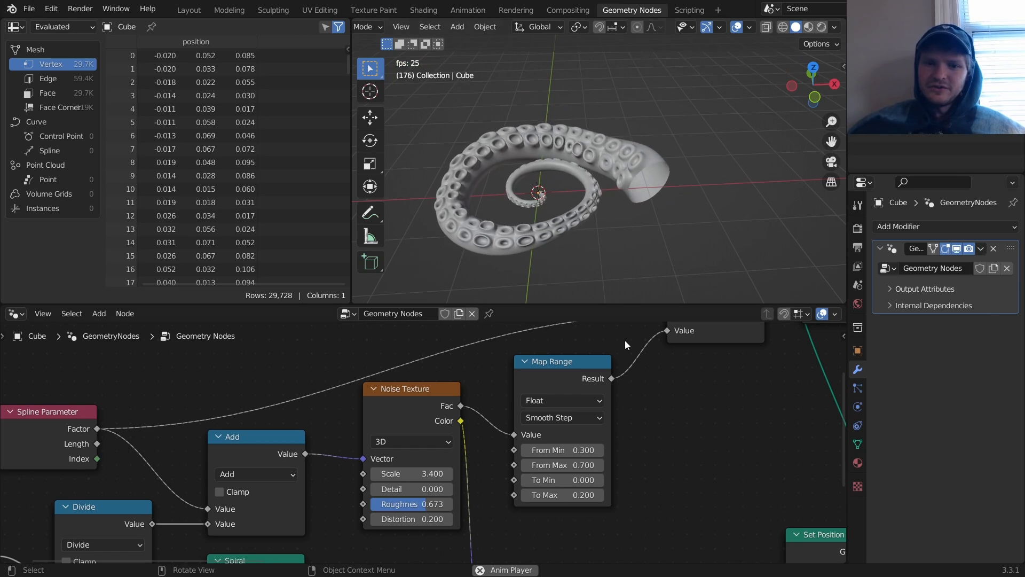
Stop the playback and save the Blender file.
scroll(649, 390, "down", 5)
middle_click_drag(586, 419, 802, 399)
middle_click_drag(676, 415, 421, 438)
scroll(408, 447, "up", 8)
middle_click_drag(162, 440, 489, 425)
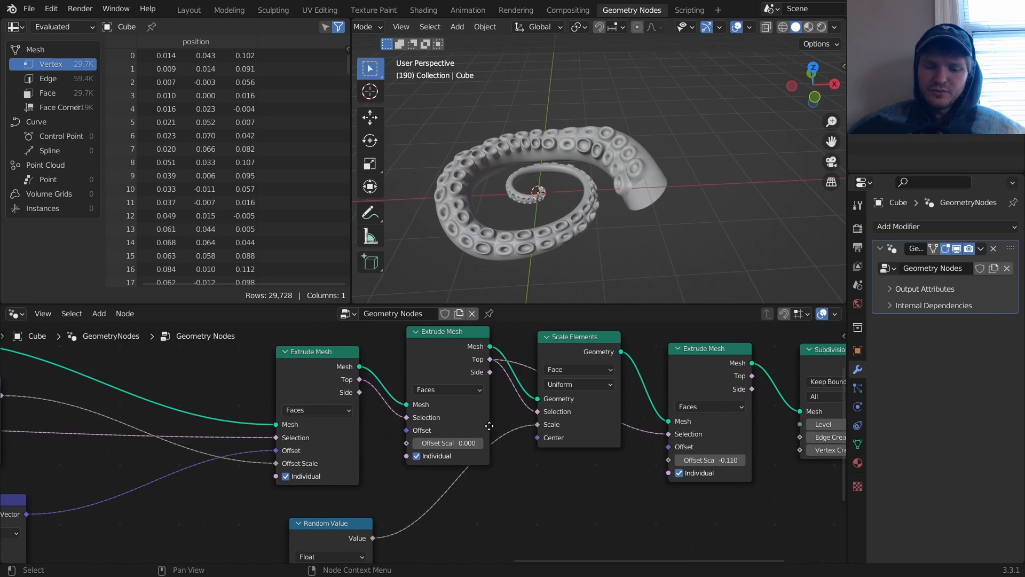
scroll(366, 457, "down", 2)
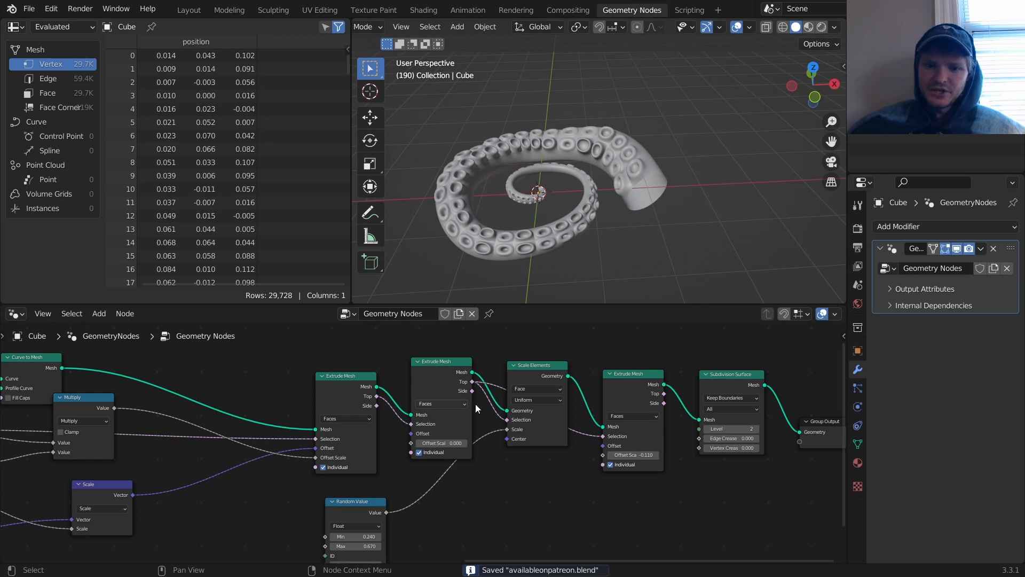
Enable Fill Caps on the Curve to Mesh node and look closely at the tentacle's thick end.
middle_click_drag(479, 402, 785, 493)
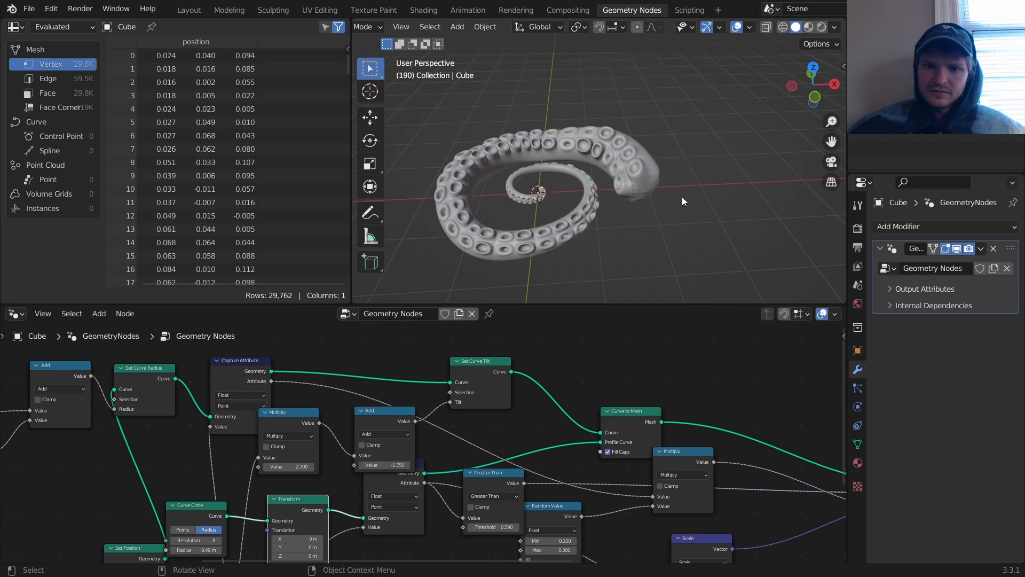
scroll(684, 153, "up", 4)
middle_click_drag(708, 439, 762, 434)
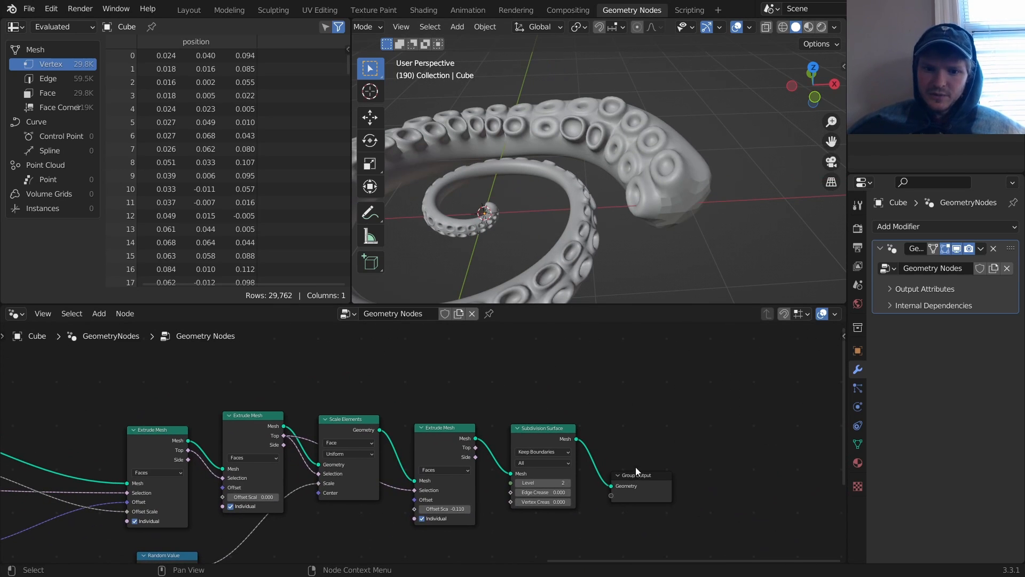
Try level 3 on the Subdivision Surface node, check it during playback, and return the level to 2.
left_click(569, 482)
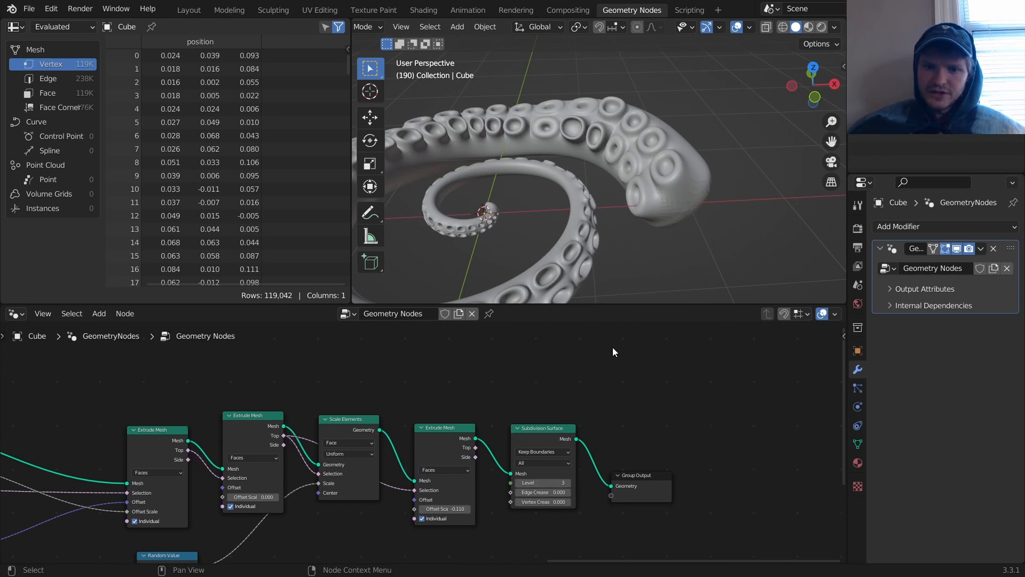
key("space")
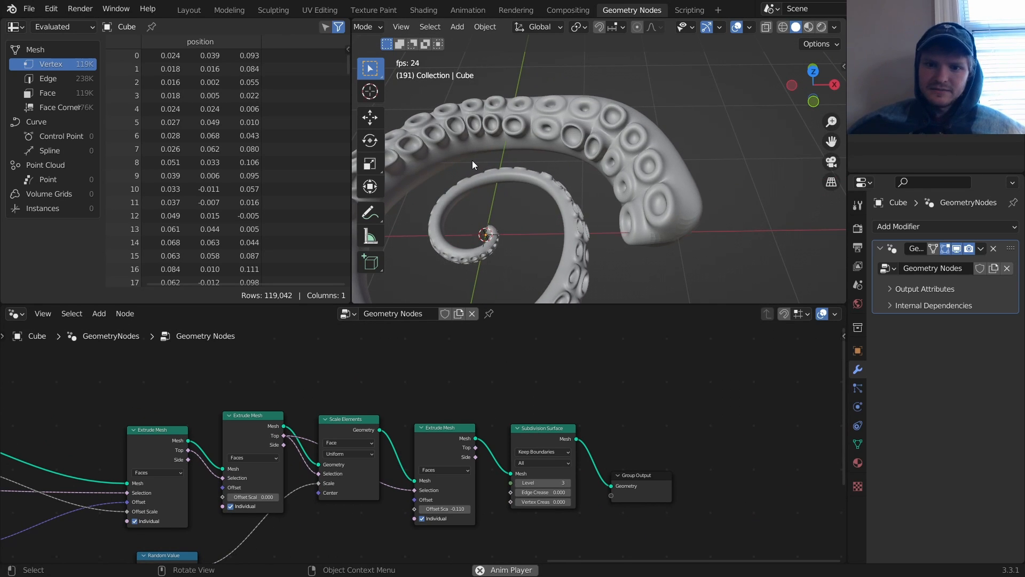
key("space")
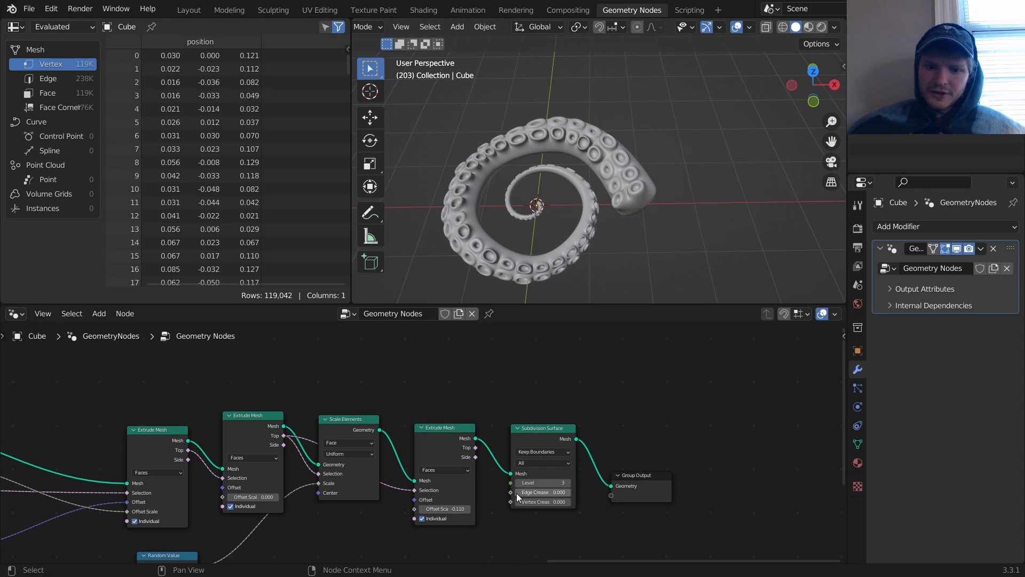
left_click(518, 483)
Insert a Set Shade Smooth node between Subdivision Surface and Group Output and play the animation briefly.
key("shift+a")
left_click(540, 288)
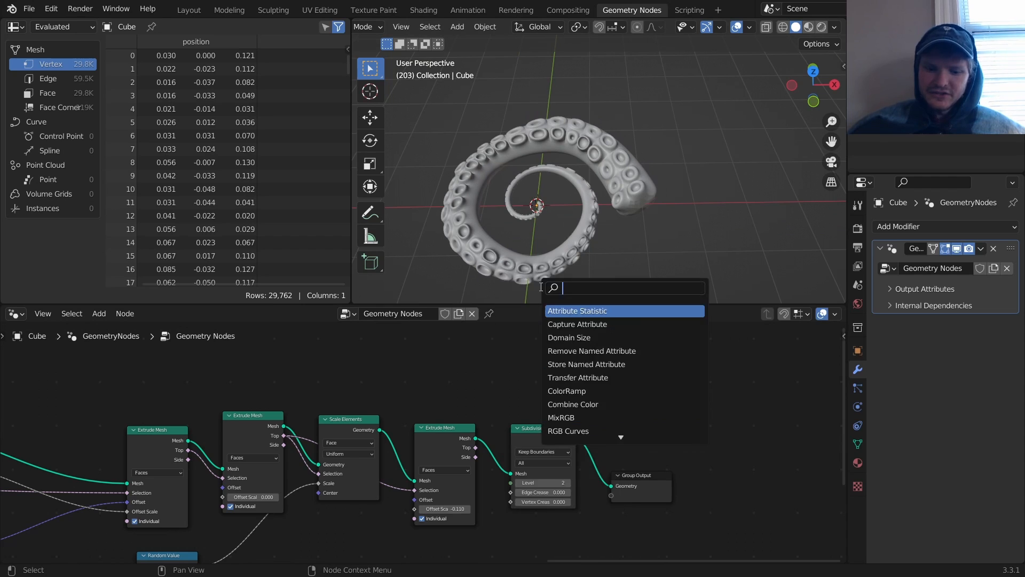
left_click(576, 324)
left_click(614, 477)
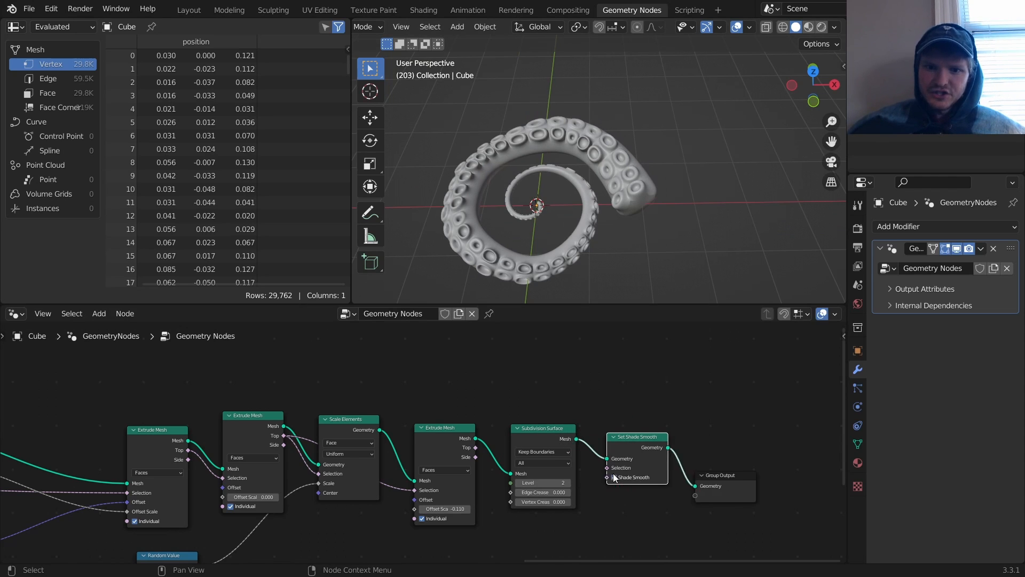
key("space")
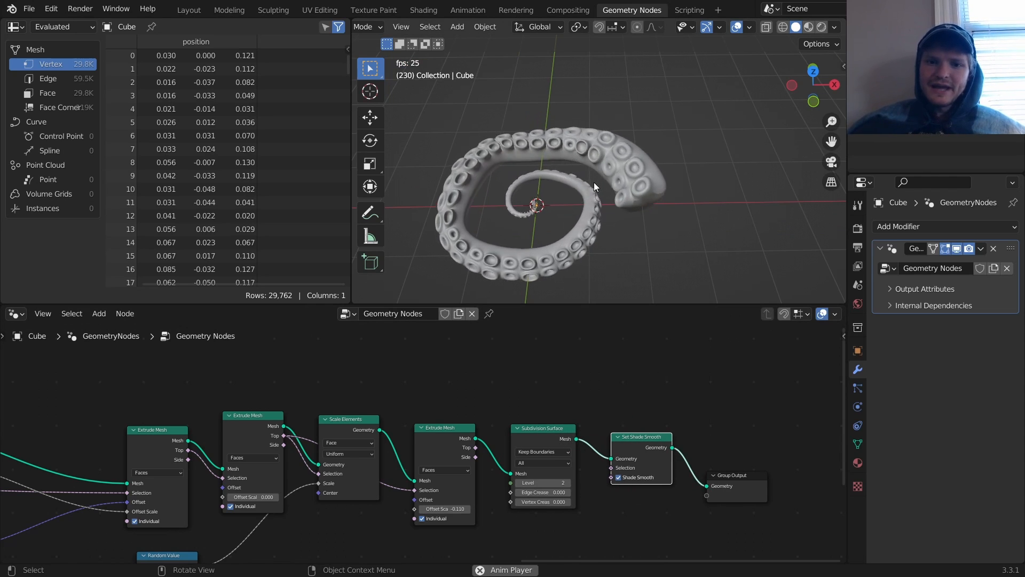
key("space")
Try 4.6 rotations and a start radius of -1.5 m on the Spiral node, undoing each change and leaving the animation playing.
middle_click_drag(238, 460, 81, 395)
middle_click_drag(530, 517, 501, 490)
scroll(498, 494, "up", 1)
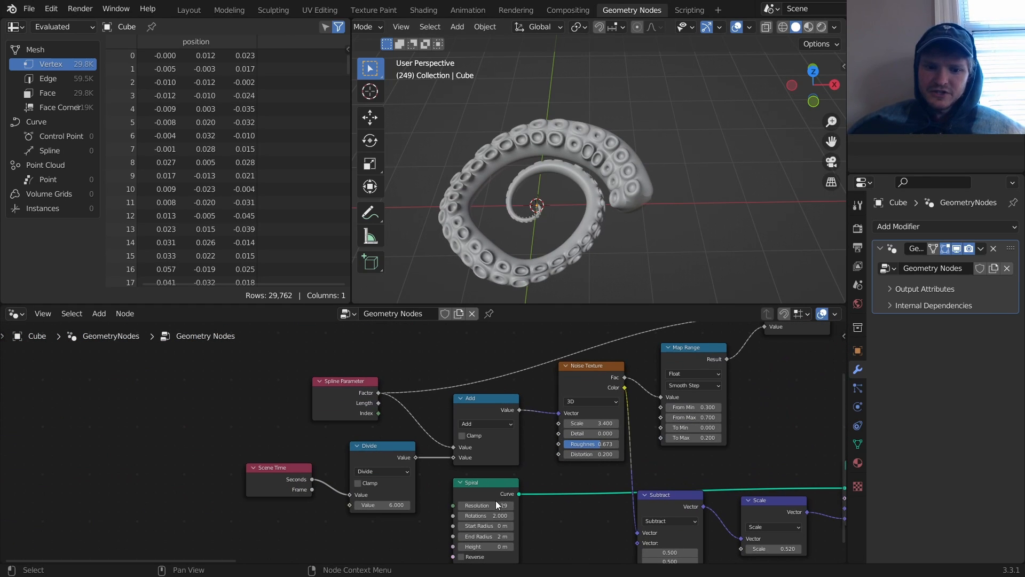
mouse_move(491, 505)
left_mouse_down()
mouse_move(457, 506)
mouse_move(497, 516)
left_mouse_up()
key("ctrl+z")
key("BackSpace")
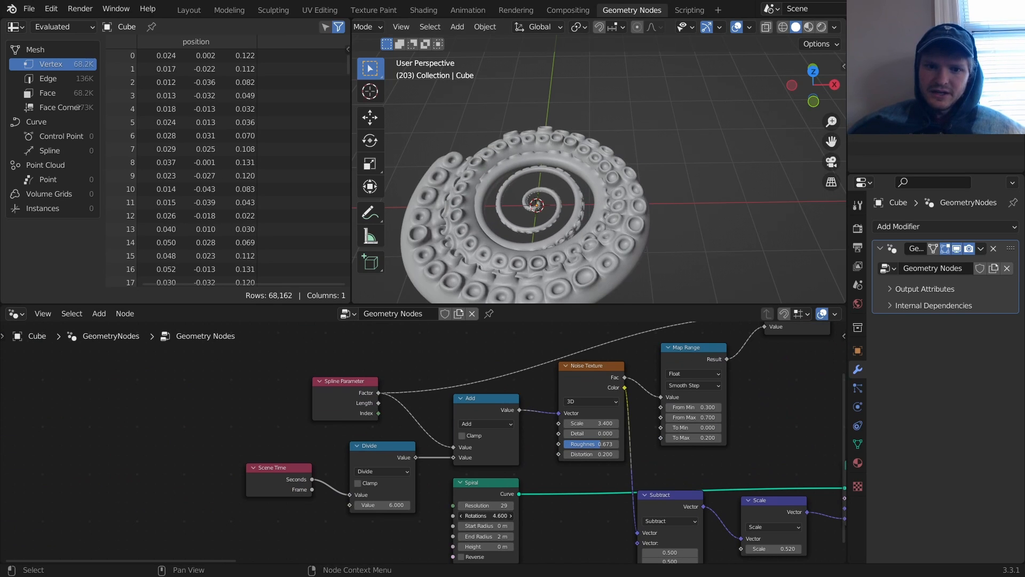
key("space")
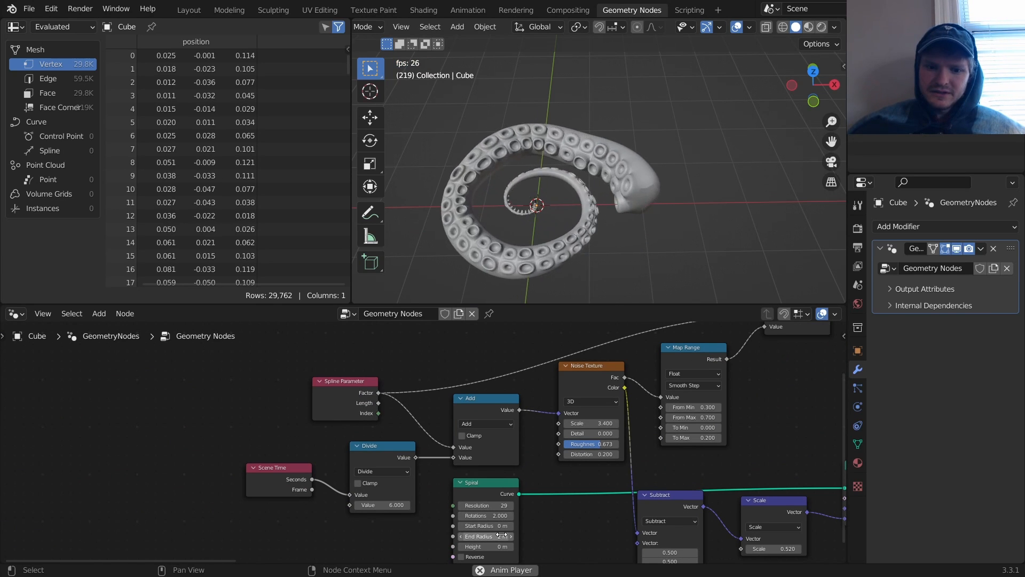
left_click_drag(501, 535, 528, 534)
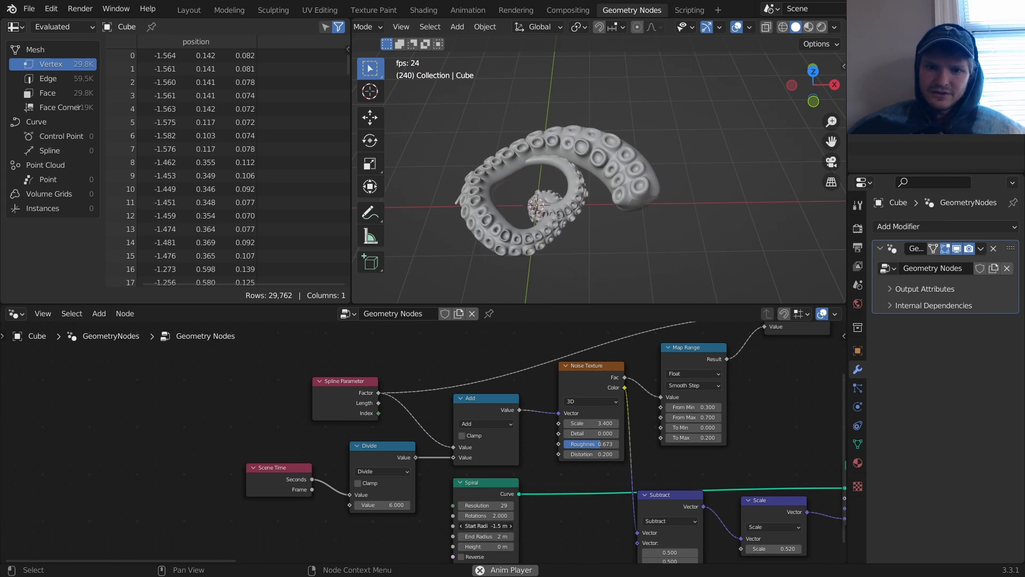
key("ctrl+z")
Add a Bezier Segment node and feed its curve into a reroute on the Spiral's output link, replacing the Spiral.
middle_click_drag(483, 536, 421, 486)
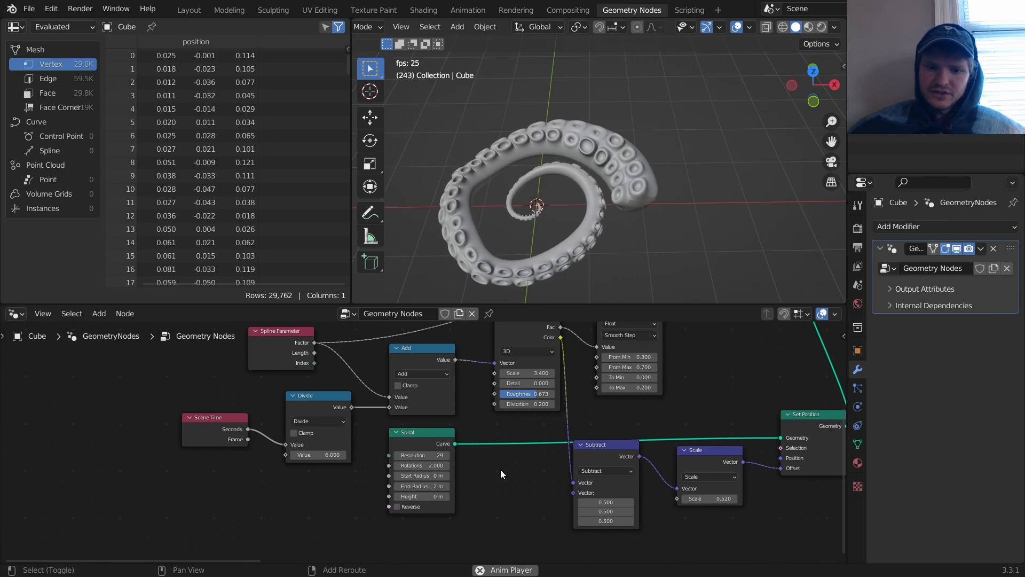
middle_click_drag(491, 416, 507, 371)
key("shift+a")
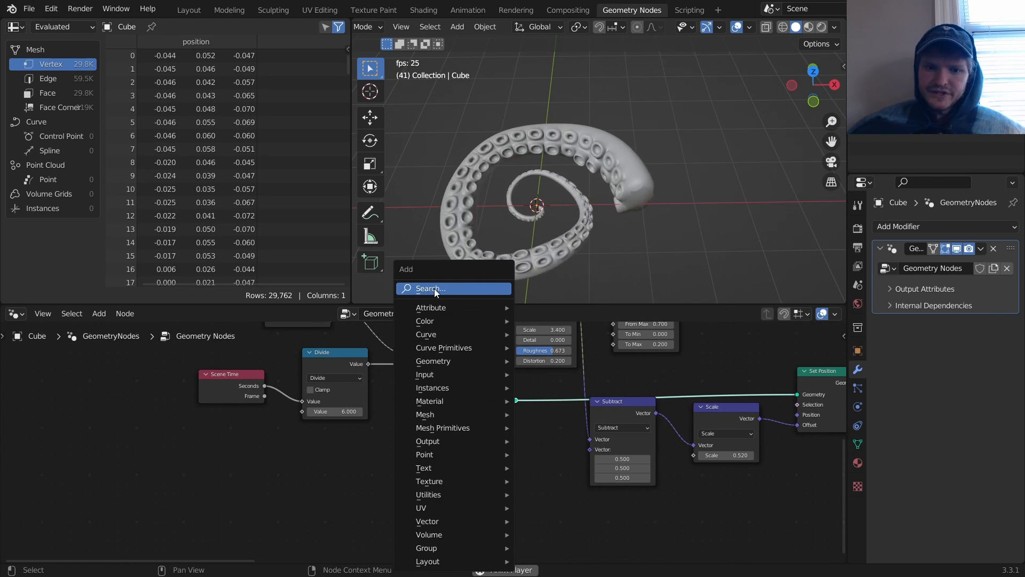
left_click(434, 289)
type("bez")
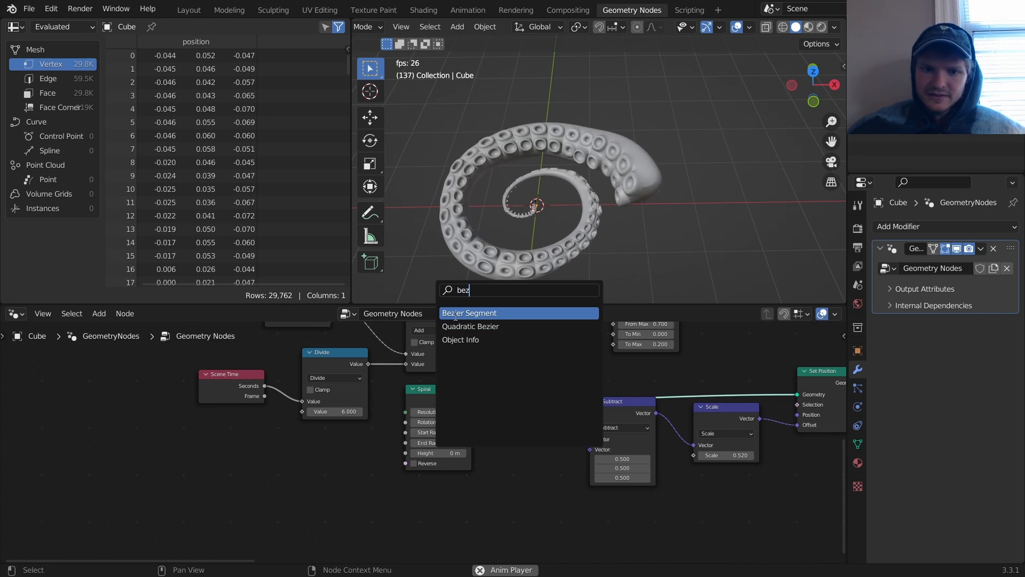
key("Return")
left_click(458, 494)
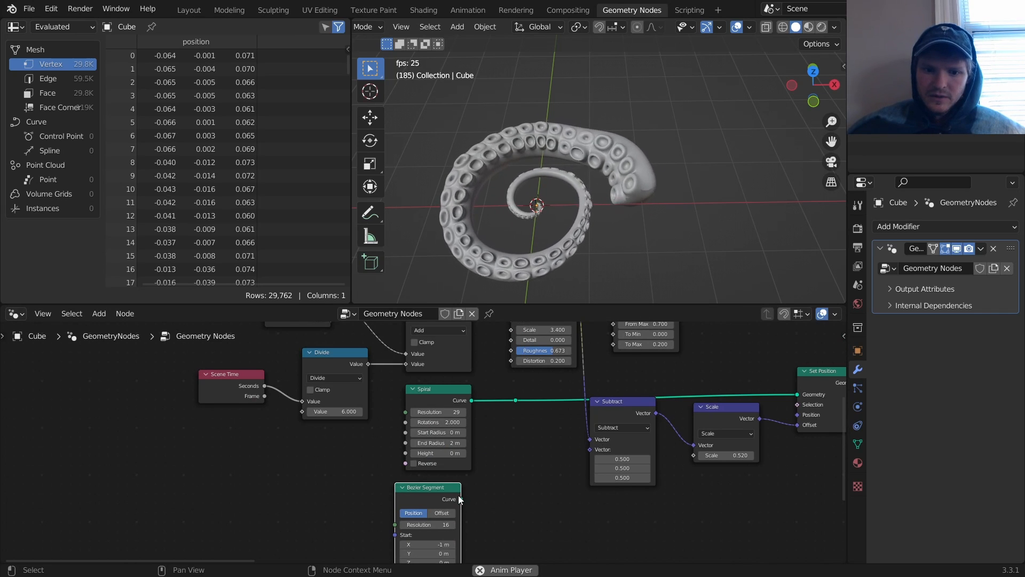
left_click_drag(458, 495, 510, 399)
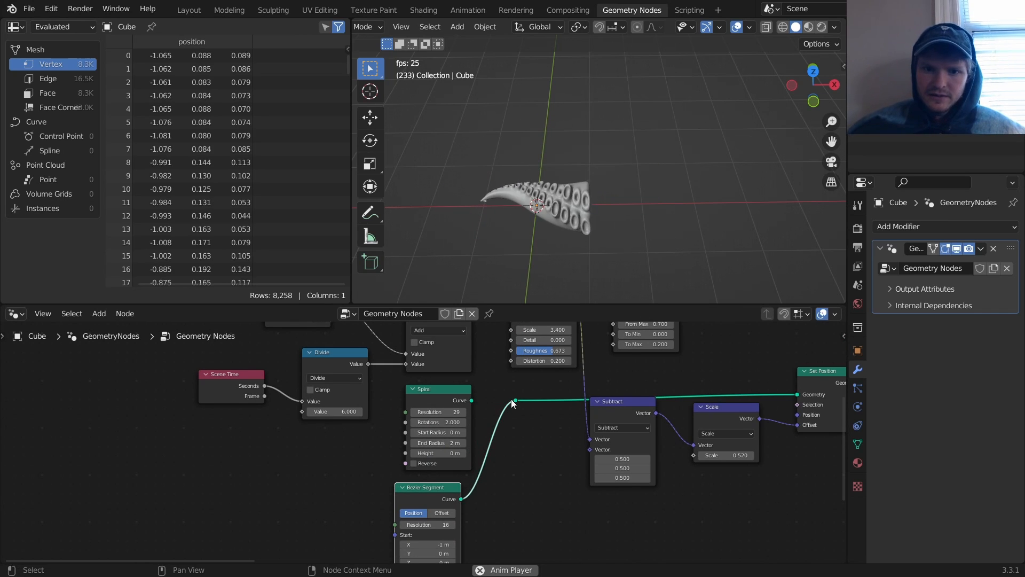
middle_click_drag(593, 210, 605, 233)
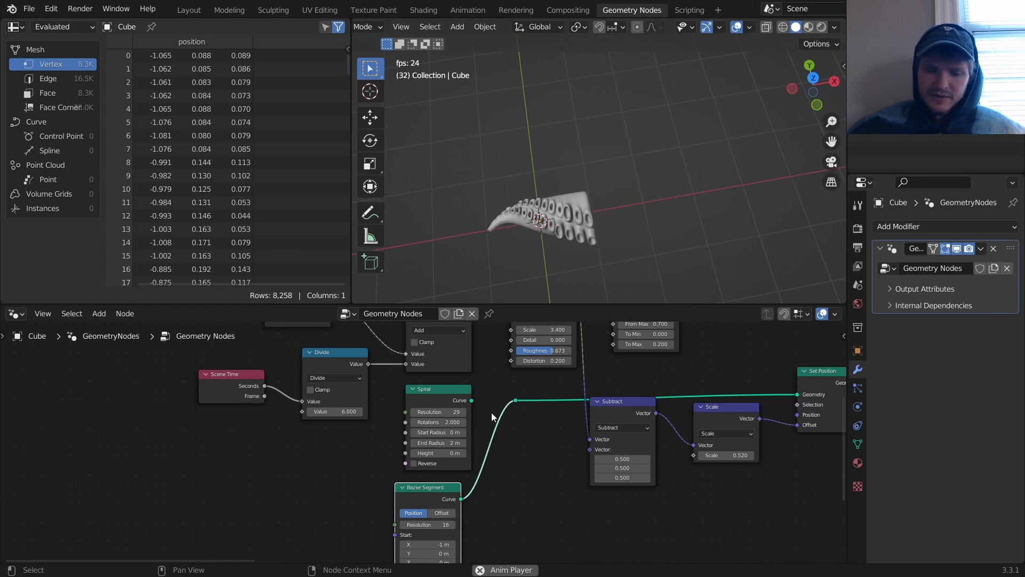
Try stretching the Bezier Segment by setting its End X to 6.37 m.
left_click_drag(430, 523, 448, 523)
key("ctrl+z")
middle_click_drag(468, 520, 498, 378)
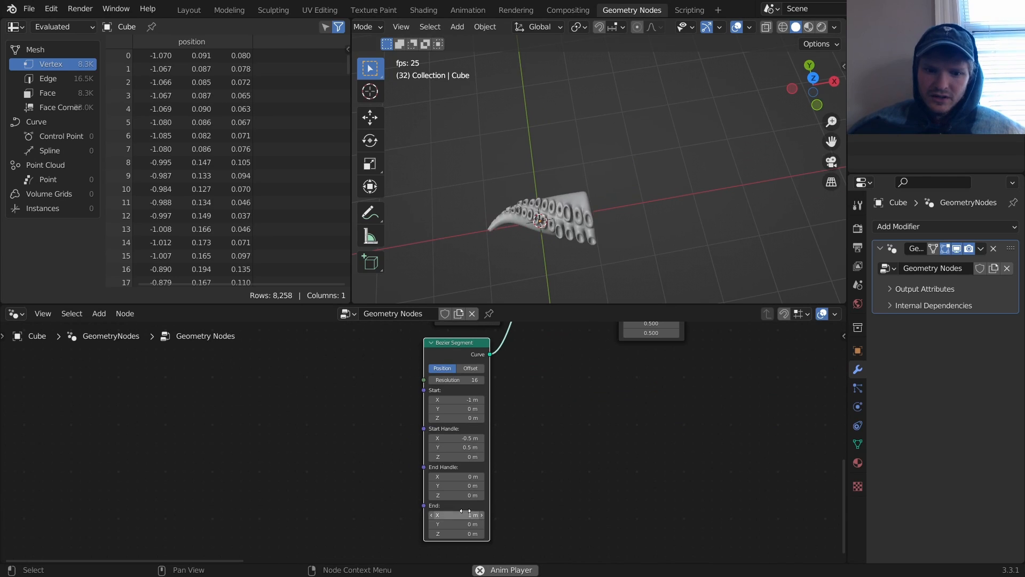
left_click_drag(466, 514, 507, 514)
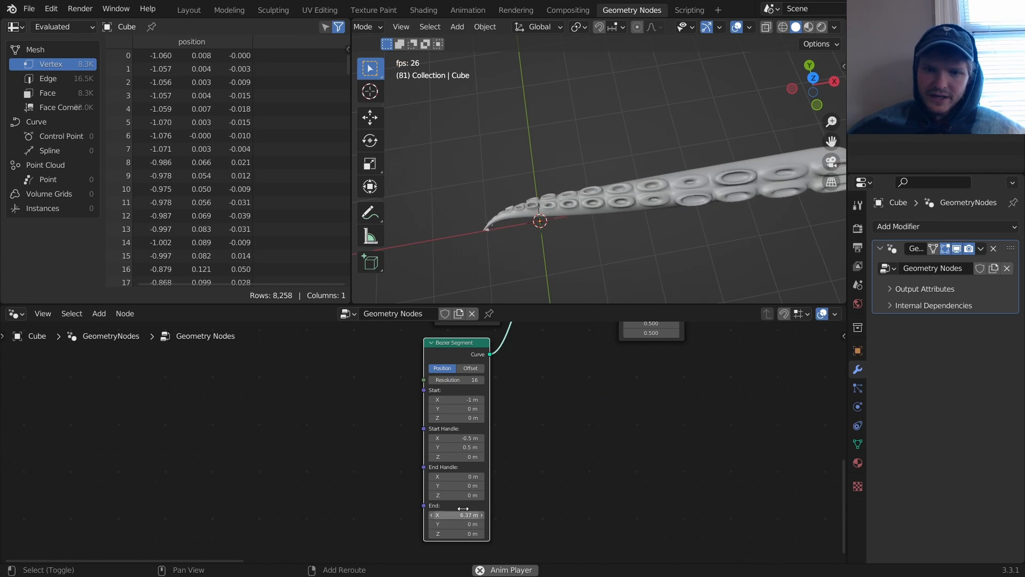
Delete the Bezier Segment node, reconnect the Spiral's curve to the reroute, and stop the playback.
middle_click_drag(483, 434, 456, 547)
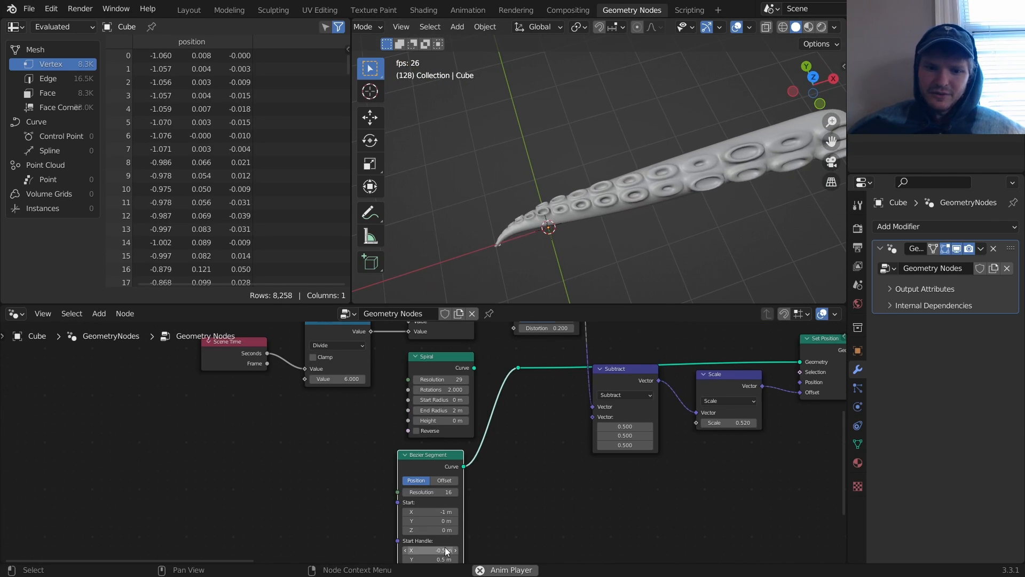
key("x")
left_click_drag(463, 366, 518, 368)
scroll(529, 162, "down", 1)
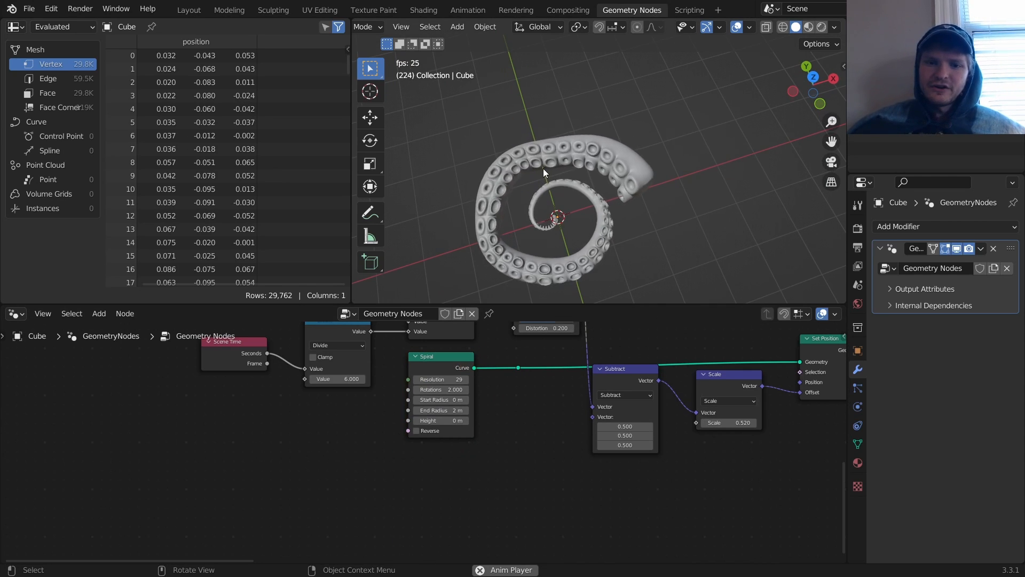
middle_click_drag(702, 417, 138, 478)
key("space")
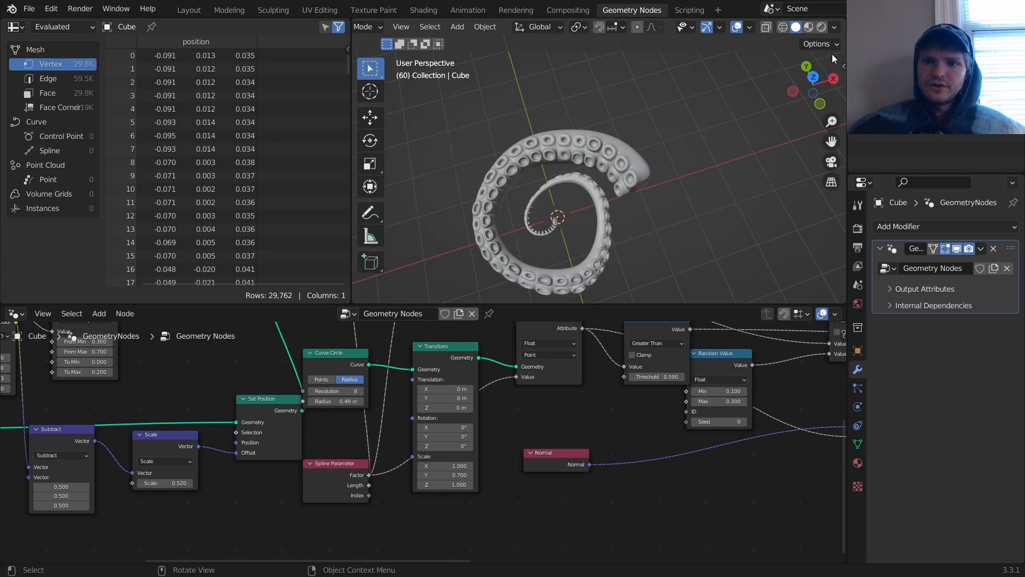
Show the viewport in rendered shading and set the render engine to Cycles with GPU Compute as the device.
left_click(822, 27)
left_click(856, 236)
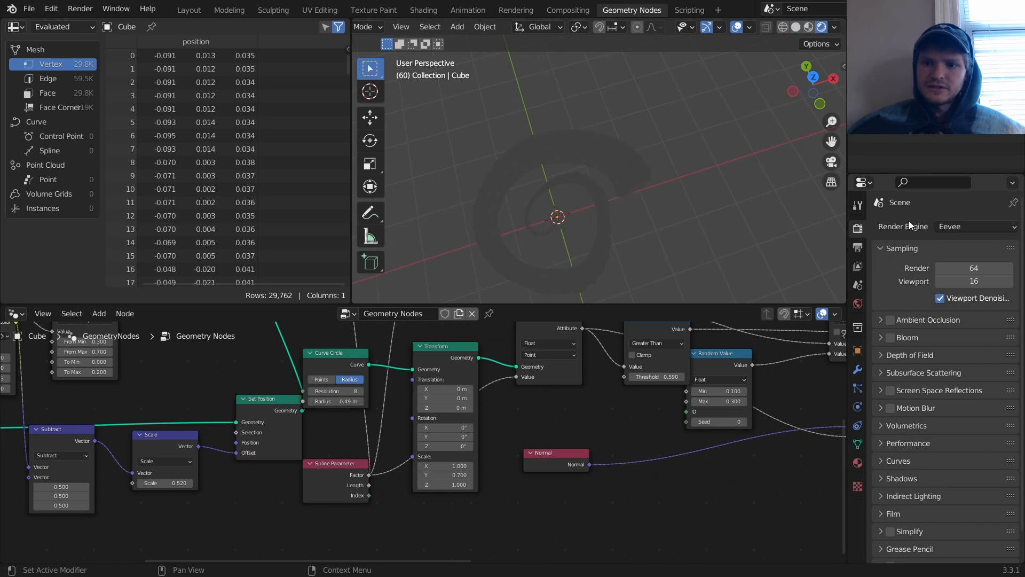
left_click(966, 224)
left_click(963, 270)
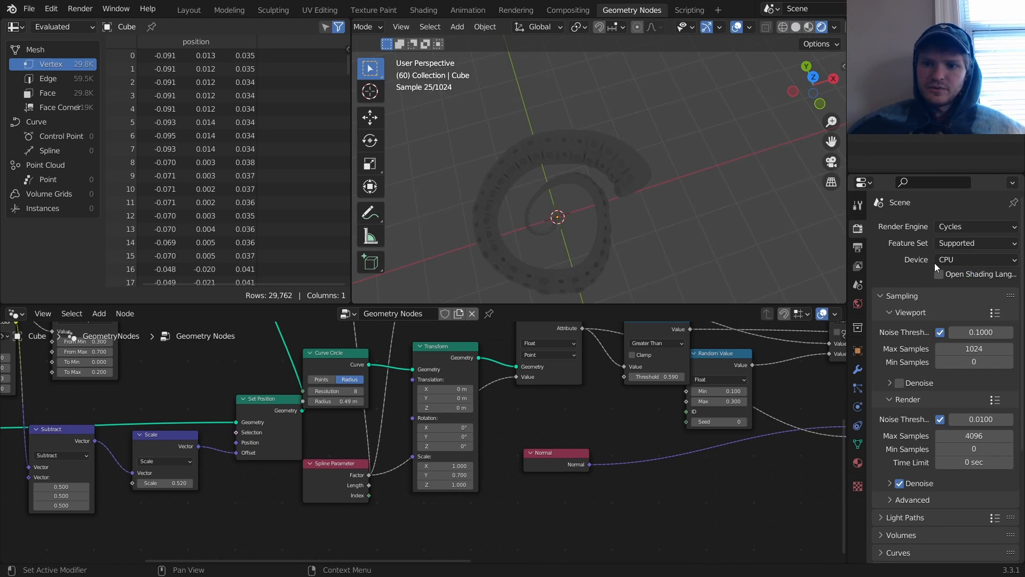
left_click(948, 260)
Set the world color to an Environment Texture and load the peppermint HDRI from the HDRIs folder.
left_click(858, 305)
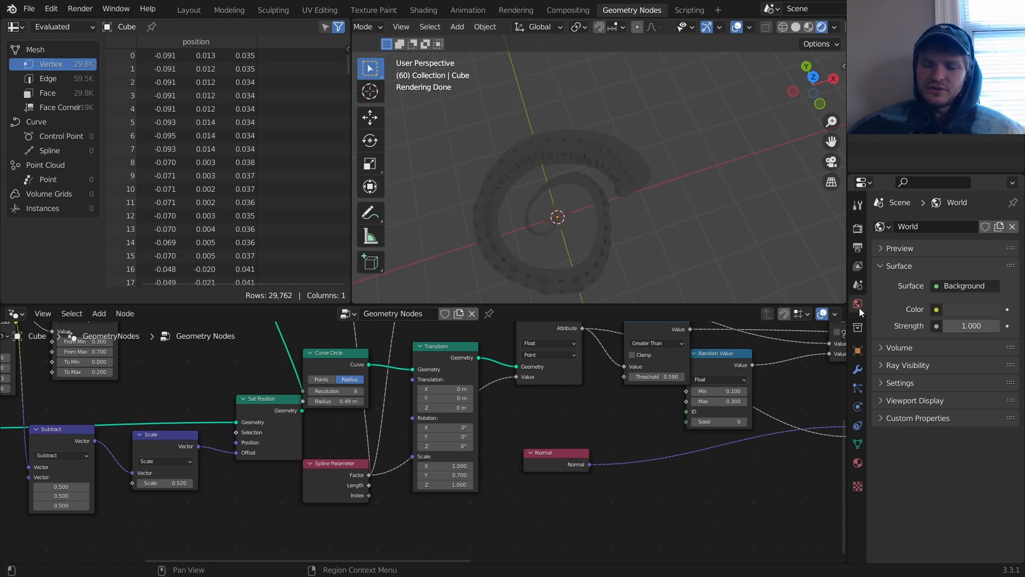
left_click(937, 309)
left_click(713, 370)
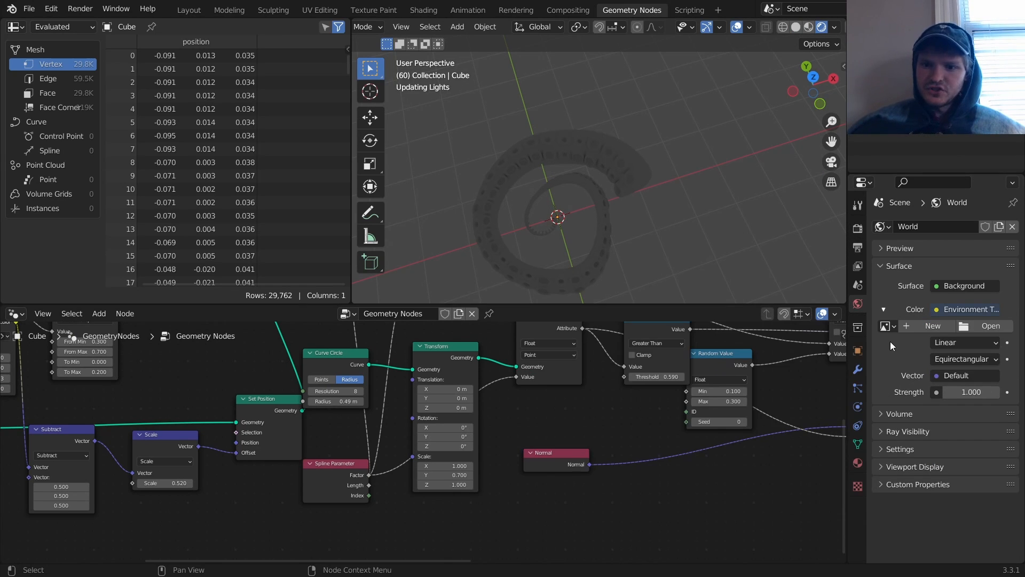
left_click(994, 327)
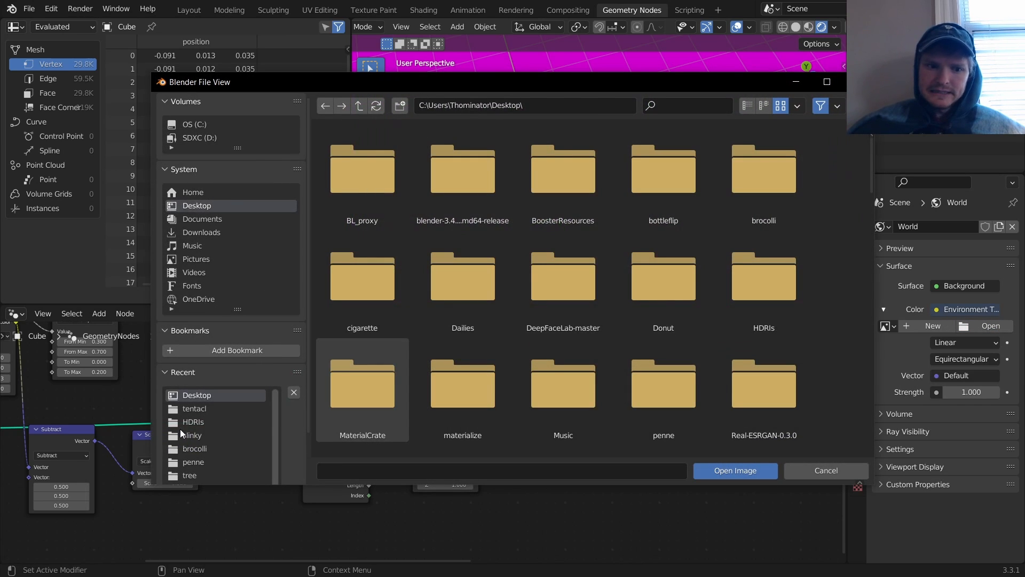
left_click(184, 421)
double_click(748, 265)
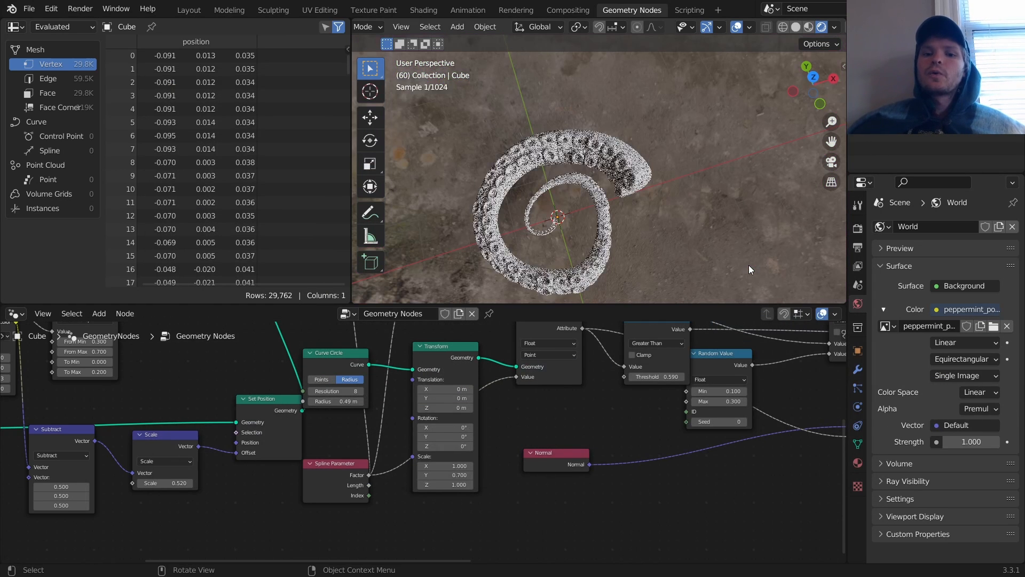
Enable the Transparent option in the render's Film settings to hide the HDRI background.
left_click(857, 228)
scroll(914, 473, "down", 4)
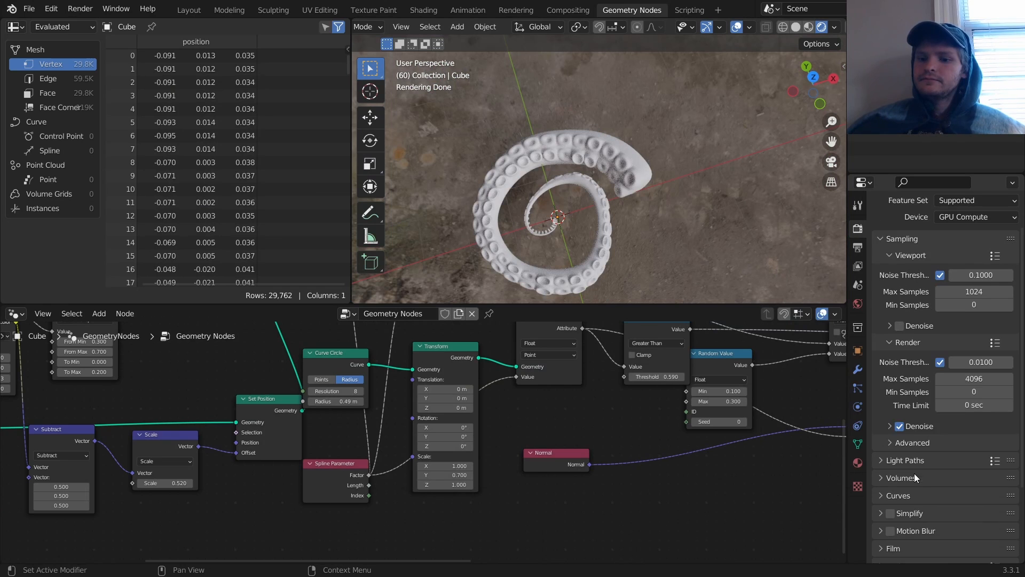
left_click(897, 485)
scroll(898, 487, "down", 4)
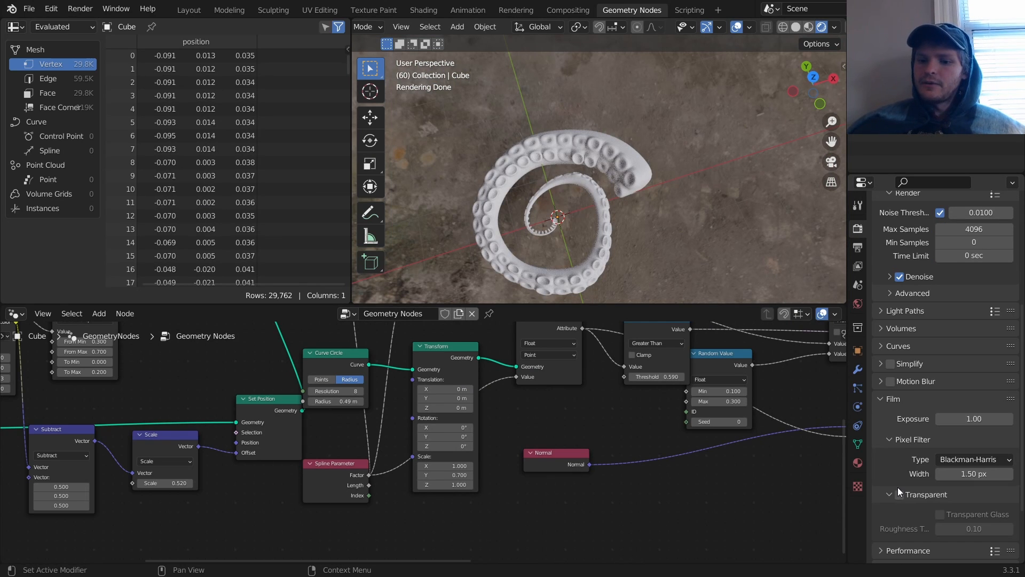
left_click(902, 495)
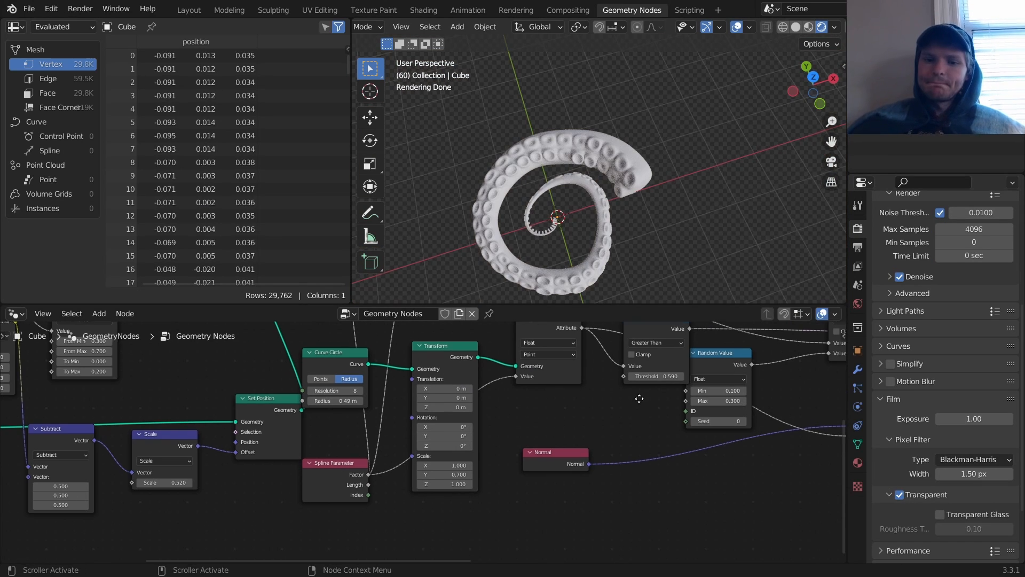
Insert a Set Material node between Set Shade Smooth and Group Output.
middle_click_drag(804, 369, 697, 389)
scroll(697, 390, "down", 6)
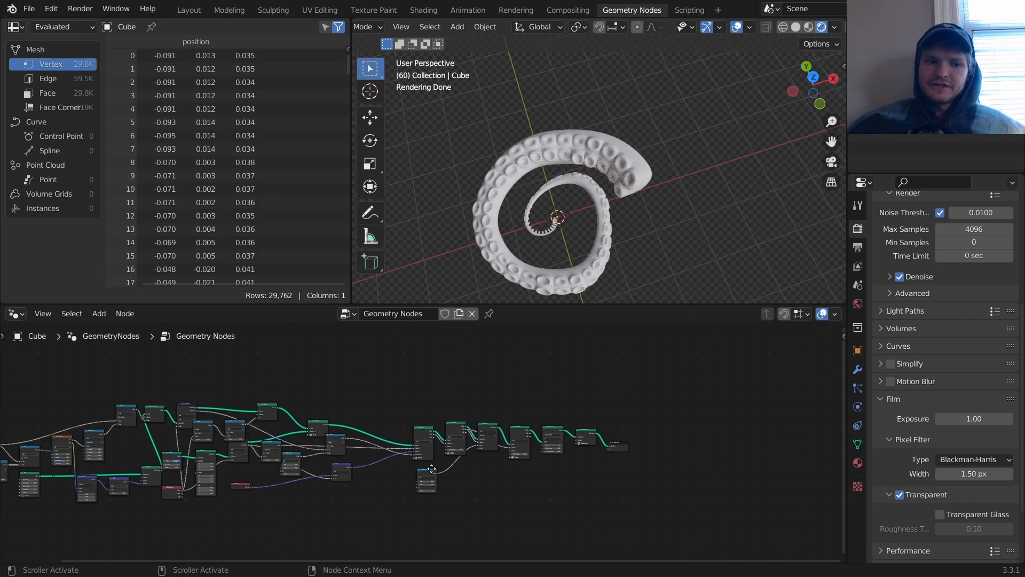
middle_click_drag(691, 442, 695, 444)
scroll(695, 444, "up", 6)
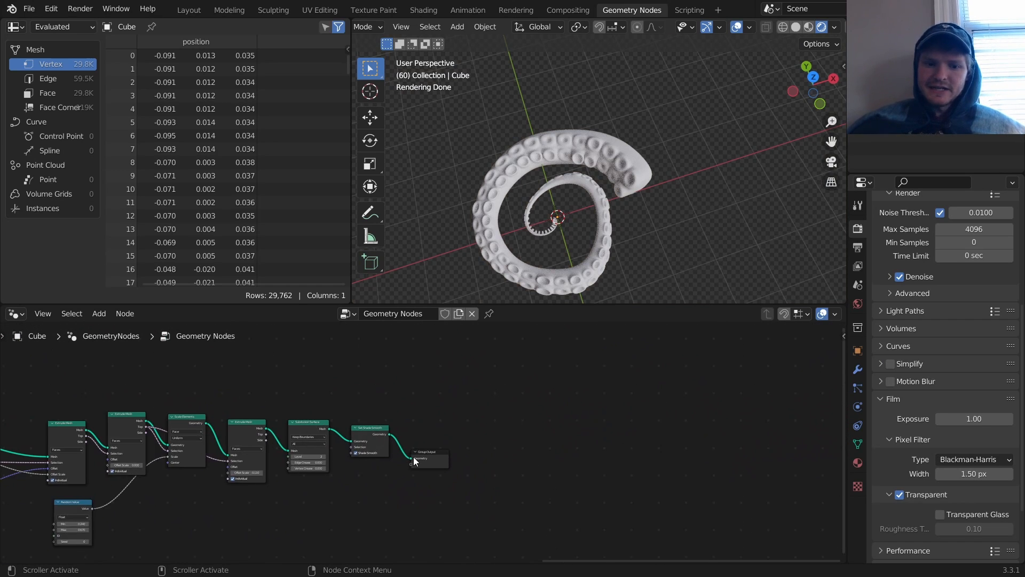
key("shift+a")
type("set")
key("Down")
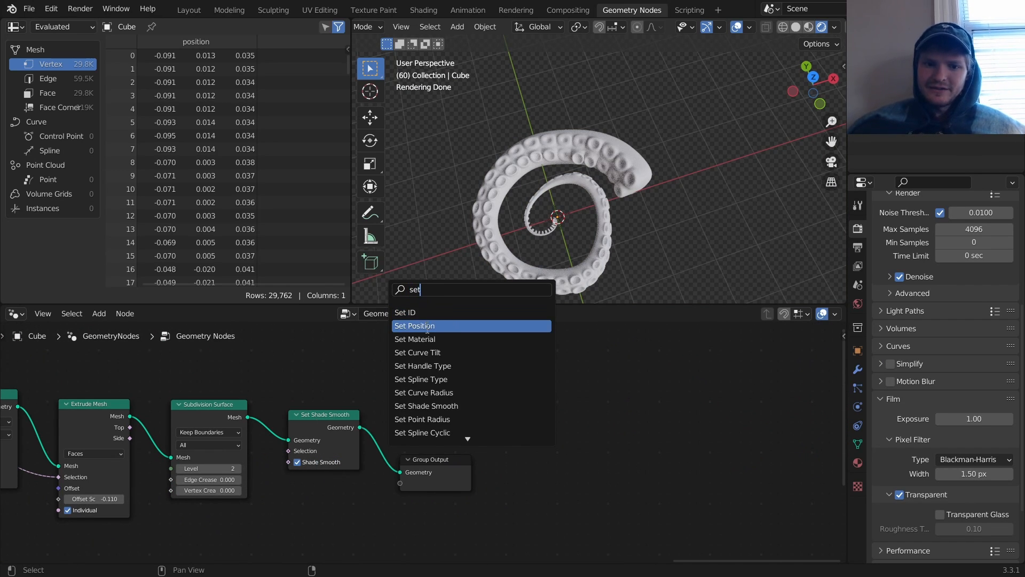
key("Down")
key("Return")
left_click(425, 460)
Assign the existing material named Material in the Set Material node.
scroll(437, 462, "up", 2)
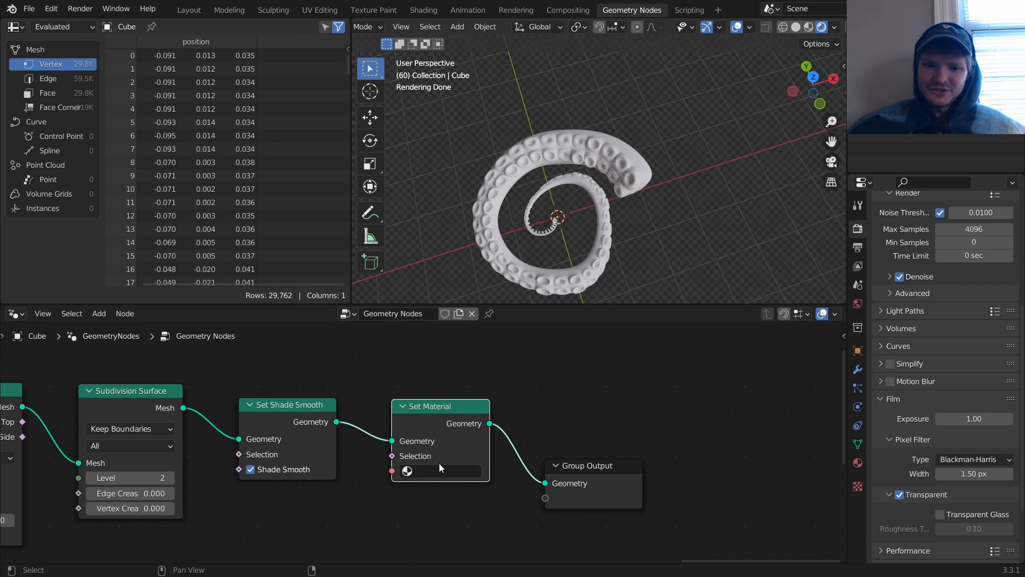
left_click(439, 463)
left_click(436, 326)
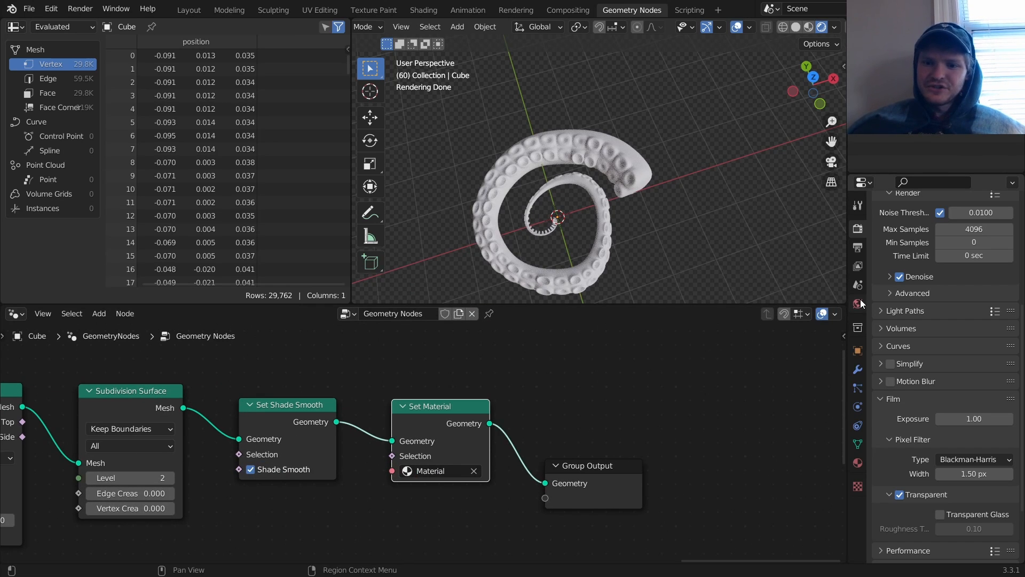
Split the node editor area in two and make the new area a Shader Editor.
left_click_drag(846, 306, 262, 319)
left_click(262, 318)
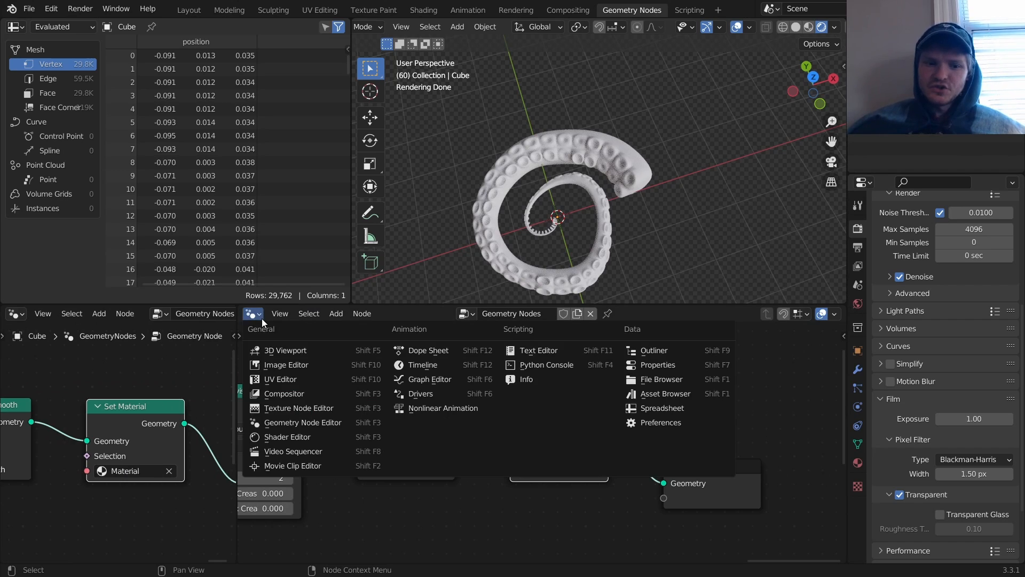
left_click(292, 438)
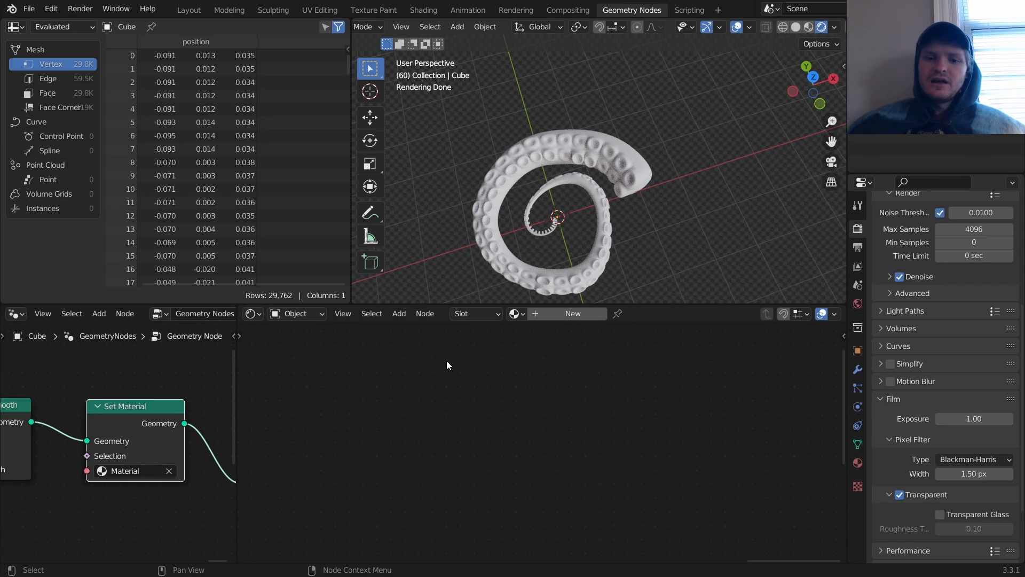
Assign the existing material to the object in the Shader Editor and rename it tentacle.
left_click(537, 313)
key("ctrl+z")
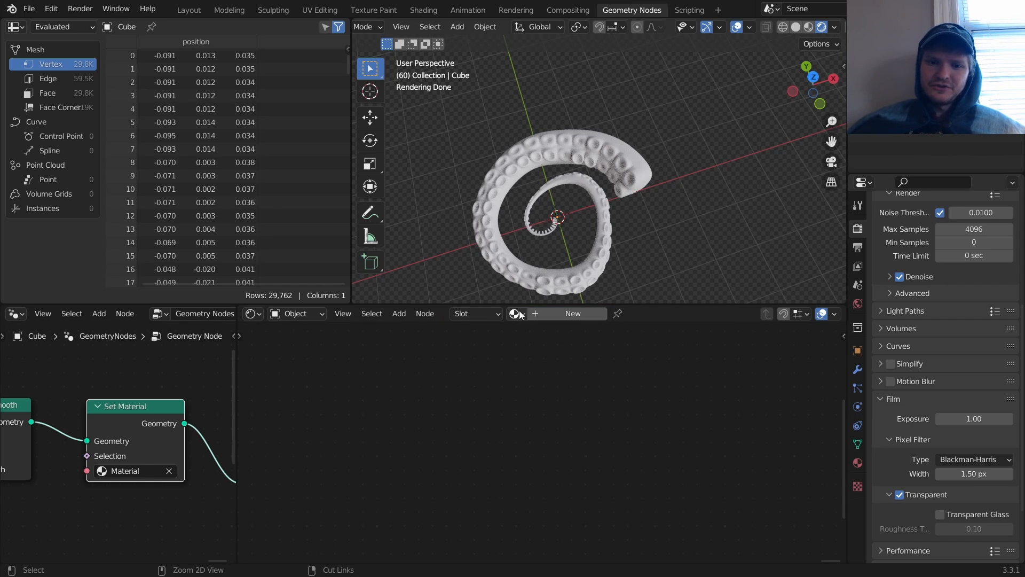
left_click(516, 313)
left_click(534, 334)
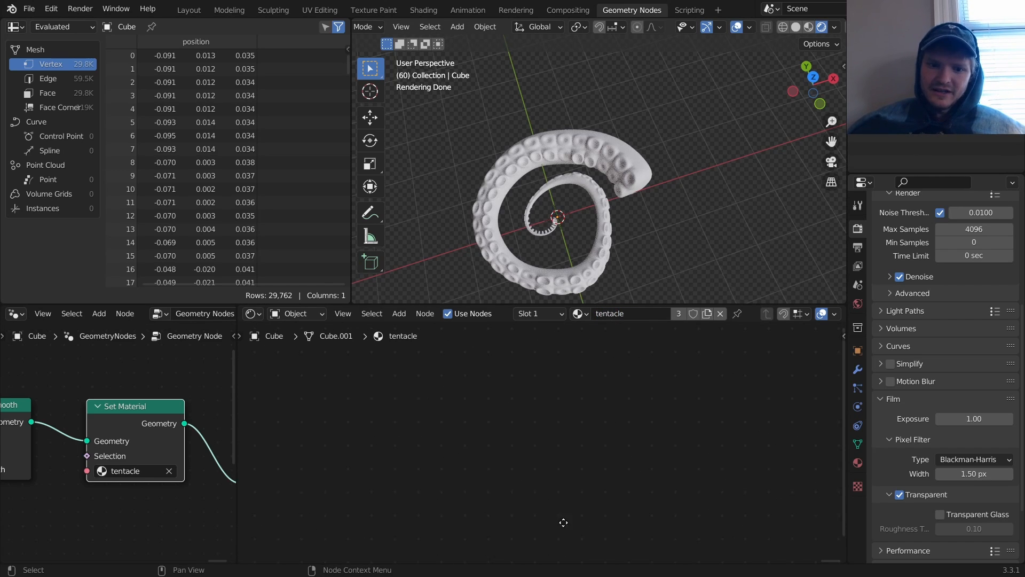
Try a tinted Base Color and a high Subsurface value on the Principled BSDF, undoing each change.
middle_click_drag(563, 522, 570, 552)
scroll(588, 480, "down", 8)
middle_click_drag(320, 502, 548, 421)
scroll(593, 404, "up", 12)
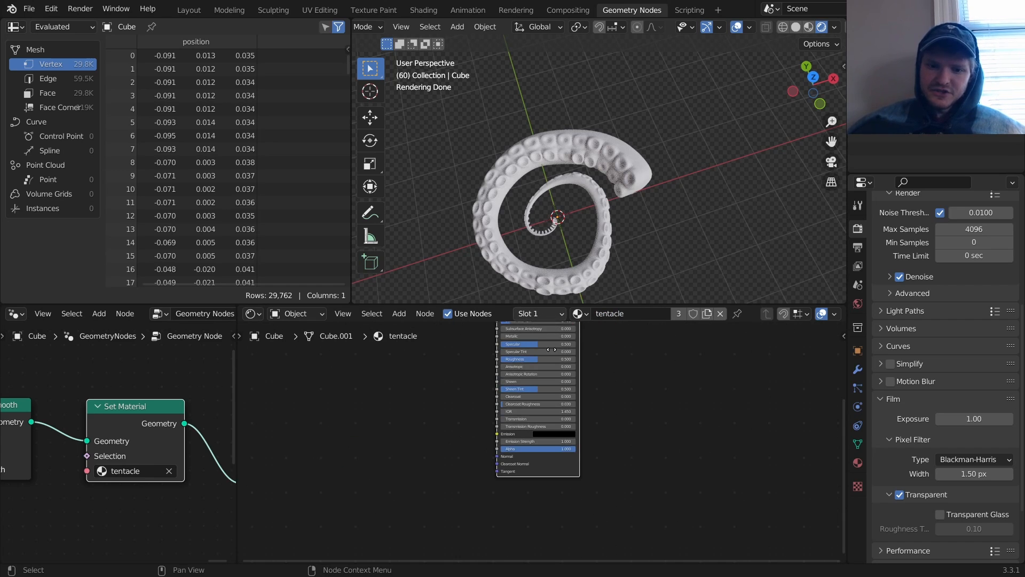
middle_click_drag(552, 349, 543, 520)
scroll(545, 470, "up", 6)
left_click(547, 455)
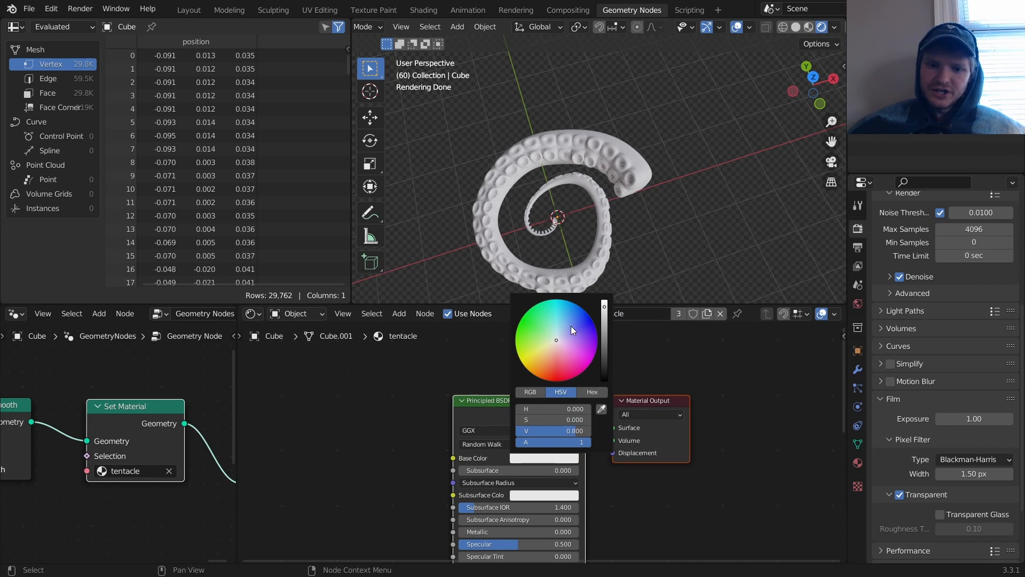
mouse_move(573, 333)
left_mouse_down()
mouse_move(580, 361)
mouse_move(564, 314)
left_mouse_up()
key("ctrl+z")
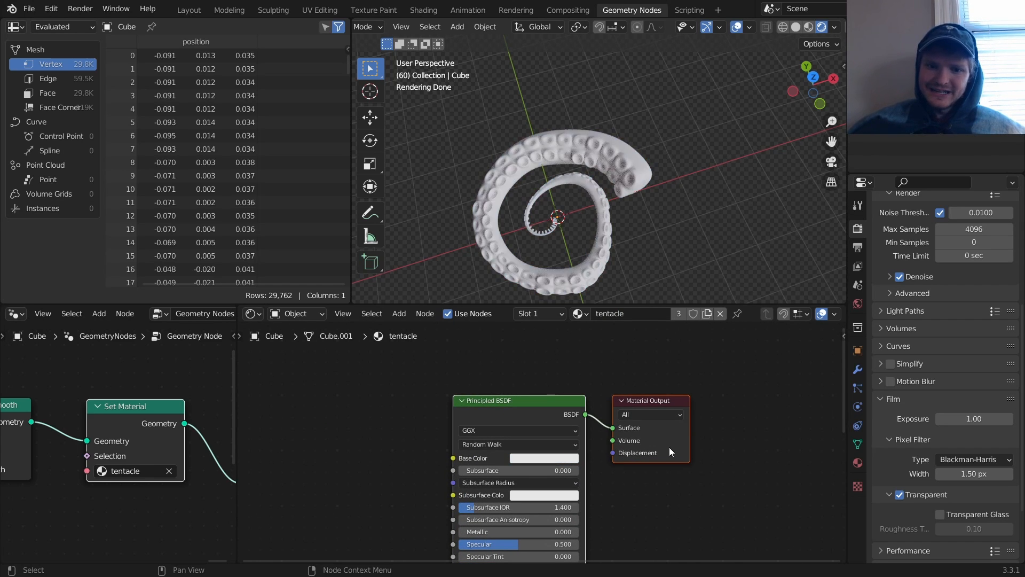
left_click_drag(475, 469, 565, 468)
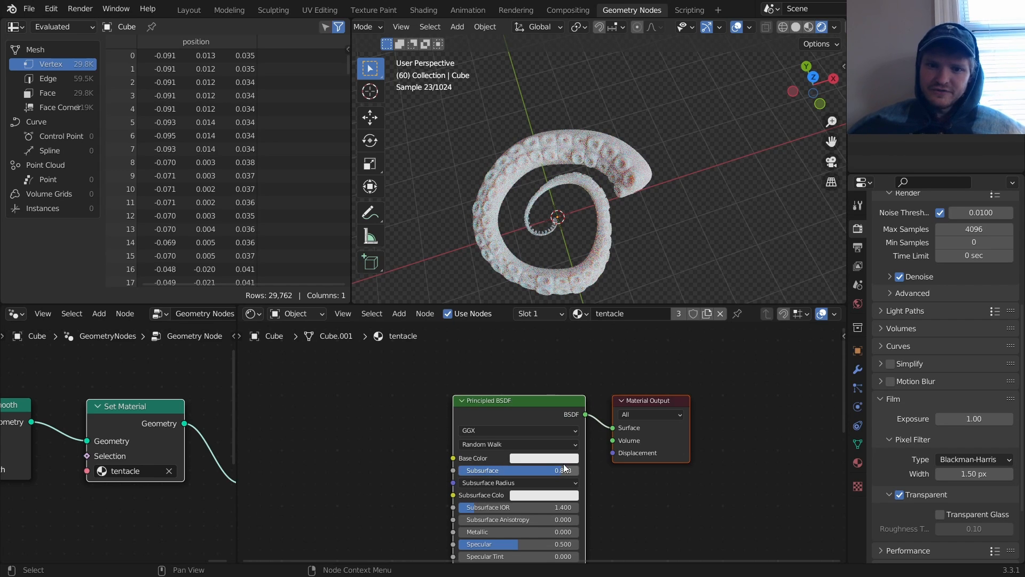
key("ctrl+z")
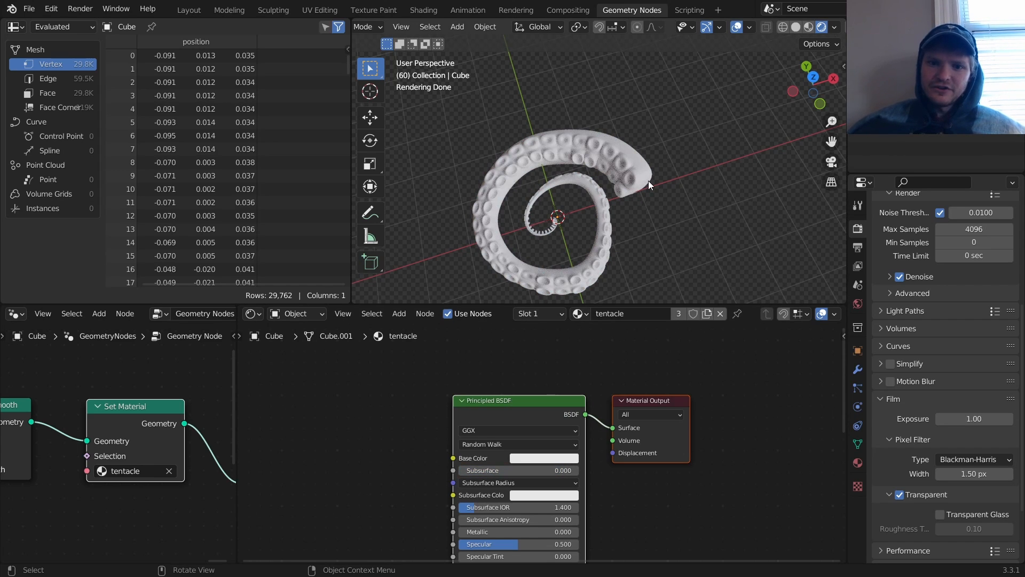
Try a pink Base Color on the tentacle material and undo it.
scroll(592, 147, "up", 4)
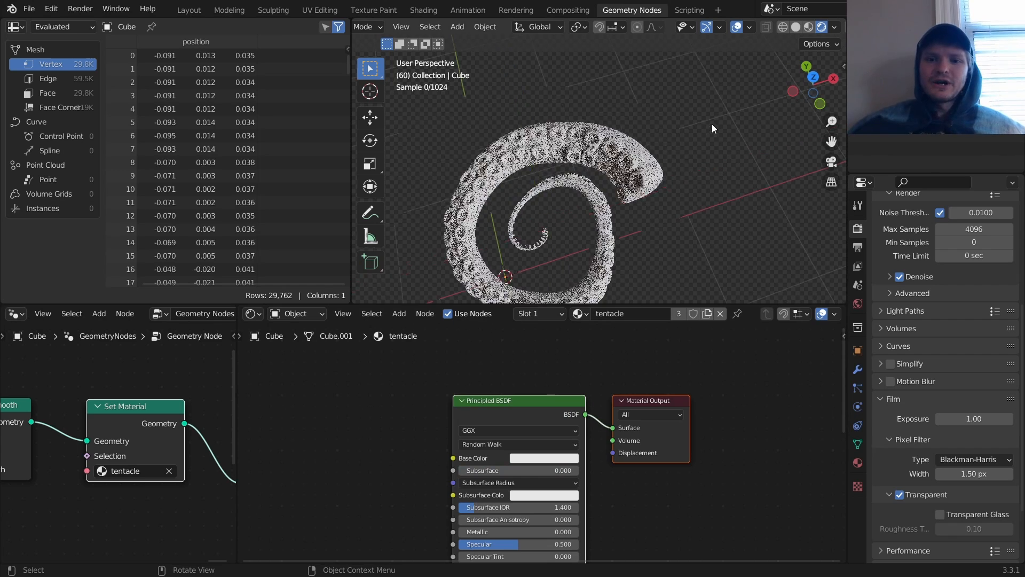
left_click(540, 457)
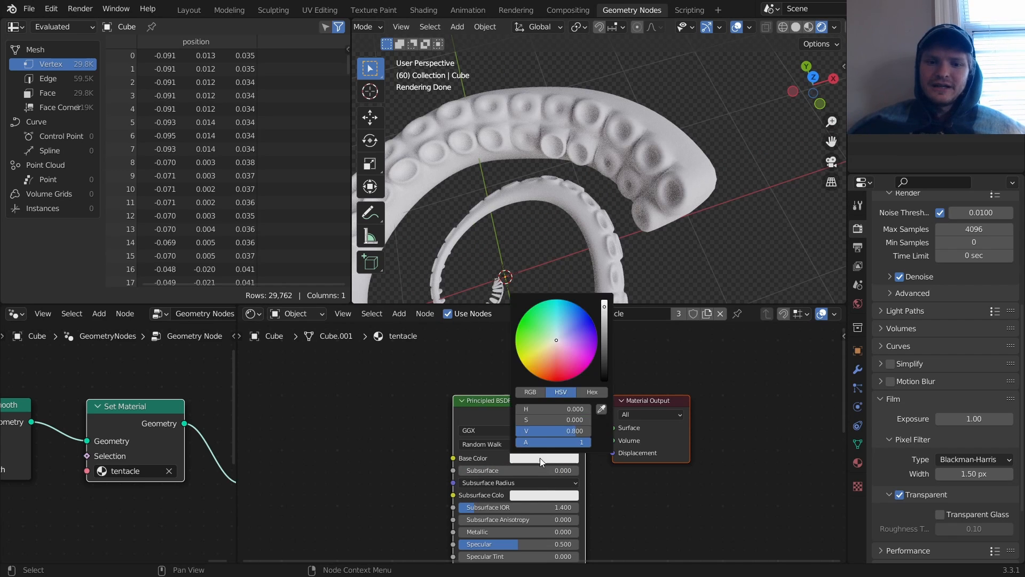
left_click(557, 367)
scroll(674, 178, "down", 4)
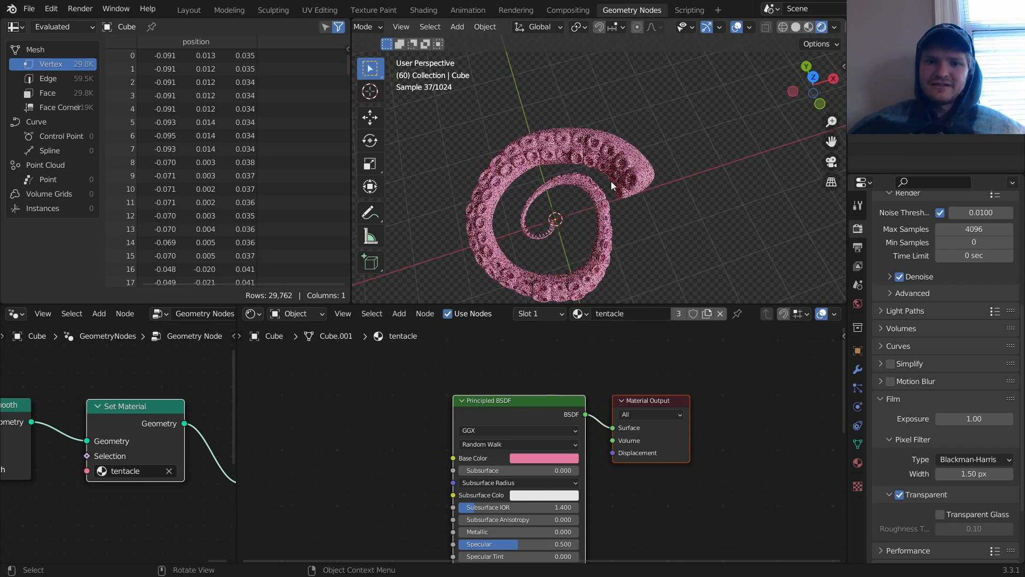
key("ctrl+z")
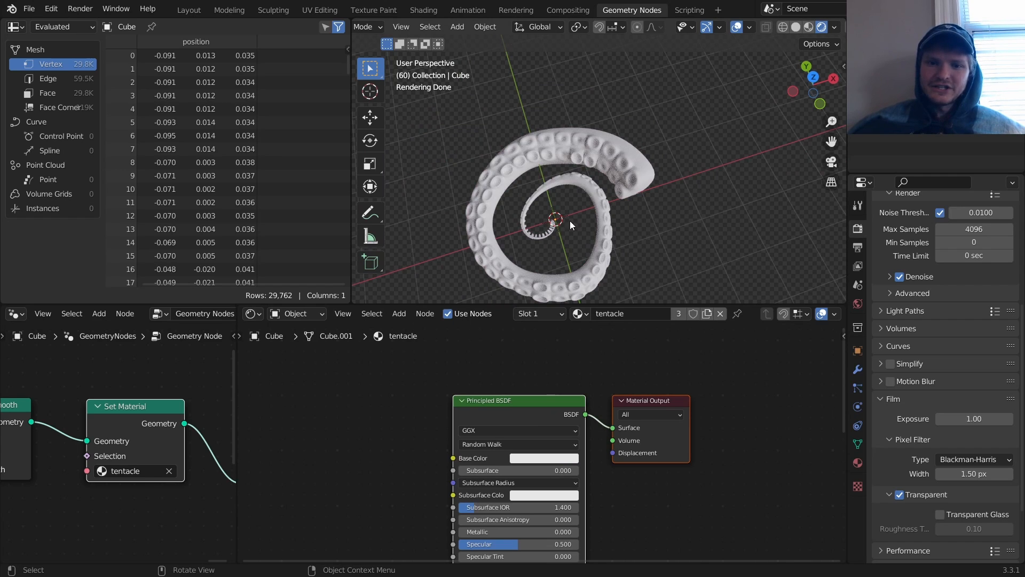
Widen the geometry node editor area next to the Shader Editor.
scroll(159, 468, "down", 2)
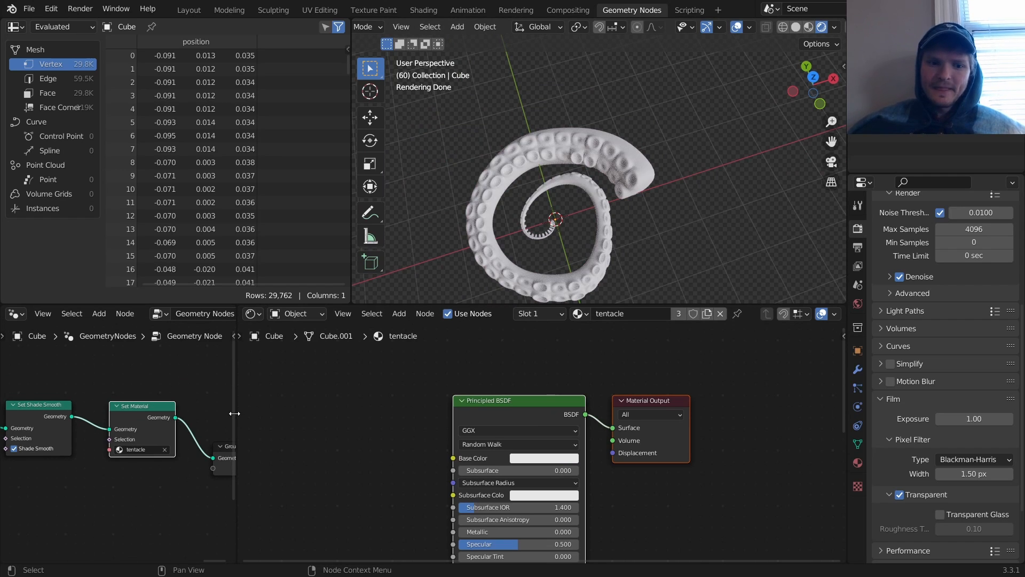
left_click_drag(234, 414, 295, 394)
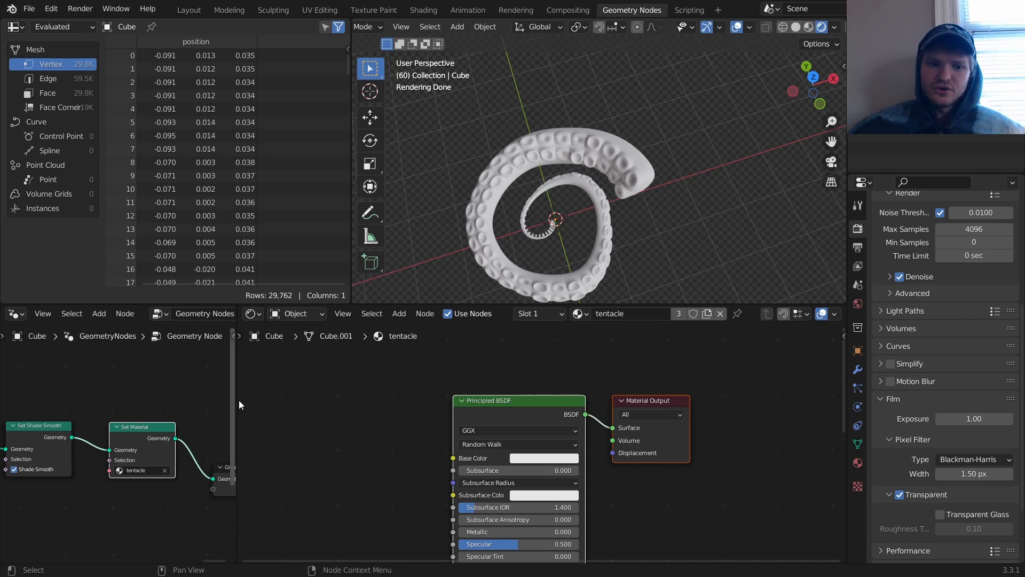
left_click_drag(233, 400, 395, 409)
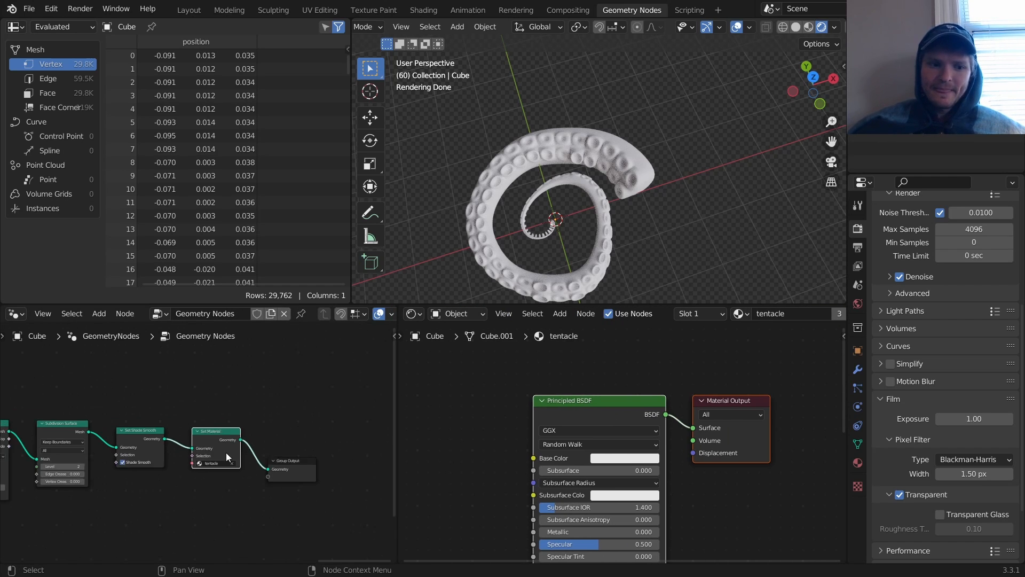
Add a Separate Geometry node above the Subdivision Surface node, near the last Extrude Mesh.
middle_click_drag(225, 453, 299, 431)
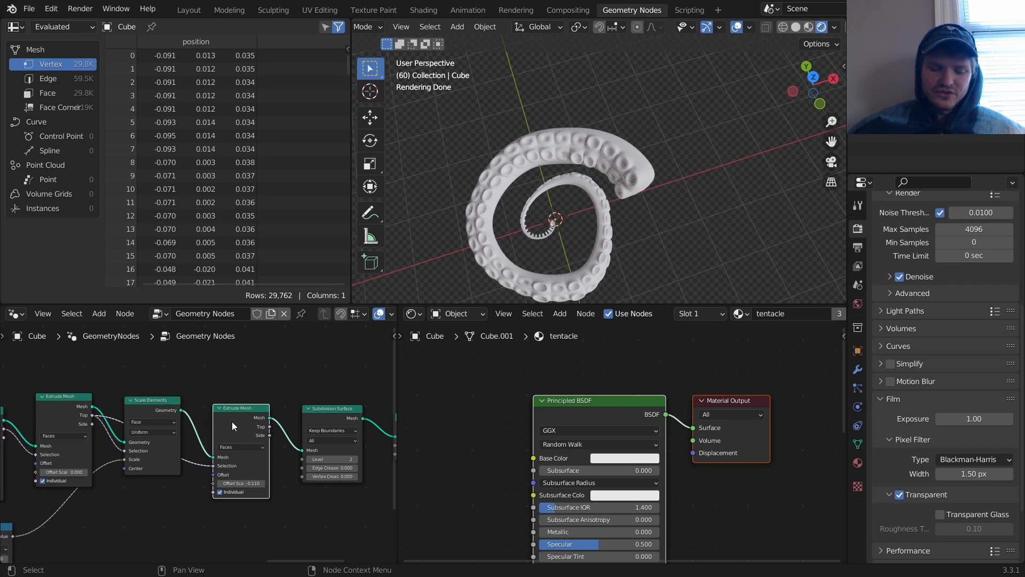
middle_click_drag(231, 421, 143, 435)
scroll(185, 404, "up", 3)
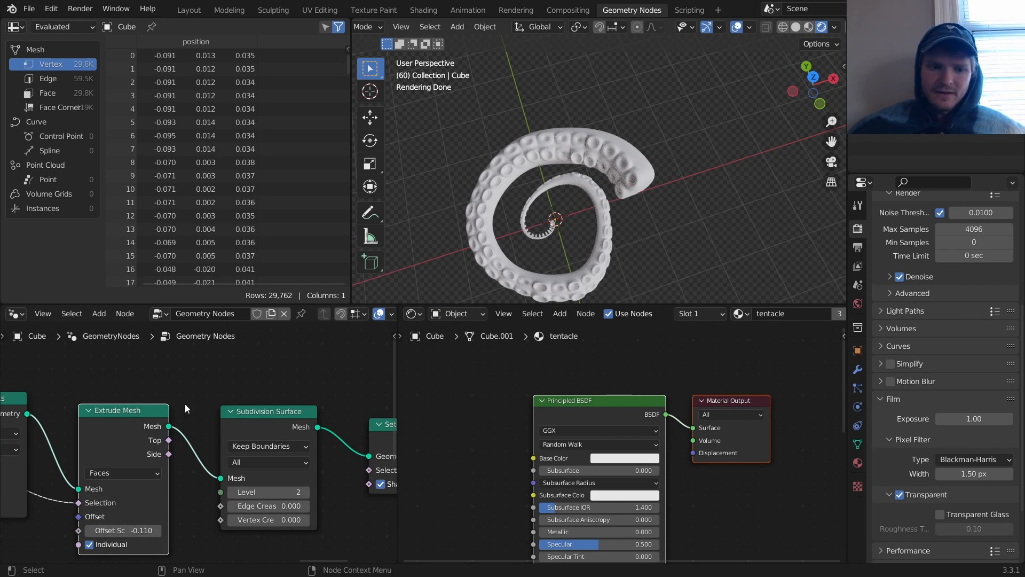
key("shift+a")
left_click(143, 289)
type("separa")
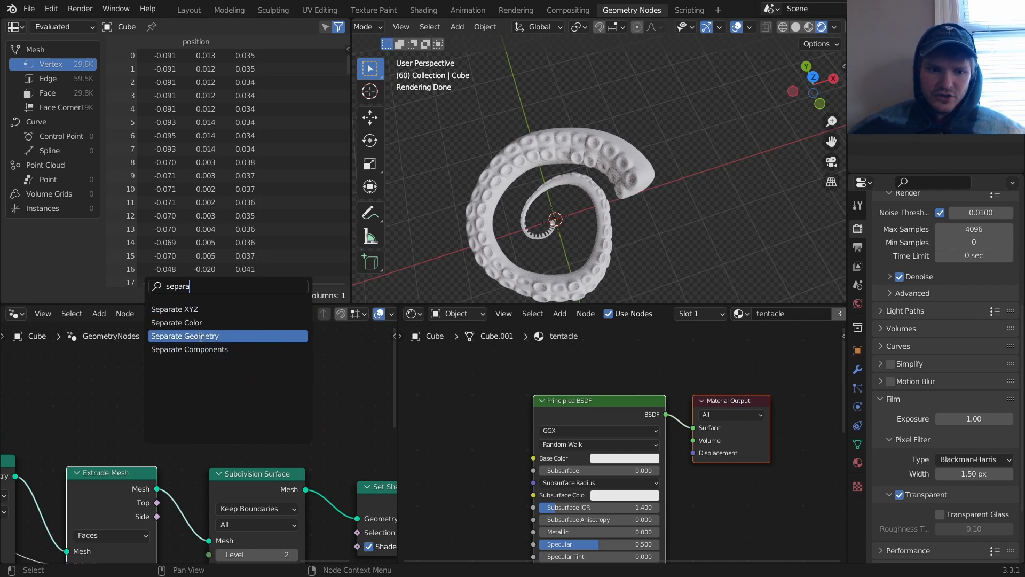
left_click(185, 335)
left_click(208, 374)
Connect the last Extrude Mesh's Mesh output to Separate Geometry's Geometry input and its Top output to Selection.
right_click_drag(144, 468, 205, 426, "alt")
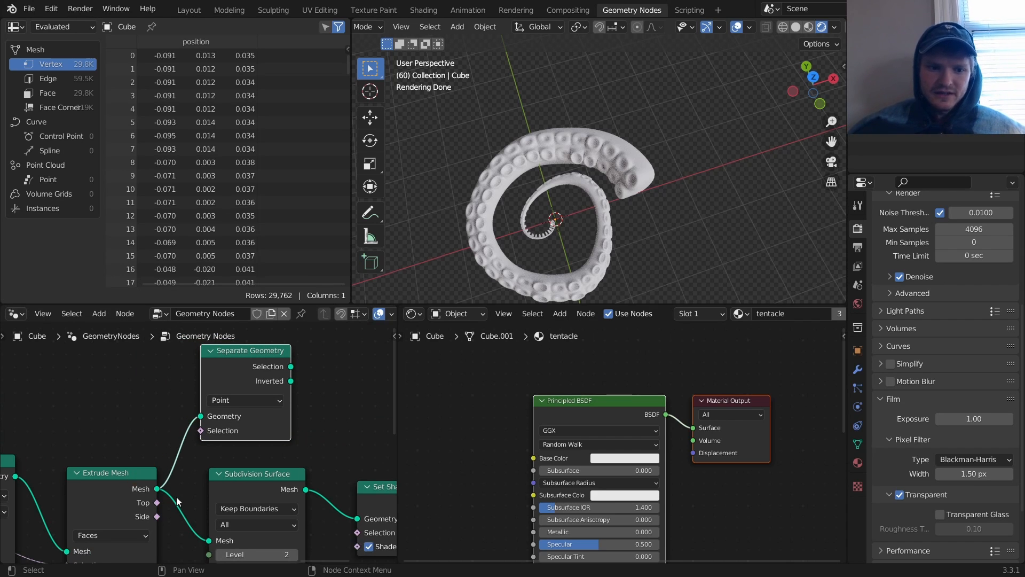
middle_click_drag(176, 496, 171, 490)
right_click_drag(150, 505, 201, 428, "alt")
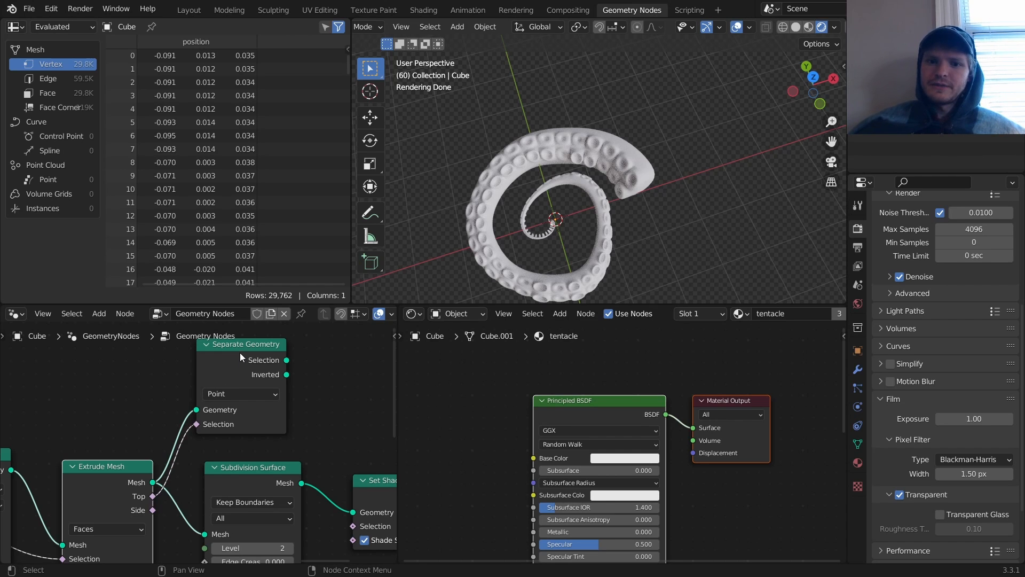
Link Separate Geometry's Selection output to the Group Output to preview the separated sucker faces.
scroll(588, 181, "up", 4)
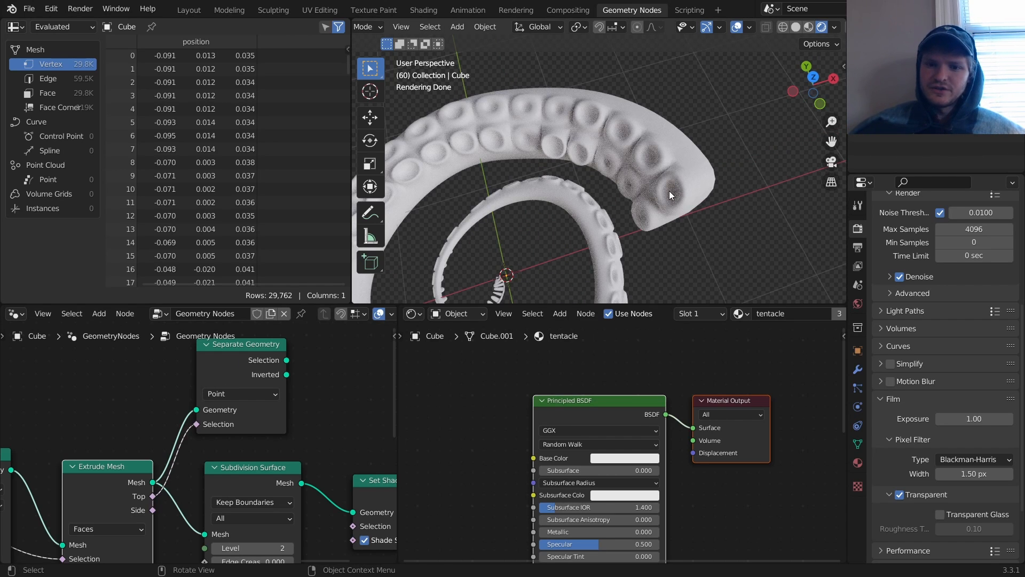
left_click(221, 363, "ctrl+shift")
scroll(214, 465, "down", 2)
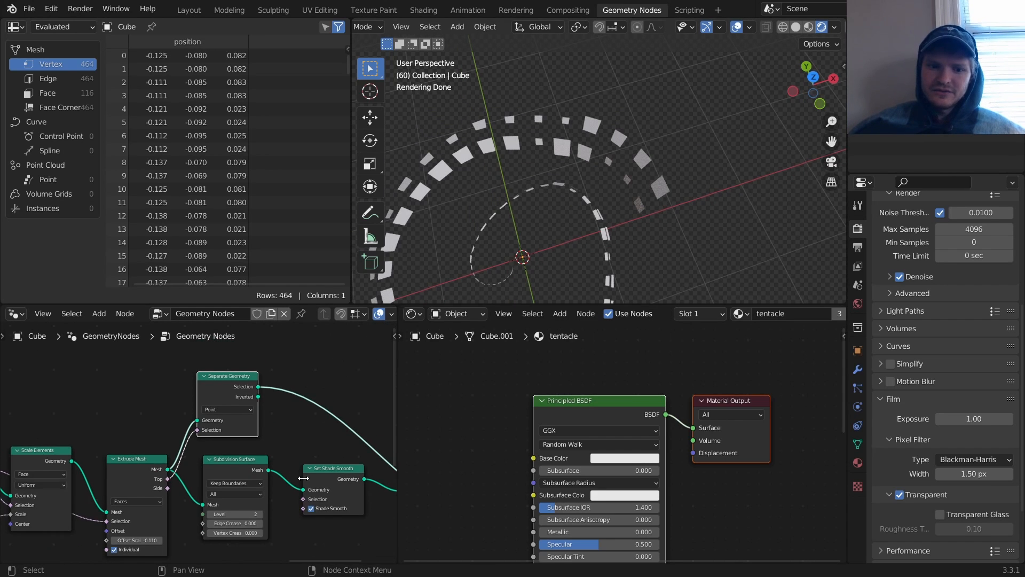
left_click(213, 461)
key("shift+d")
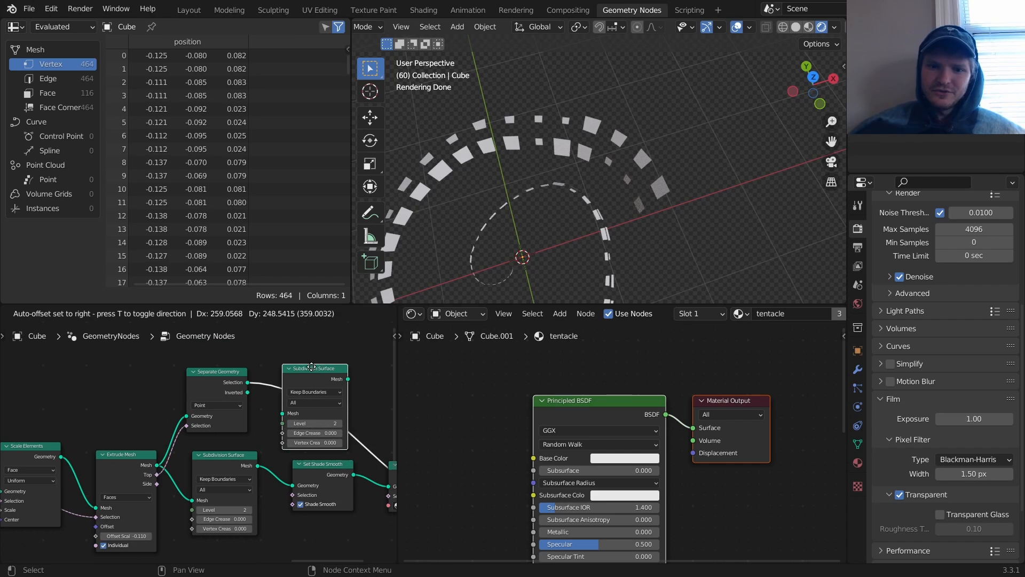
left_click(310, 377)
key("ctrl+z")
Play the animation to check how the separated faces move, and stop playback.
middle_click_drag(600, 199, 607, 132, "shift")
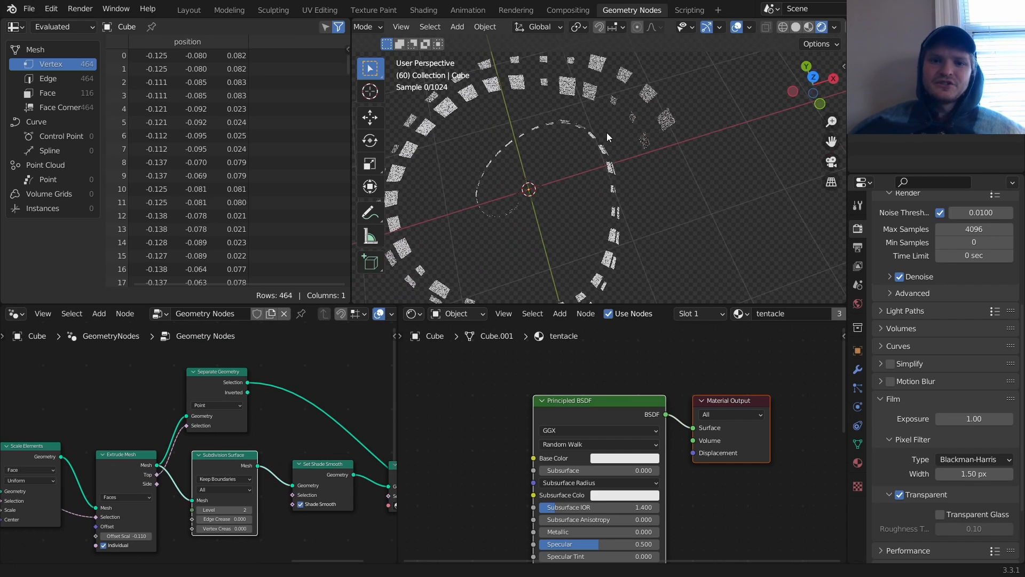
key("space")
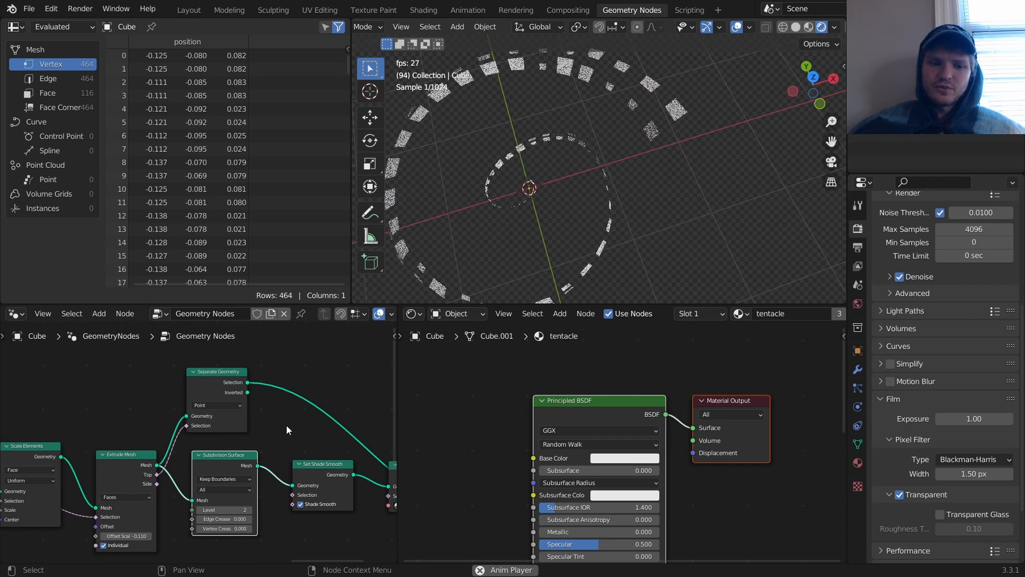
key("space")
Insert a Scale Elements node after Separate Geometry and set its Scale to 0.
middle_click_drag(277, 401, 261, 399)
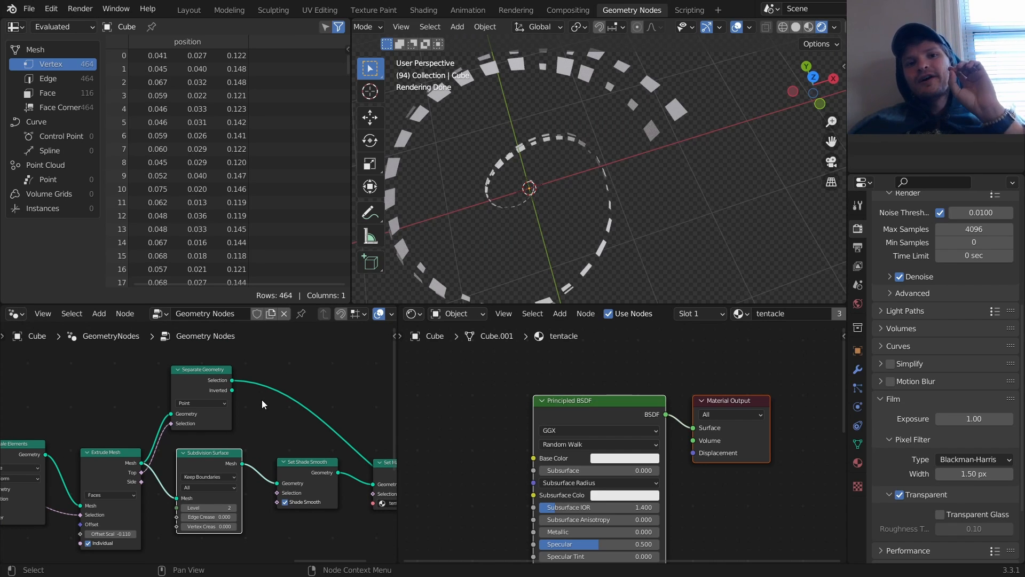
scroll(260, 406, "up", 2)
key("shift+a")
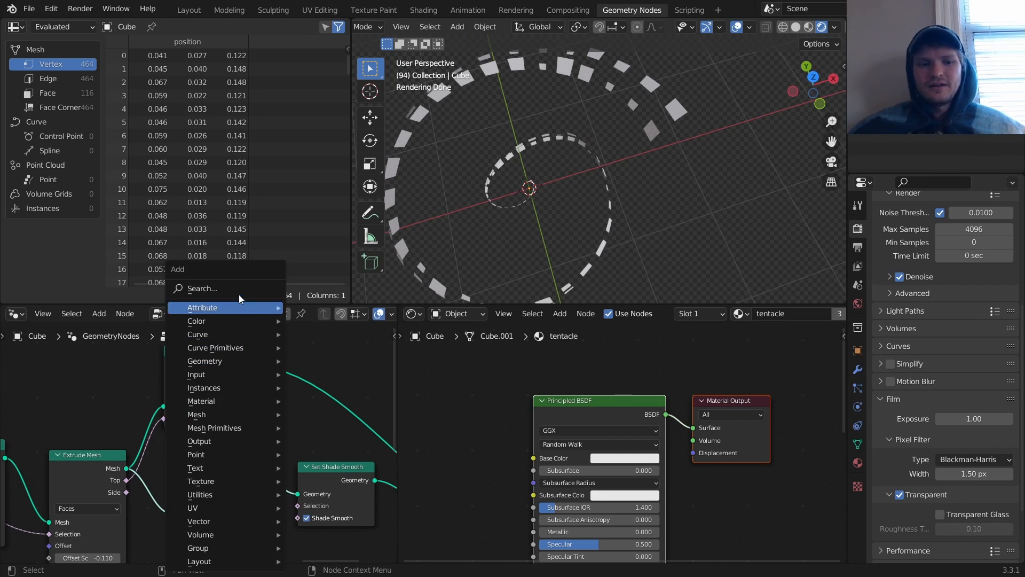
type("sca")
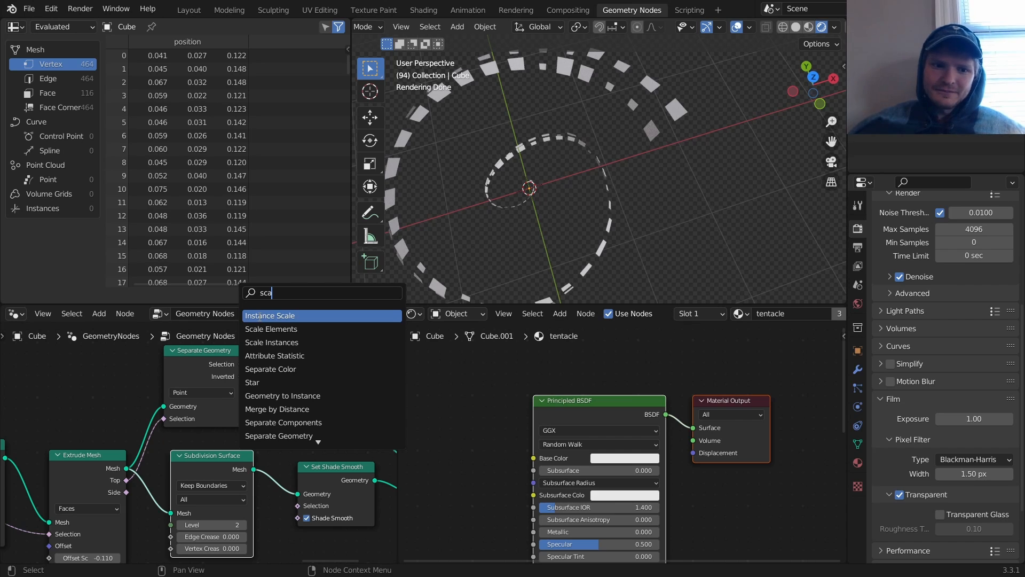
left_click(265, 328)
left_click(323, 377)
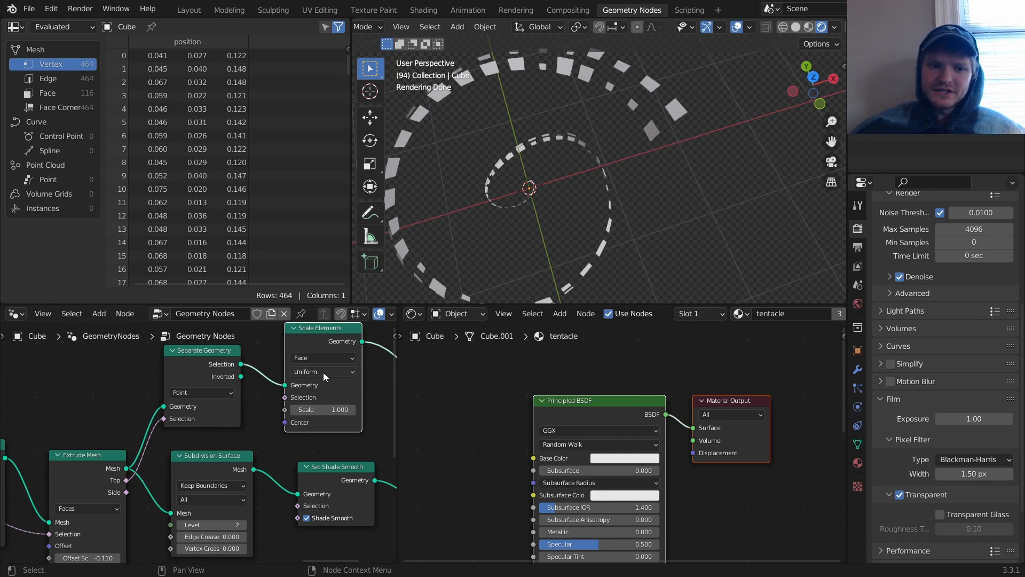
type("0")
key("Return")
Insert a Merge by Distance node after Scale Elements to collapse each scaled face to one point.
middle_click_drag(359, 410, 247, 421)
key("shift+a")
left_click(230, 289)
type("merge")
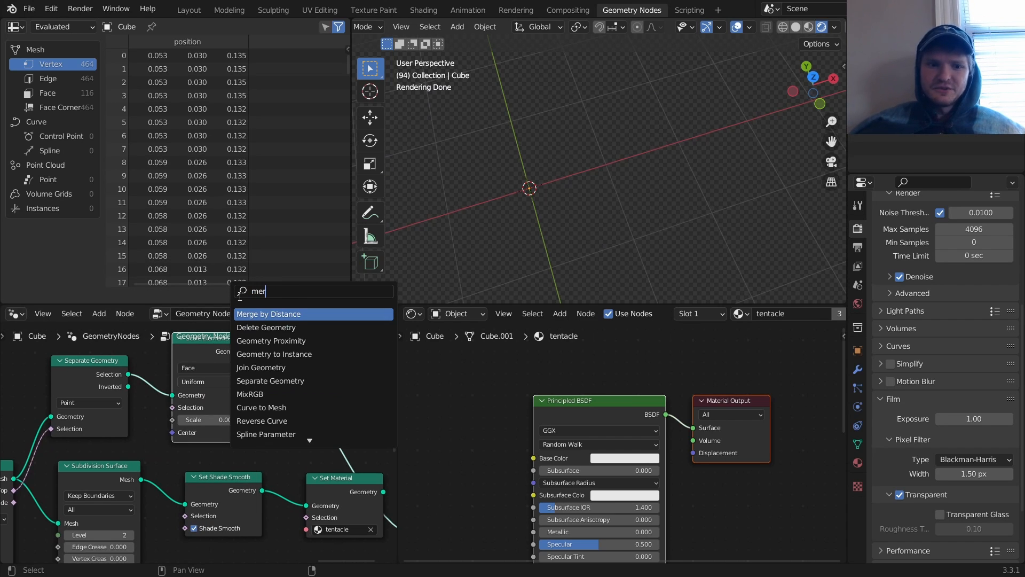
key("Return")
left_click(317, 356)
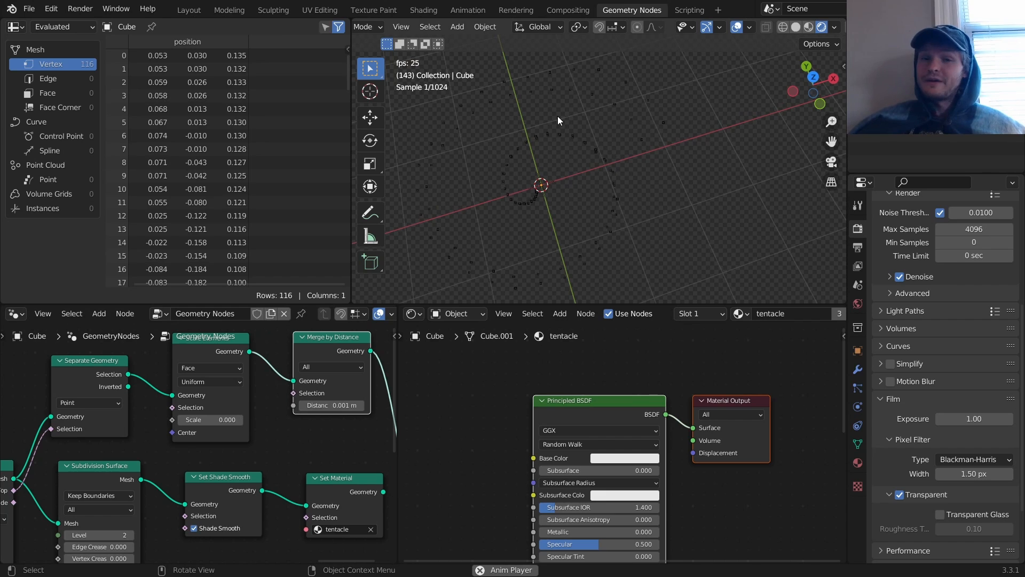
Link the Set Material node to the Group Output in place of Merge by Distance.
scroll(288, 419, "down", 3)
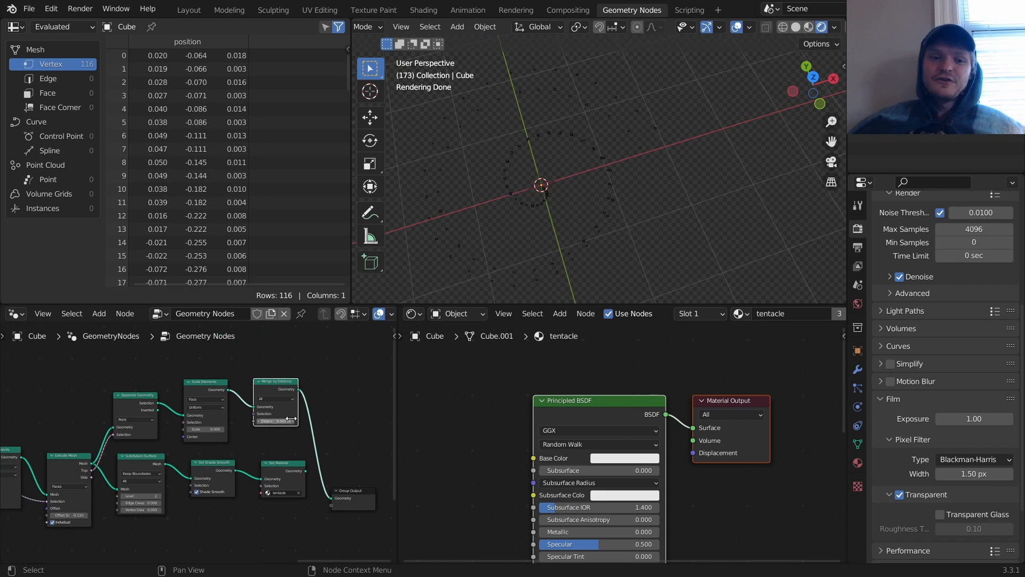
middle_click_drag(288, 419, 244, 406)
left_click(238, 455, "ctrl+shift")
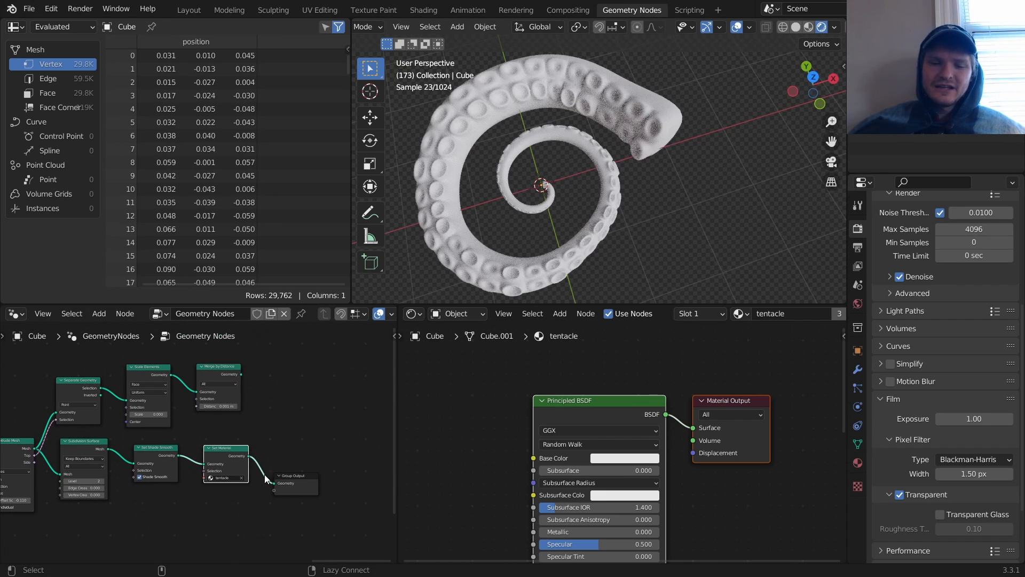
Add a Geometry Proximity node set to Points and link the Merge by Distance geometry to its Target.
left_click_drag(298, 484, 361, 469)
key("shift+a")
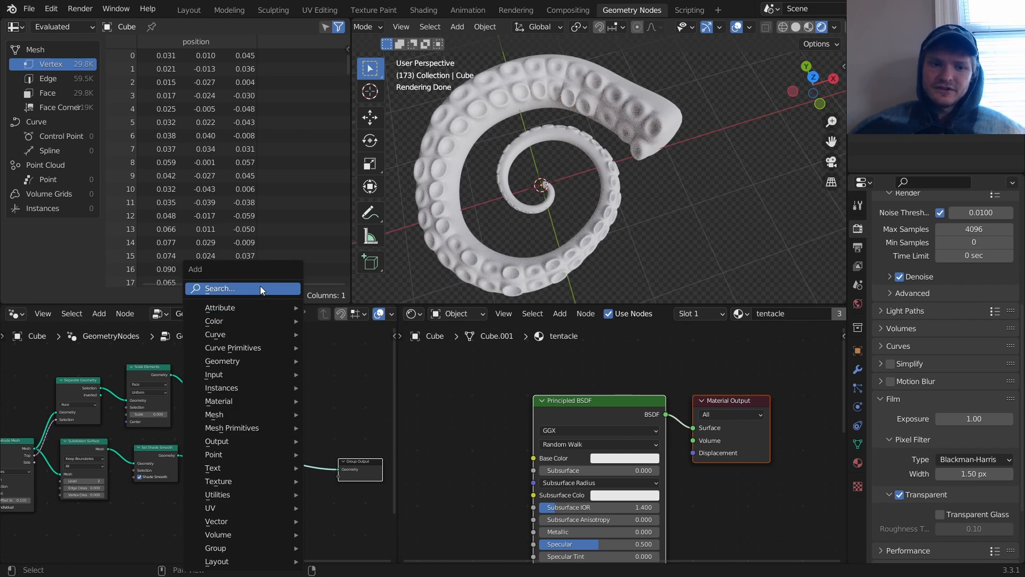
left_click(261, 287)
type("prox")
key("Return")
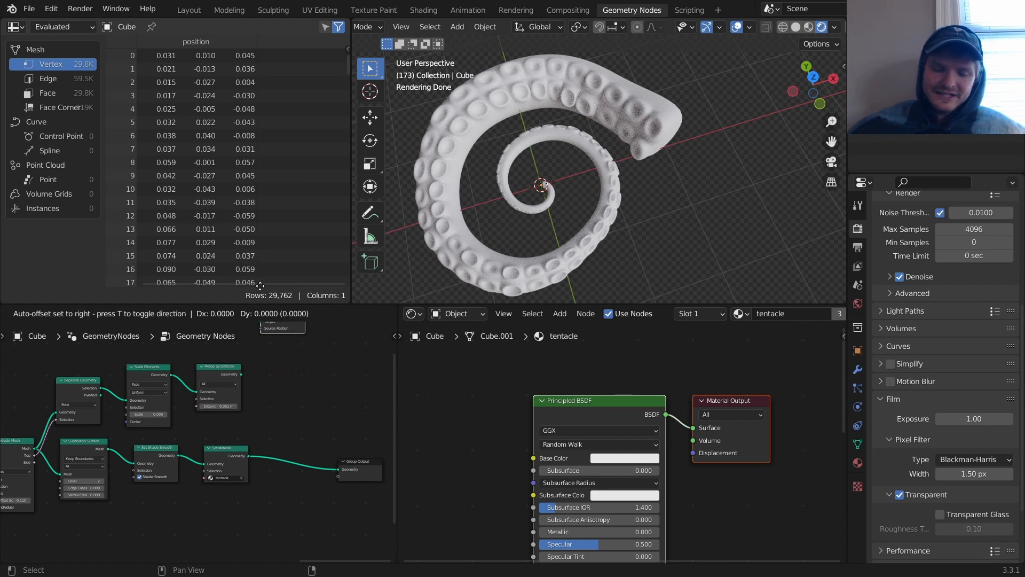
left_click(272, 391)
right_click_drag(289, 398, 298, 418, "alt")
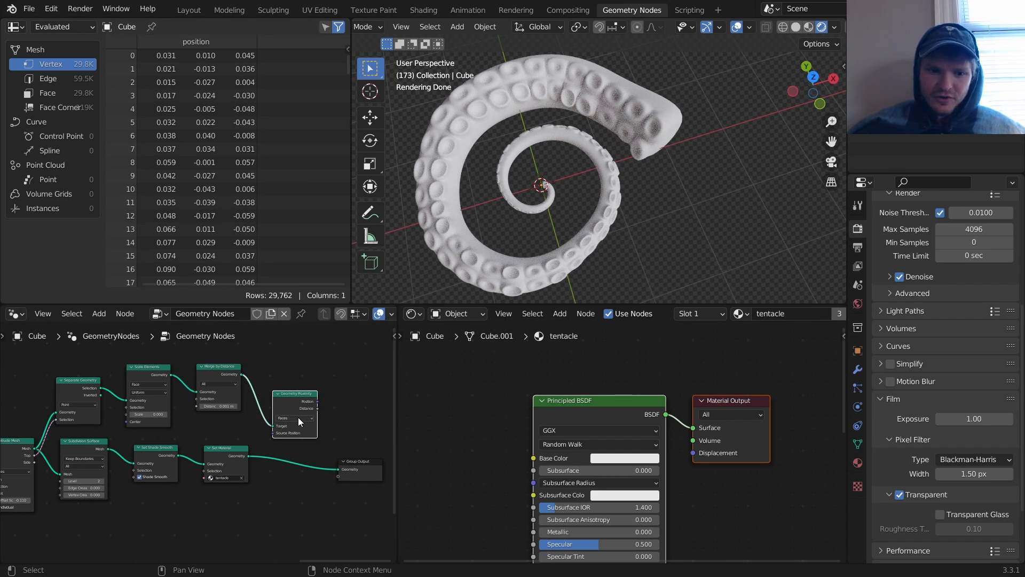
left_click(297, 425)
Link Set Material to the Group Output again and move both nodes away from Set Shade Smooth to make room.
scroll(296, 427, "up", 3)
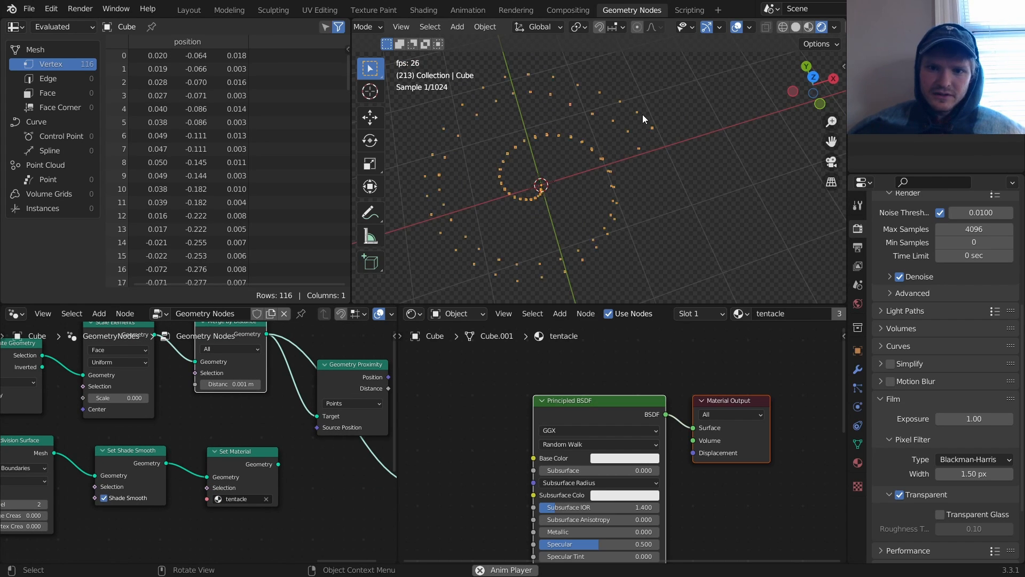
middle_click_drag(279, 406, 214, 408)
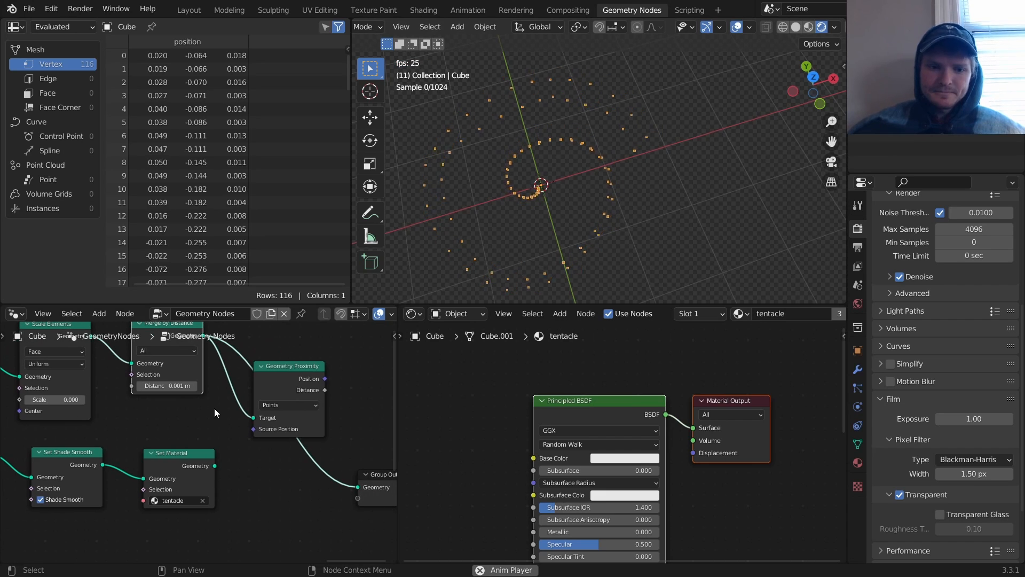
left_click_drag(286, 371, 284, 366)
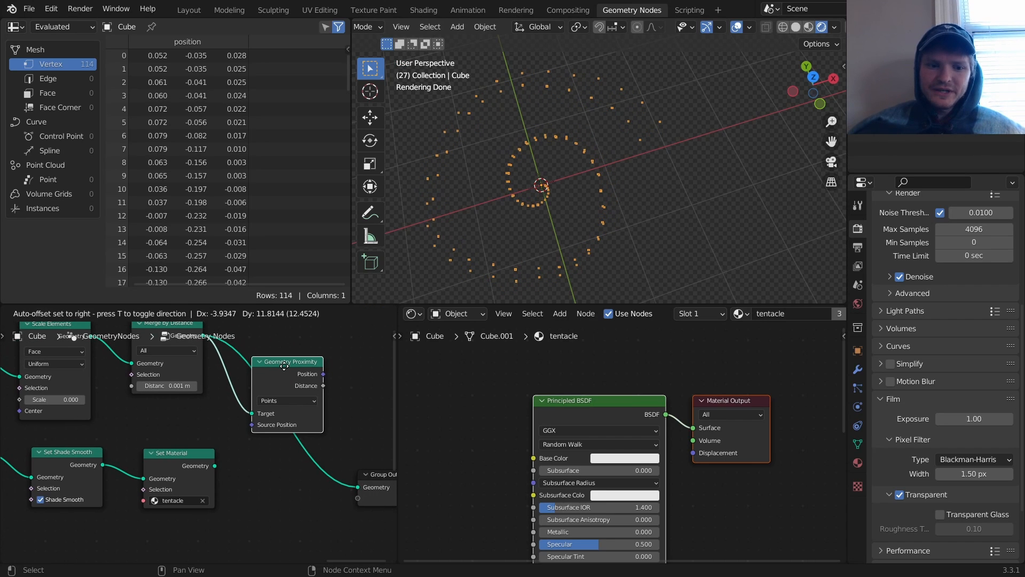
left_click(185, 462, "ctrl+shift")
left_click_drag(190, 464, 377, 479)
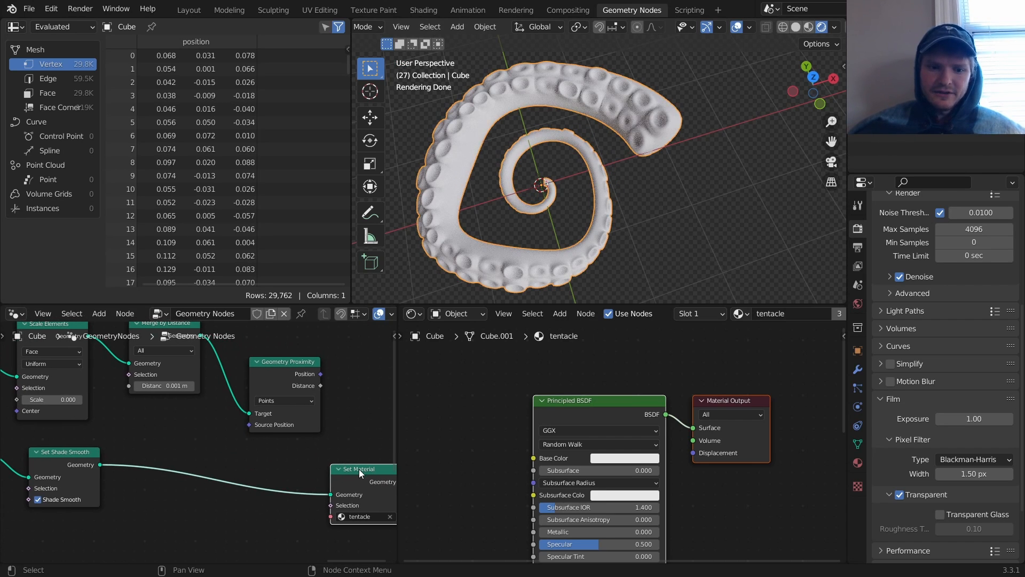
middle_click_drag(335, 469, 22, 489)
left_click_drag(101, 498, 329, 479)
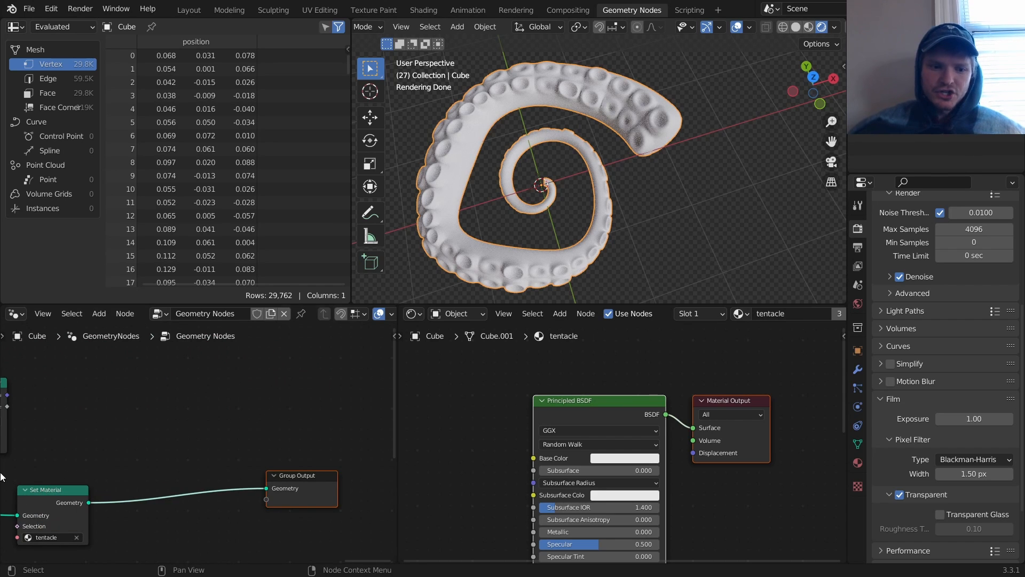
Insert a Store Named Attribute node between Set Shade Smooth and Set Material, with the Geometry Proximity Distance linked to its Value.
middle_click_drag(2, 476, 338, 396)
key("shift+a")
type("st")
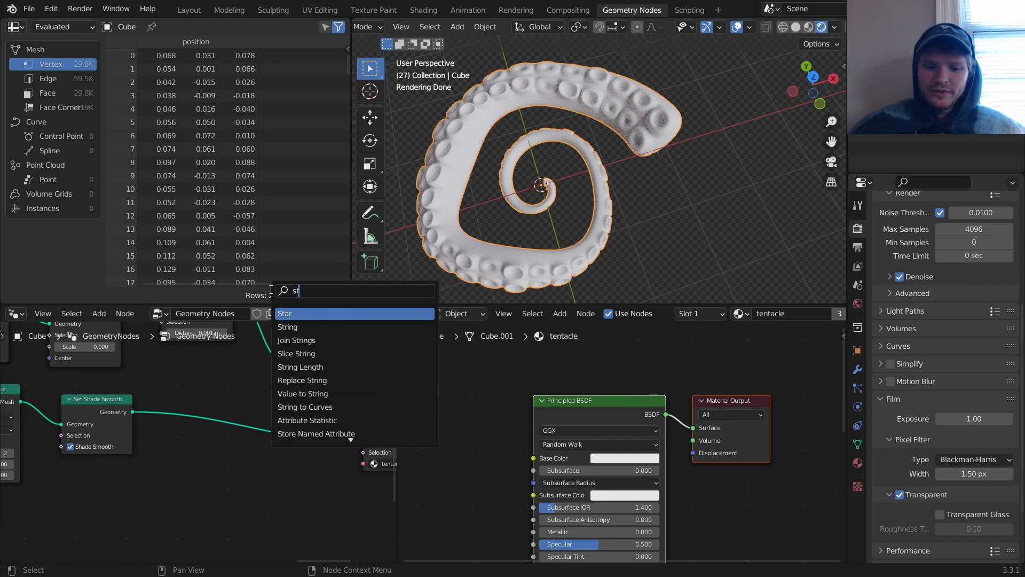
type("ore")
key("Return")
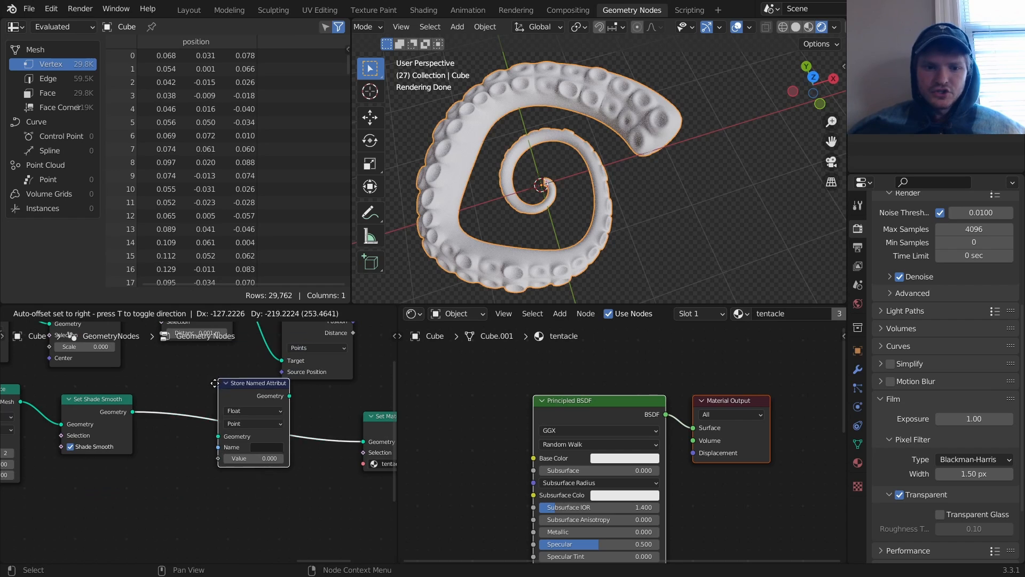
left_click(335, 368)
right_click_drag(343, 335, 208, 464, "alt")
Name the stored attribute "sucker".
left_click(276, 452)
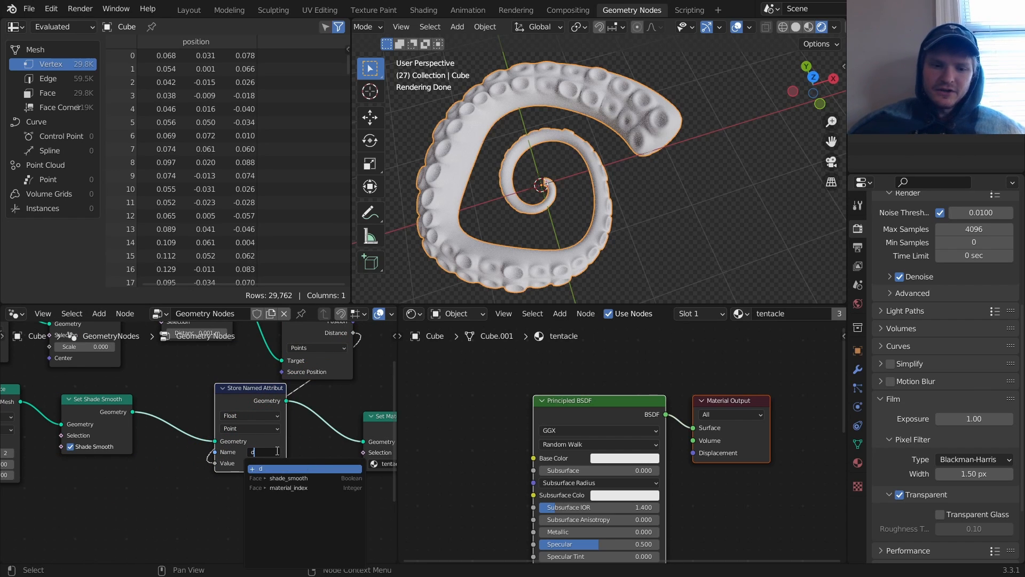
type("distance")
key("Return")
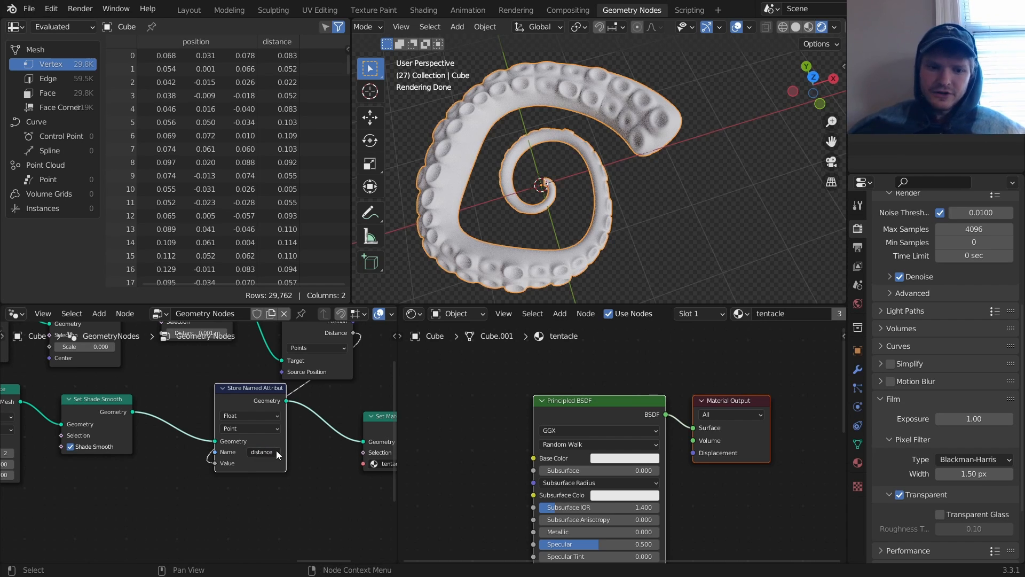
left_click(276, 451)
key("Return")
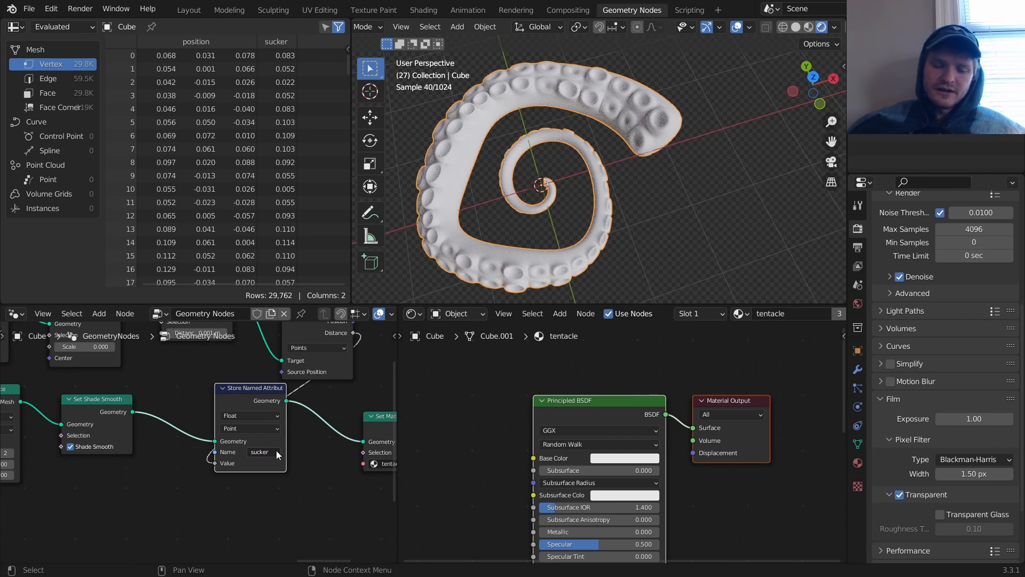
Add an Attribute node to the tentacle material and set its name to "sucker".
middle_click_drag(435, 469, 588, 418)
key("shift+a")
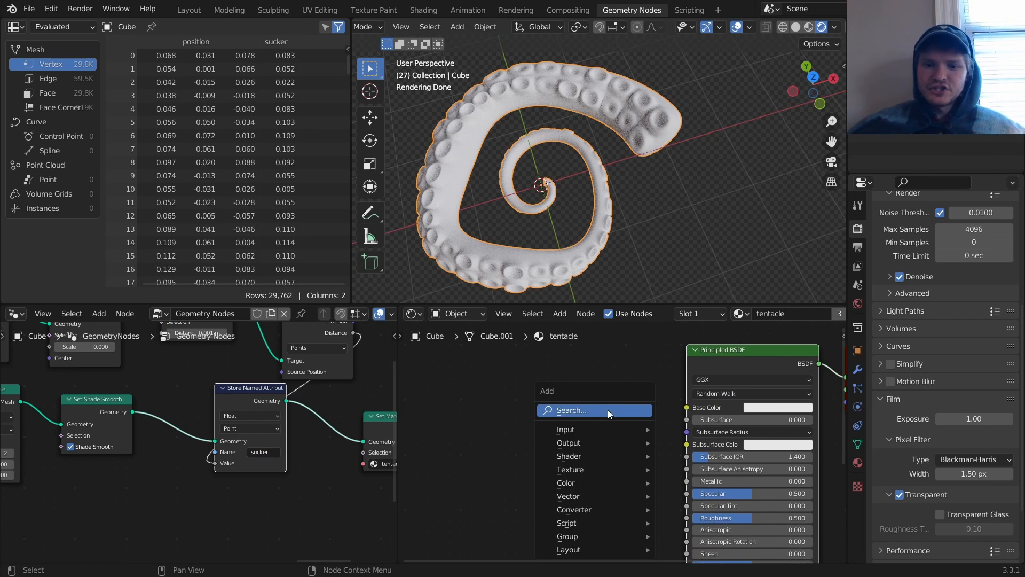
left_click(608, 409)
type("att")
left_click(630, 434)
left_click(508, 414)
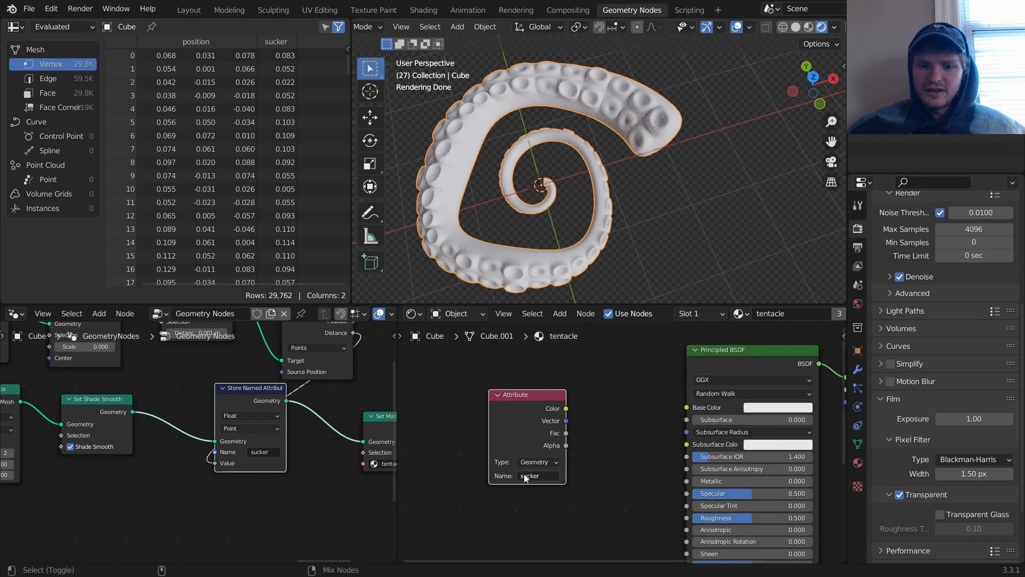
Preview the Attribute node's Fac output on the tentacle and play the animation to check the pattern.
left_click(514, 419, "ctrl+shift")
left_click(513, 419, "ctrl+shift")
left_click(513, 419, "ctrl+shift")
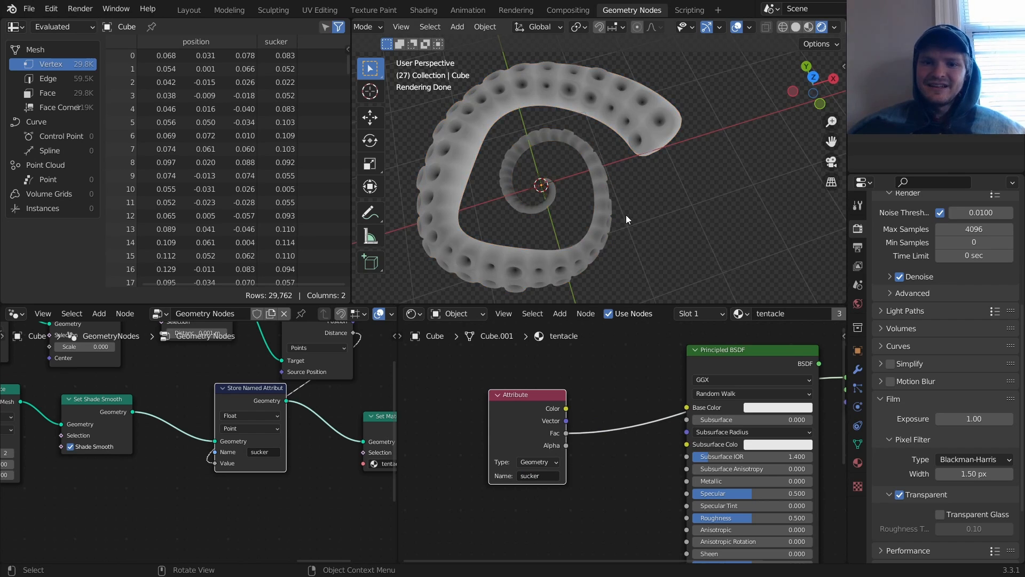
key("space")
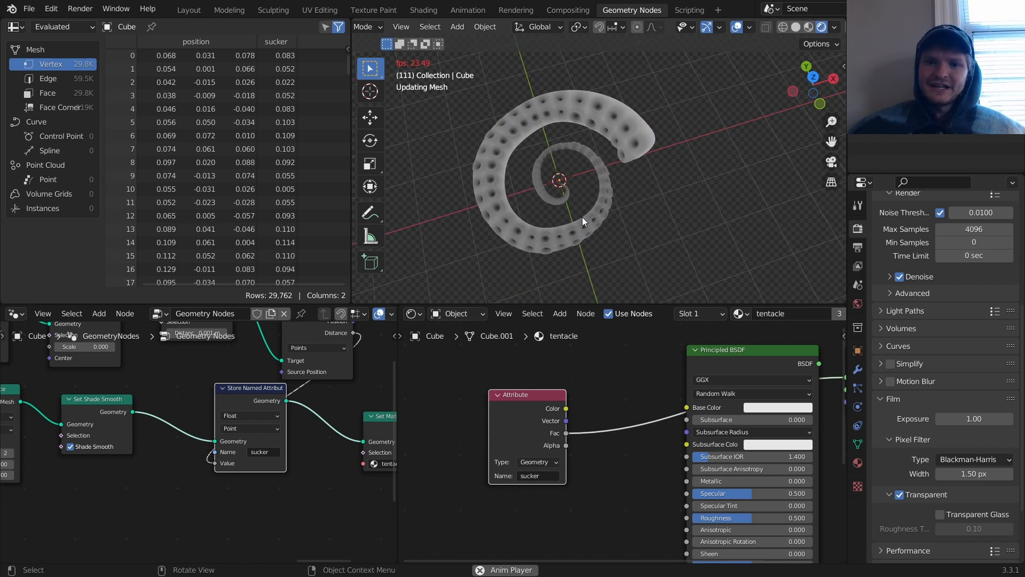
key("space")
Insert a ColorRamp node on the link leaving the Attribute node's Fac output.
left_click_drag(558, 394, 436, 378)
key("shift+a")
left_click(443, 373)
type("colo")
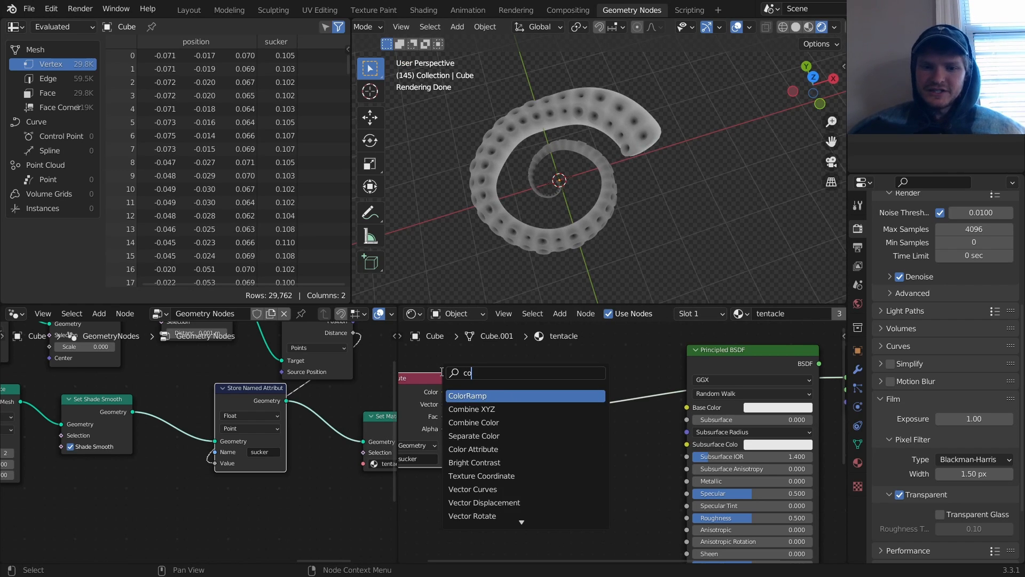
left_click(469, 396)
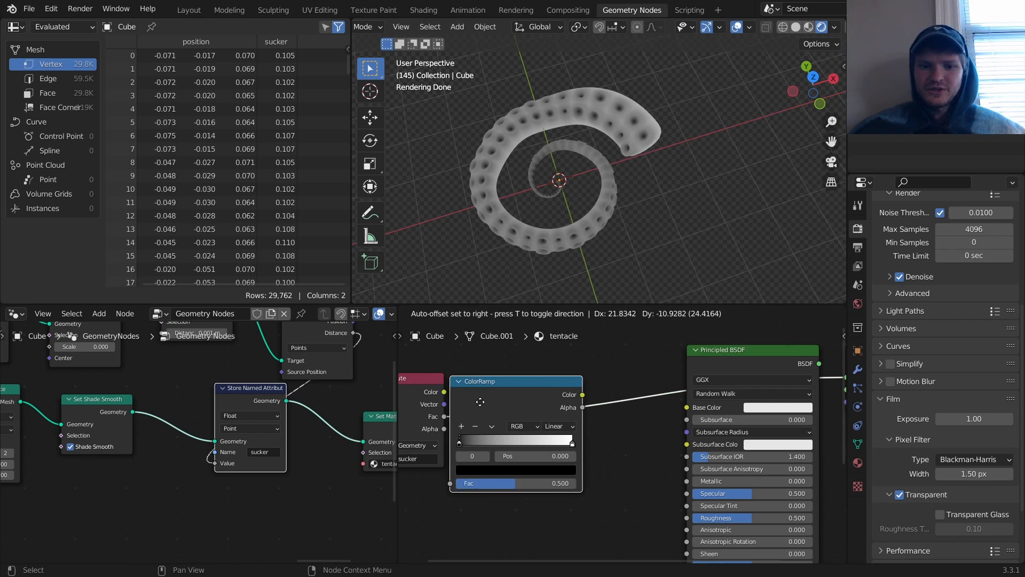
left_click(510, 391)
Set the ColorRamp's first stop to a light pink at full brightness.
scroll(541, 470, "up", 1)
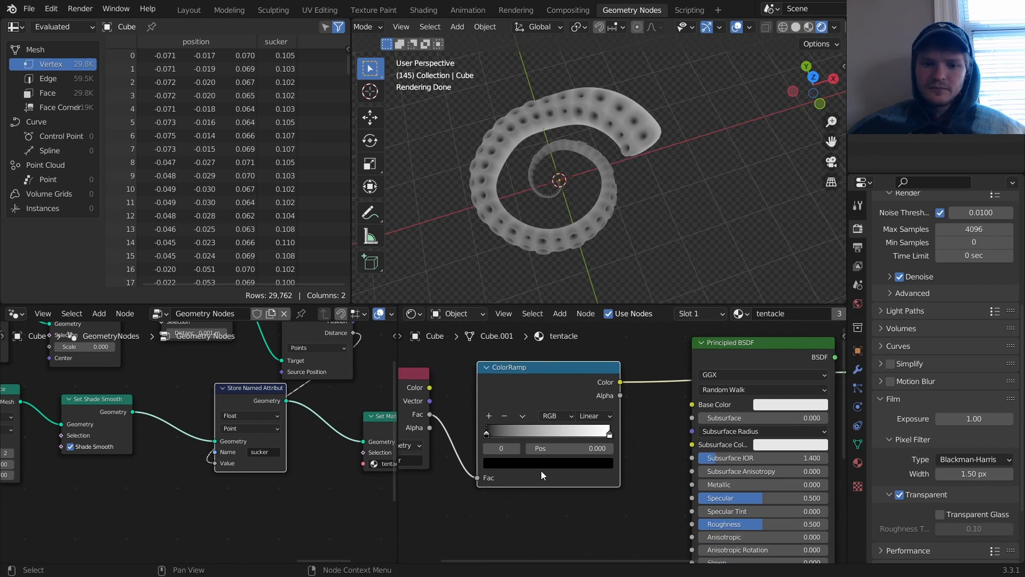
left_click(532, 468)
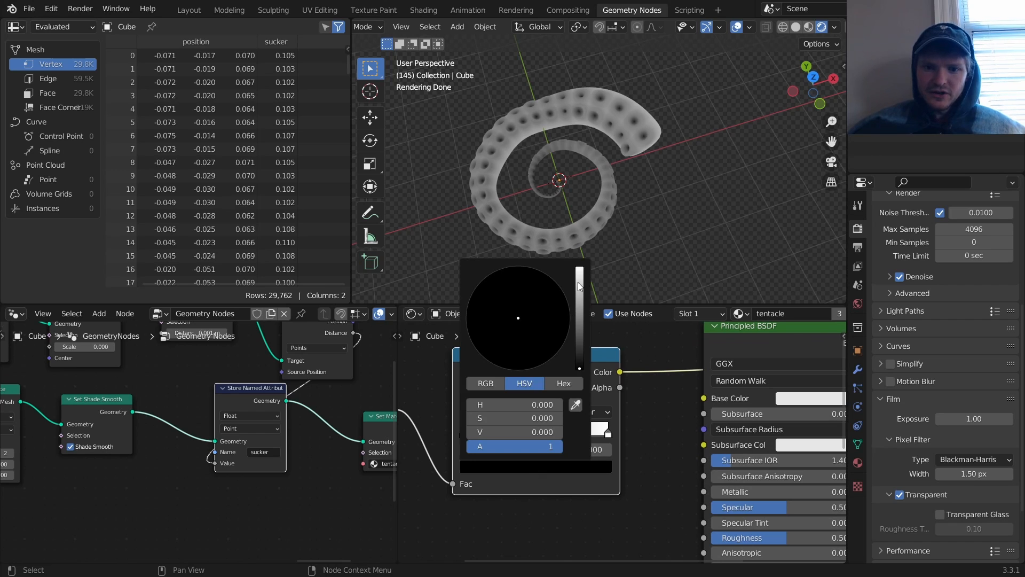
left_click_drag(580, 287, 585, 269)
left_click_drag(534, 325, 517, 329)
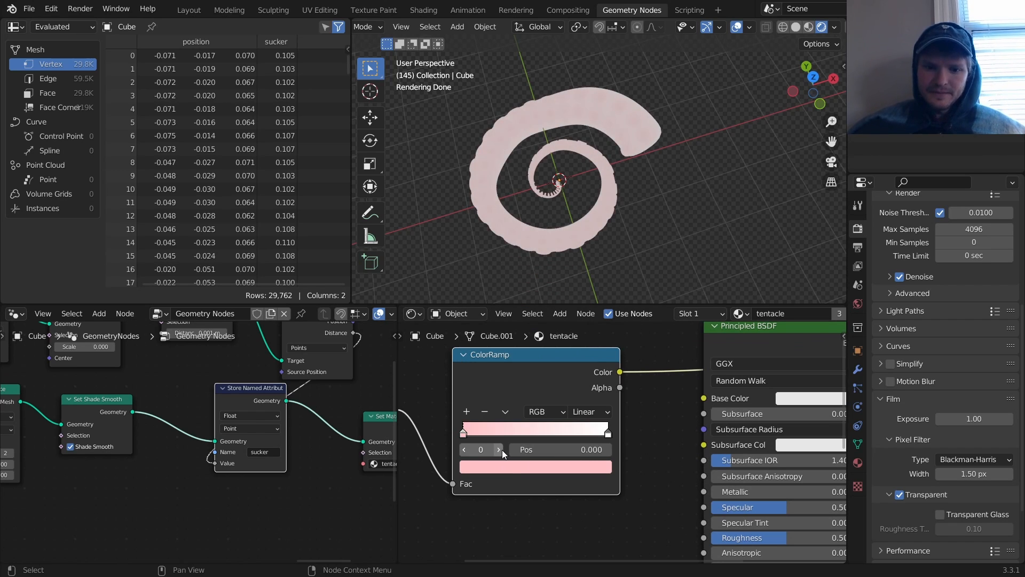
Set the ColorRamp's end stop to a strong pink and its position to 0.250.
left_click(500, 450)
left_click(520, 472)
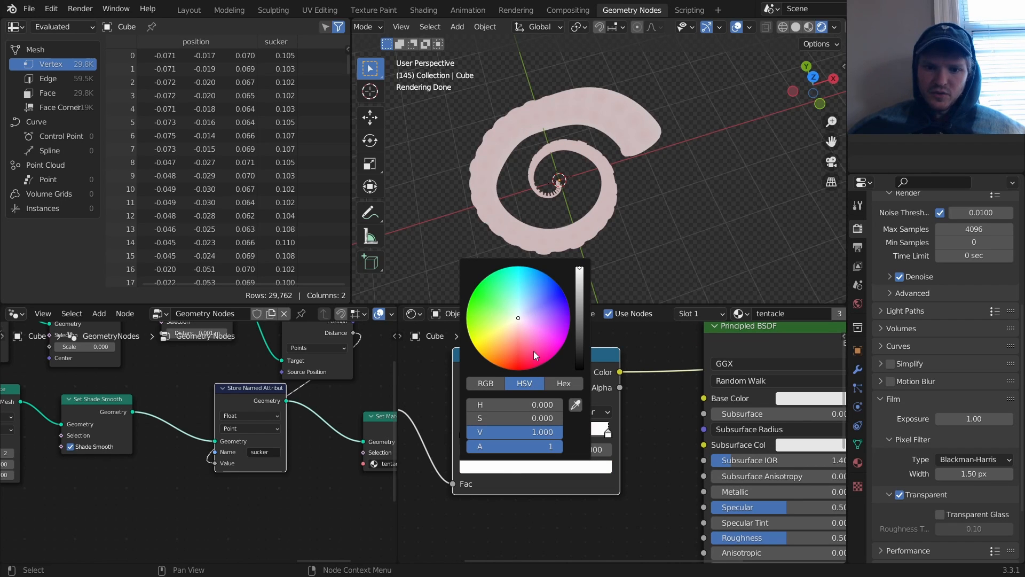
left_click_drag(534, 352, 530, 350)
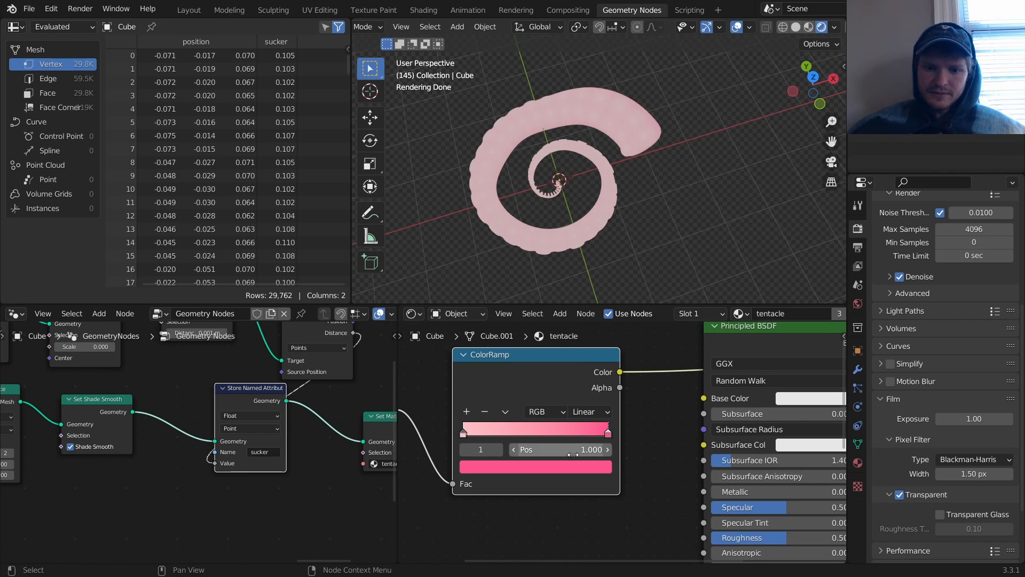
left_click_drag(560, 449, 484, 450)
Add a middle ColorRamp stop at 0.125 and color it orange with hue 0.038, saturation 0.858 and value 1.000.
middle_click_drag(543, 449, 585, 441)
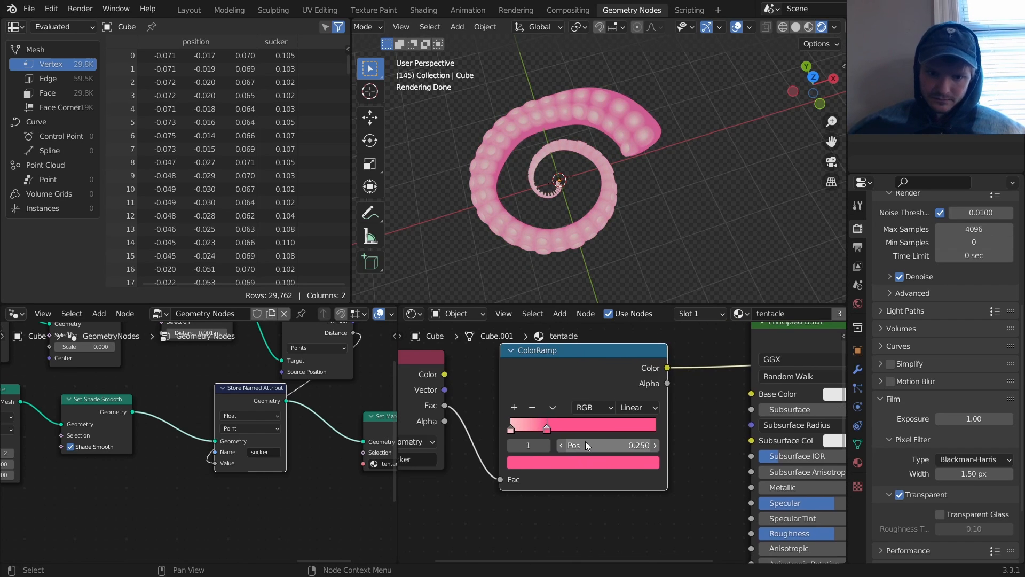
scroll(507, 412, "up", 2)
left_click(479, 400)
left_click(544, 470)
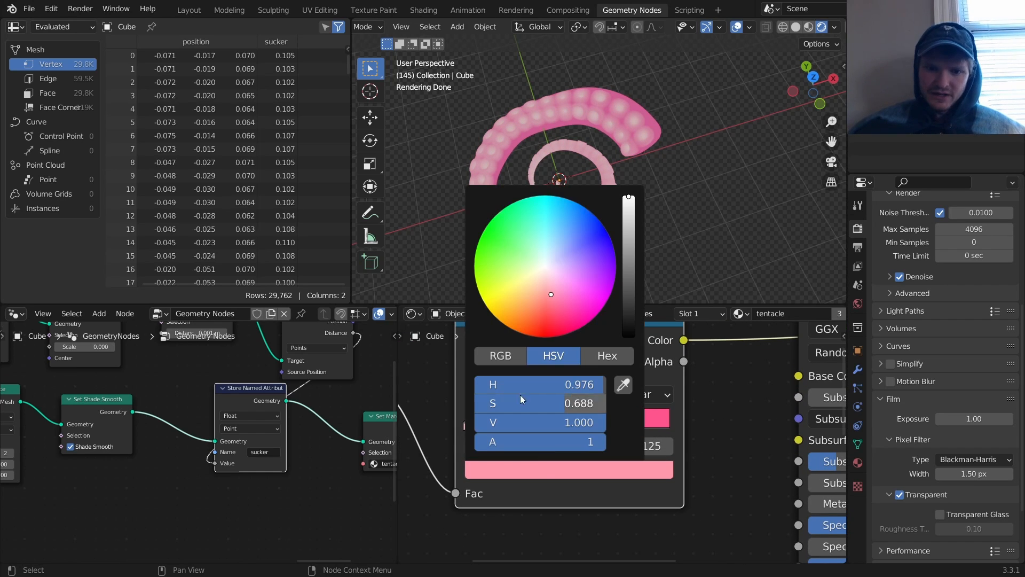
left_click(537, 306)
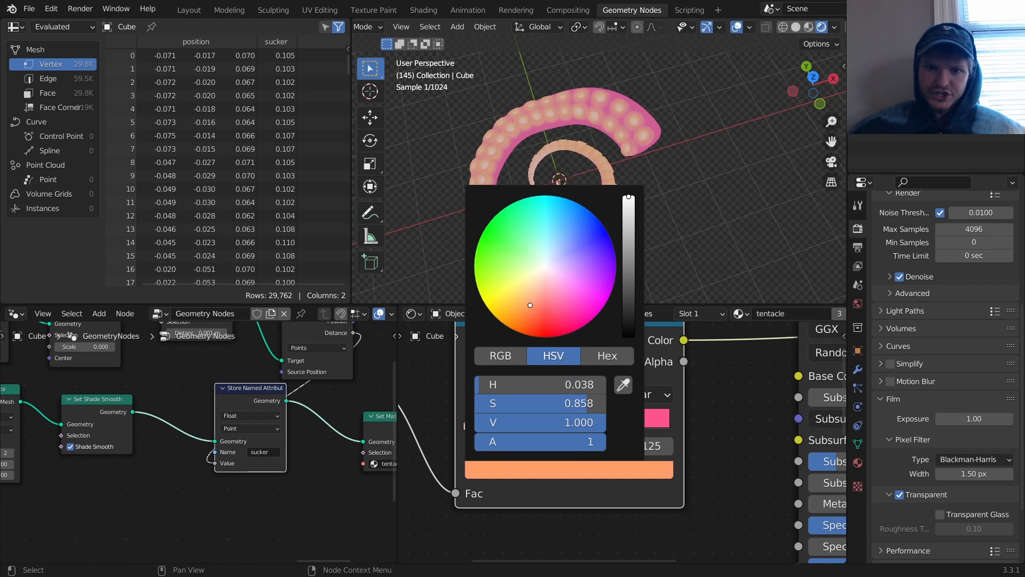
scroll(602, 88, "up", 2)
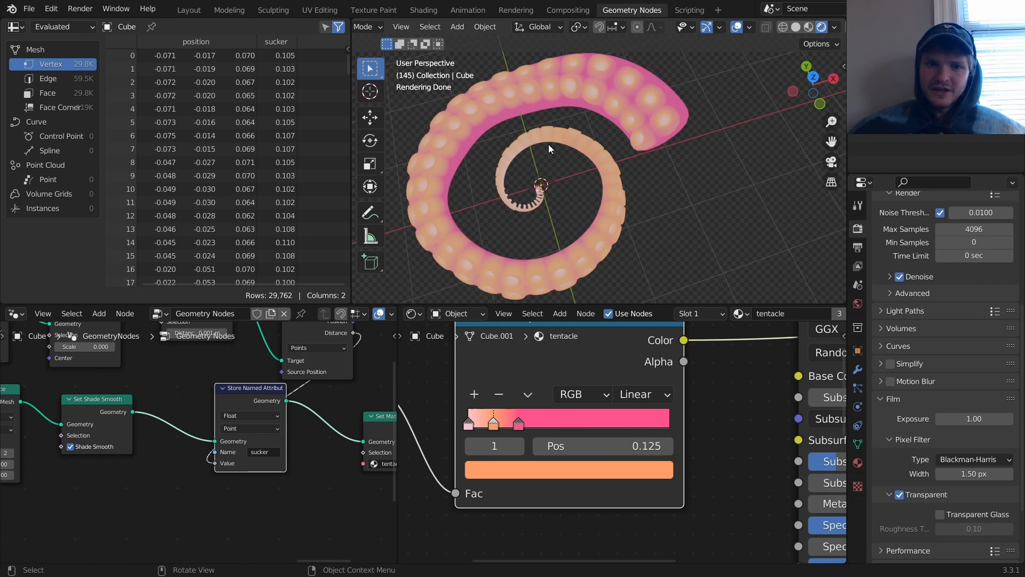
Link the ColorRamp Color to the Principled BSDF Base Color and reconnect the Principled BSDF to the Material Output.
middle_click_drag(698, 431, 632, 476)
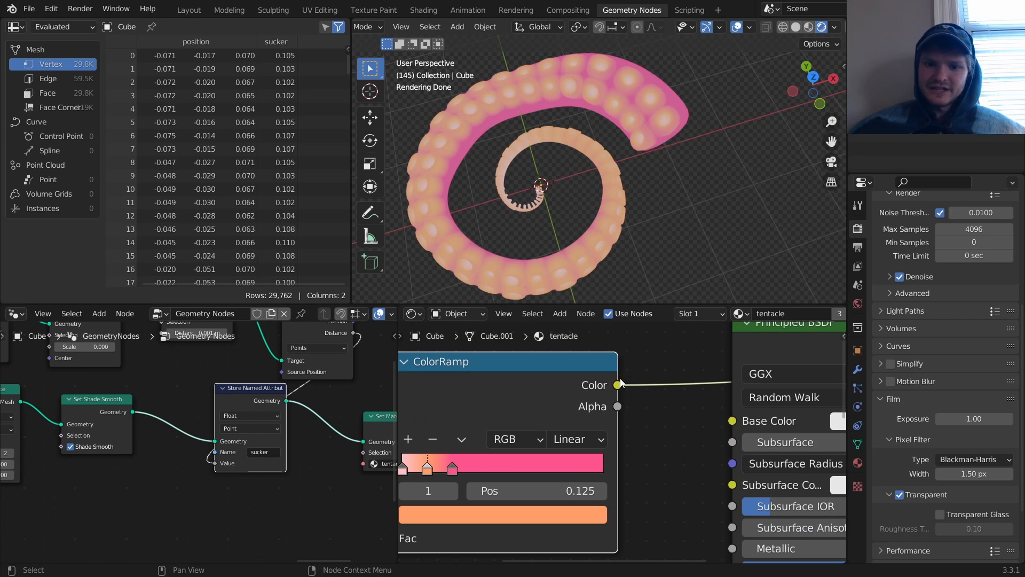
left_click_drag(618, 385, 677, 399)
left_click_drag(732, 421, 733, 420)
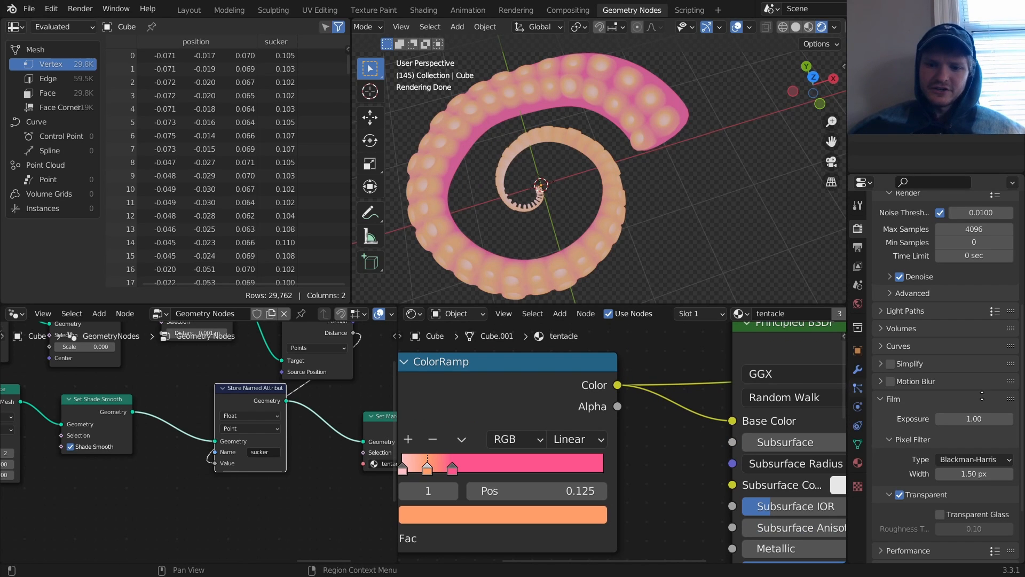
middle_click_drag(762, 410, 530, 454)
left_click(588, 400, "ctrl+shift")
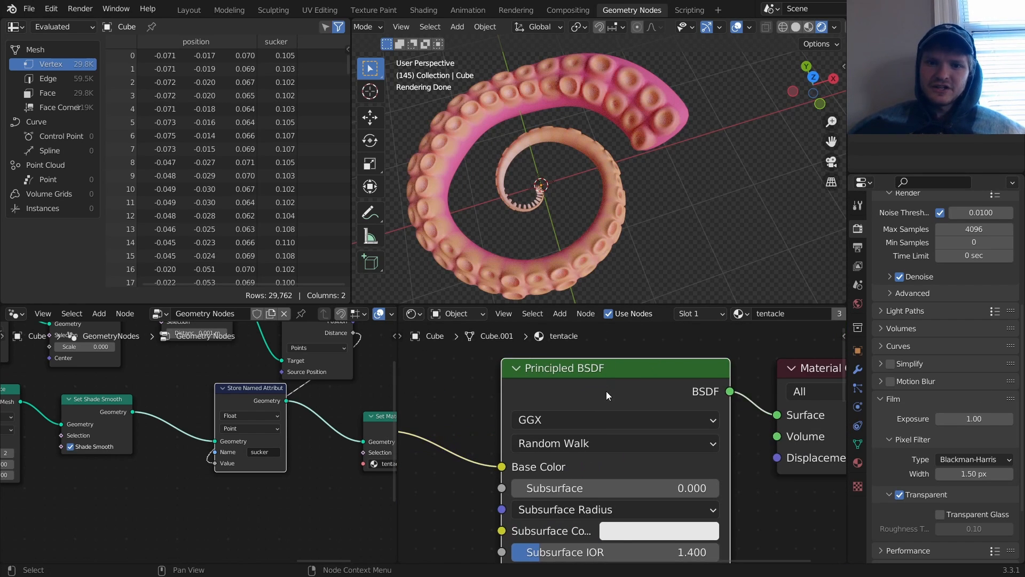
Set the Principled BSDF Roughness to 0.013 and Subsurface to 0.444.
scroll(591, 432, "down", 4)
middle_click_drag(588, 442, 607, 345)
left_click_drag(601, 503, 535, 503)
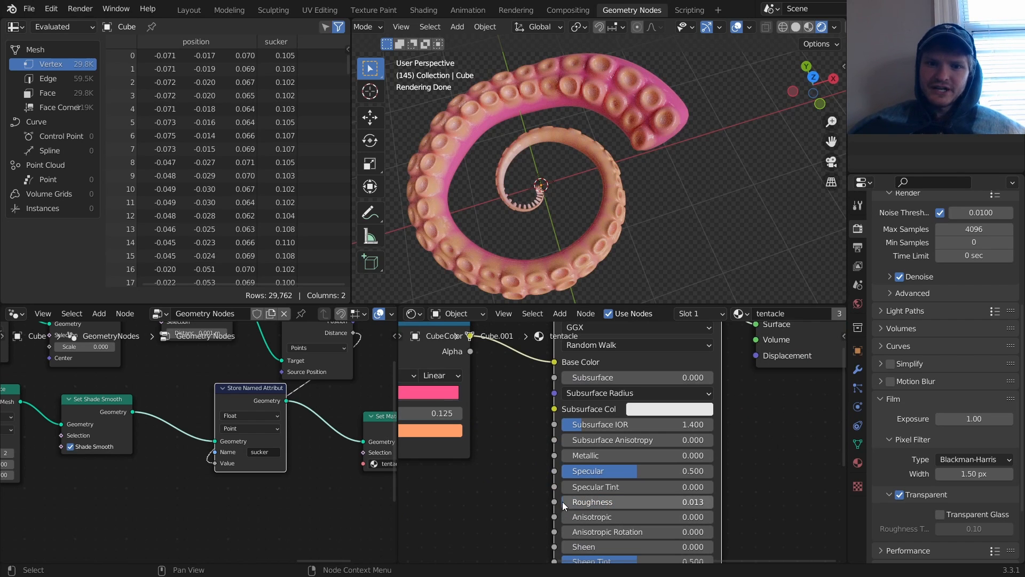
middle_click_drag(601, 383, 602, 409)
left_click_drag(602, 409, 669, 409)
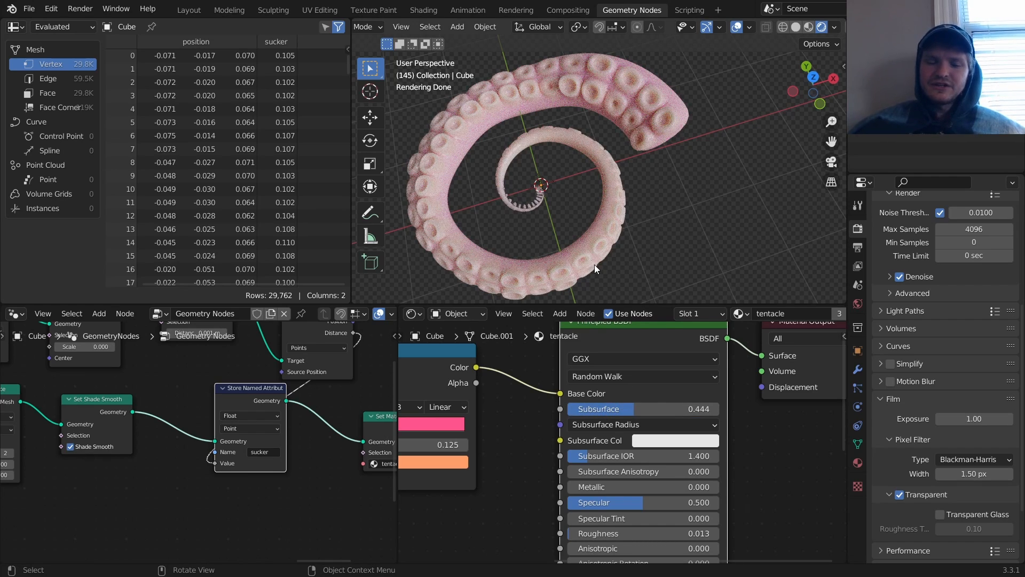
Set the Principled BSDF Subsurface Color to pink with hue 0.968, saturation 0.725 and value 0.800.
middle_click_drag(605, 152, 568, 155)
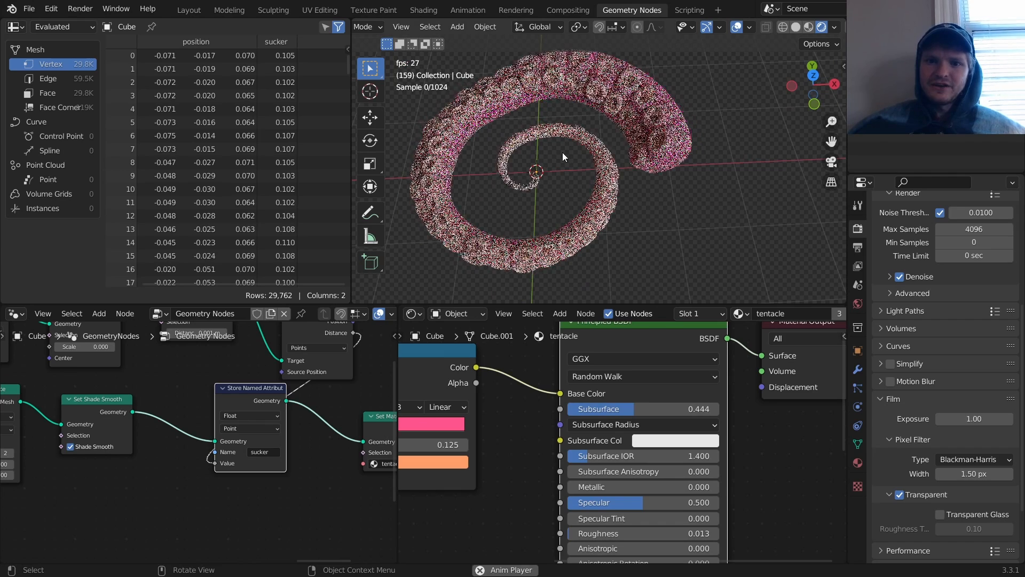
left_click(662, 439)
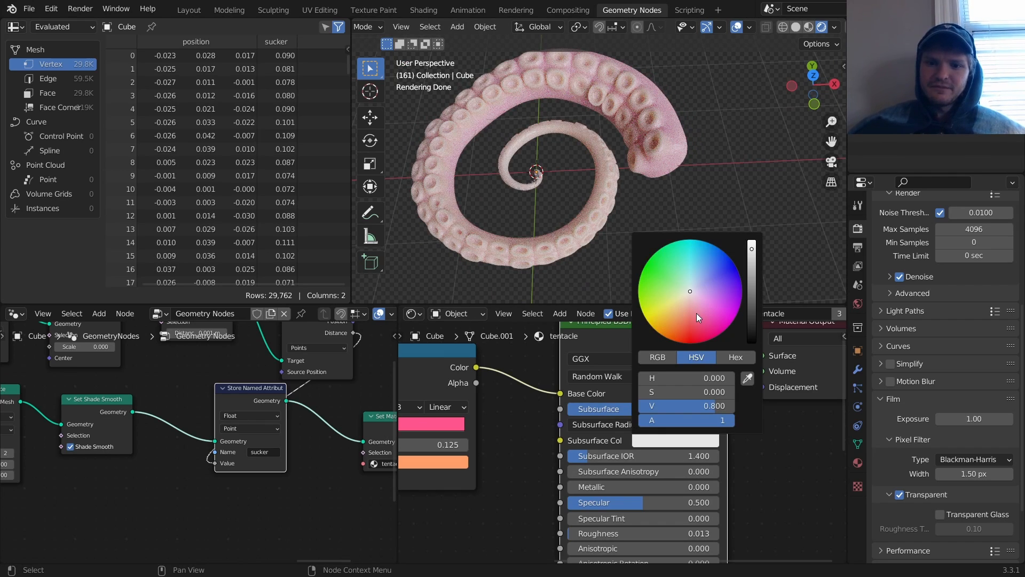
left_click(697, 313)
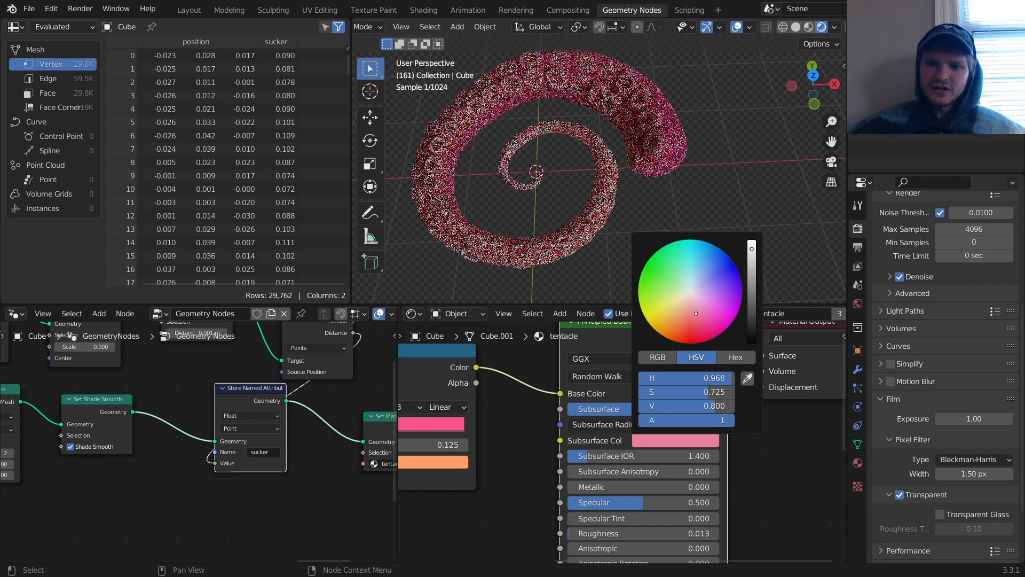
Recolor the ColorRamp's end stop to a dark reddish brown with hue 0.018 and saturation 0.656, and briefly play the animation.
middle_click_drag(462, 431, 551, 436)
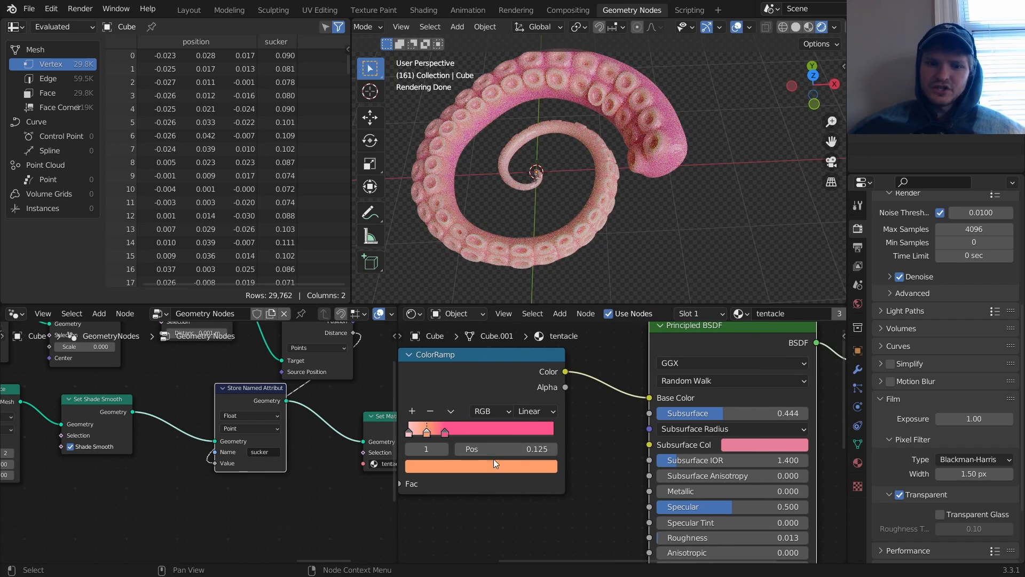
left_click(444, 450)
left_click(461, 462)
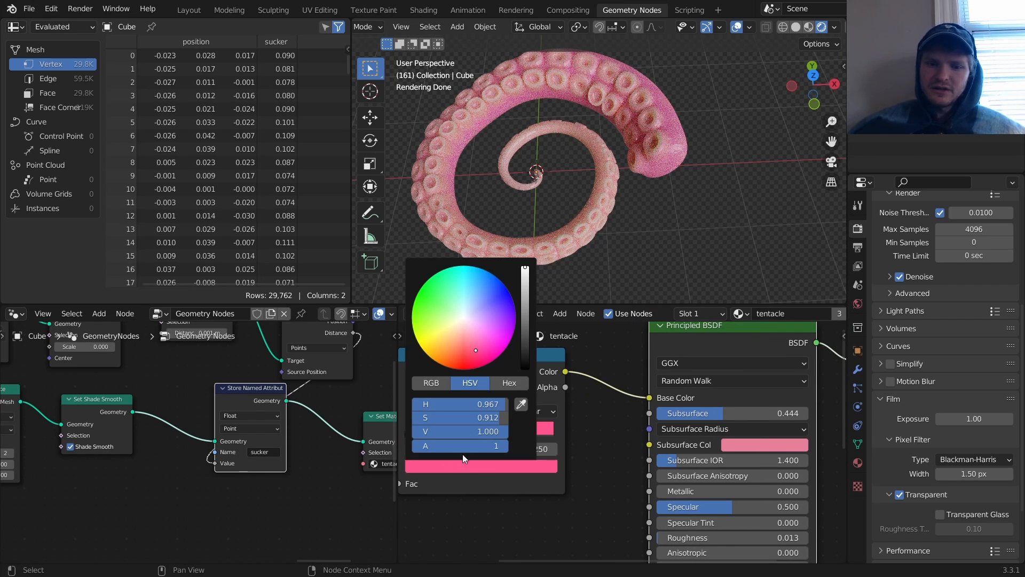
left_click(466, 337)
left_click(461, 337)
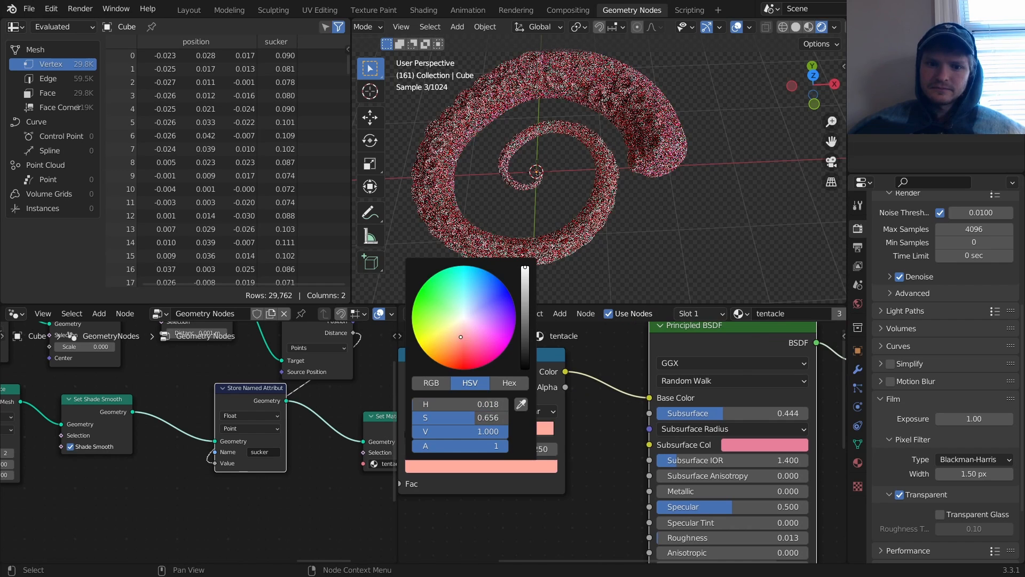
left_click(525, 336)
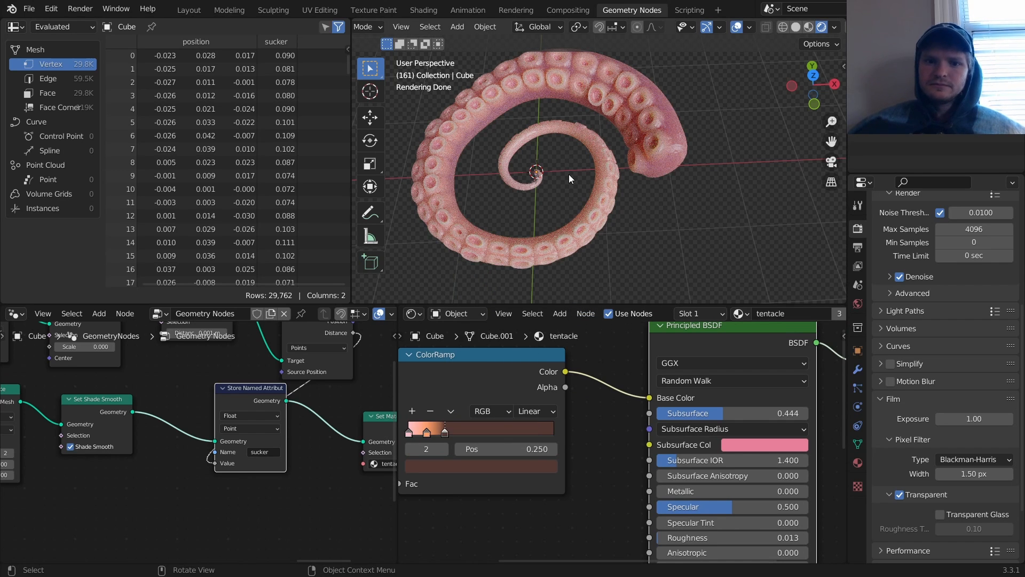
key("space")
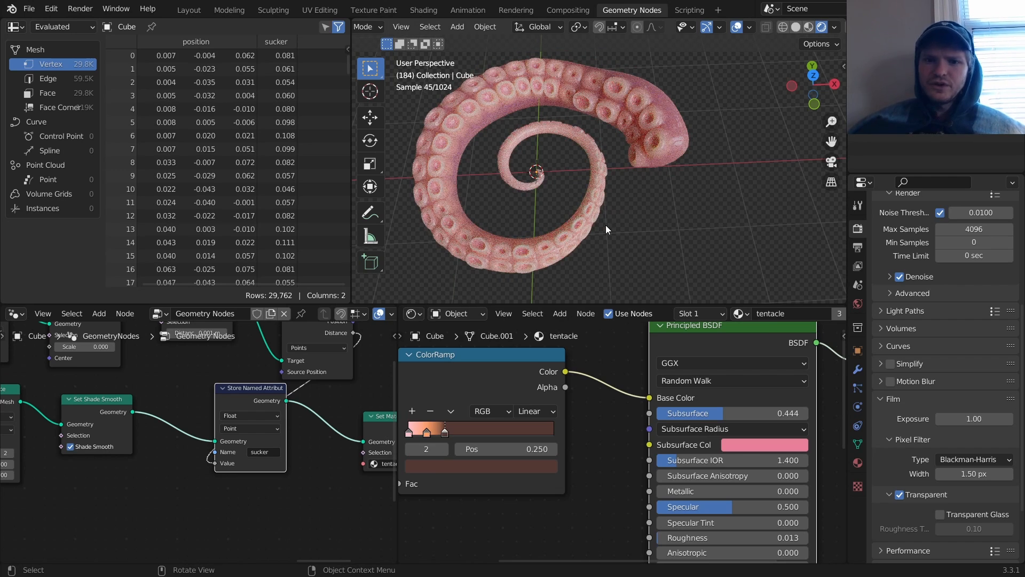
Add a Voronoi Texture node below the ColorRamp and preview its Distance output on the tentacle.
scroll(622, 422, "down", 1)
middle_click_drag(565, 482, 654, 355)
scroll(542, 431, "down", 1)
key("shift+a")
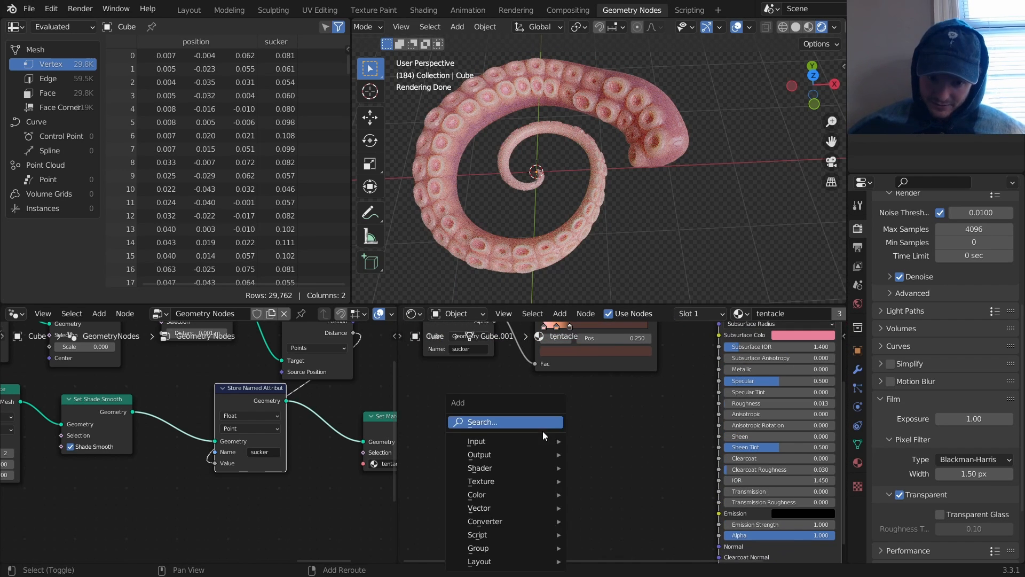
left_click(539, 422)
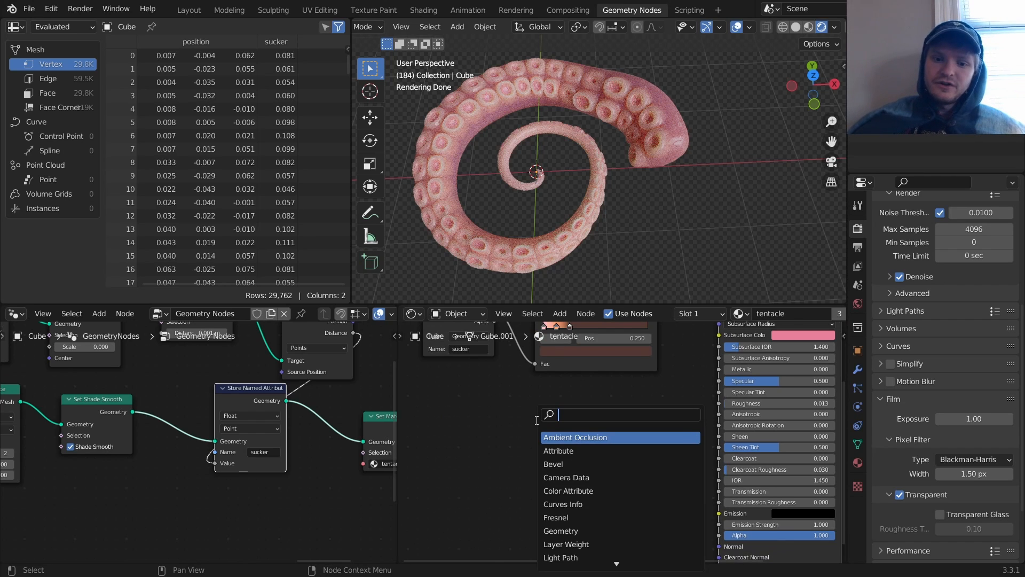
type("voronoi")
key("Return")
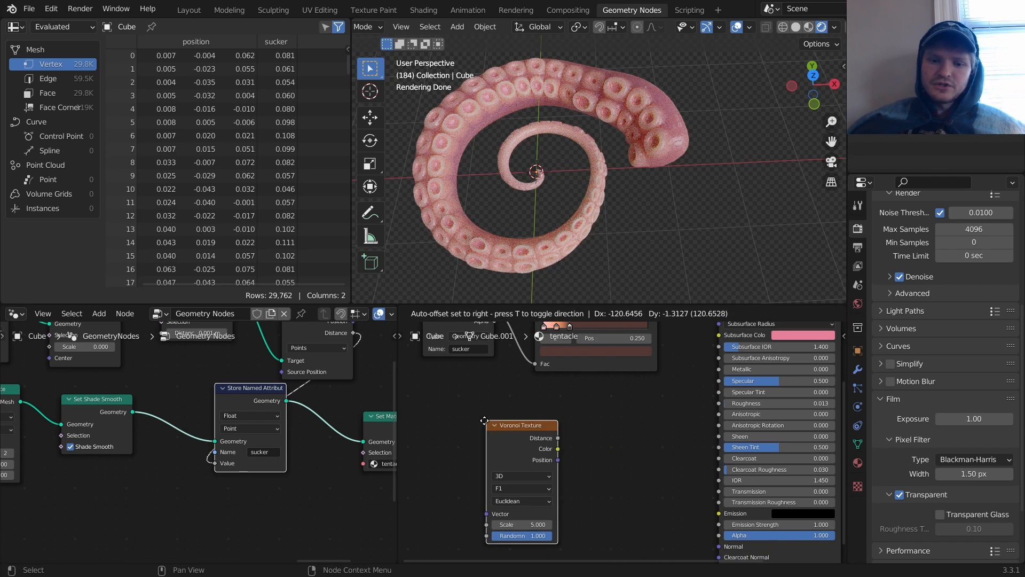
left_click(452, 432)
left_click(475, 438, "ctrl+shift")
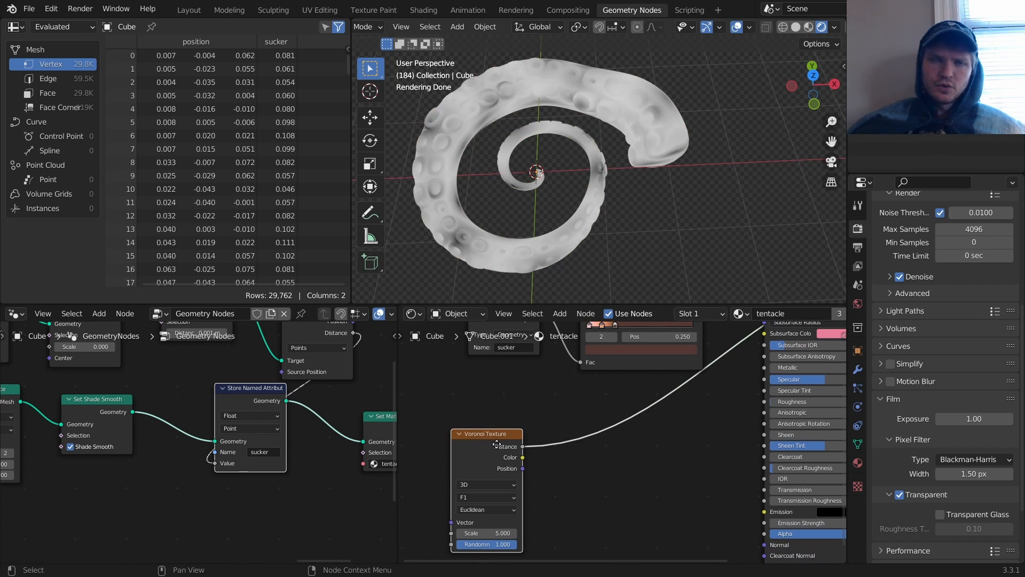
Set the Voronoi Texture's Scale to 111.000 and Randomness to 0.440, checking the pattern on the tentacle's thick end.
middle_click_drag(498, 447, 540, 380)
left_click_drag(543, 468, 572, 467)
scroll(537, 263, "up", 5)
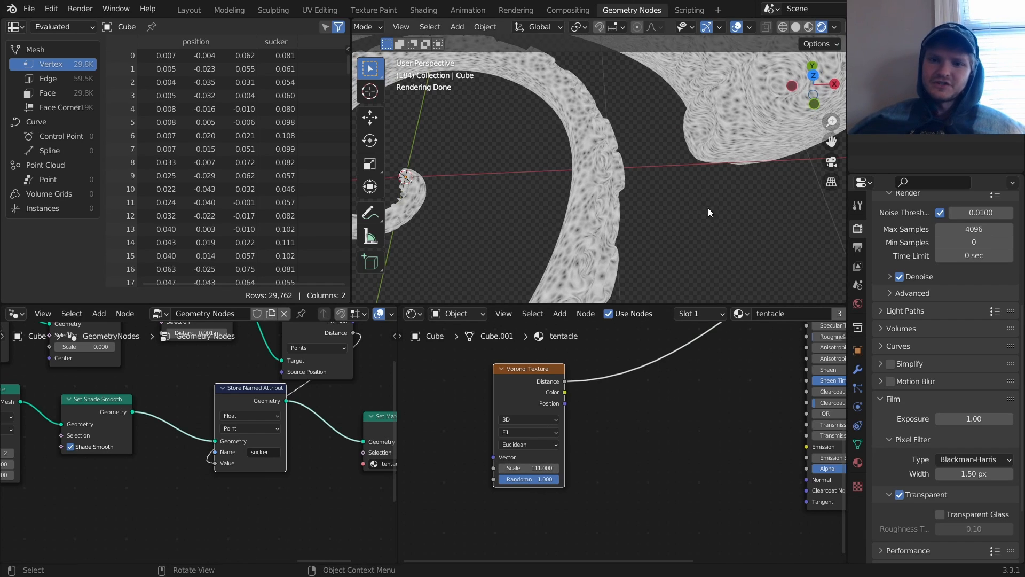
middle_click_drag(708, 163, 564, 223, "shift")
key("space")
key("space")
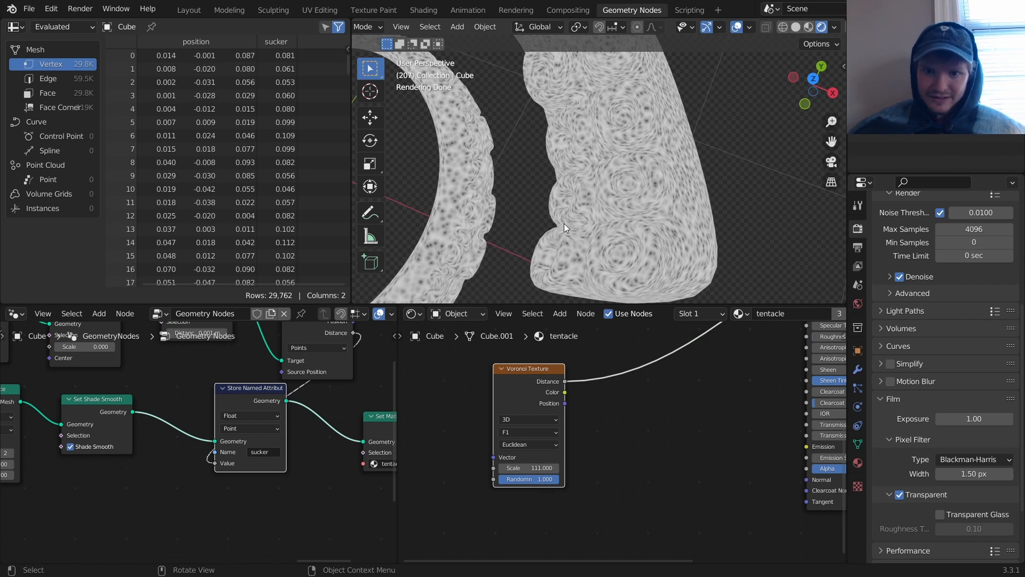
left_click_drag(555, 479, 524, 479)
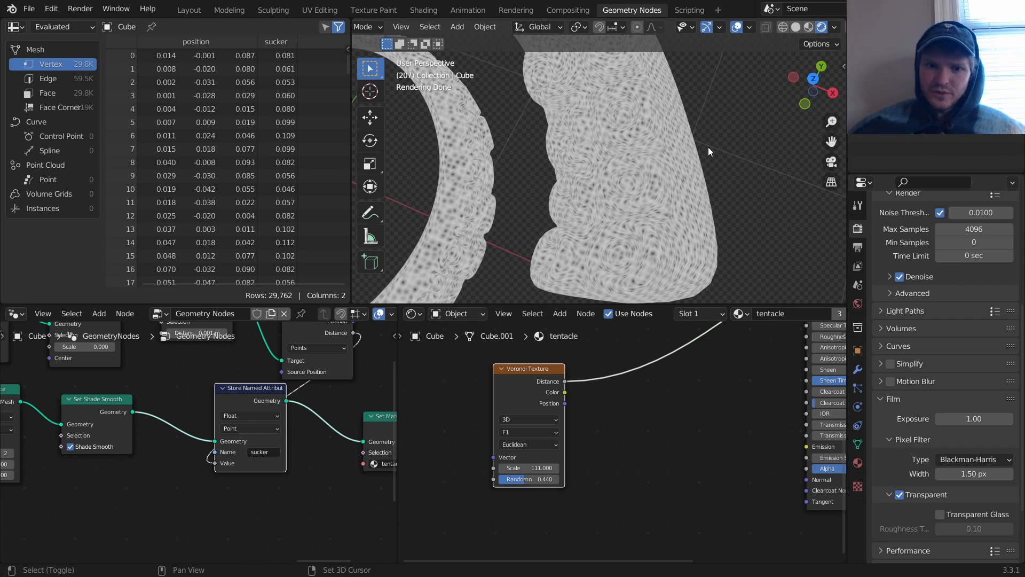
middle_click_drag(708, 147, 591, 133)
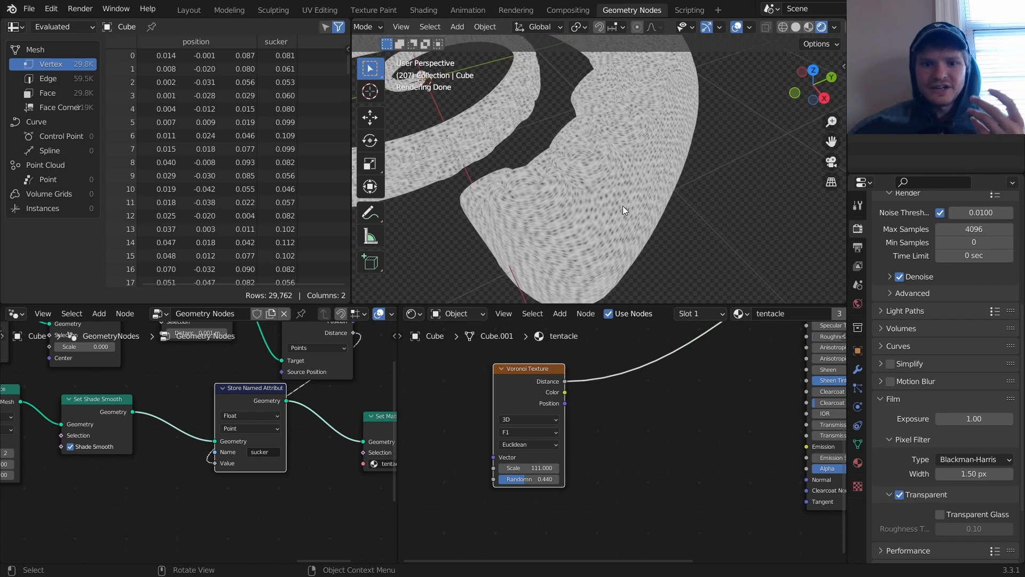
Insert a Bump node after the Voronoi Texture with Distance feeding its Height input, and save the file.
middle_click_drag(590, 412, 567, 408)
key("shift+a")
type("bu")
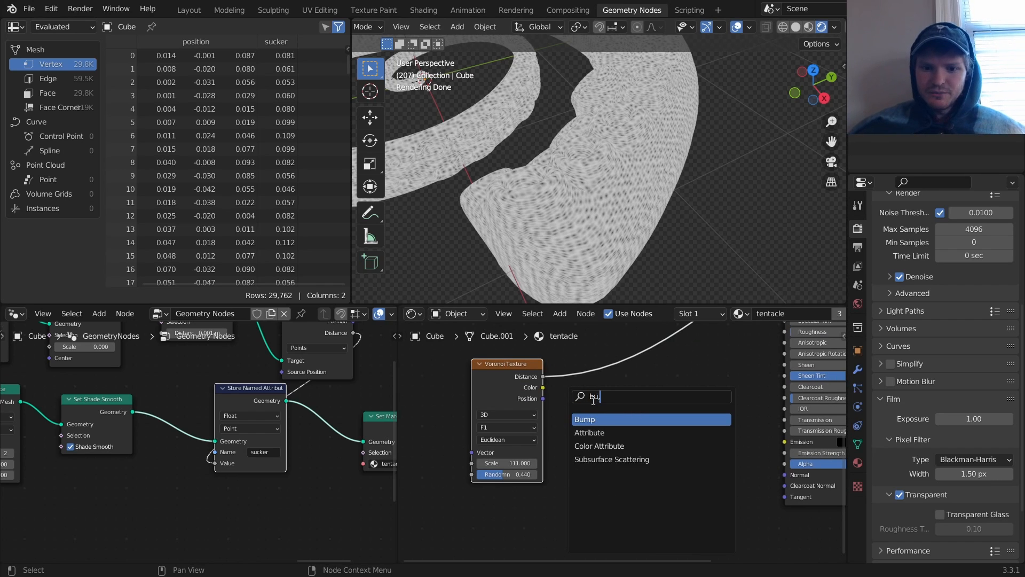
key("Return")
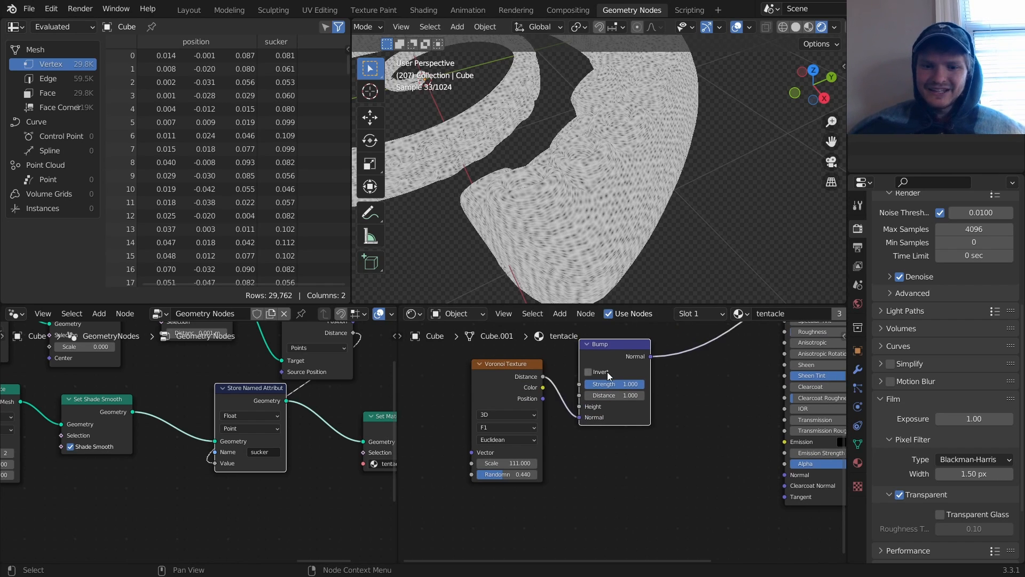
left_click(589, 421)
key("ctrl+s")
left_click_drag(589, 419, 584, 406)
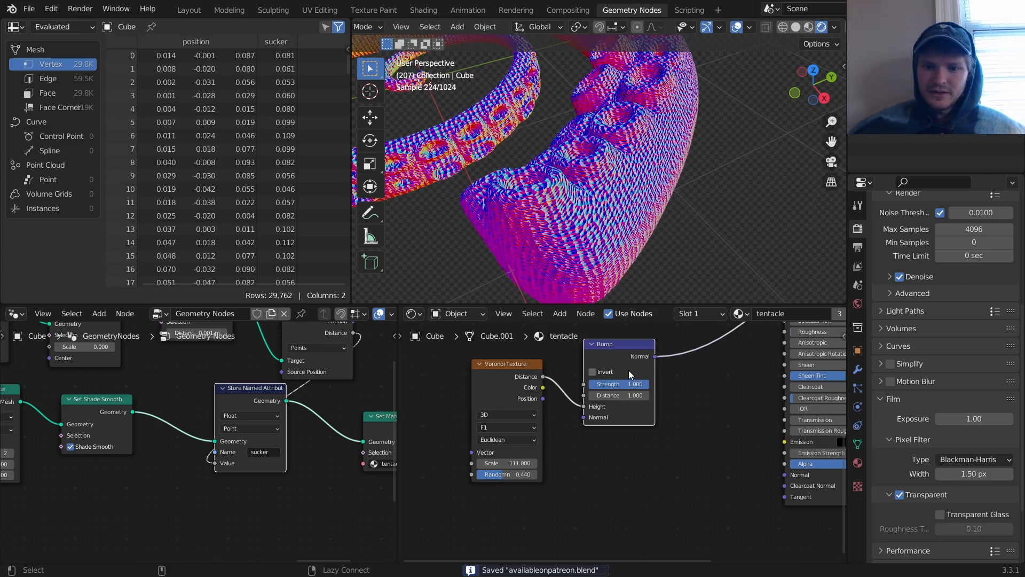
Link the Bump Normal to the Principled BSDF Normal and reconnect the Principled BSDF to the Material Output.
right_click_drag(641, 395, 771, 443, "alt")
middle_click_drag(751, 360, 626, 540)
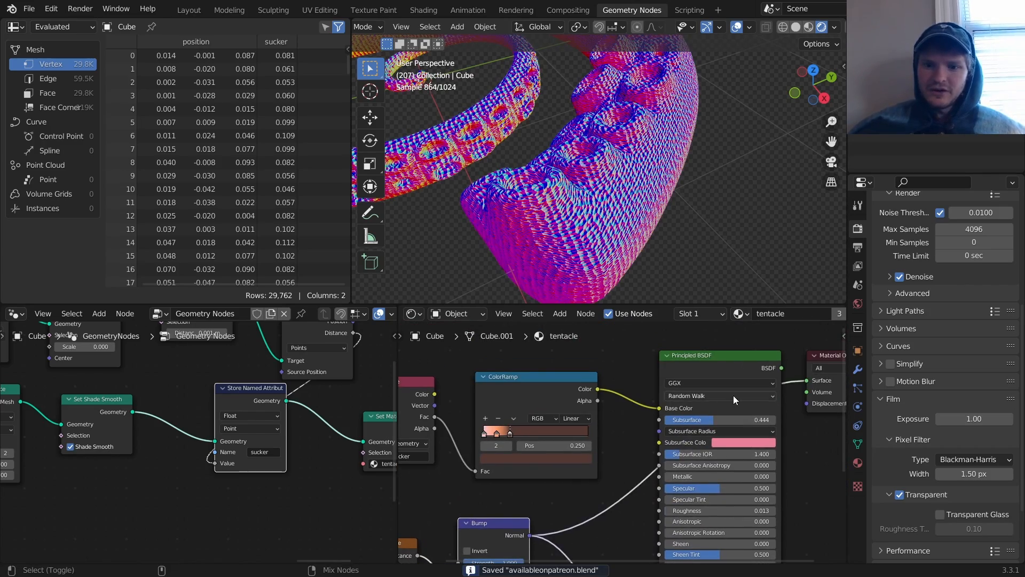
left_click(714, 356, "ctrl+shift")
scroll(620, 211, "up", 5)
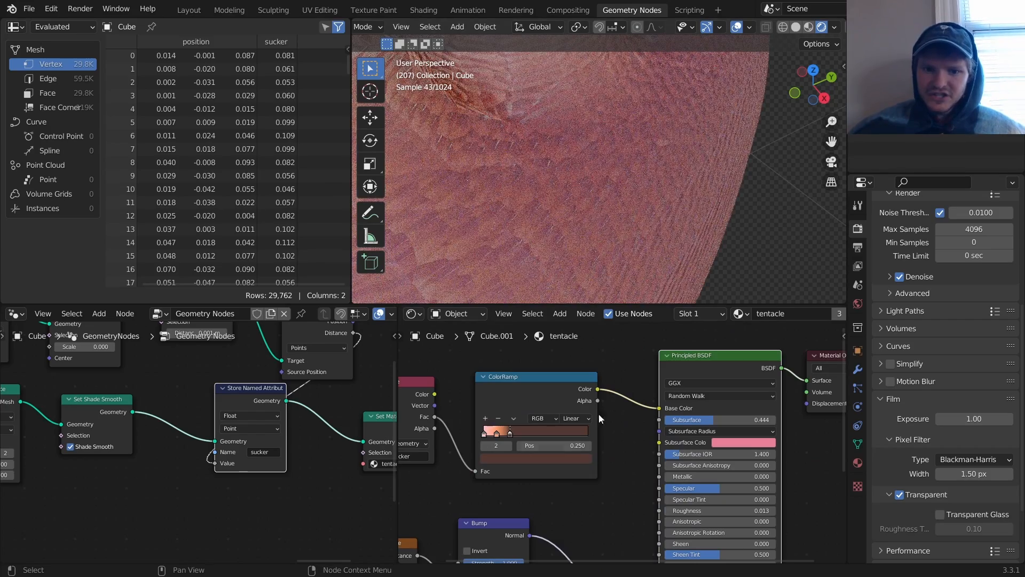
Set the Principled BSDF Clearcoat to 1.000 and the Bump Strength to 0.413.
scroll(640, 444, "down", 5, "shift")
left_click_drag(686, 453, 778, 450)
middle_click_drag(532, 468, 681, 433)
scroll(681, 433, "up", 5)
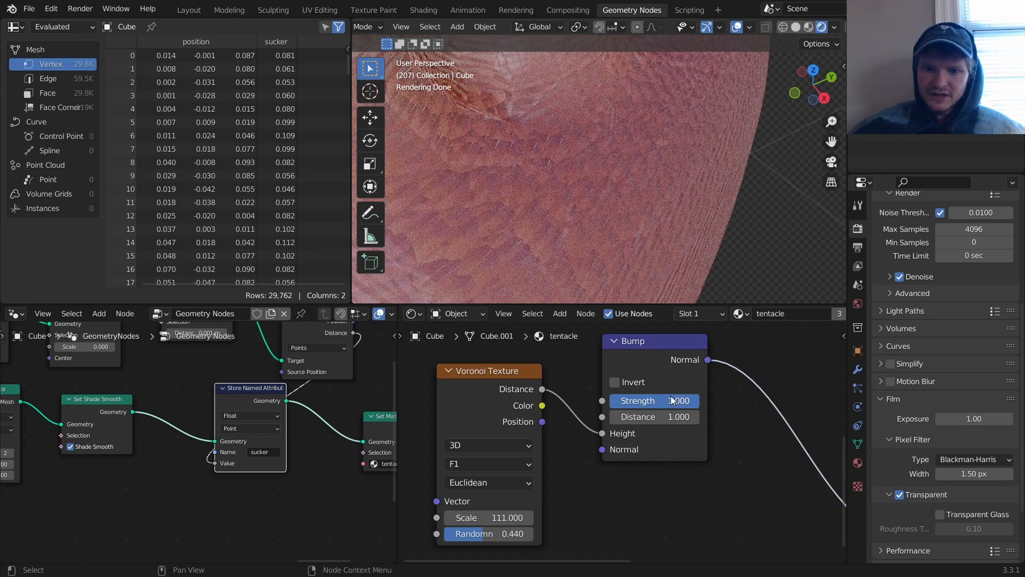
left_click_drag(673, 400, 645, 401)
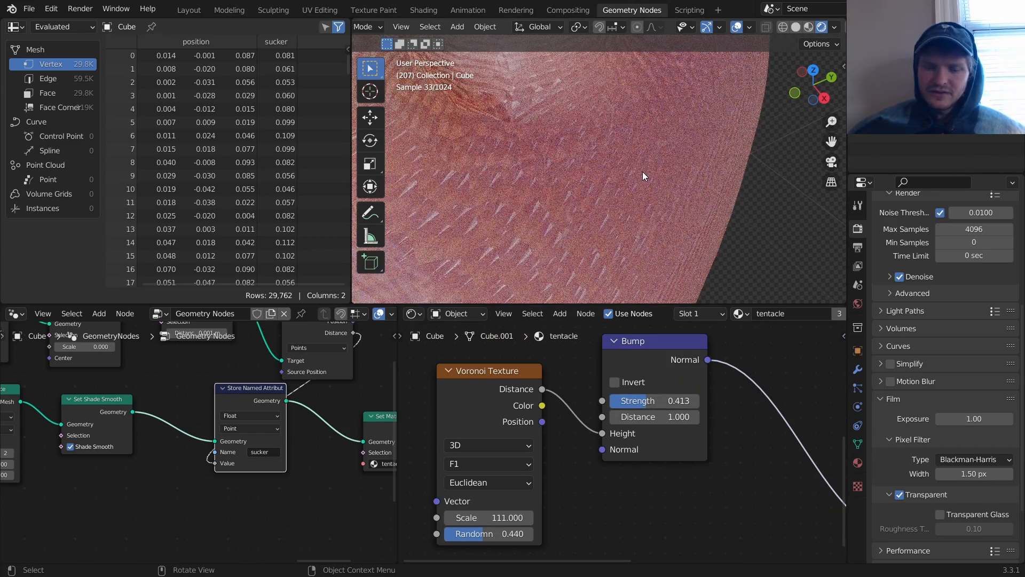
scroll(642, 171, "down", 5)
scroll(643, 171, "down", 3)
middle_click_drag(625, 178, 661, 250, "shift")
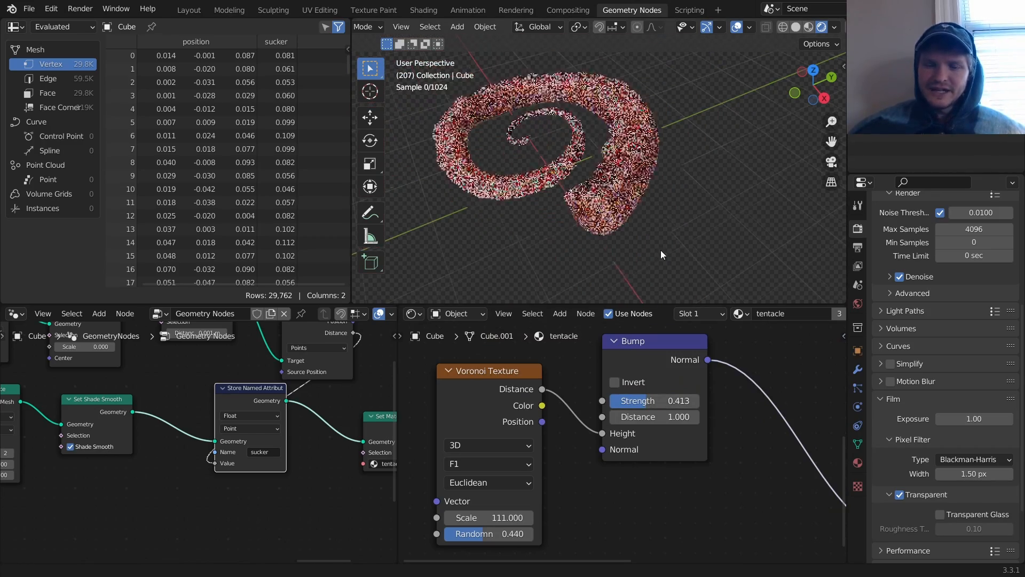
Try a Principled BSDF Subsurface value of 0.964 and undo the change.
middle_click_drag(738, 401, 811, 346)
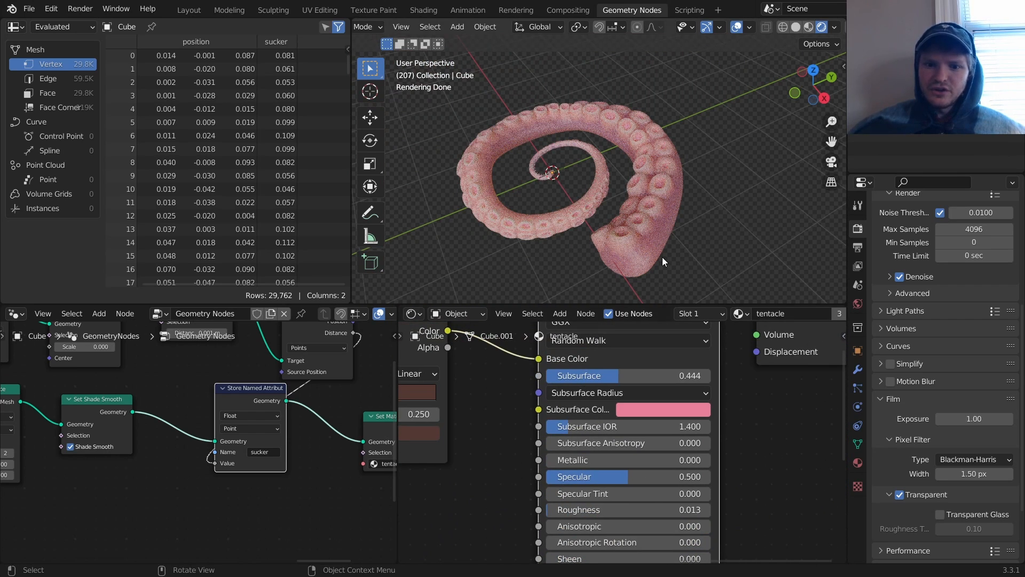
left_click_drag(622, 380, 708, 380)
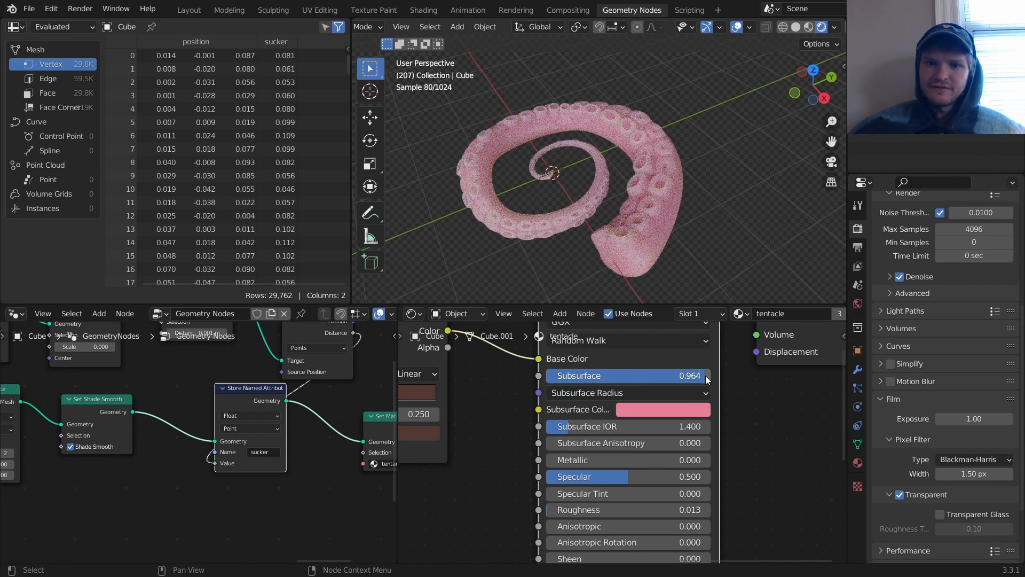
key("ctrl+z")
Set the Principled BSDF Transmission to 0.342 and briefly play the animation to check the material.
middle_click_drag(581, 513, 619, 307)
mouse_move(628, 434)
left_mouse_down()
mouse_move(747, 434)
mouse_move(640, 434)
left_mouse_up()
middle_click_drag(618, 142, 658, 148)
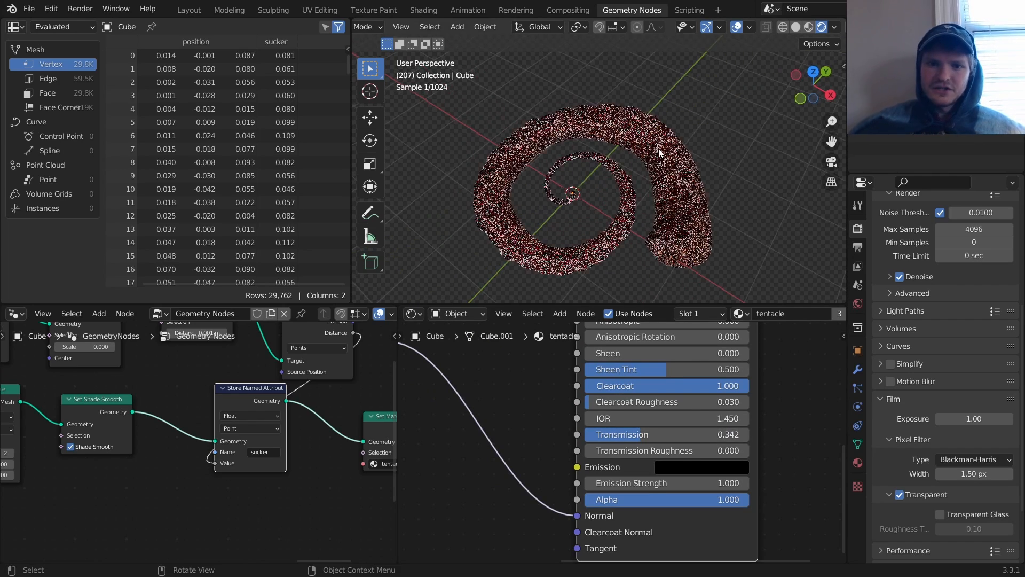
key("space")
key("space")
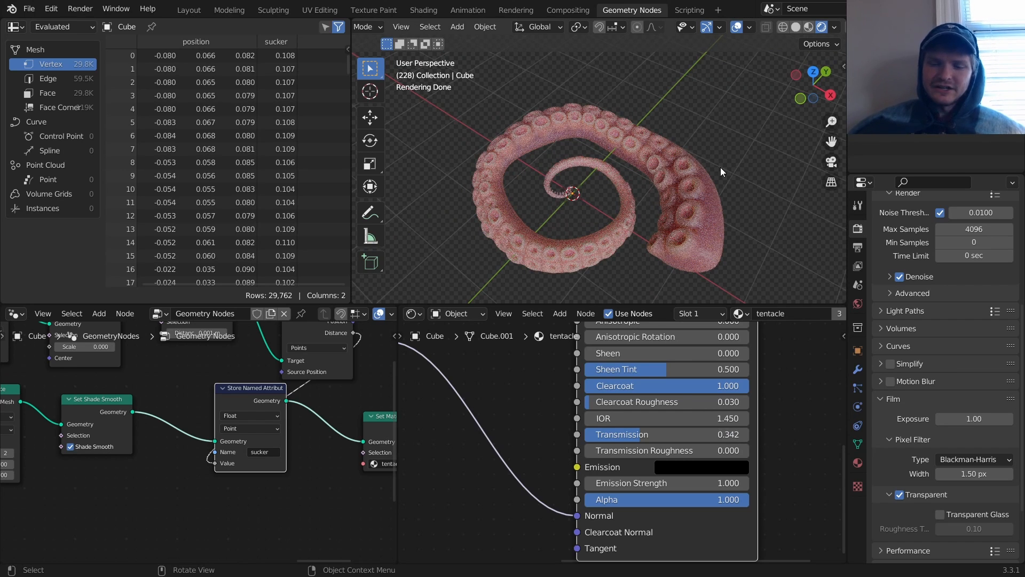
Add a point light and move it beside the outer edge of the tentacle's thick base.
key("shift+a")
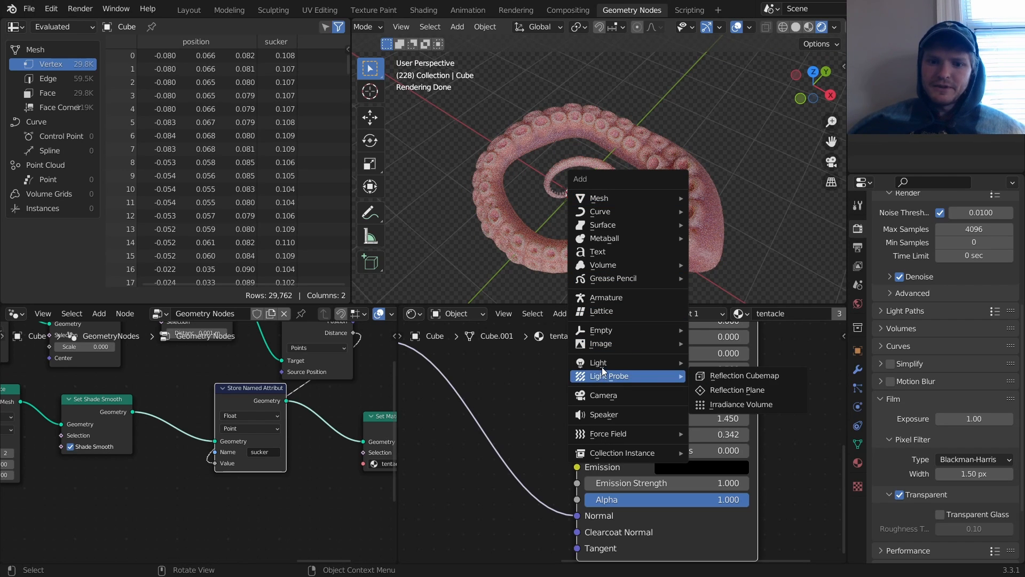
mouse_move(603, 364)
left_click(739, 368)
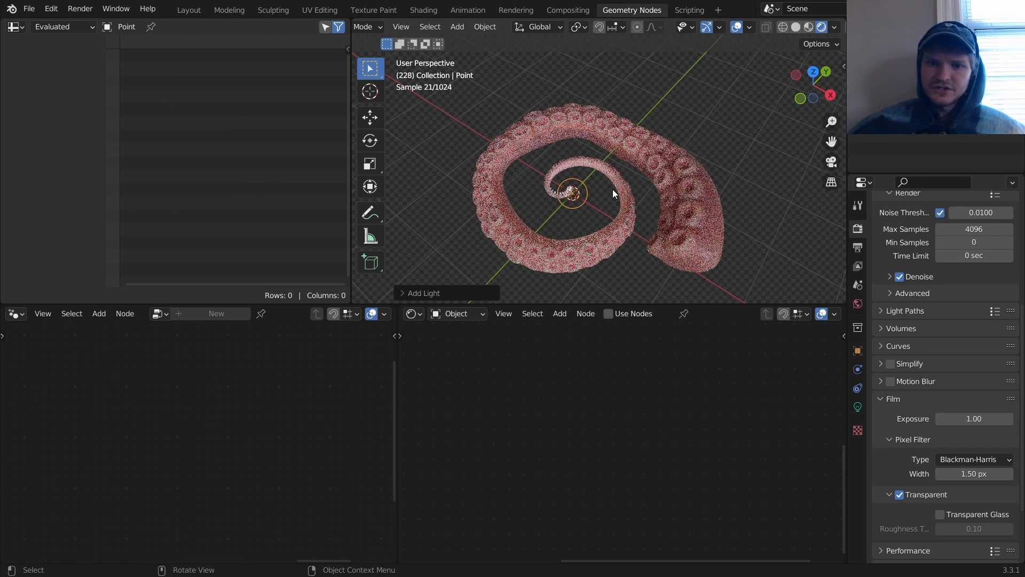
key("g")
left_click(761, 222)
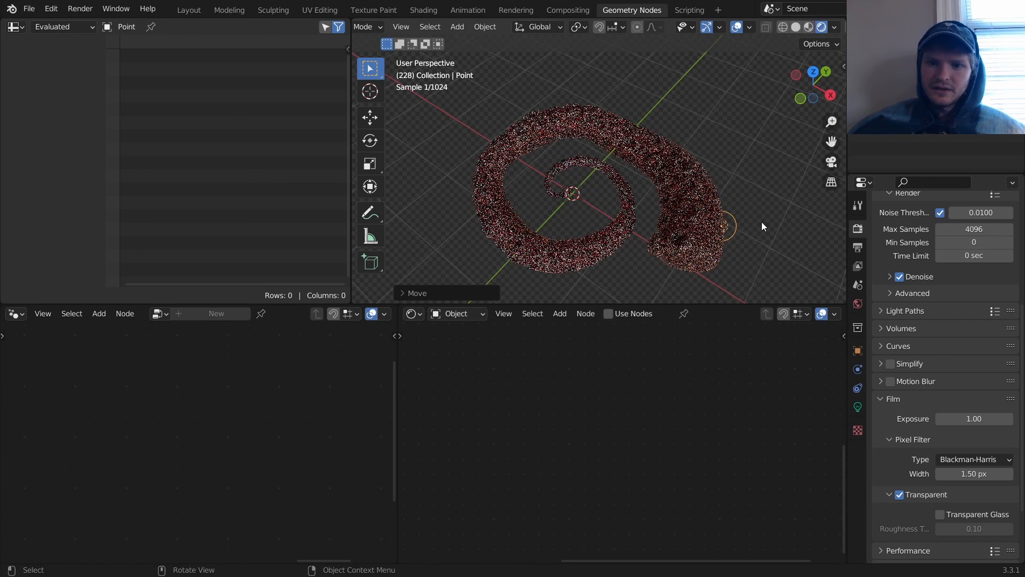
Try the point light at a power of 1000 W and delete the light.
left_click(858, 407)
mouse_move(965, 316)
left_mouse_down()
mouse_move(998, 317)
mouse_move(968, 317)
left_mouse_up()
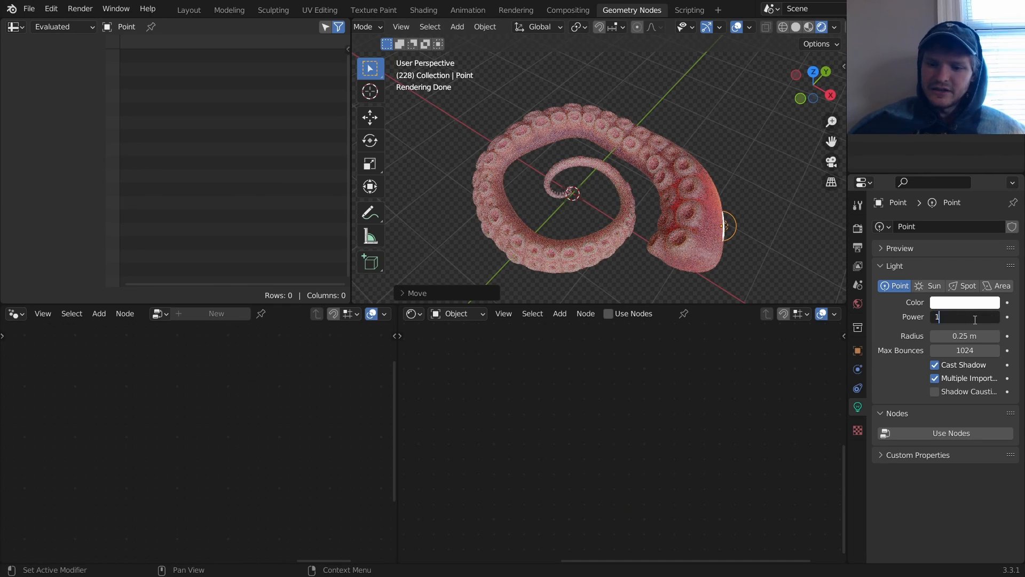
key("Return")
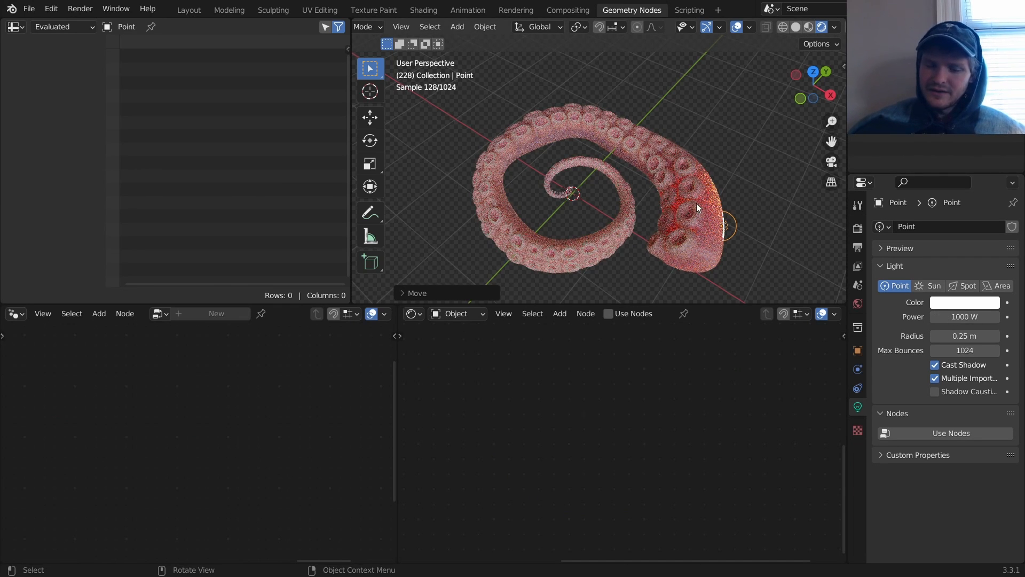
key("Delete")
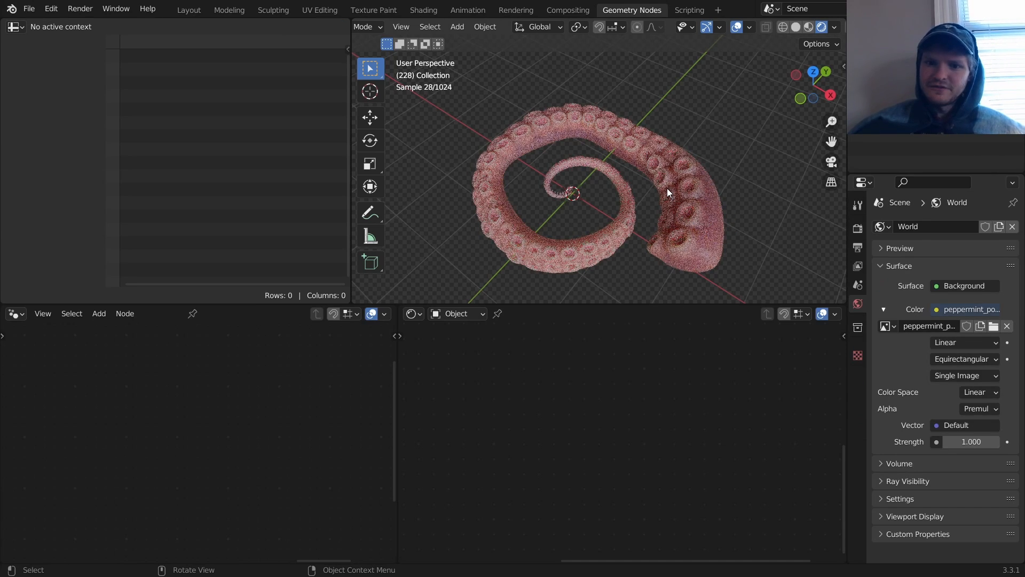
Play the animation briefly and reselect the tentacle object.
key("space")
key("space")
left_click(673, 185)
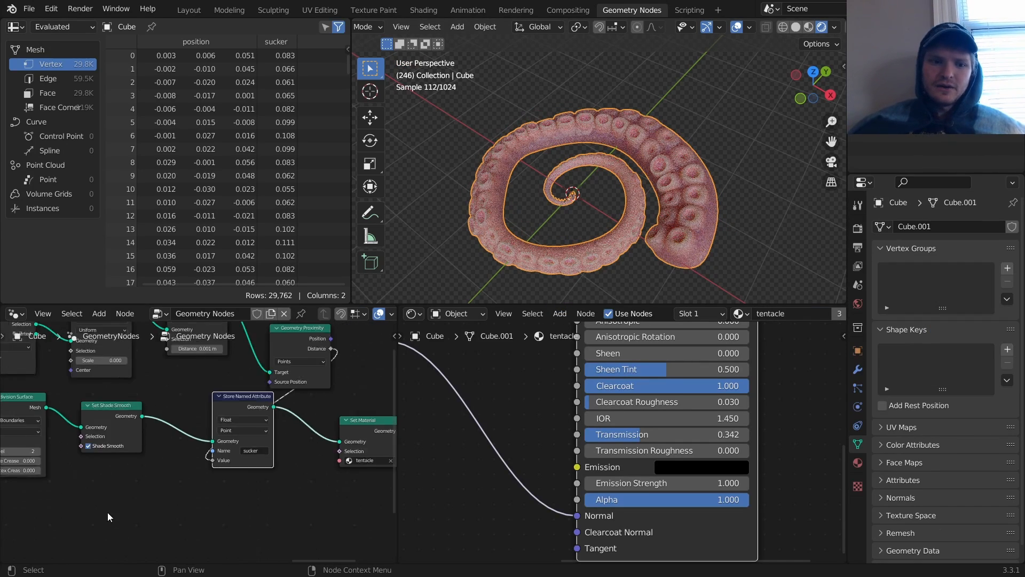
scroll(107, 511, "down", 3)
middle_click_drag(129, 409, 365, 428)
scroll(304, 412, "up", 5)
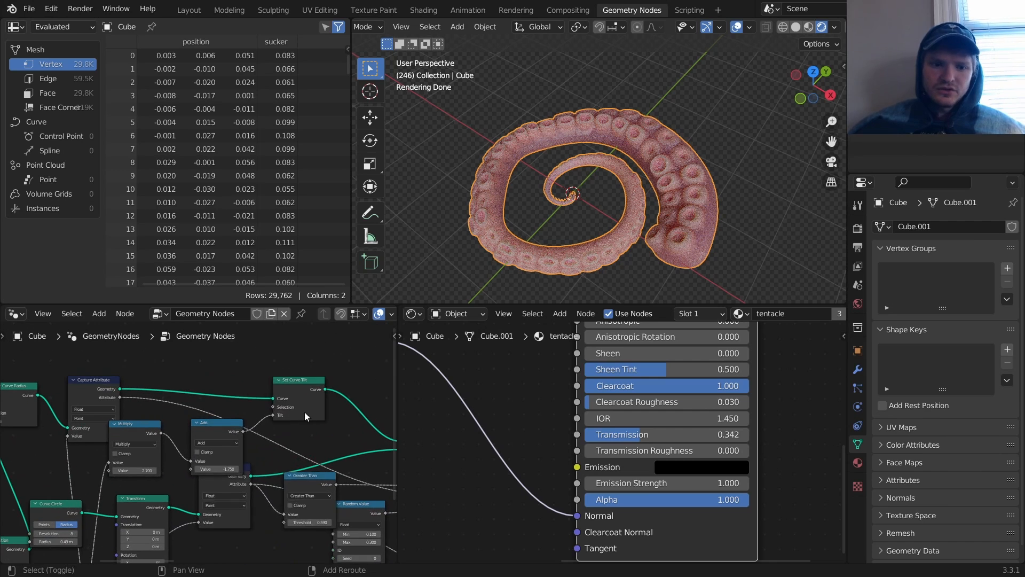
key("shift+a")
key("t")
left_click(252, 289)
type("tr")
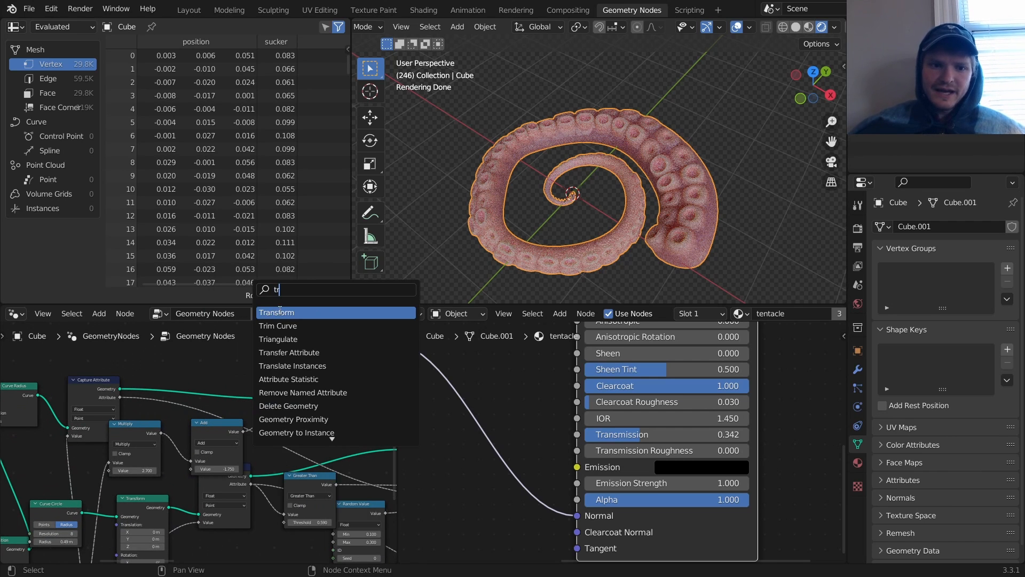
left_click(286, 337)
left_click(315, 411)
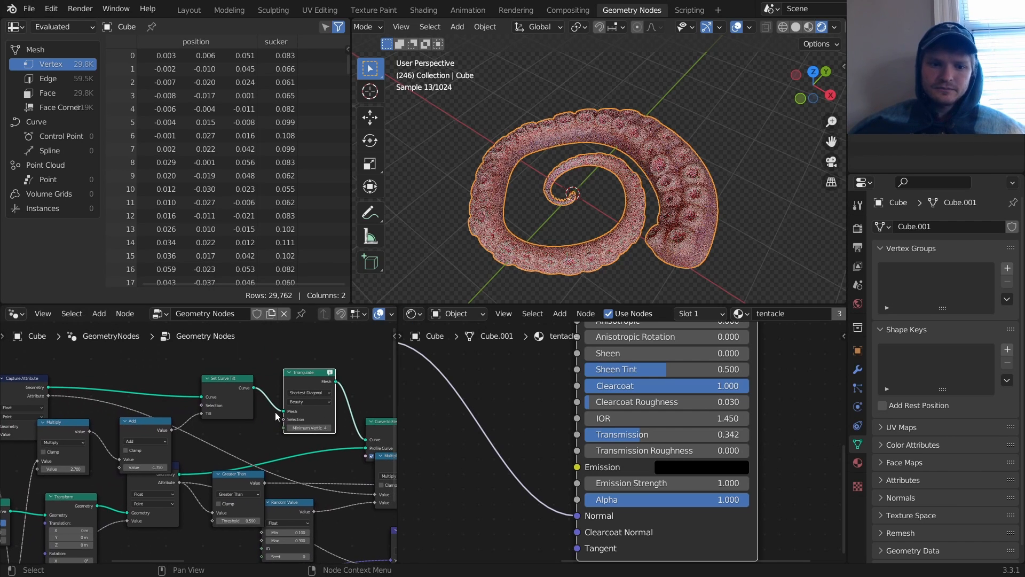
Try trimming the curve's start to 0.187 with a Trim Curve node after Set Curve Tilt, and remove the node.
key("shift+a")
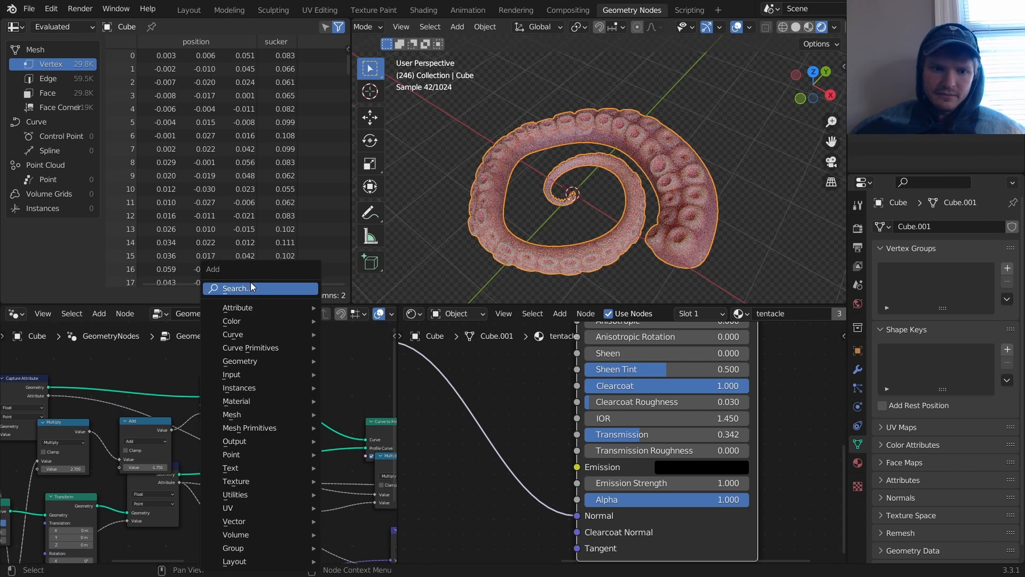
left_click(251, 282)
type("tr")
left_click(277, 321)
left_click(309, 410)
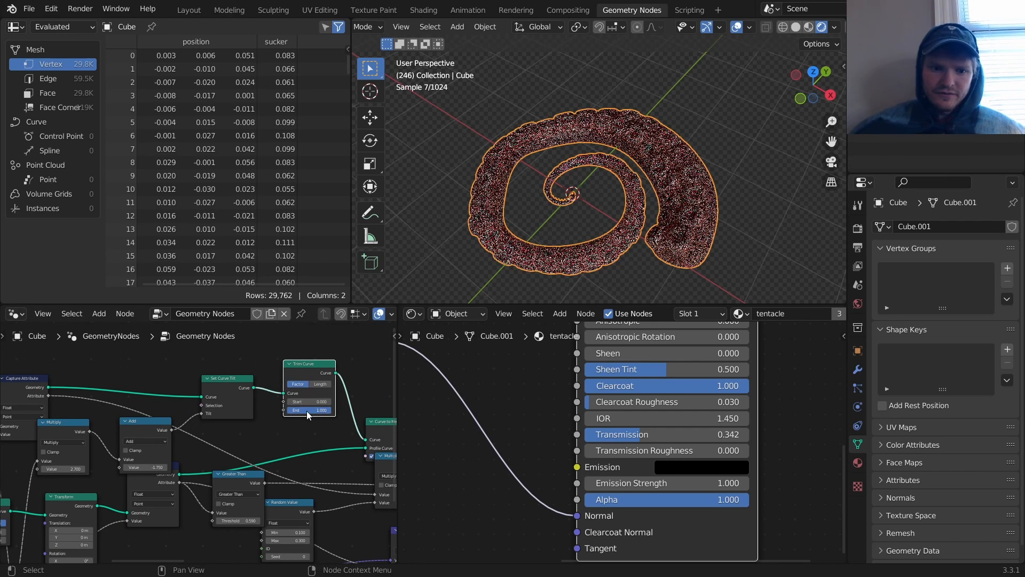
mouse_move(311, 411)
left_mouse_down()
mouse_move(294, 411)
mouse_move(353, 402)
mouse_move(318, 402)
left_mouse_up()
key("ctrl+z")
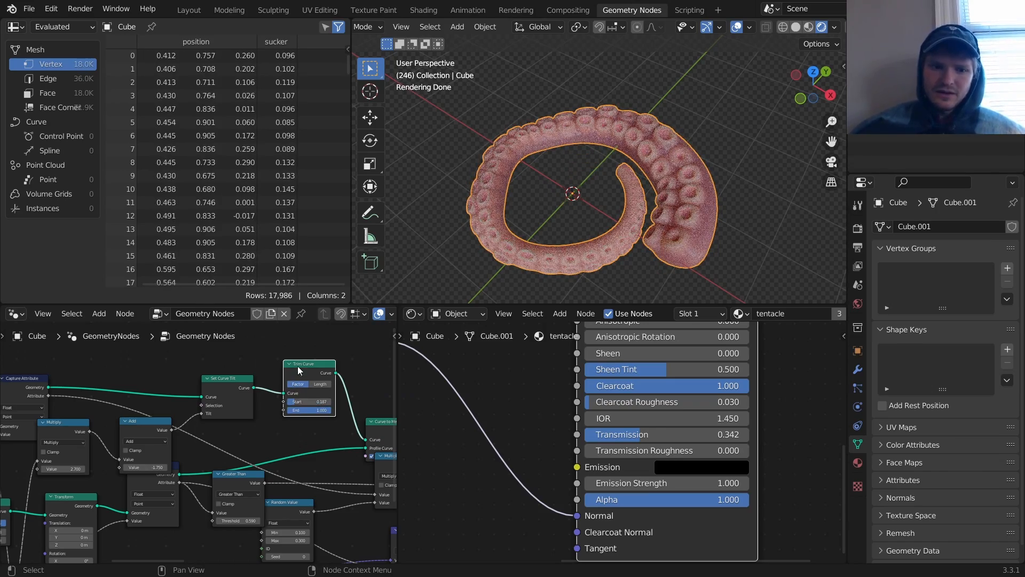
key("ctrl+x")
Move the Set Curve Radius and Set Position nodes apart to make room on the link between them.
middle_click_drag(128, 391, 372, 423)
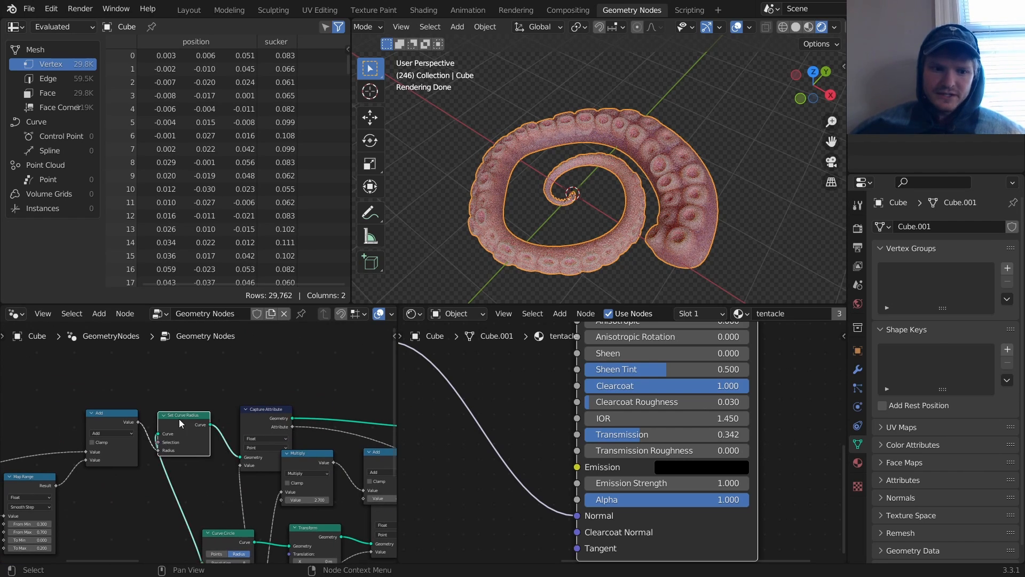
left_click_drag(179, 419, 288, 432)
middle_click_drag(215, 518, 225, 426)
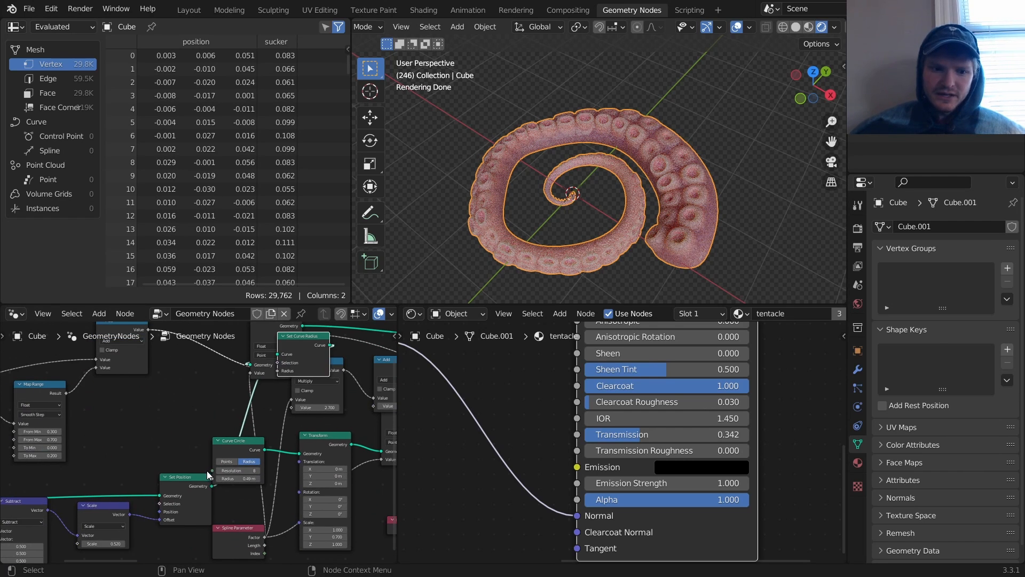
left_click_drag(208, 475, 61, 438)
Insert a Trim Curve node between Set Position and Set Curve Radius, try out its Start value and leave it at 0.
key("shift+a")
left_click(75, 290)
type("tr")
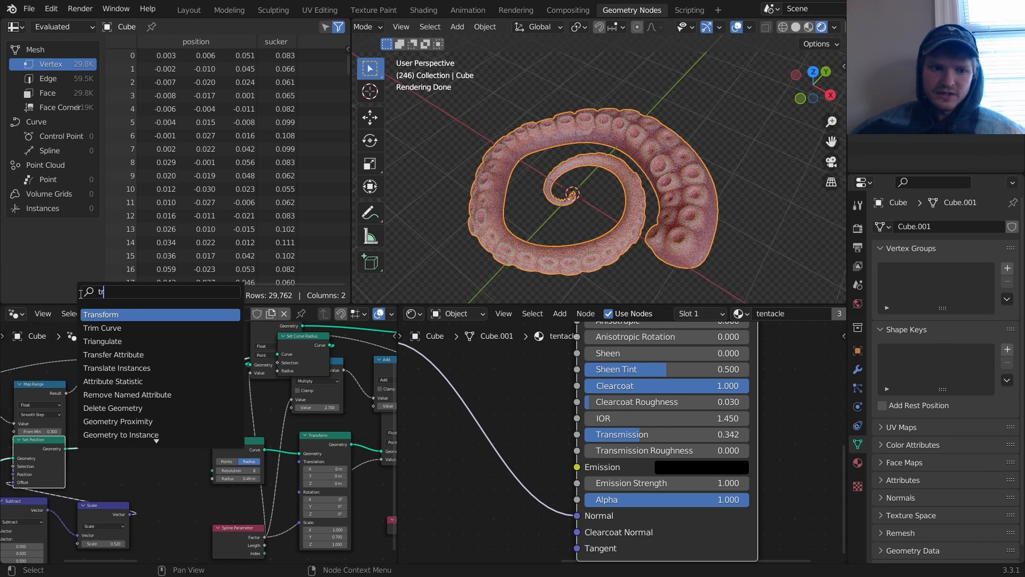
key("Down")
key("Return")
left_click(178, 423)
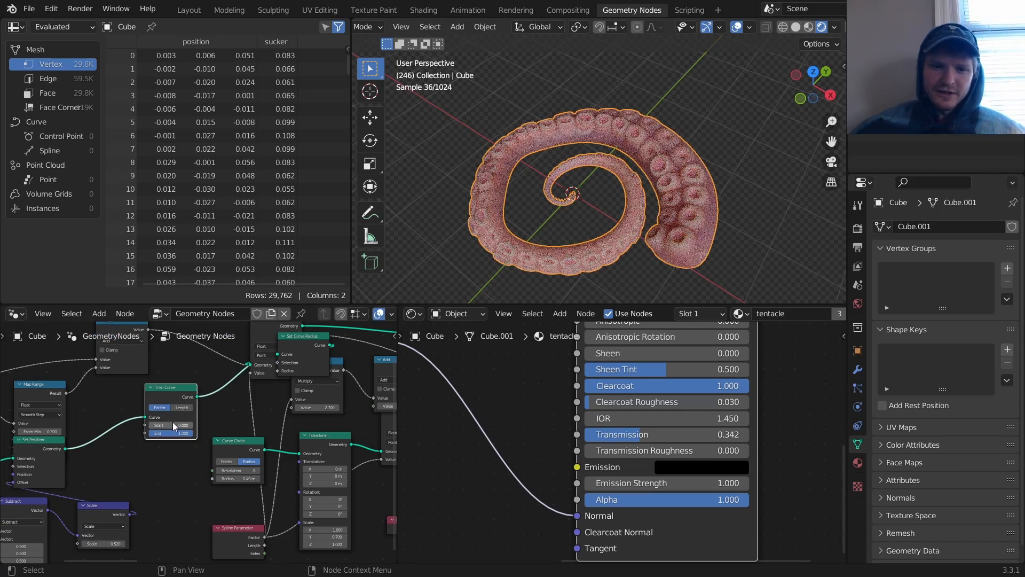
mouse_move(172, 422)
left_mouse_down()
mouse_move(208, 422)
mouse_move(172, 422)
mouse_move(195, 422)
mouse_move(184, 425)
left_mouse_up()
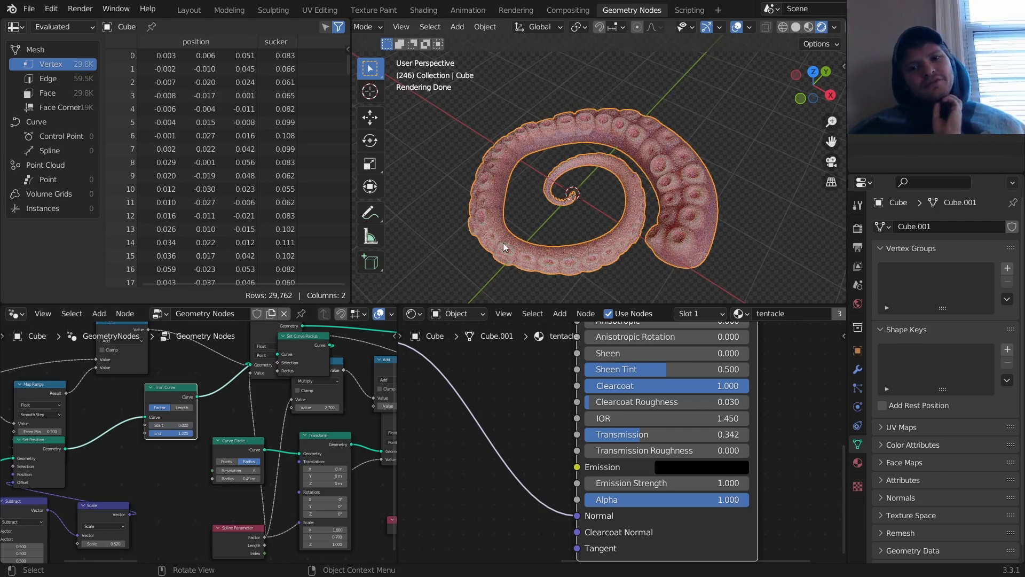
Change the first color stop of the tentacle material's sucker color ramp from pink to near-white.
left_click(759, 210)
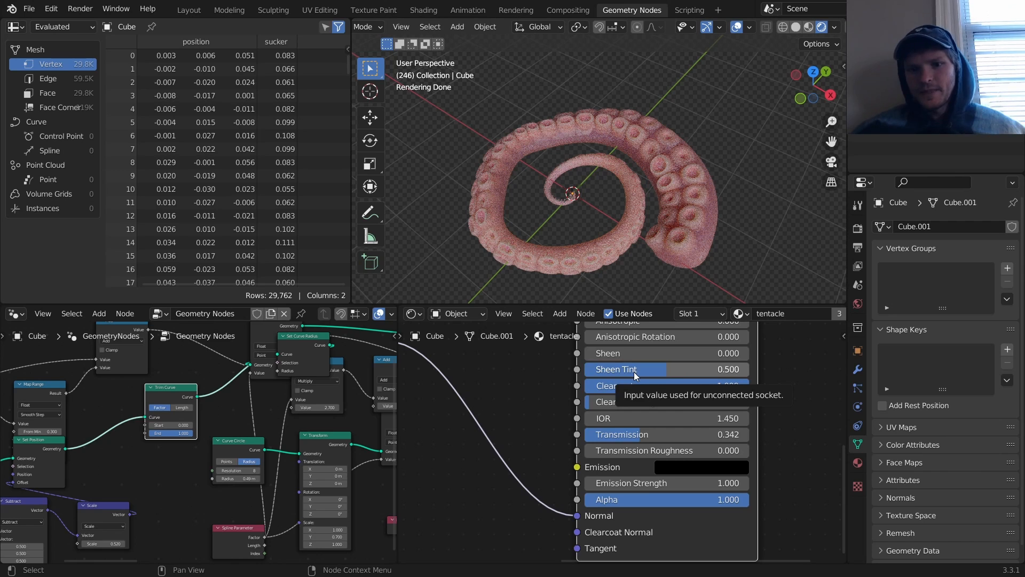
middle_click_drag(463, 410, 816, 424)
scroll(739, 416, "down", 7)
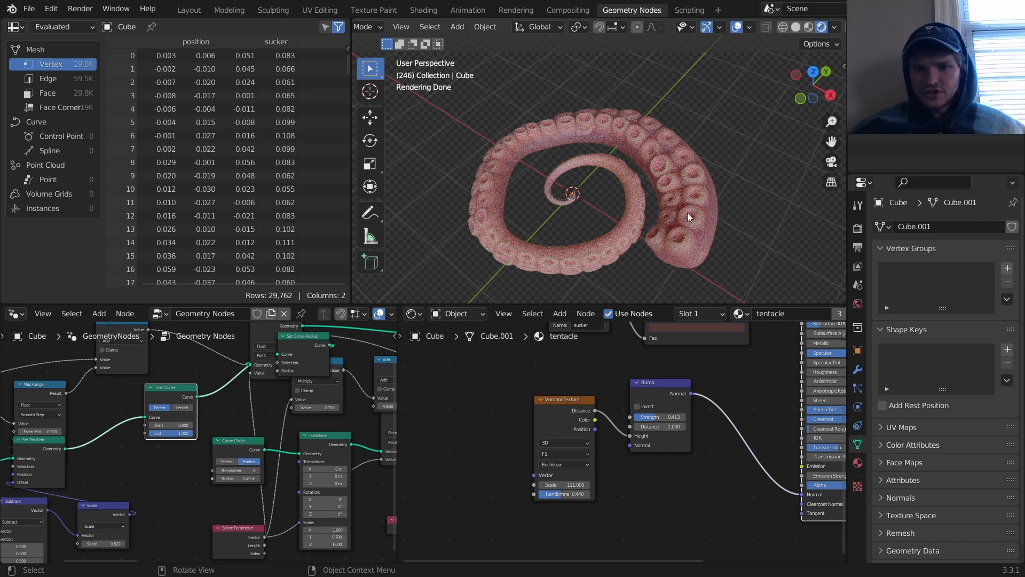
left_click(687, 212)
scroll(597, 444, "up", 6)
left_click(615, 450)
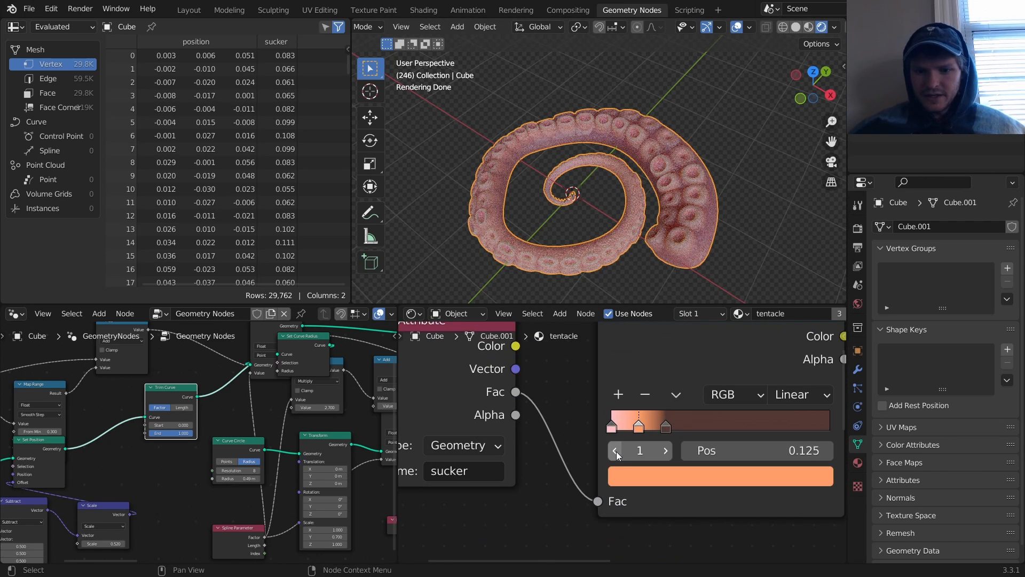
left_click(616, 450)
left_click(643, 475)
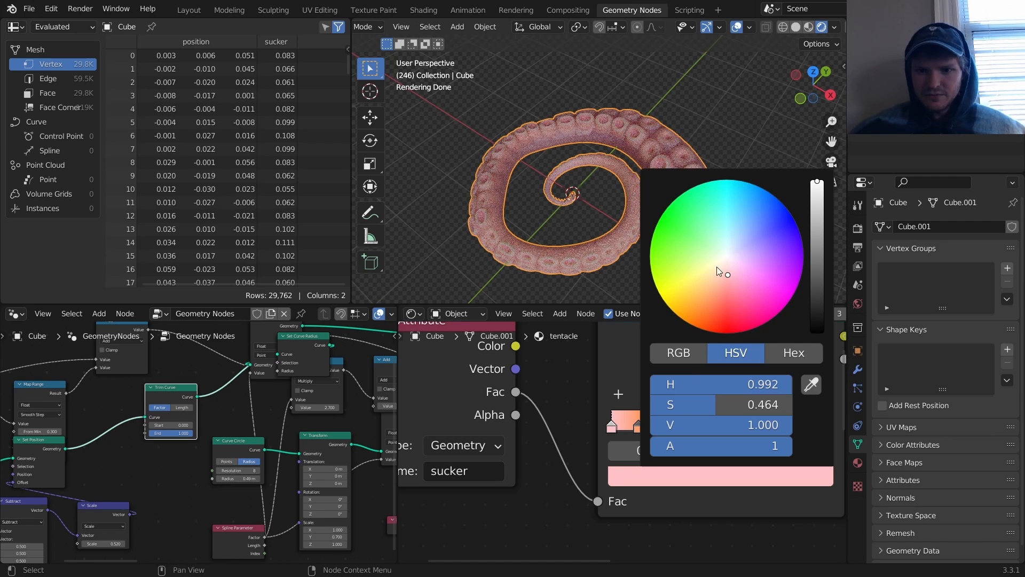
left_click(726, 255)
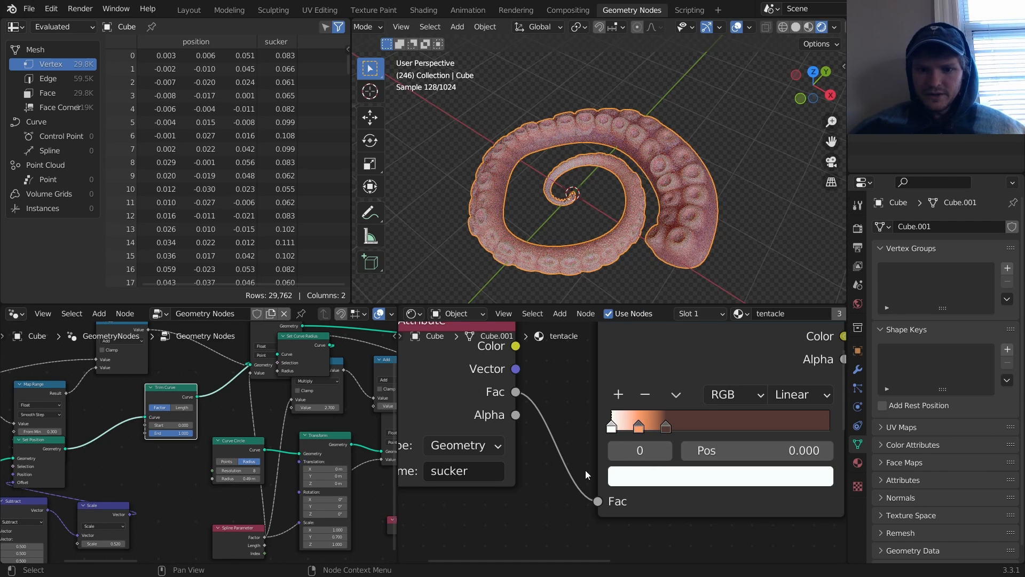
Shift the white stop further along the color ramp and set the orange stop's position to 0.174.
left_click_drag(612, 425, 627, 425)
left_click_drag(737, 451, 781, 450, "shift")
left_click(664, 452)
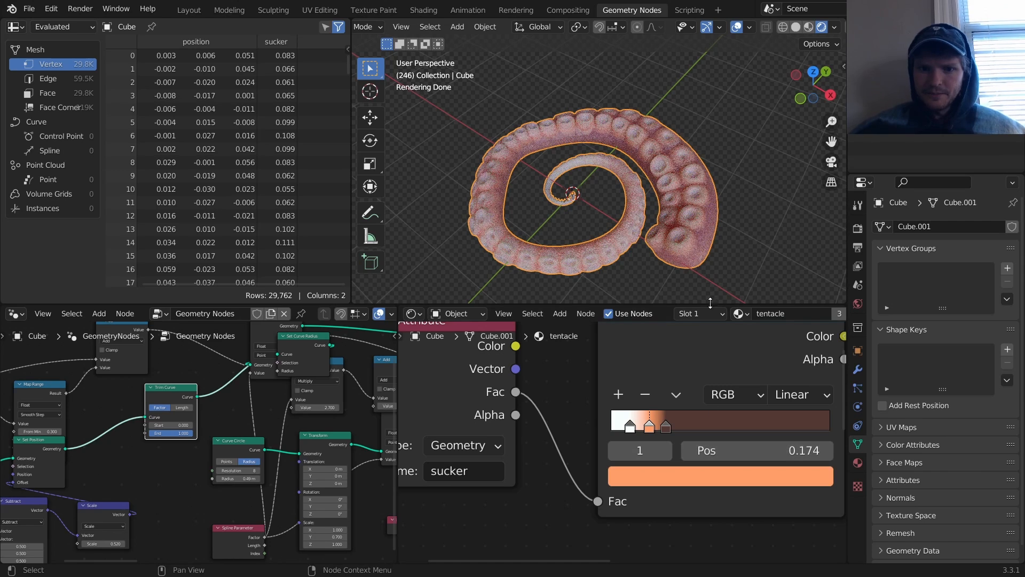
Deselect the tentacle and briefly play the animation to check the new sucker colors.
left_click(737, 263)
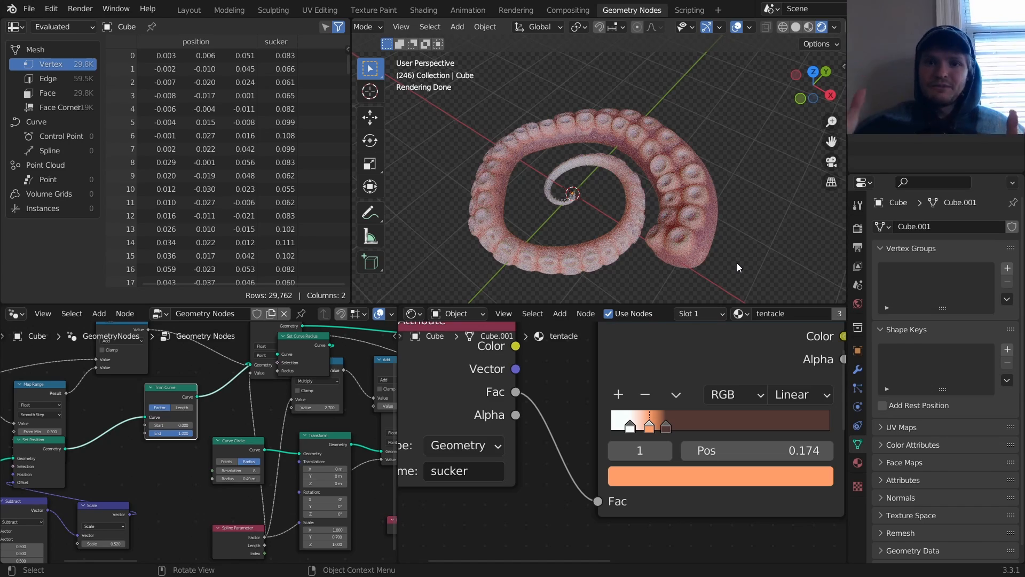
middle_click_drag(660, 187, 645, 165)
key("space")
key("Escape")
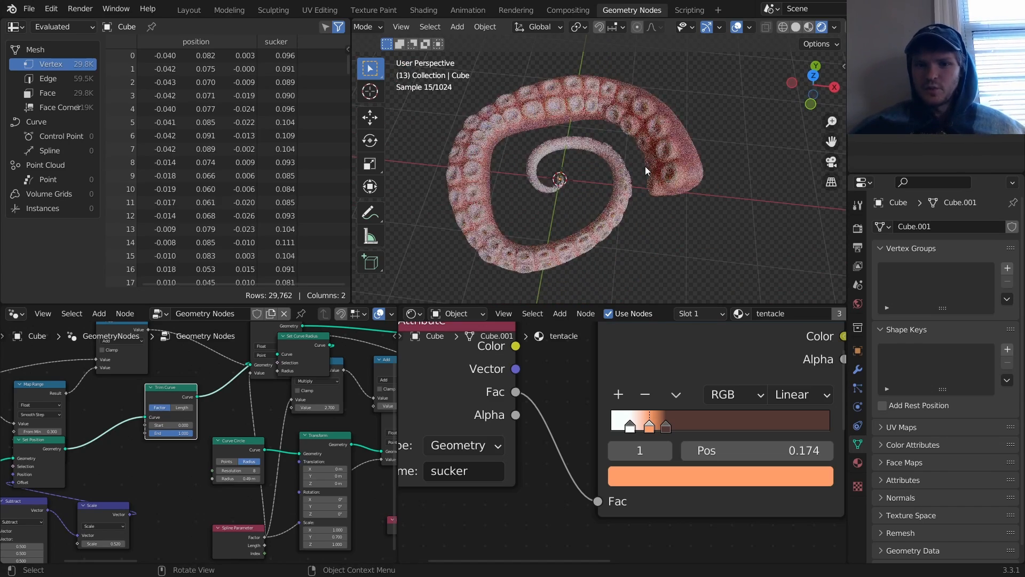